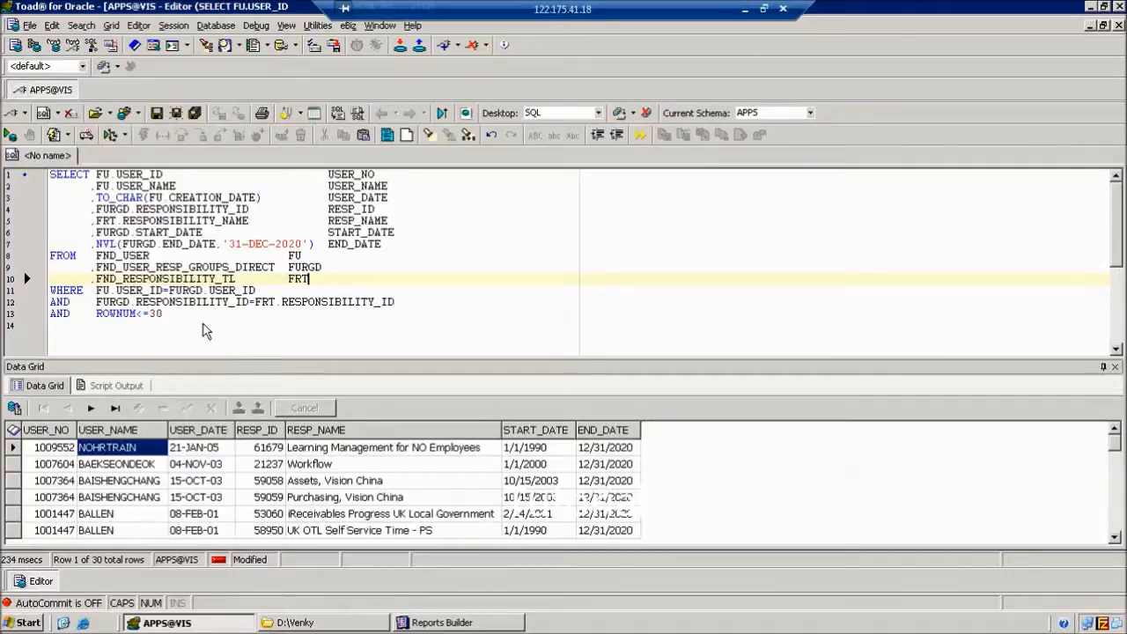
Highlight the whole user-responsibility SQL query, from the last line up to SELECT.
{"action": "left_click_drag", "start_coordinate": [183, 314], "coordinate": [31, 154]}
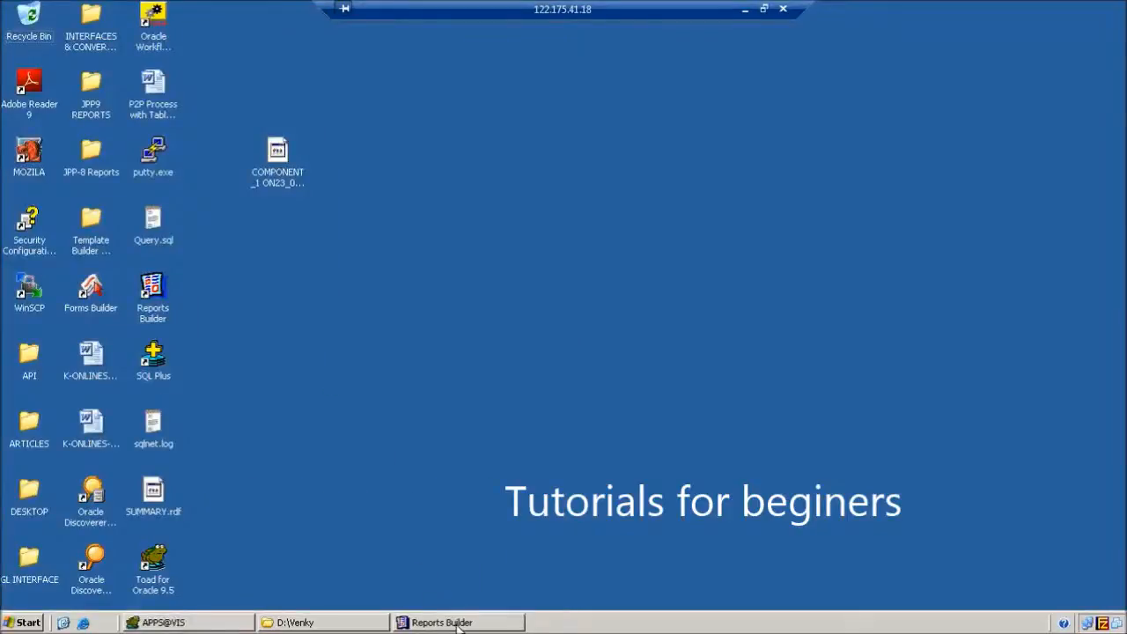
Close the old Reports Builder session for COMPONENT_1 without saving changes.
{"action": "left_click", "coordinate": [458, 624]}
{"action": "right_click", "coordinate": [458, 623]}
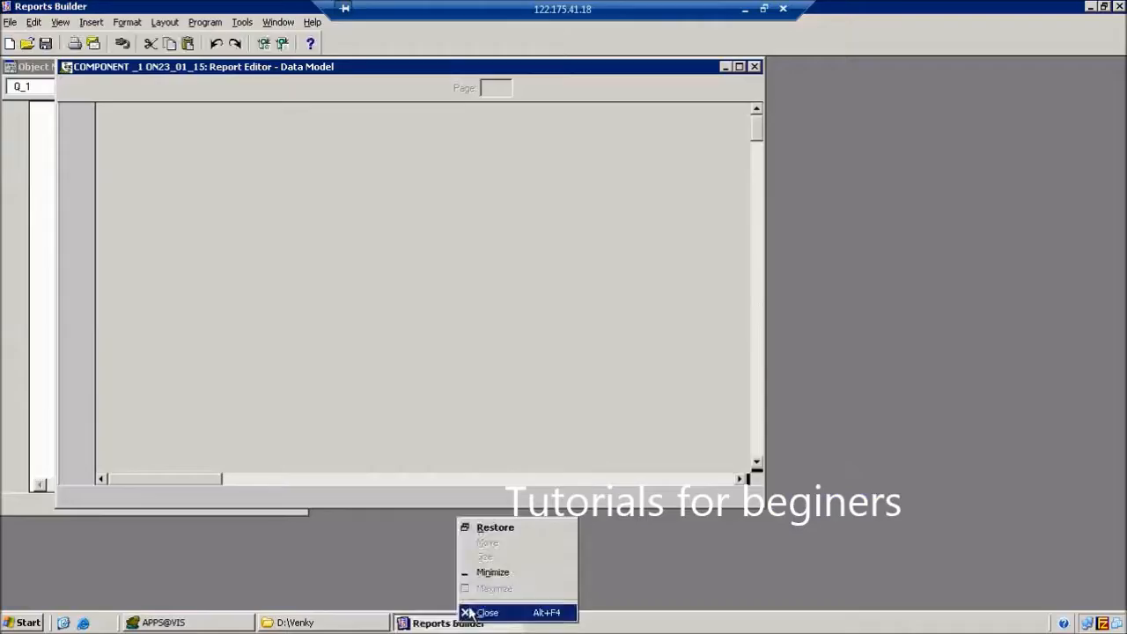
{"action": "left_click", "coordinate": [472, 613]}
{"action": "left_click", "coordinate": [564, 353]}
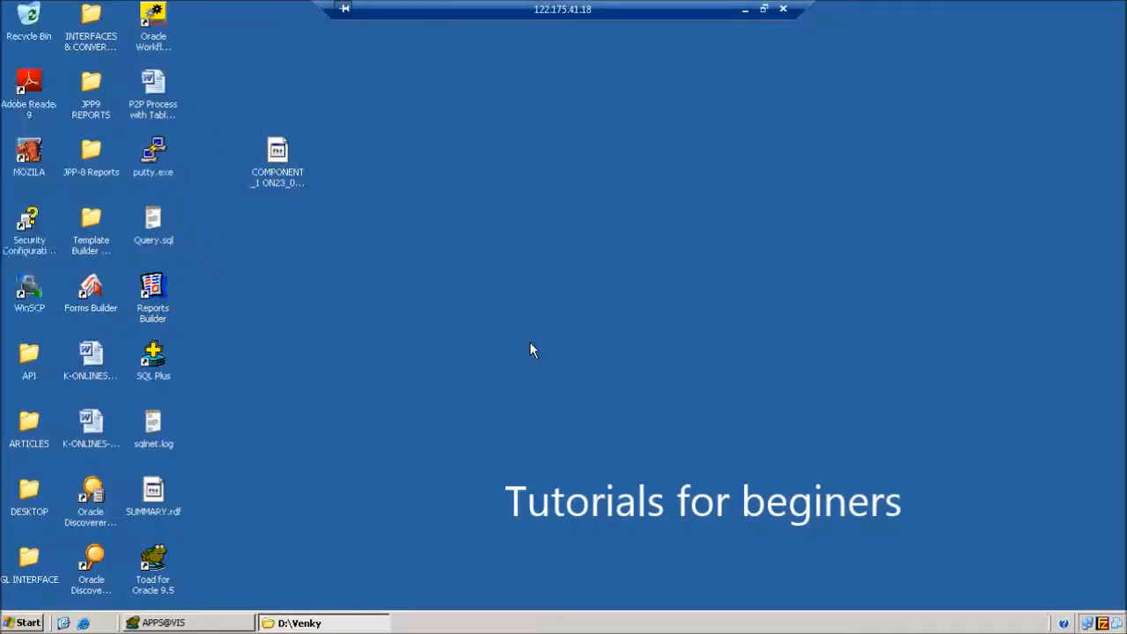
Refresh the desktop, move the COMPONENT report file to the top, and relaunch Reports Builder.
{"action": "right_click", "coordinate": [390, 253]}
{"action": "left_click", "coordinate": [410, 275]}
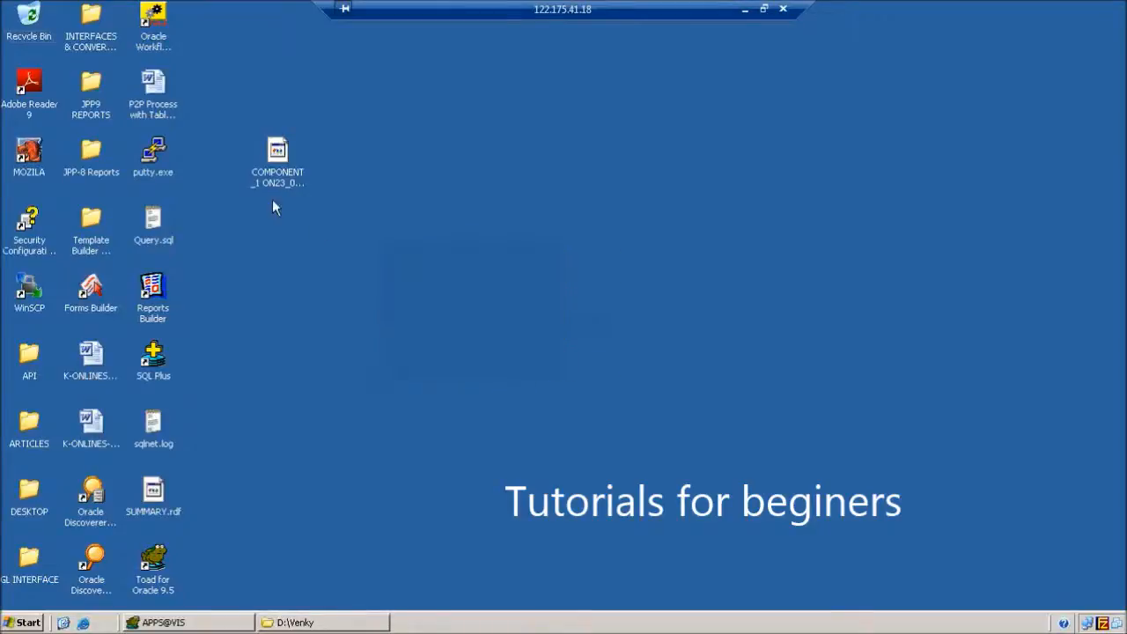
{"action": "left_click_drag", "start_coordinate": [271, 157], "coordinate": [211, 26]}
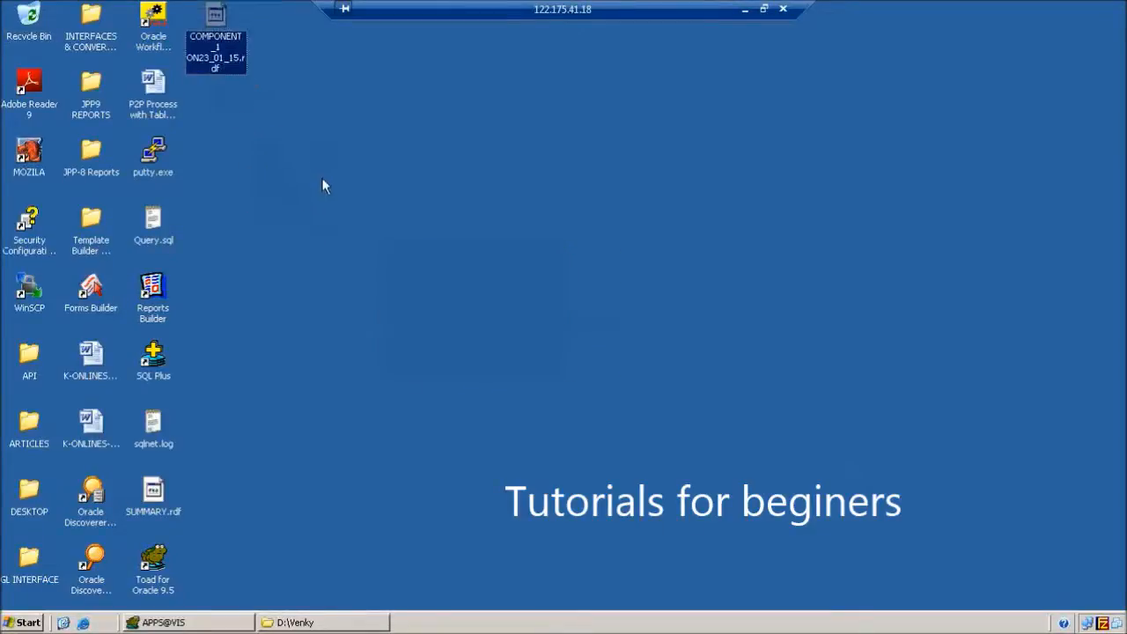
{"action": "left_click", "coordinate": [322, 185]}
{"action": "double_click", "coordinate": [159, 300]}
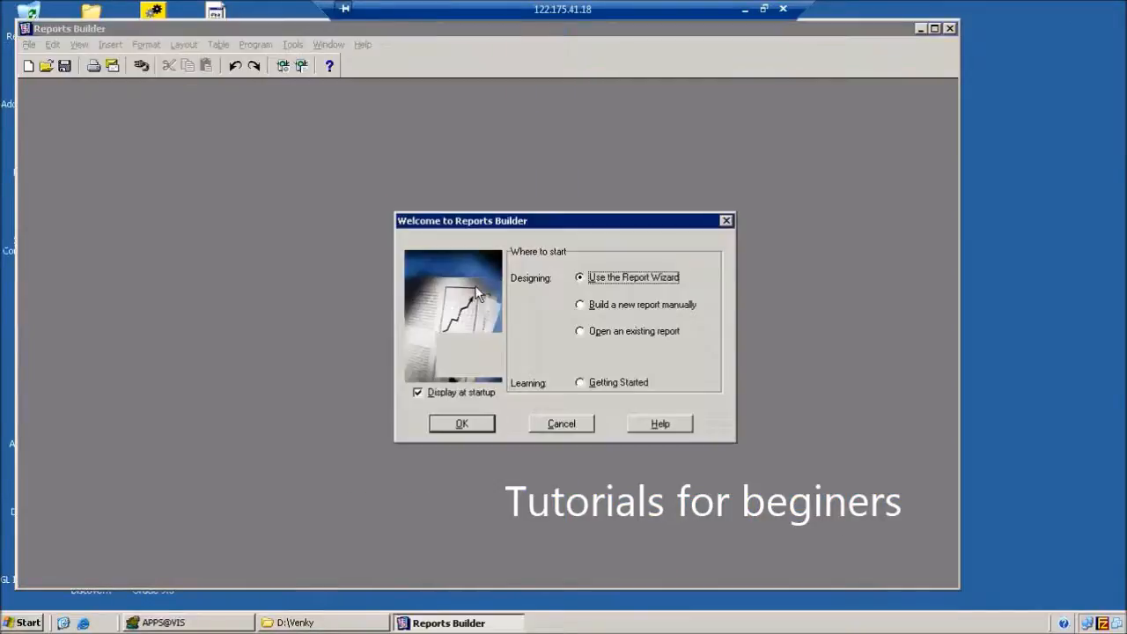
{"action": "left_click", "coordinate": [601, 334]}
Build a manual report with query Q_1 from the pasted SQL, connected to VIS with the APPS login.
{"action": "left_click", "coordinate": [618, 306]}
{"action": "left_click", "coordinate": [461, 423]}
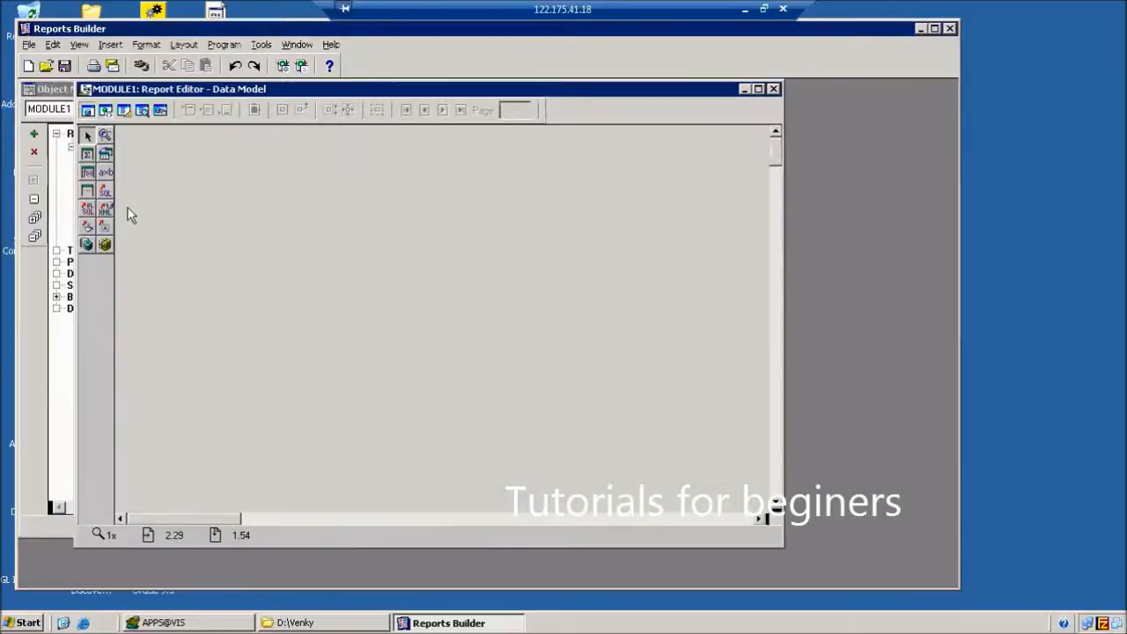
{"action": "left_click", "coordinate": [106, 192]}
{"action": "left_click", "coordinate": [362, 235]}
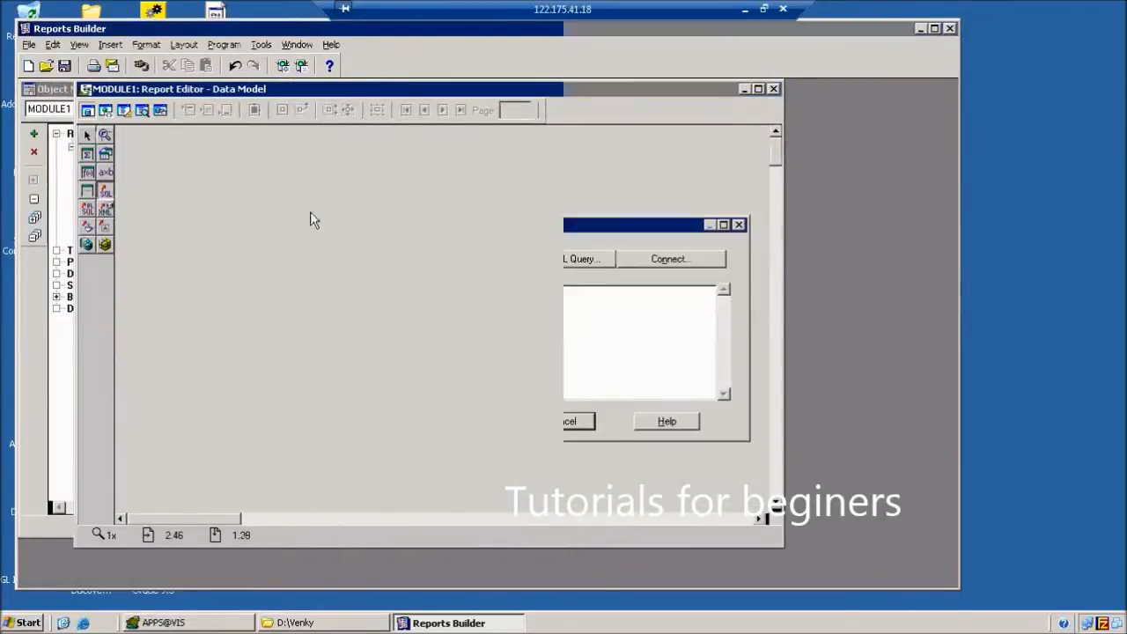
{"action": "key", "text": "ctrl+v"}
{"action": "left_click", "coordinate": [642, 260]}
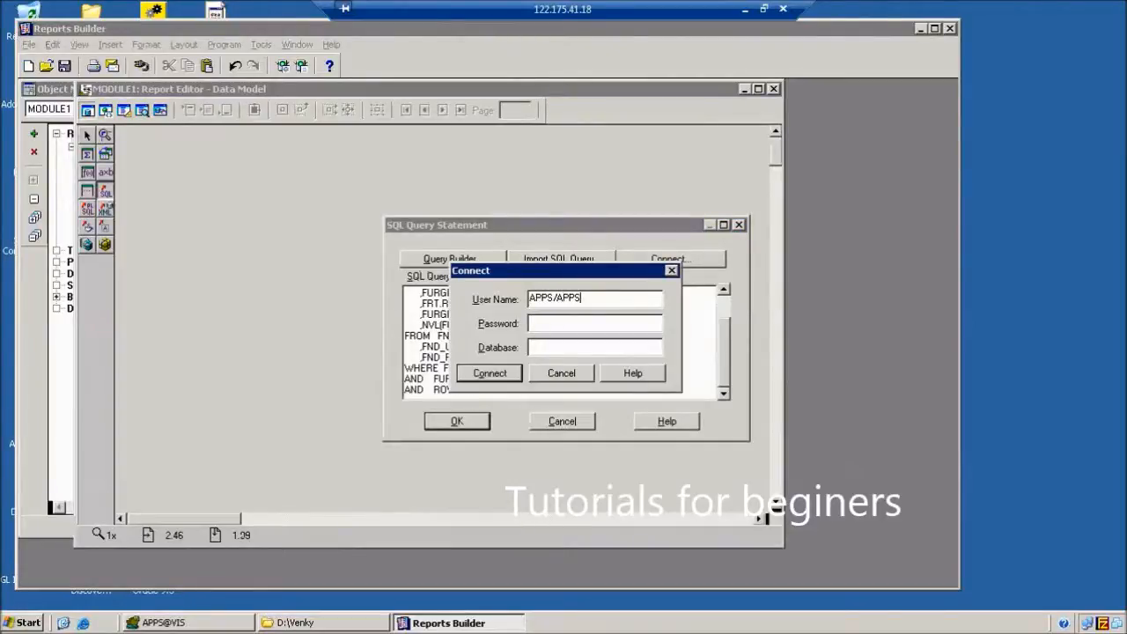
{"action": "type", "text": "APPS/APPS@VIS"}
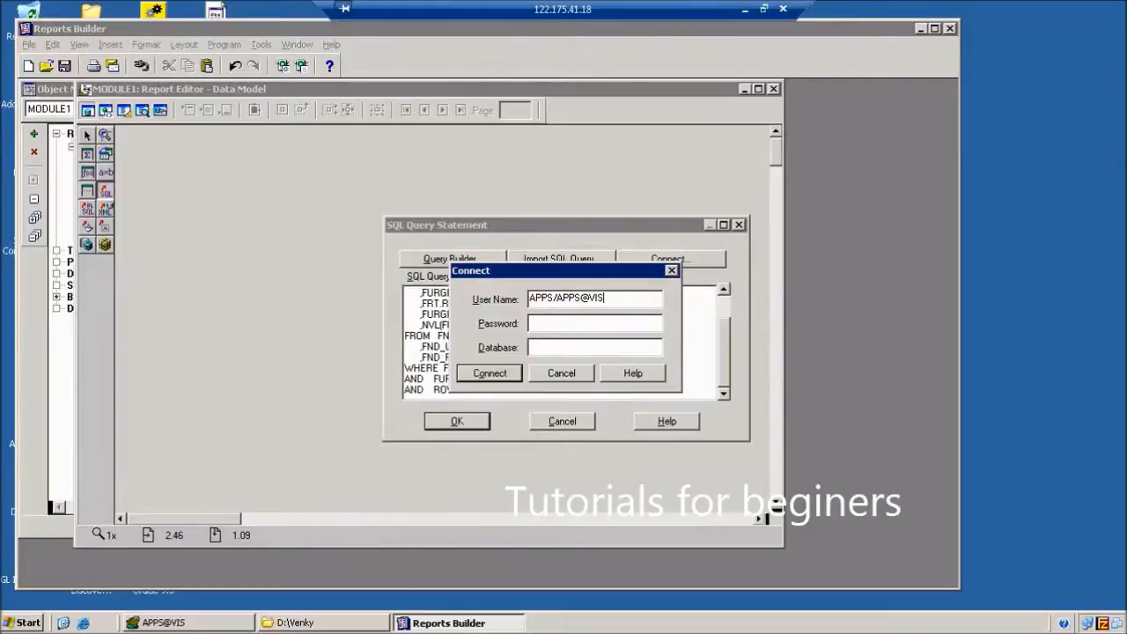
{"action": "key", "text": "Return"}
{"action": "left_click", "coordinate": [458, 422]}
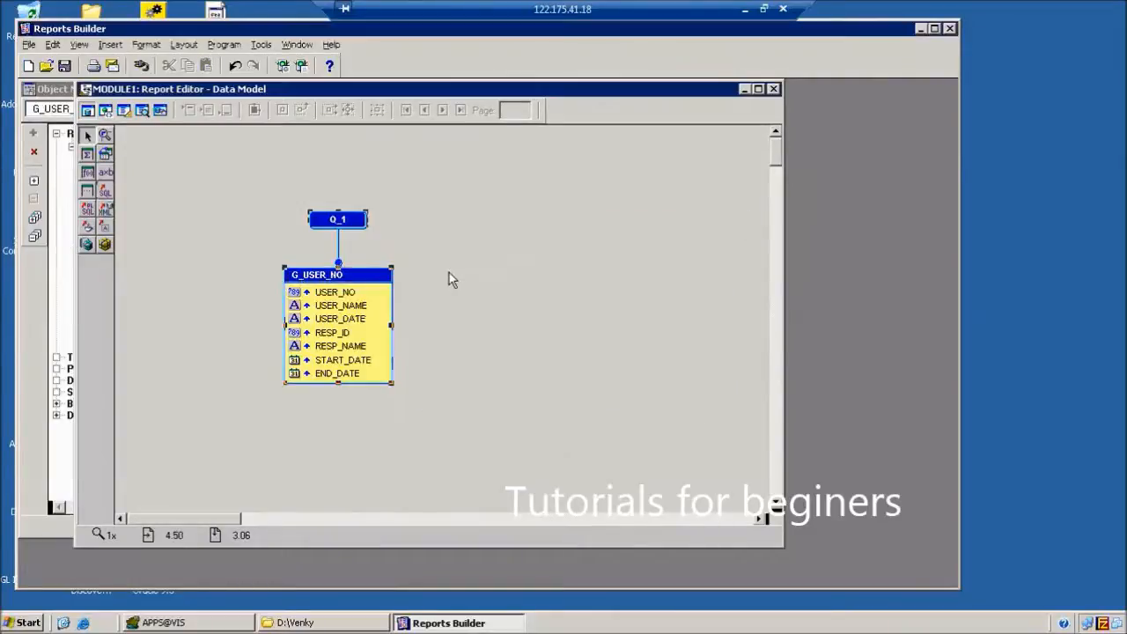
Move USER_NO, USER_NAME and USER_DATE into new group G_1 above G_USER_NO, USER_NO first.
{"action": "left_click", "coordinate": [445, 286]}
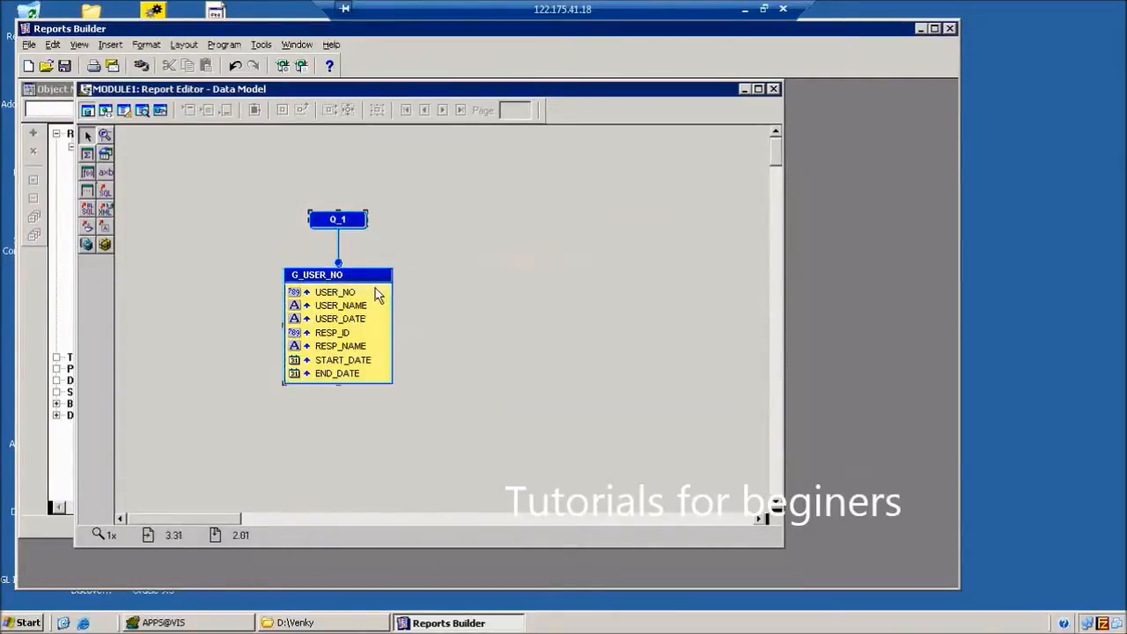
{"action": "left_click_drag", "start_coordinate": [342, 293], "coordinate": [514, 267]}
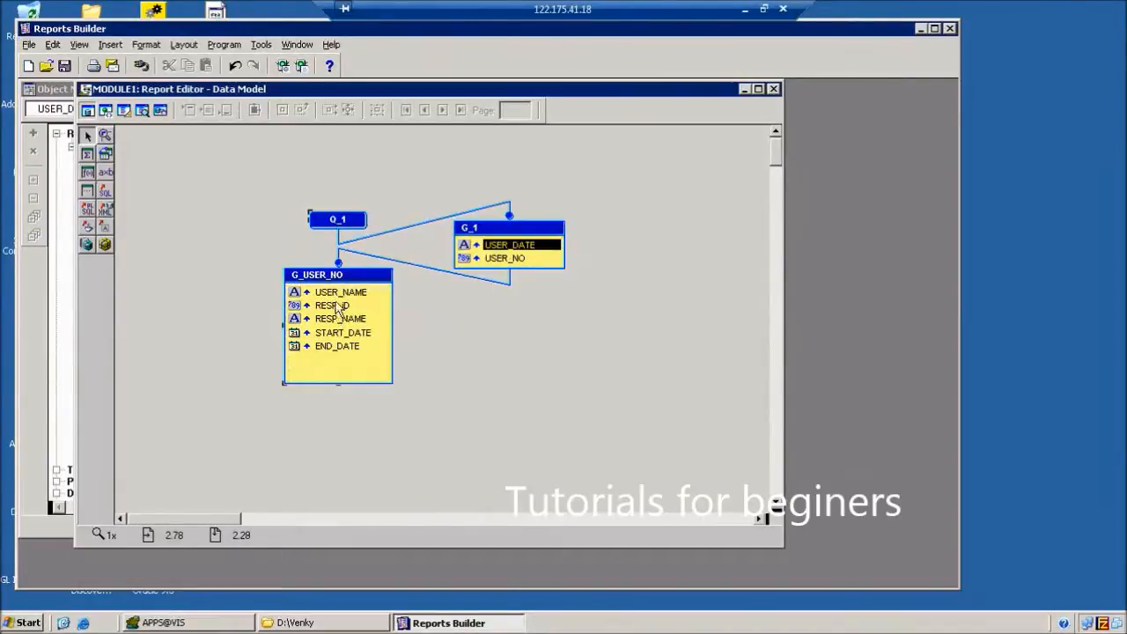
{"action": "left_click_drag", "start_coordinate": [365, 293], "coordinate": [527, 257]}
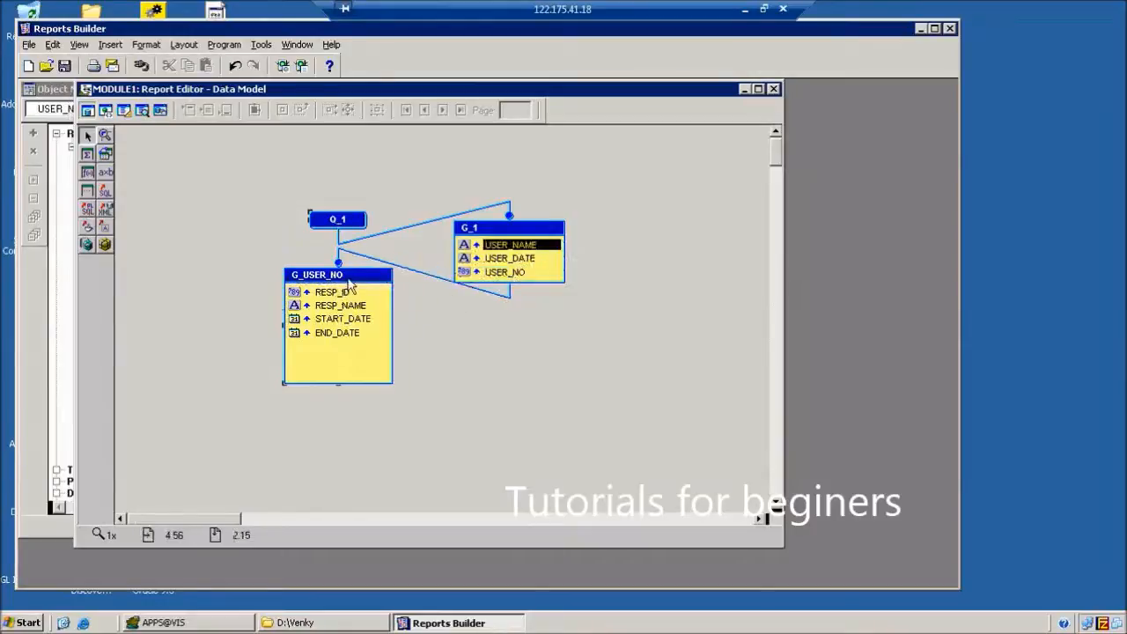
{"action": "left_click_drag", "start_coordinate": [357, 290], "coordinate": [377, 368]}
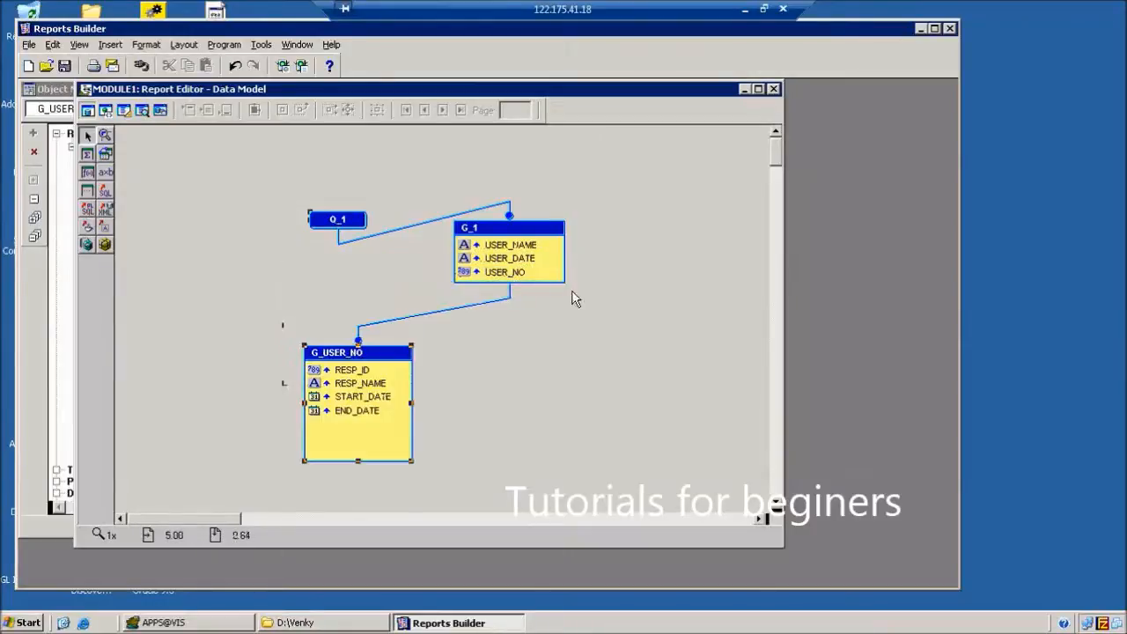
{"action": "left_click", "coordinate": [520, 273]}
{"action": "left_click_drag", "start_coordinate": [527, 276], "coordinate": [525, 245]}
{"action": "left_click", "coordinate": [417, 317]}
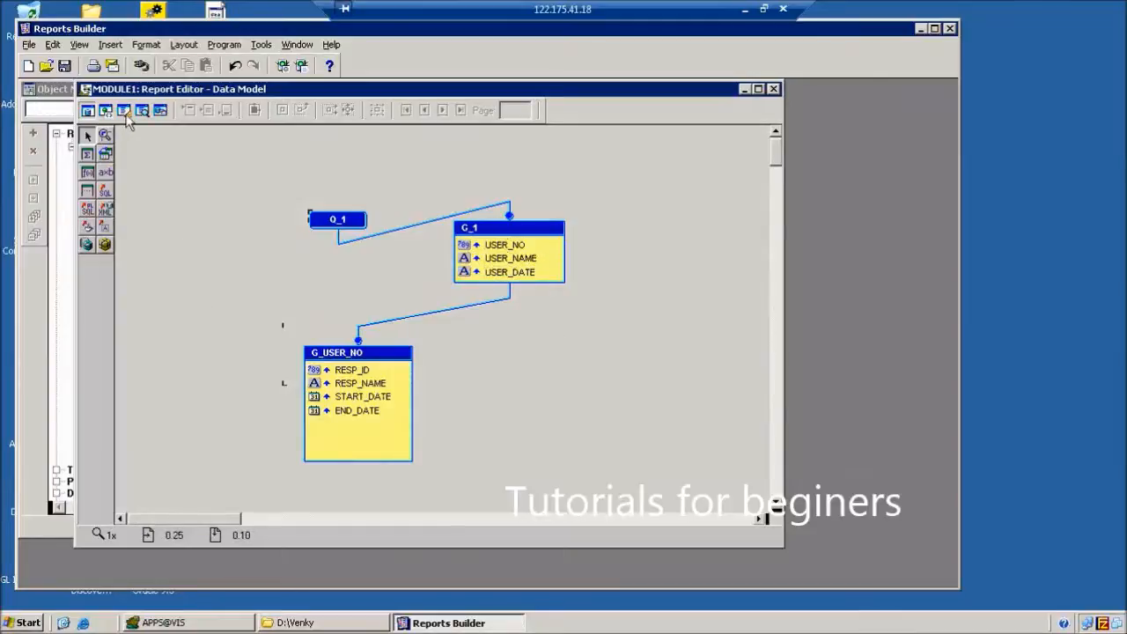
In the Paper Layout, widen the editor and move the page margin to the top-left.
{"action": "left_click", "coordinate": [125, 112]}
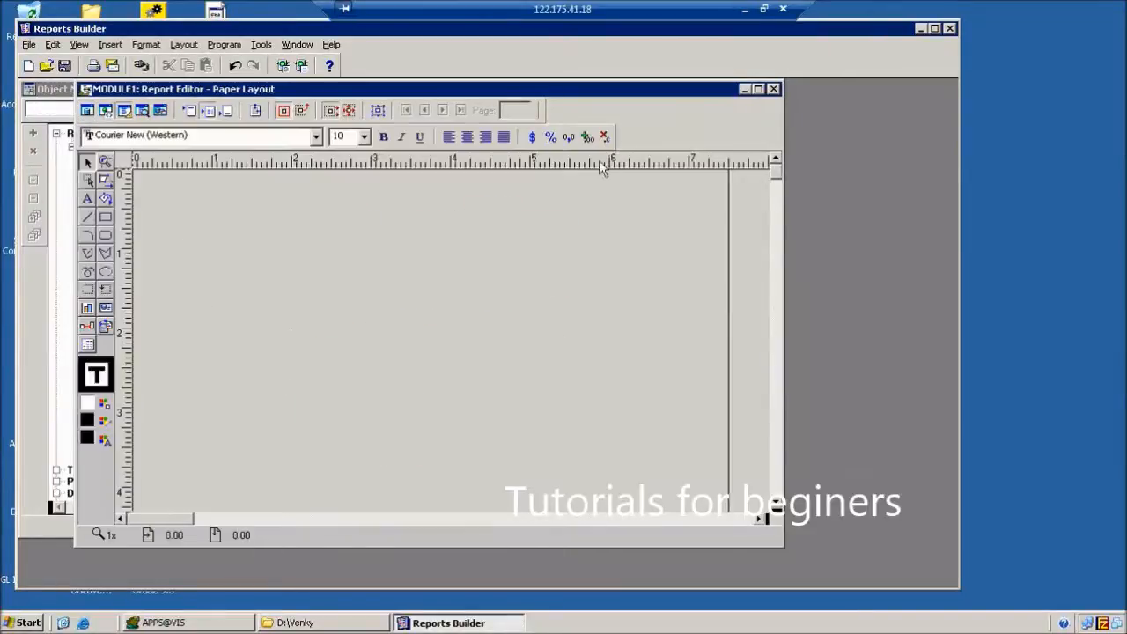
{"action": "left_click_drag", "start_coordinate": [784, 273], "coordinate": [900, 254]}
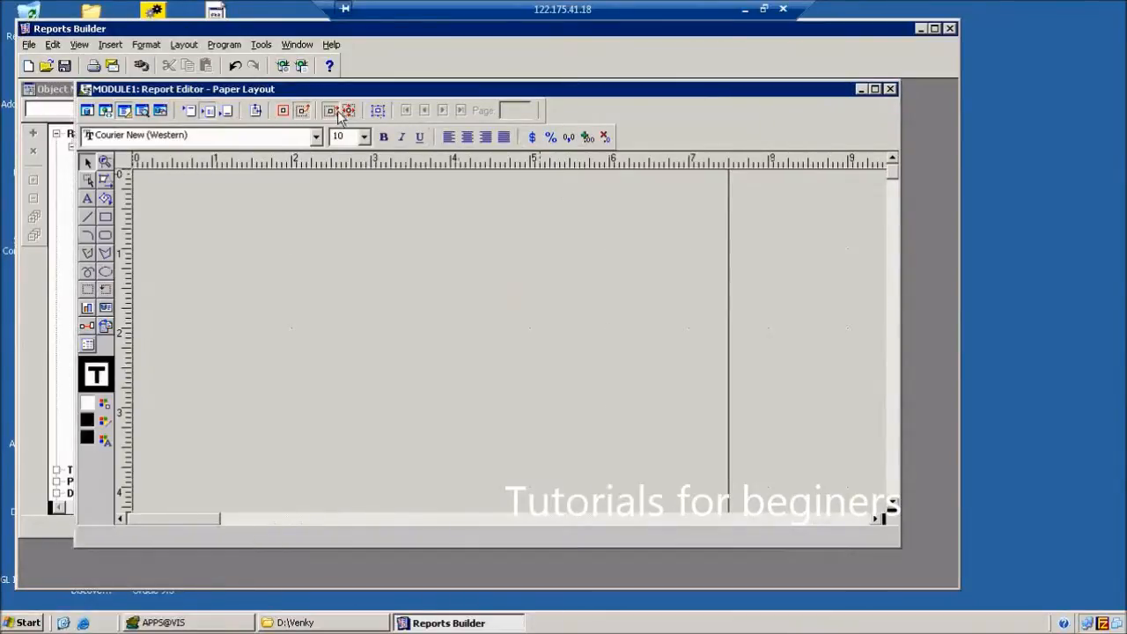
{"action": "left_click", "coordinate": [255, 111]}
{"action": "left_click_drag", "start_coordinate": [268, 255], "coordinate": [222, 181]}
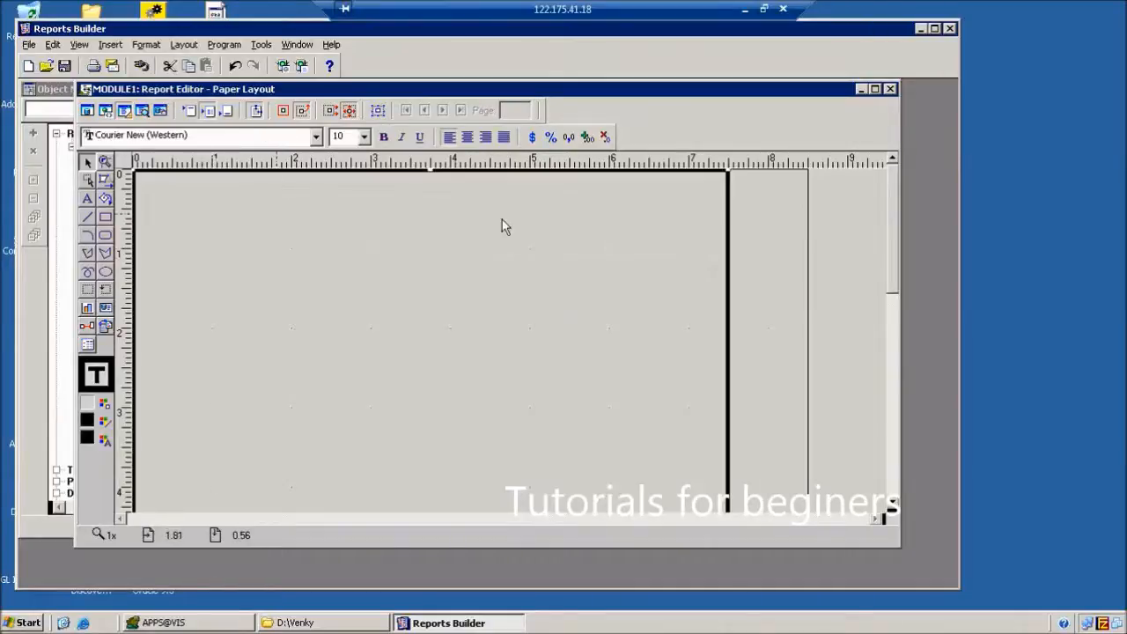
{"action": "left_click", "coordinate": [256, 112]}
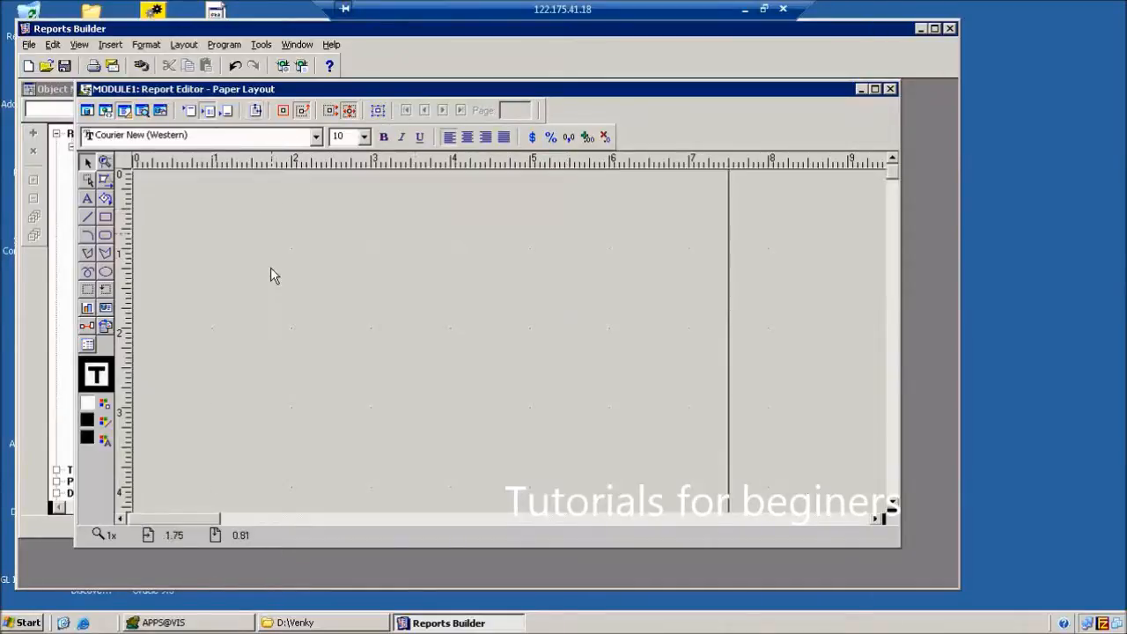
Draw an outer frame across the page top with repeating frame R_1 inside it.
{"action": "left_click", "coordinate": [87, 289]}
{"action": "left_click_drag", "start_coordinate": [143, 175], "coordinate": [450, 327]}
{"action": "left_click_drag", "start_coordinate": [575, 322], "coordinate": [718, 312]}
{"action": "left_click", "coordinate": [105, 306]}
{"action": "left_click_drag", "start_coordinate": [152, 179], "coordinate": [713, 308]}
{"action": "left_click", "coordinate": [616, 351]}
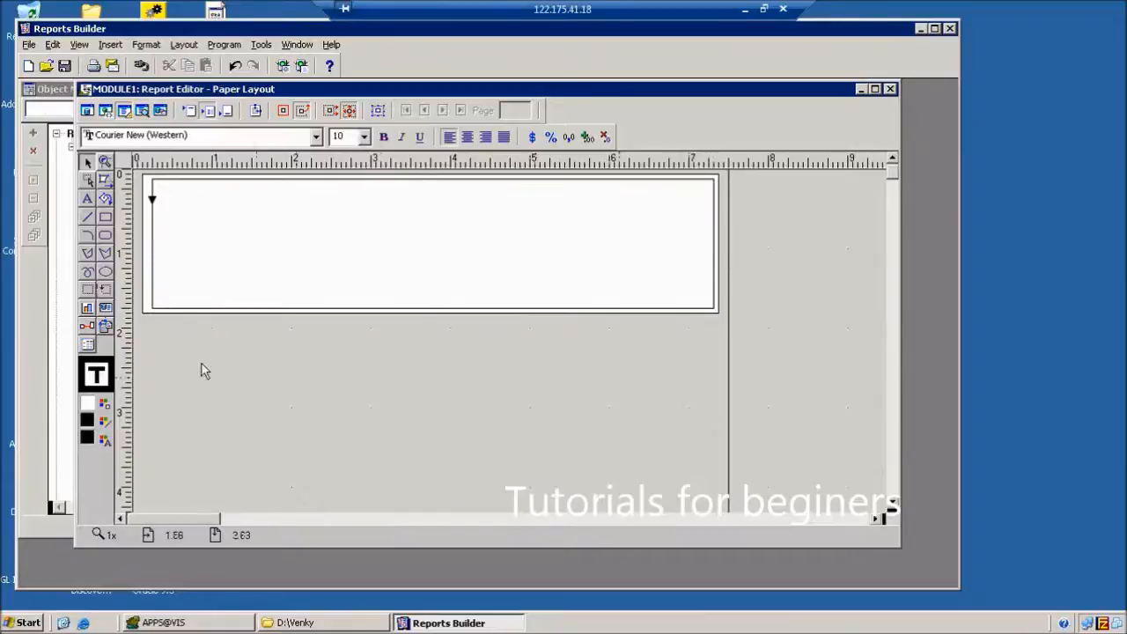
Set frame M_1's Vertical and Horizontal Elasticity to Expand.
{"action": "double_click", "coordinate": [152, 239]}
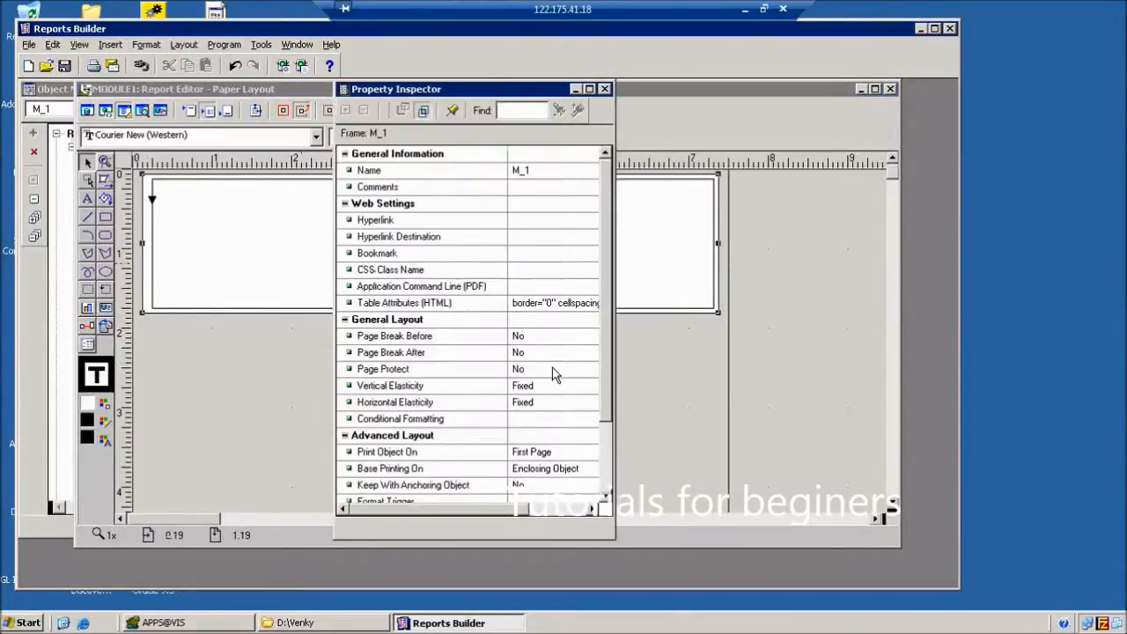
{"action": "left_click", "coordinate": [568, 388]}
{"action": "key", "text": "e"}
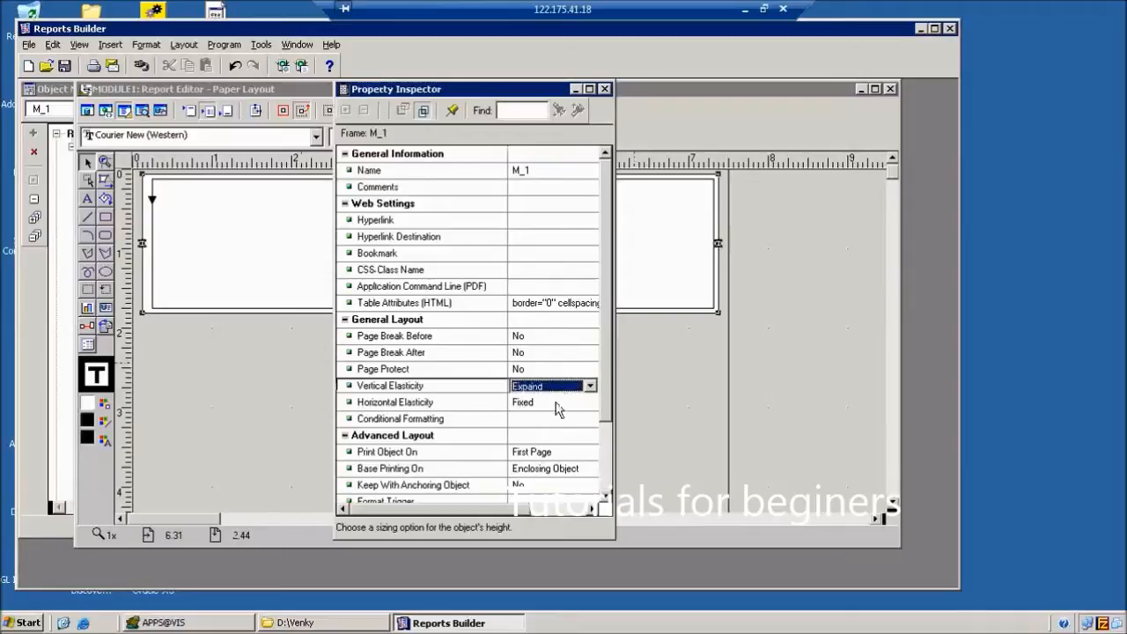
{"action": "left_click", "coordinate": [557, 405]}
{"action": "key", "text": "e"}
{"action": "left_click", "coordinate": [604, 90]}
Look at R_1's source group choices and check the group names in the Data Model.
{"action": "double_click", "coordinate": [347, 262]}
{"action": "left_click", "coordinate": [560, 220]}
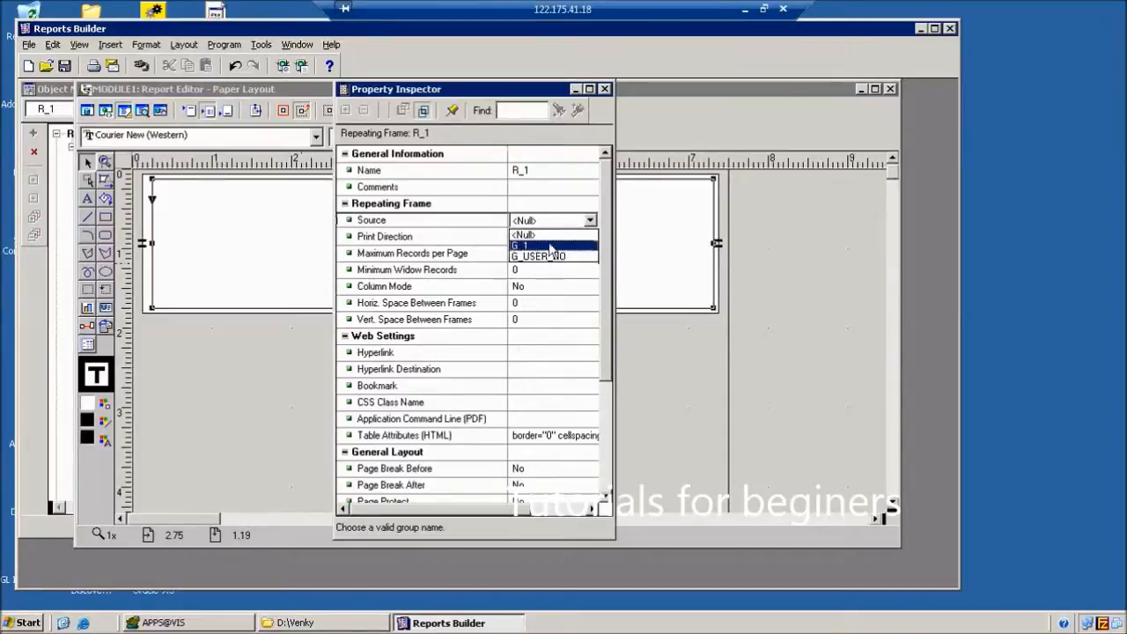
{"action": "left_click", "coordinate": [583, 112]}
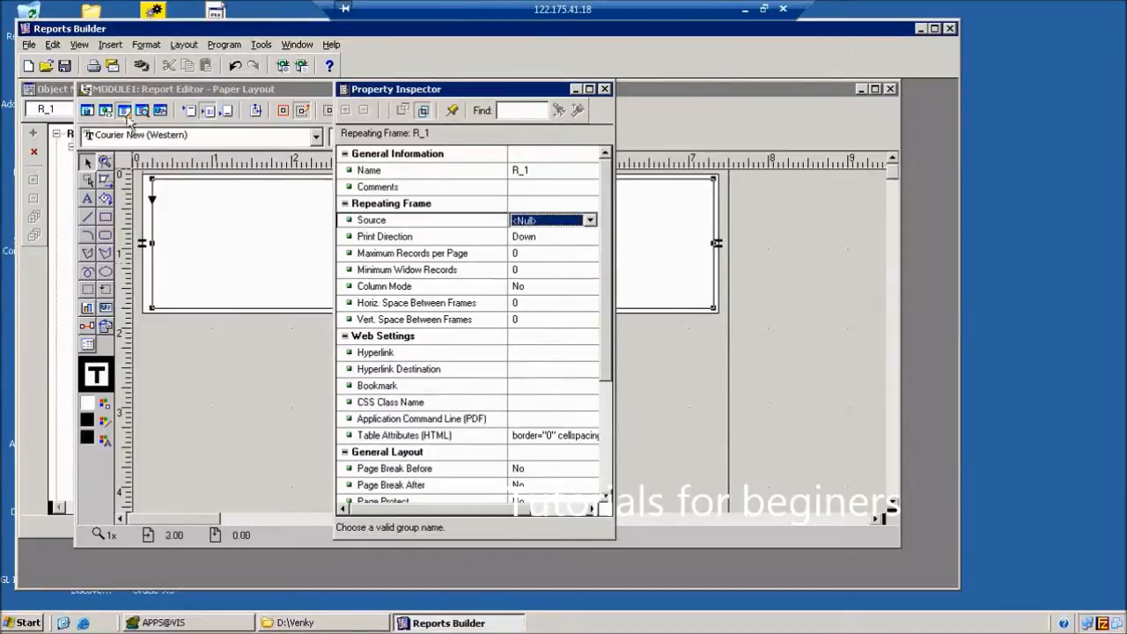
{"action": "left_click", "coordinate": [606, 90]}
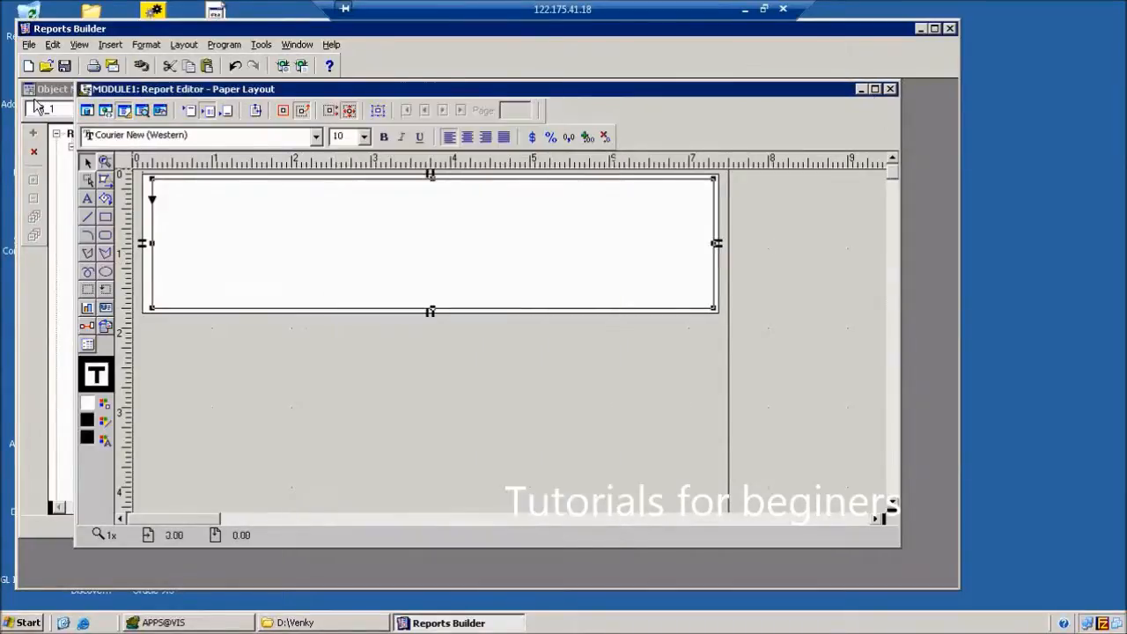
{"action": "left_click", "coordinate": [88, 112]}
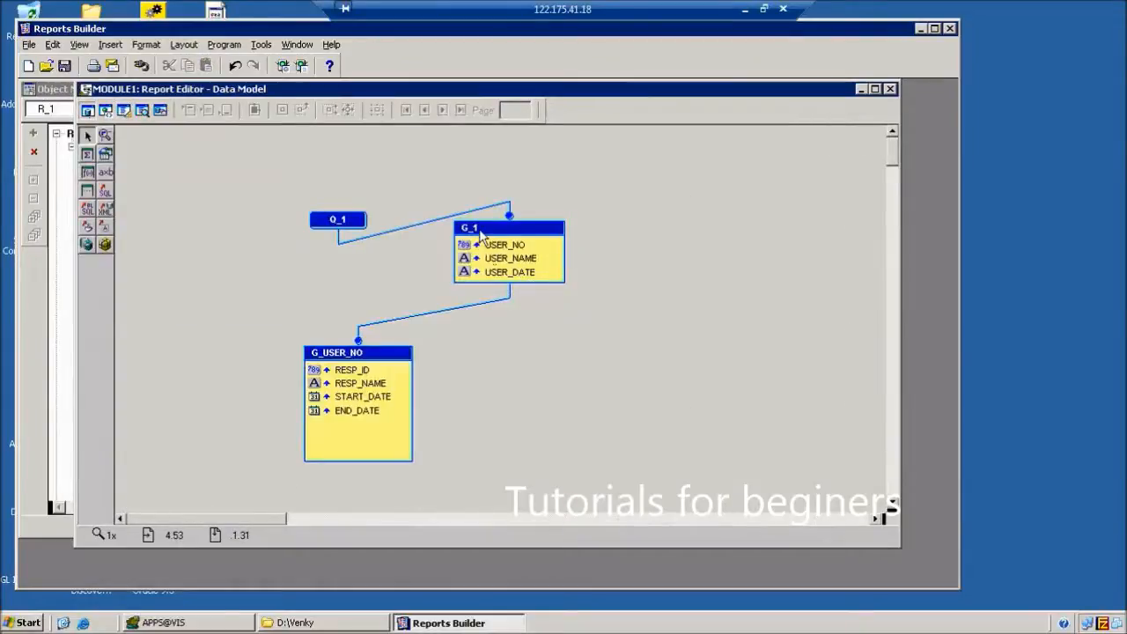
{"action": "left_click", "coordinate": [124, 110]}
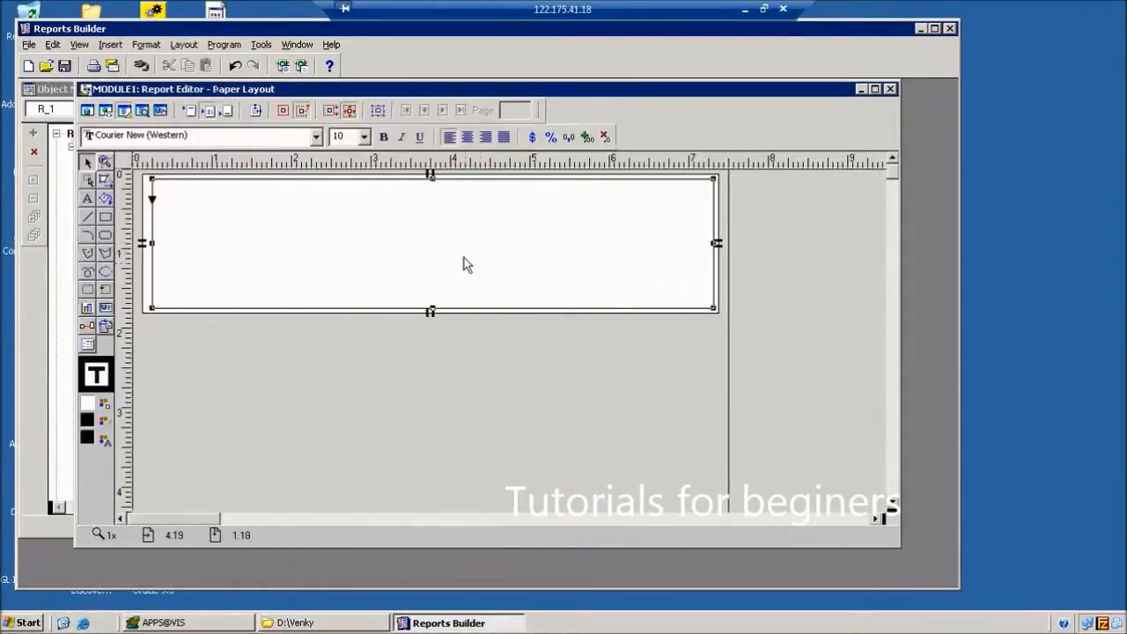
Give R_1 a data group as its source and set both elasticities to Expand.
{"action": "double_click", "coordinate": [465, 263]}
{"action": "left_click", "coordinate": [557, 220]}
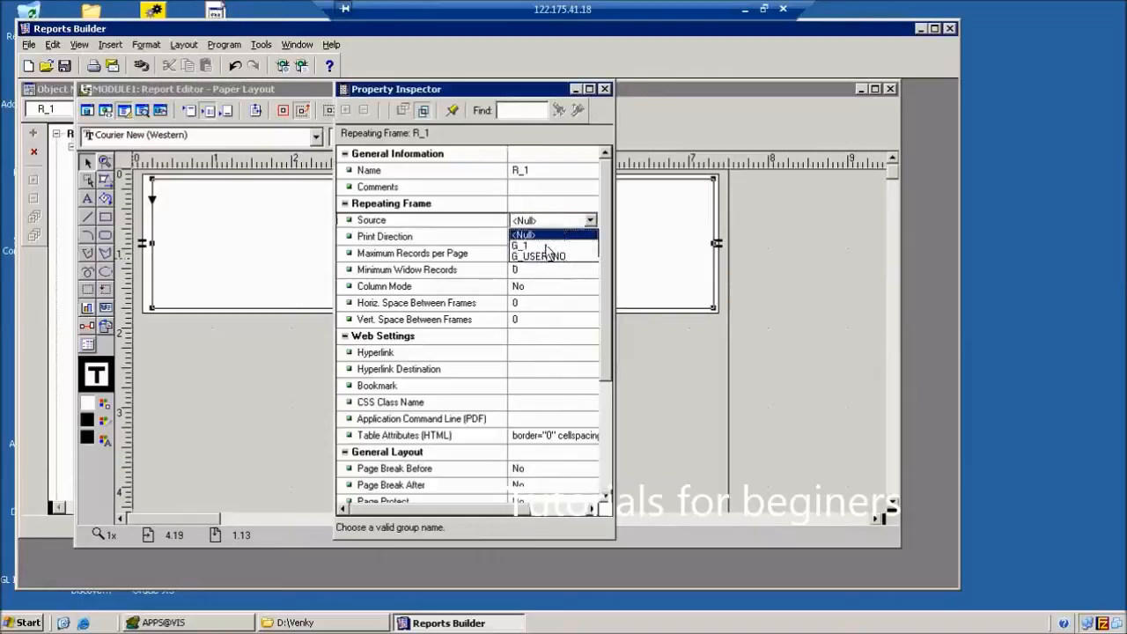
{"action": "left_click", "coordinate": [553, 255]}
{"action": "scroll", "coordinate": [557, 370], "scroll_direction": "down", "scroll_amount": 4}
{"action": "left_click", "coordinate": [554, 347]}
{"action": "key", "text": "e"}
{"action": "left_click", "coordinate": [555, 360]}
{"action": "key", "text": "e"}
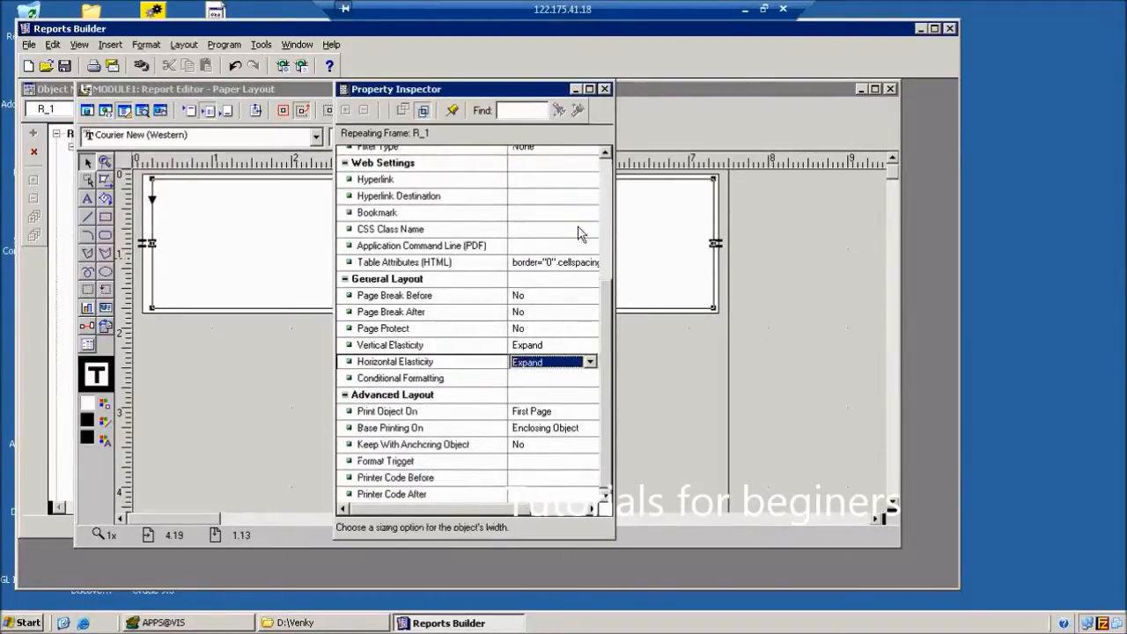
{"action": "left_click", "coordinate": [605, 90]}
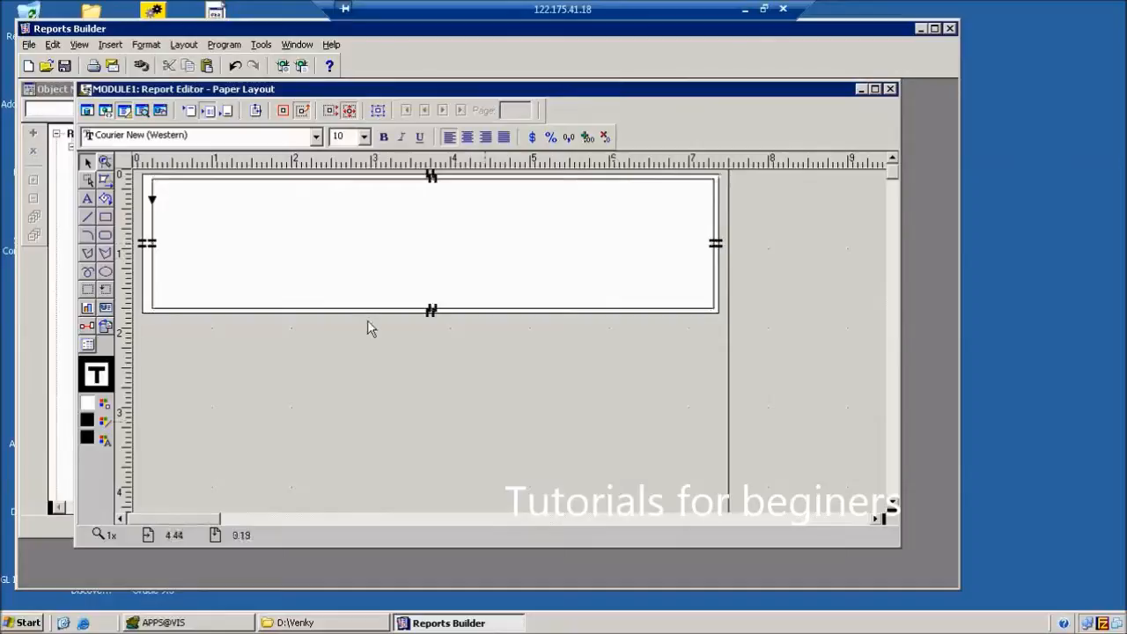
Draw field F_1, duplicate it into F_2 and F_3, and nudge them into one column.
{"action": "left_click", "coordinate": [105, 308]}
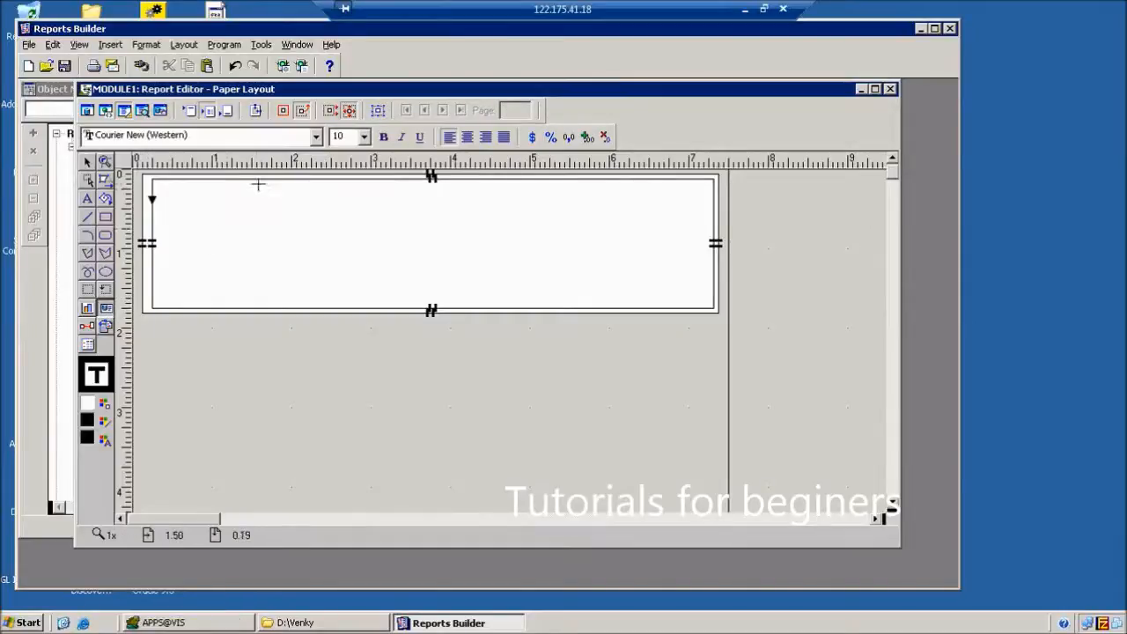
{"action": "left_click_drag", "start_coordinate": [260, 184], "coordinate": [328, 193]}
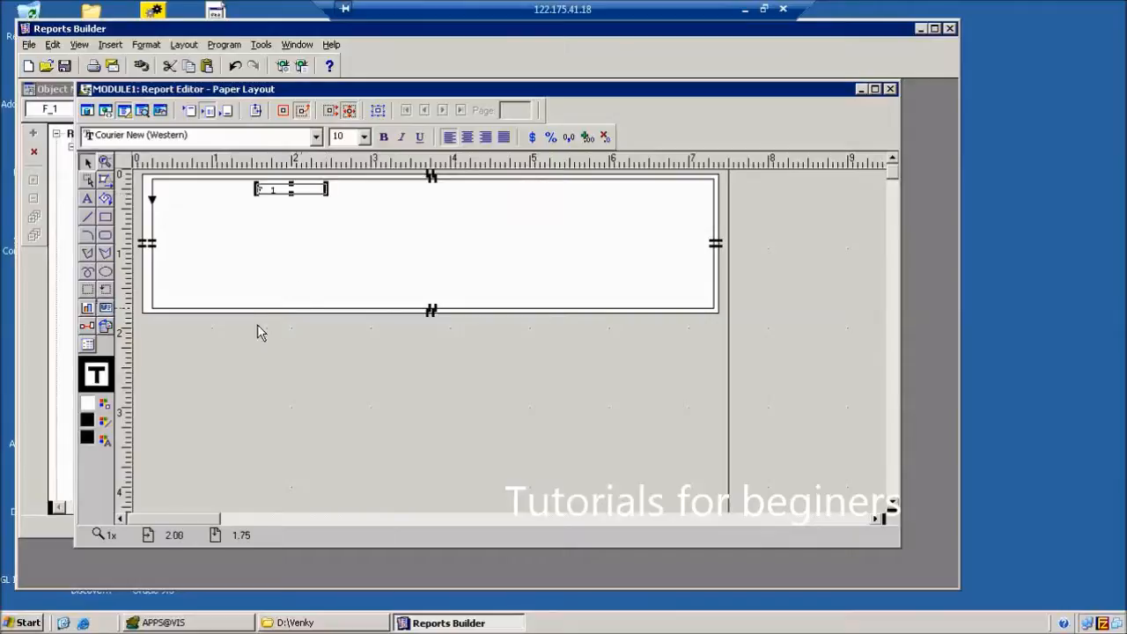
{"action": "key", "text": "ctrl+d"}
{"action": "key", "text": "ctrl+d"}
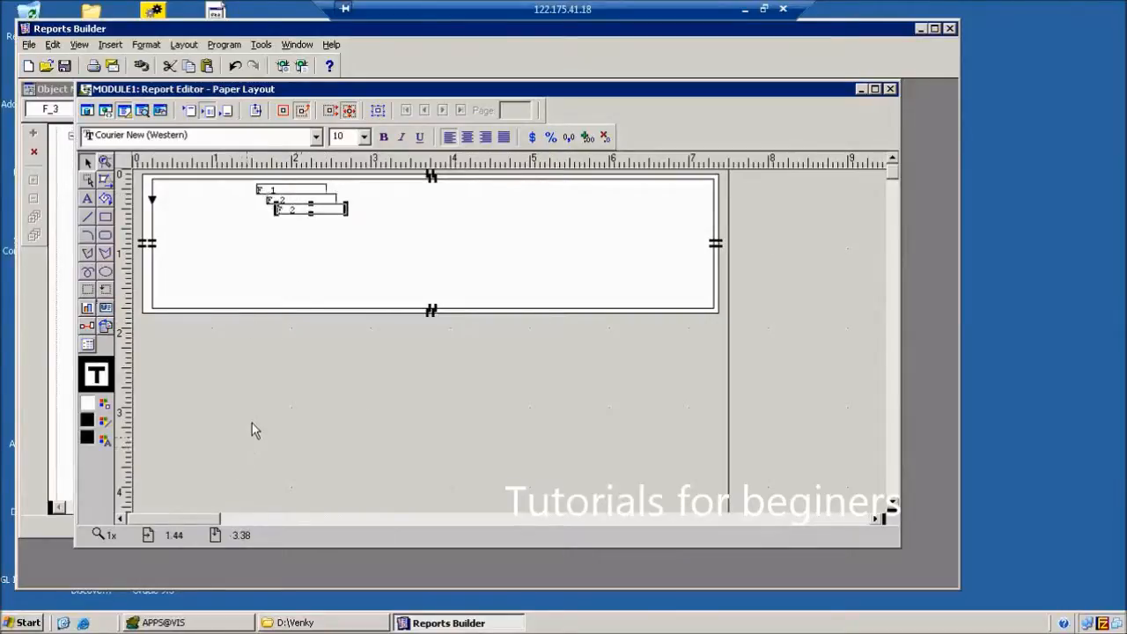
{"action": "left_click_drag", "start_coordinate": [284, 200], "coordinate": [284, 193]}
{"action": "key", "text": "Down"}
{"action": "key", "text": "Left"}
{"action": "key", "text": "Left"}
{"action": "left_click", "coordinate": [321, 220]}
{"action": "left_click", "coordinate": [320, 211]}
{"action": "key", "text": "Left"}
{"action": "key", "text": "Left"}
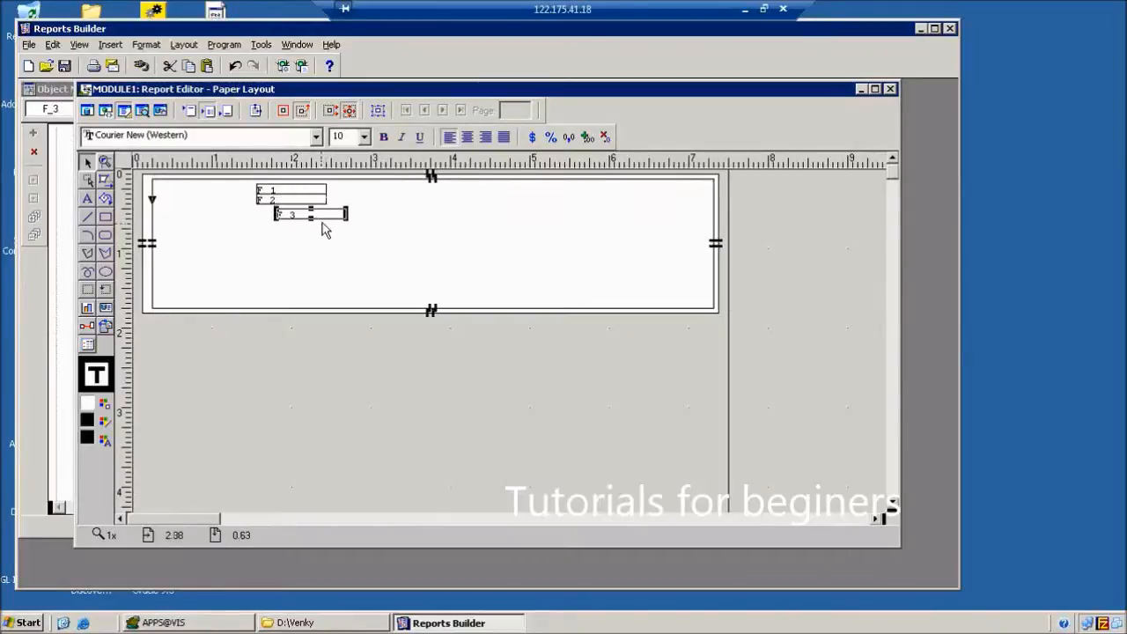
{"action": "key", "text": "Left"}
{"action": "key", "text": "Left"}
{"action": "key", "text": "Left"}
{"action": "key", "text": "Left"}
{"action": "left_click", "coordinate": [323, 242]}
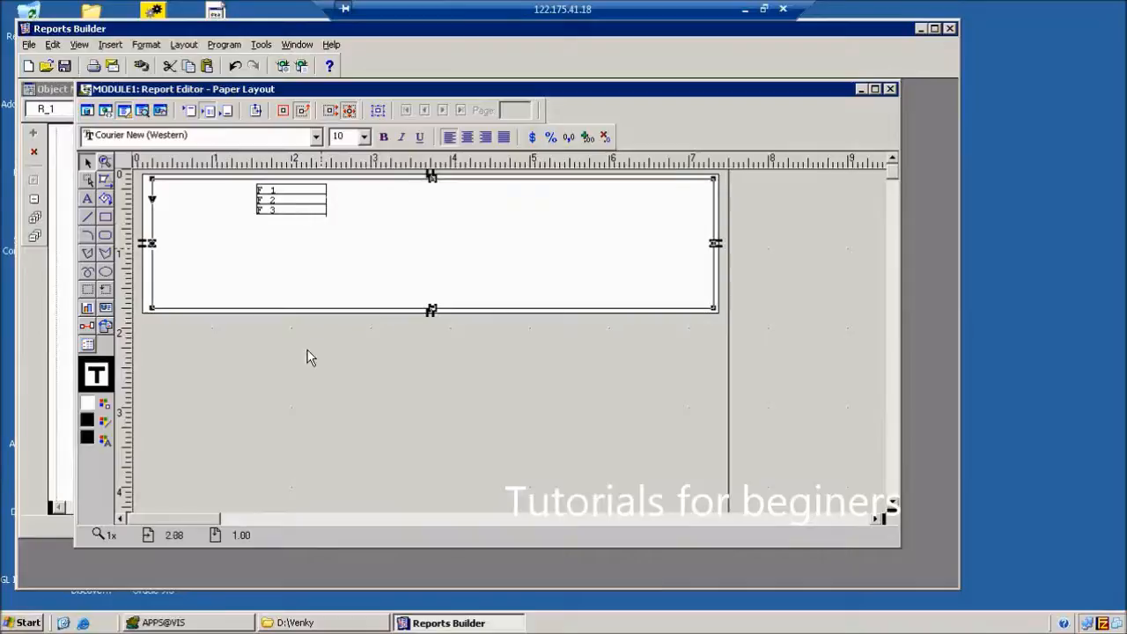
Set field F_1's source to USER_NO.
{"action": "double_click", "coordinate": [319, 189]}
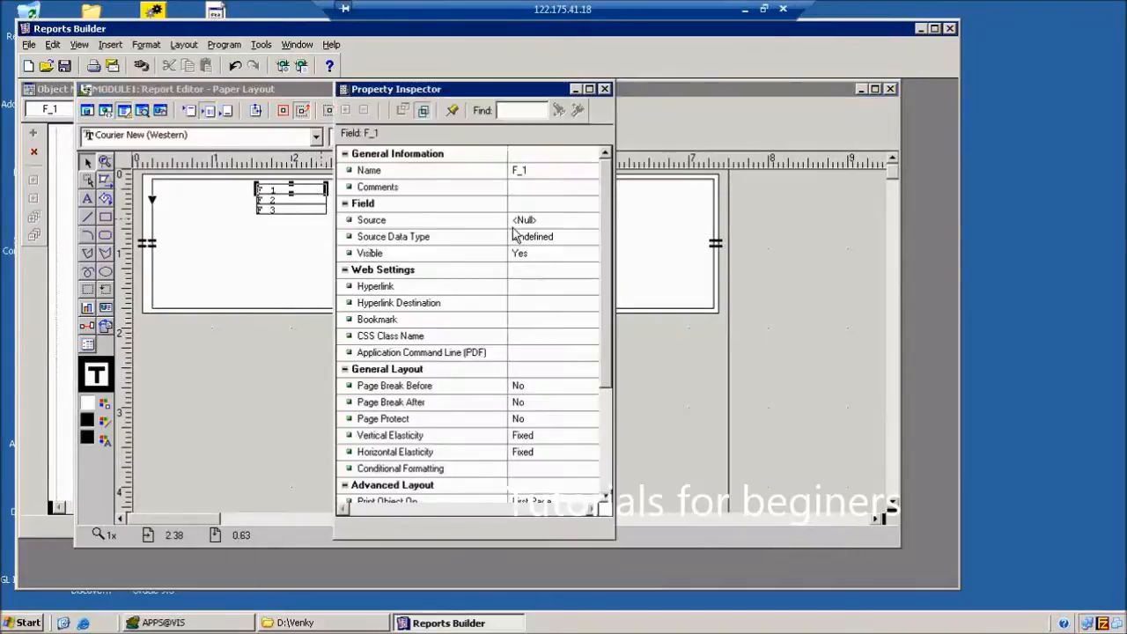
{"action": "left_click", "coordinate": [518, 221]}
{"action": "key", "text": "Down"}
{"action": "key", "text": "Down"}
{"action": "key", "text": "Down"}
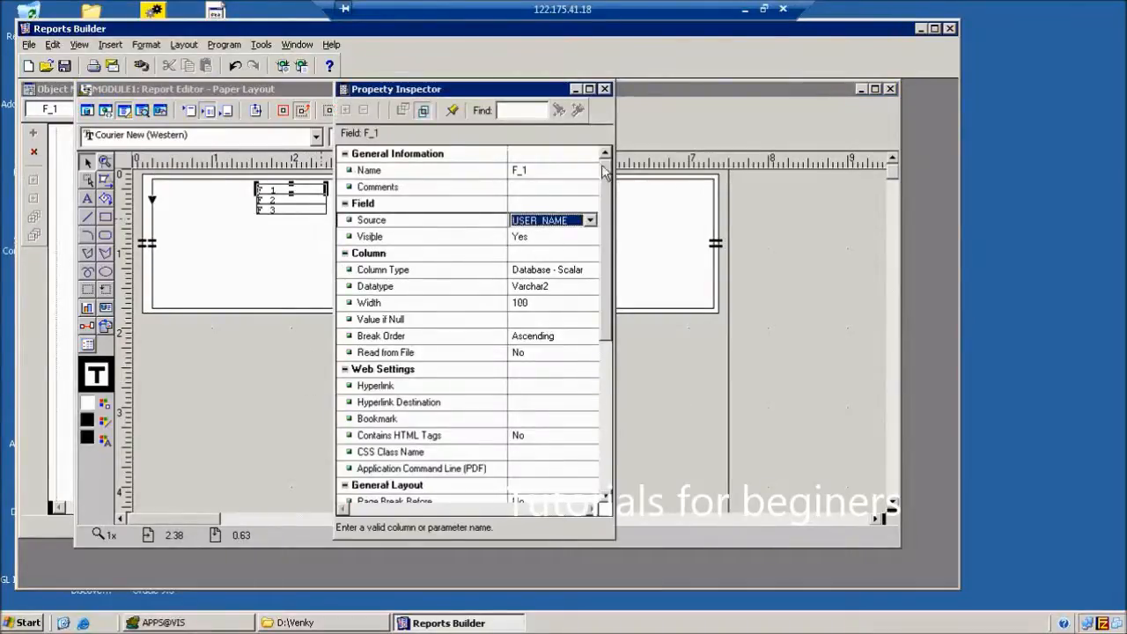
{"action": "left_click", "coordinate": [604, 89]}
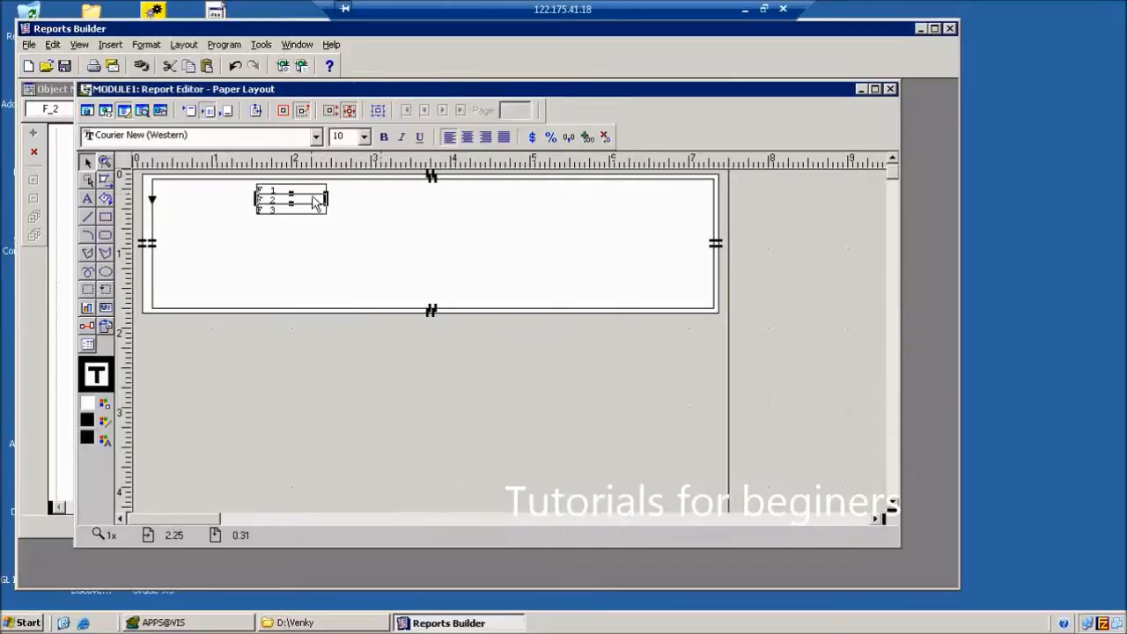
Set field F_2's source to USER_NAME and F_3's source to USER_DATE.
{"action": "double_click", "coordinate": [314, 201]}
{"action": "left_click", "coordinate": [555, 221]}
{"action": "key", "text": "Down"}
{"action": "key", "text": "Down"}
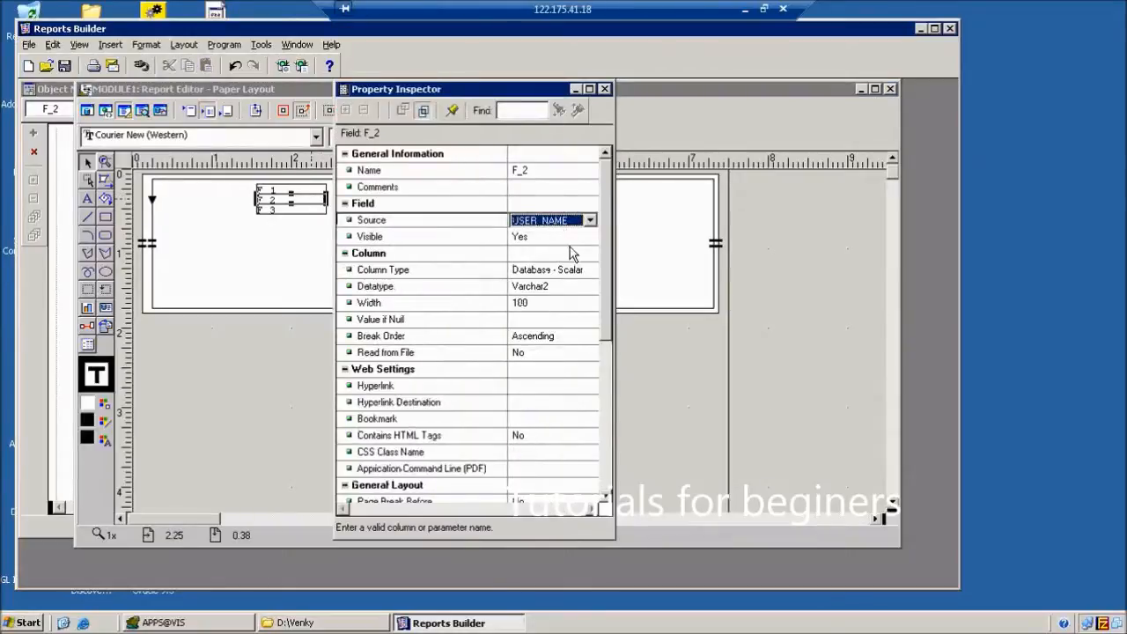
{"action": "left_click", "coordinate": [604, 89]}
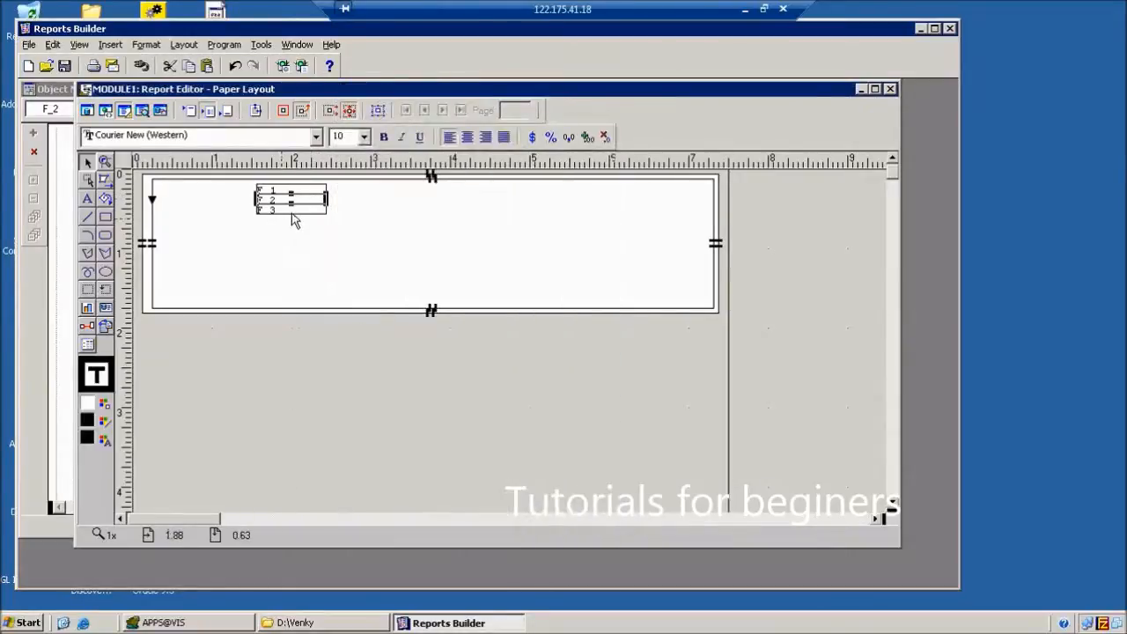
{"action": "double_click", "coordinate": [293, 212]}
{"action": "left_click", "coordinate": [564, 221]}
{"action": "key", "text": "Down"}
{"action": "key", "text": "Down"}
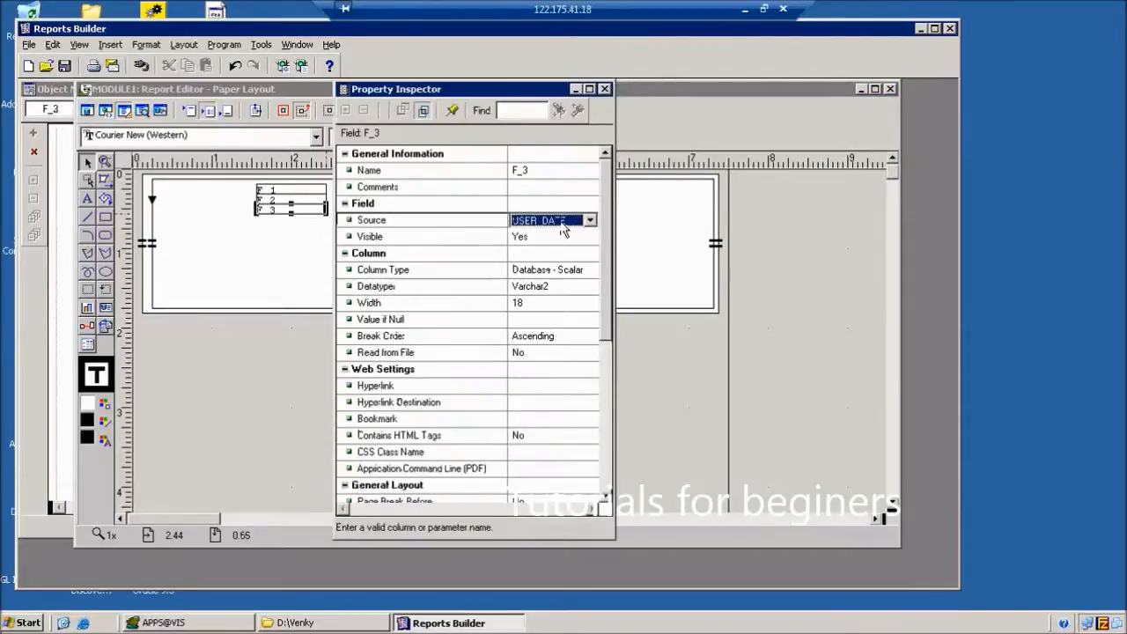
{"action": "left_click", "coordinate": [604, 89]}
{"action": "left_click", "coordinate": [473, 463]}
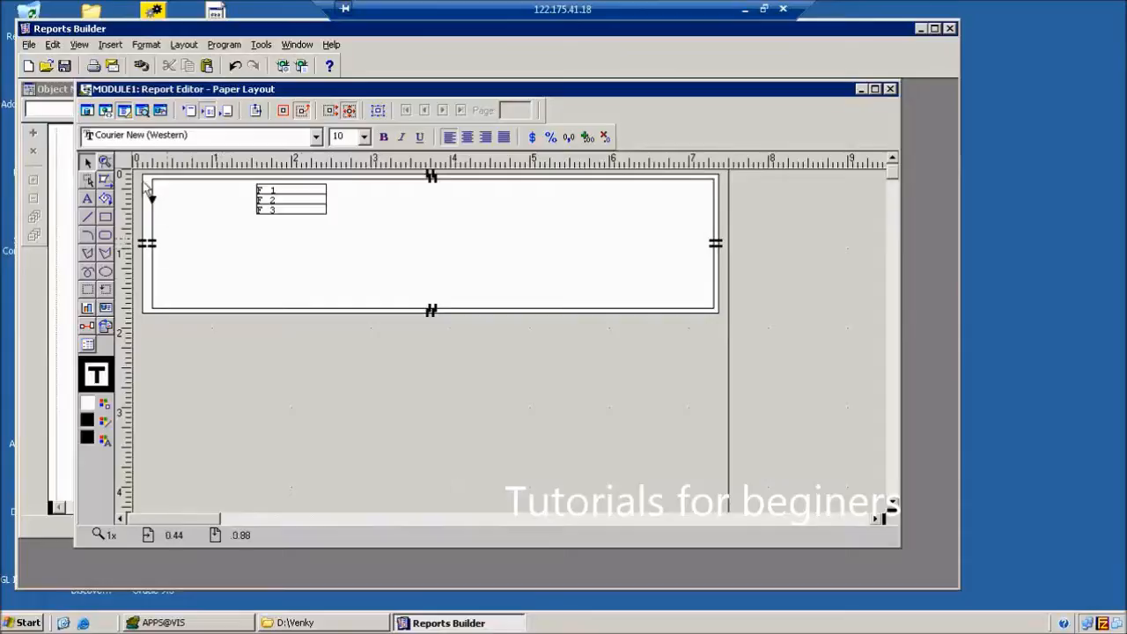
{"action": "left_click", "coordinate": [88, 200]}
Add text labels USER_NO, USER_NAME and USER_DATE at the frame's left.
{"action": "left_click", "coordinate": [167, 184]}
{"action": "type", "text": "USER_NO"}
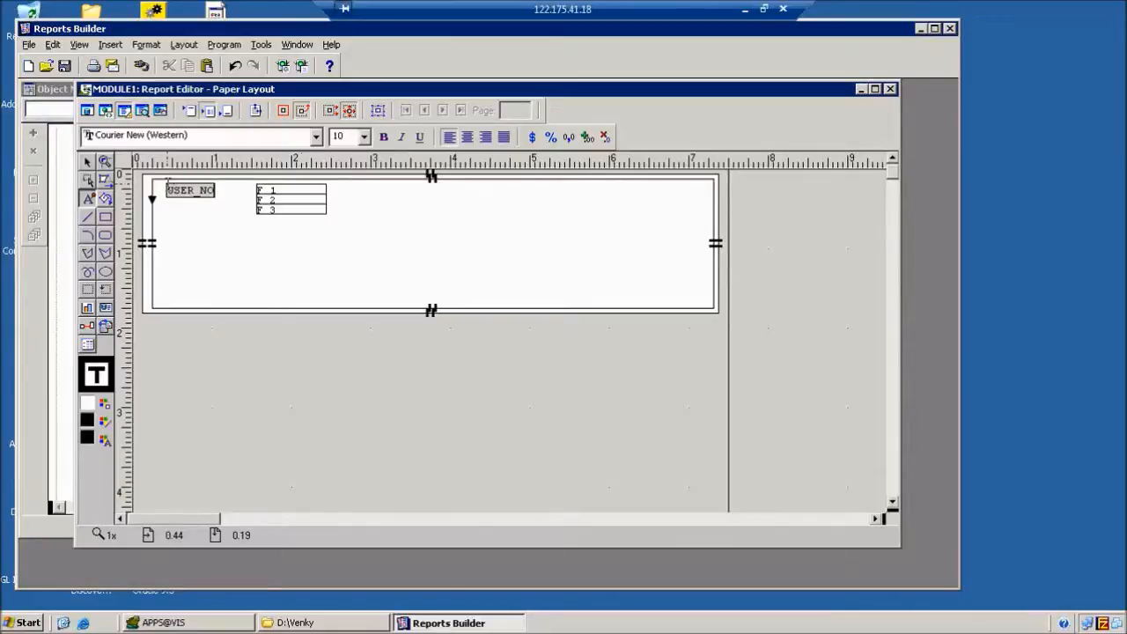
{"action": "left_click", "coordinate": [196, 262]}
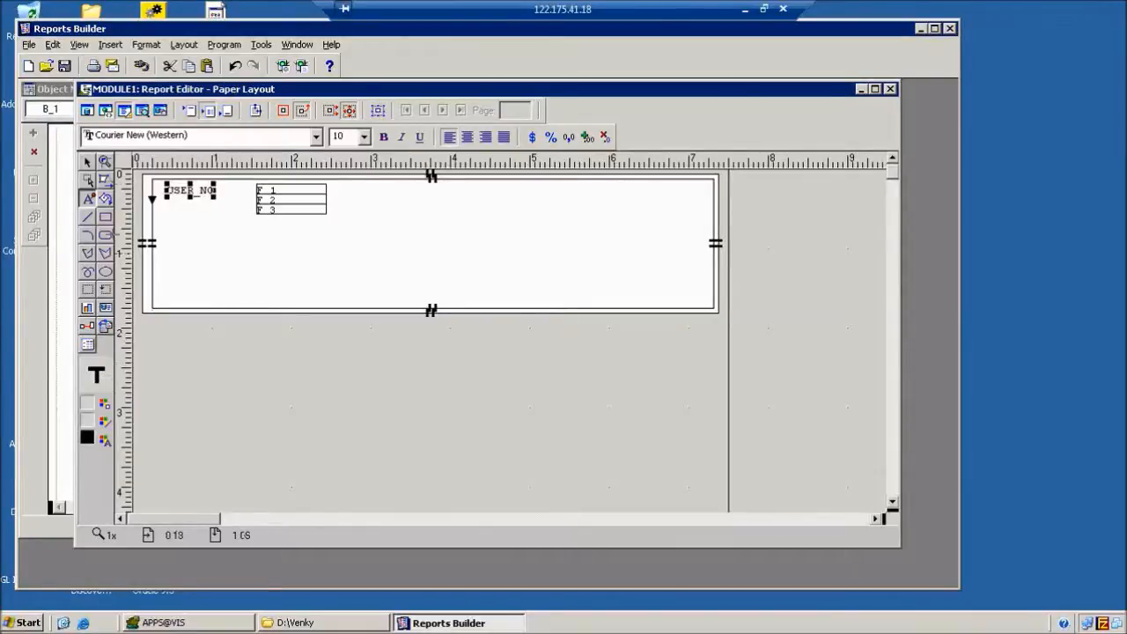
{"action": "left_click", "coordinate": [178, 210]}
{"action": "type", "text": "USER_NAME"}
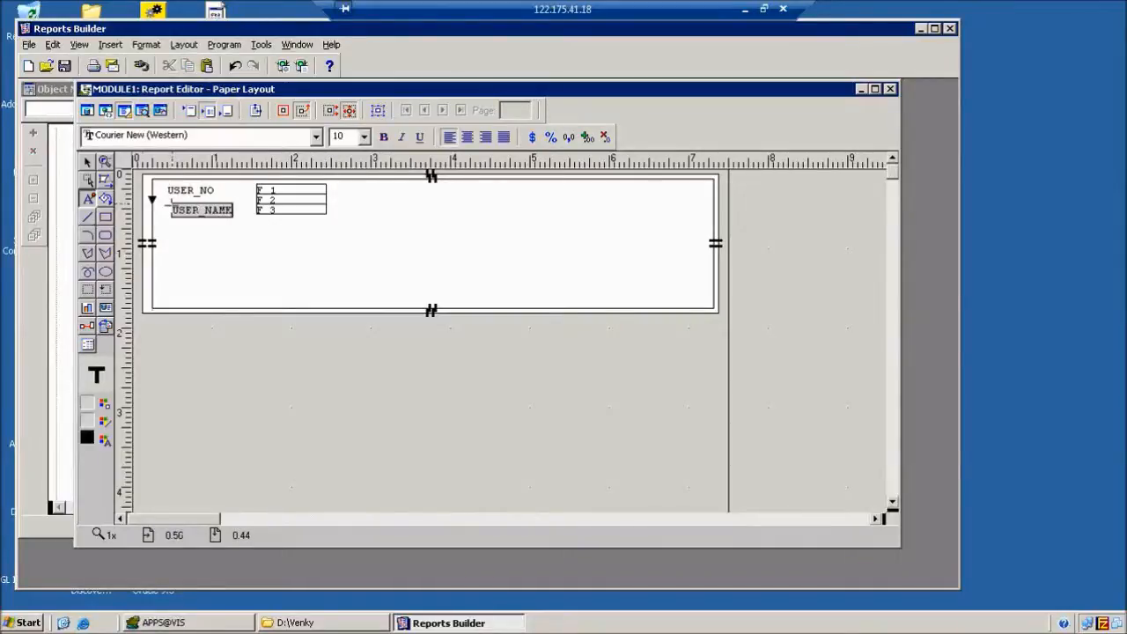
{"action": "left_click", "coordinate": [201, 260]}
{"action": "left_click", "coordinate": [180, 228]}
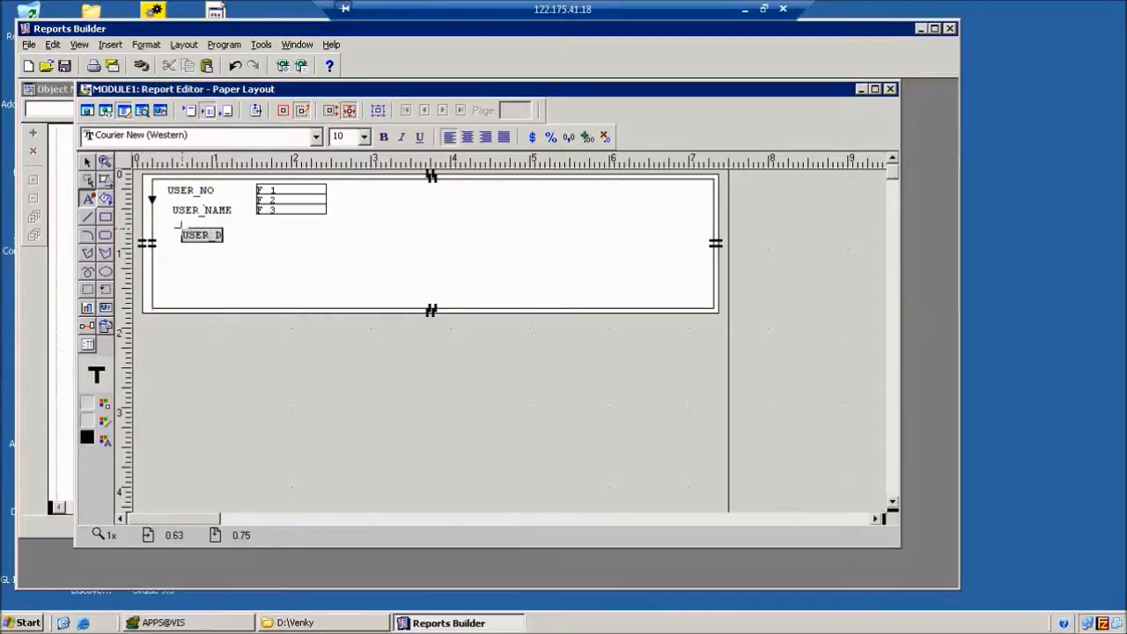
{"action": "left_click", "coordinate": [208, 255]}
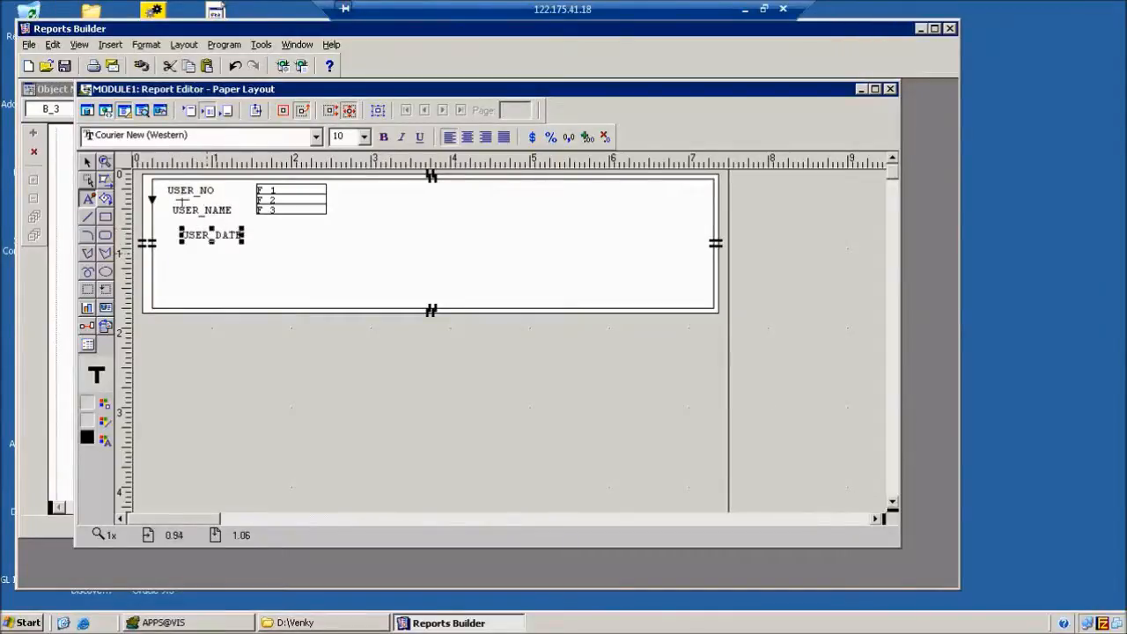
Stack the USER_NO, USER_NAME and USER_DATE labels tightly beside the fields.
{"action": "left_click", "coordinate": [88, 164]}
{"action": "left_click", "coordinate": [182, 194]}
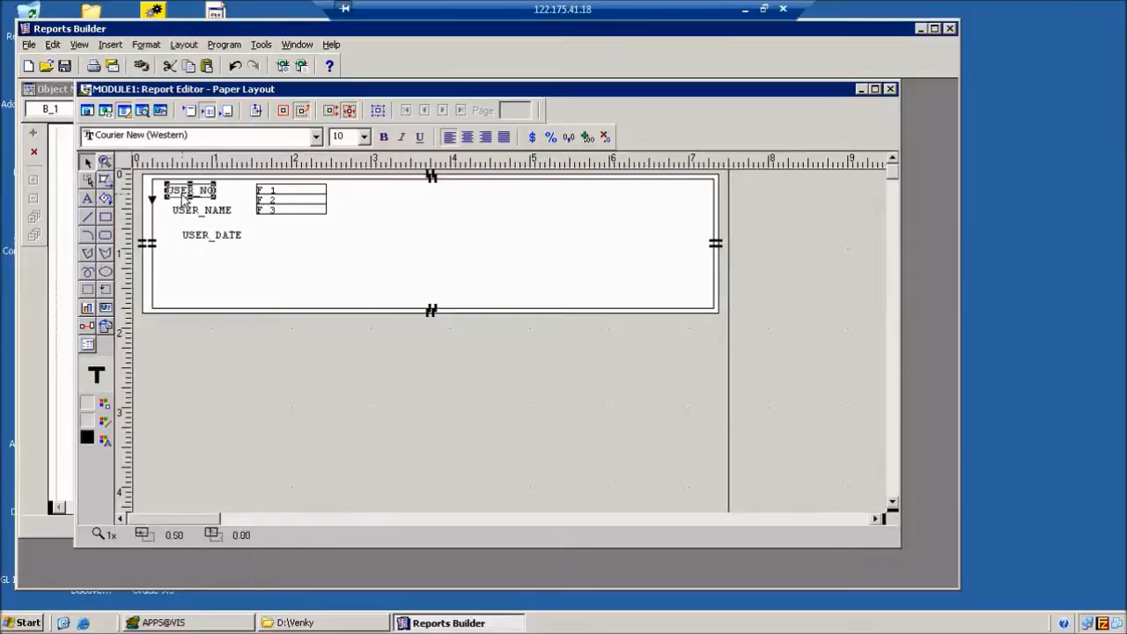
{"action": "left_click_drag", "start_coordinate": [182, 195], "coordinate": [197, 230]}
{"action": "key", "text": "Up"}
{"action": "key", "text": "Left"}
{"action": "key", "text": "Up"}
{"action": "left_click", "coordinate": [210, 208]}
{"action": "key", "text": "Up"}
{"action": "left_click", "coordinate": [211, 218]}
{"action": "key", "text": "Up"}
{"action": "left_click", "coordinate": [227, 348]}
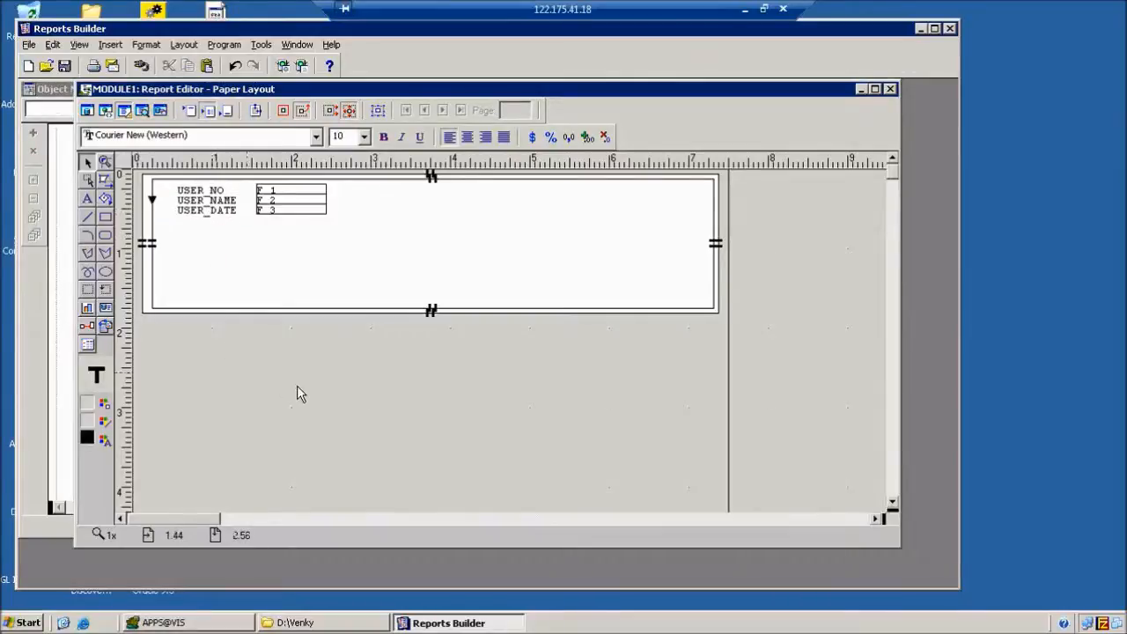
Shift fields F_1, F_2 and F_3 left, in line next to their labels.
{"action": "left_click", "coordinate": [278, 191]}
{"action": "key", "text": "Left"}
{"action": "left_click", "coordinate": [289, 201]}
{"action": "key", "text": "Left"}
{"action": "left_click", "coordinate": [291, 211]}
{"action": "key", "text": "Left"}
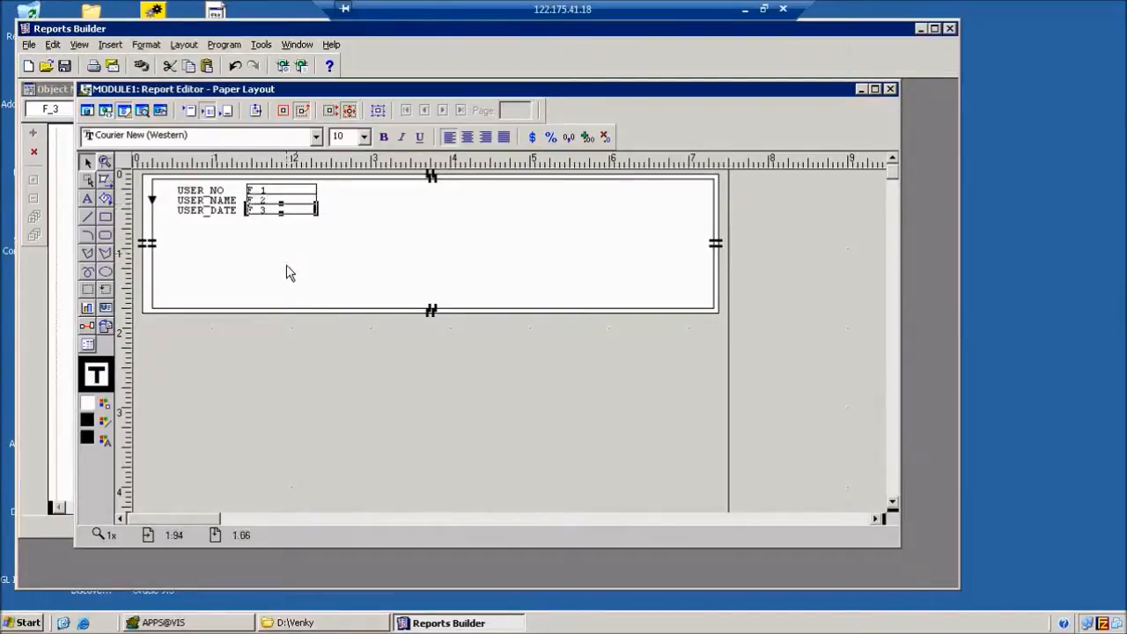
{"action": "left_click", "coordinate": [291, 355]}
{"action": "left_click", "coordinate": [105, 291]}
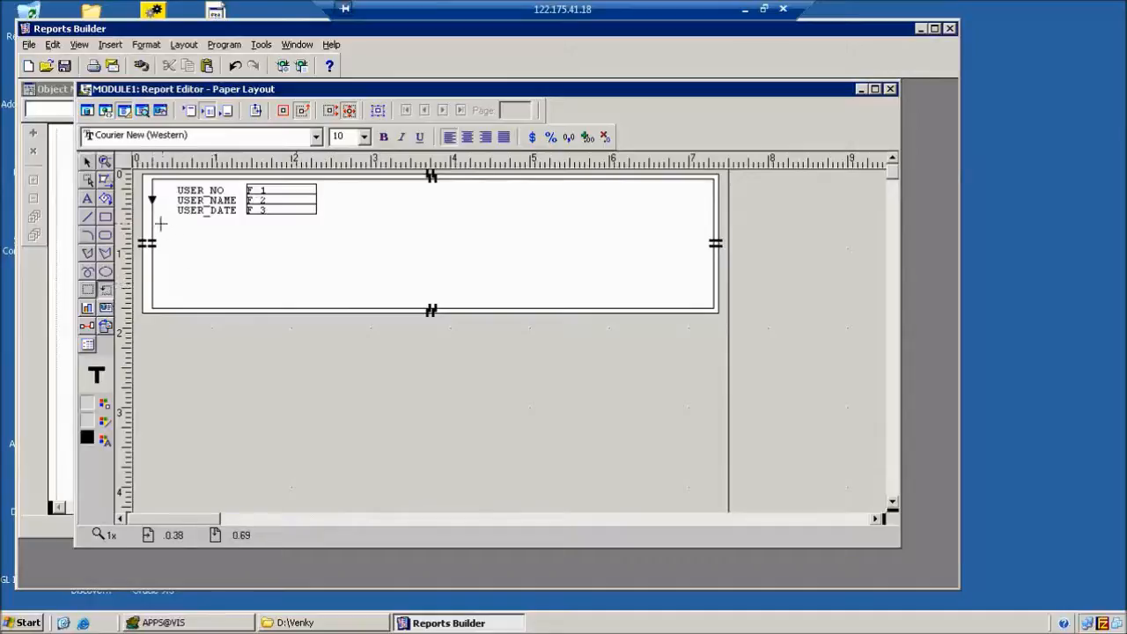
Draw a second repeating frame below the user fields.
{"action": "left_click_drag", "start_coordinate": [158, 225], "coordinate": [710, 264]}
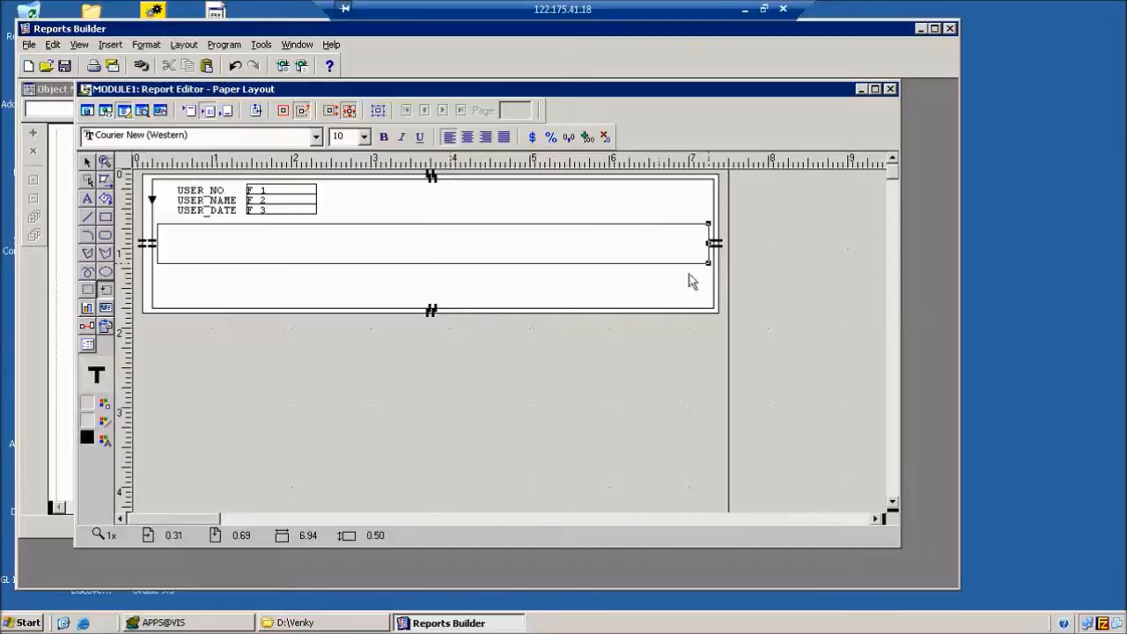
{"action": "left_click", "coordinate": [280, 210]}
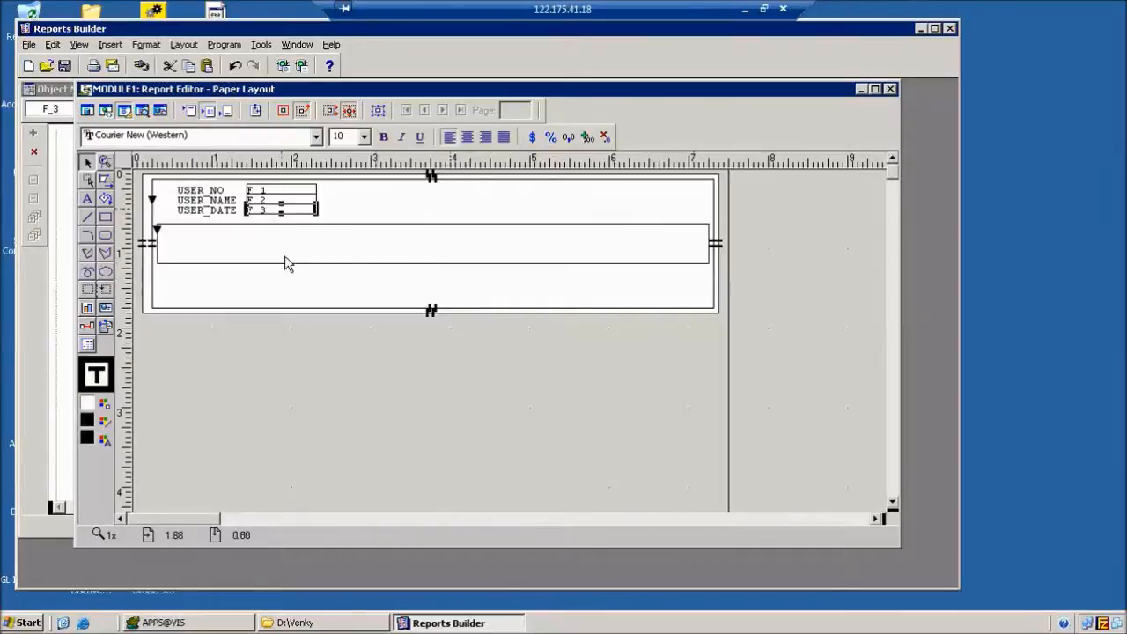
{"action": "left_click", "coordinate": [88, 110]}
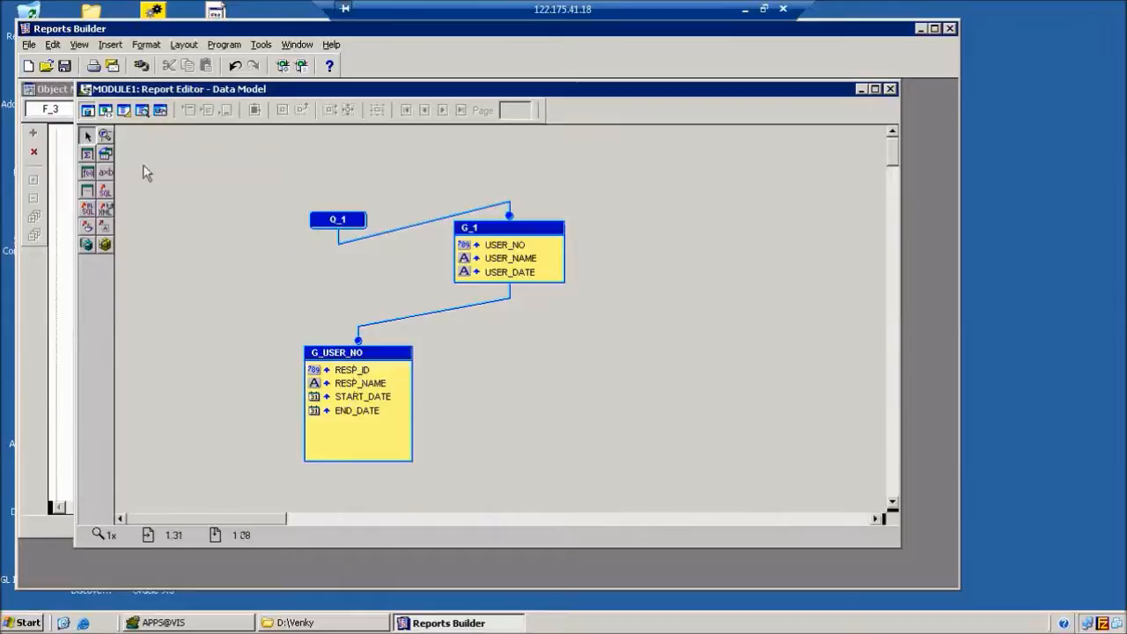
{"action": "left_click", "coordinate": [124, 110]}
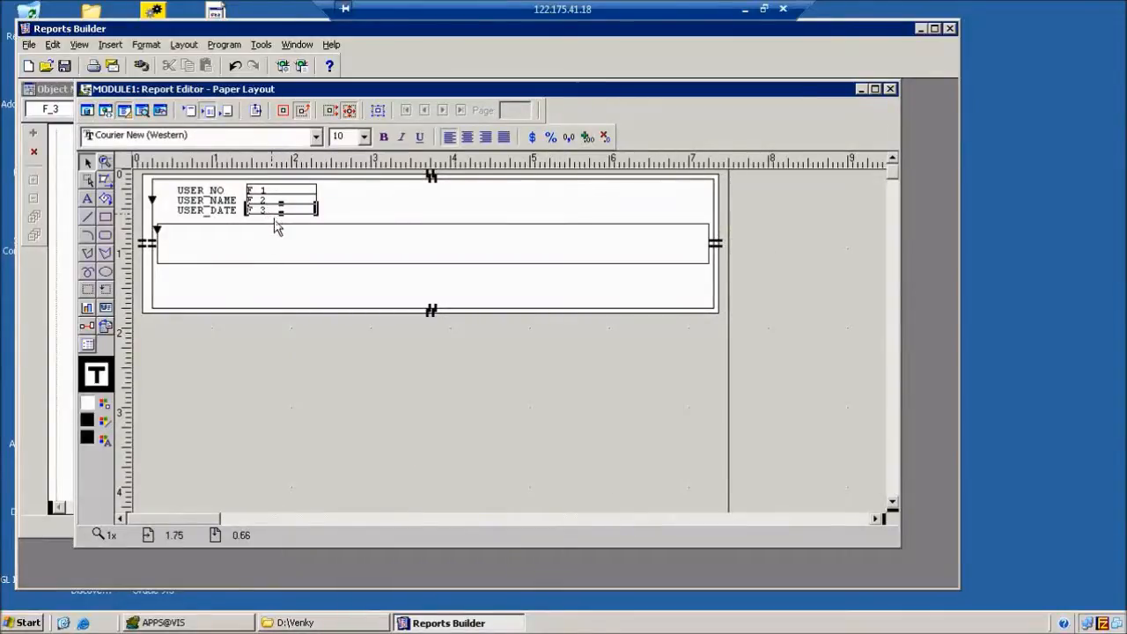
Paste copies of F_3 as F_4–F_7 and line them up in one row in the new frame.
{"action": "key", "text": "ctrl+c"}
{"action": "key", "text": "ctrl+v"}
{"action": "key", "text": "ctrl+v"}
{"action": "key", "text": "ctrl+v"}
{"action": "left_click_drag", "start_coordinate": [317, 258], "coordinate": [602, 248]}
{"action": "left_click_drag", "start_coordinate": [339, 239], "coordinate": [446, 243]}
{"action": "left_click_drag", "start_coordinate": [303, 224], "coordinate": [212, 239]}
{"action": "left_click_drag", "start_coordinate": [415, 249], "coordinate": [280, 240]}
{"action": "left_click_drag", "start_coordinate": [491, 243], "coordinate": [421, 243]}
{"action": "left_click_drag", "start_coordinate": [587, 249], "coordinate": [510, 248]}
Space out F_6 and F_7, and widen F_5 to fill the gap toward F_6.
{"action": "left_click", "coordinate": [304, 236]}
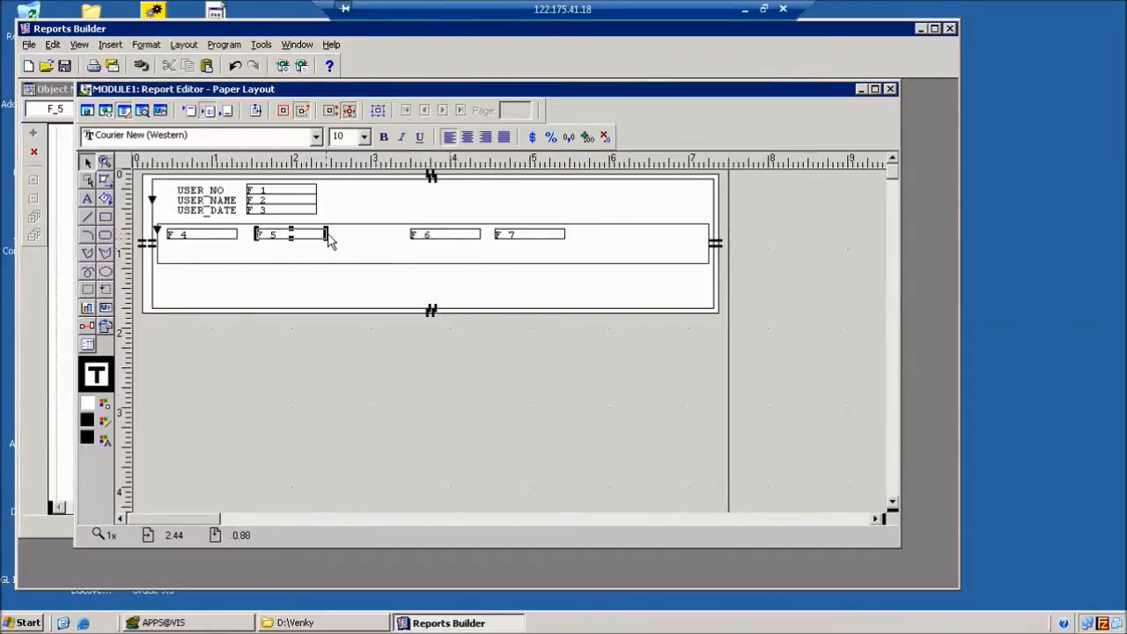
{"action": "left_click_drag", "start_coordinate": [326, 236], "coordinate": [403, 240]}
{"action": "left_click", "coordinate": [518, 246]}
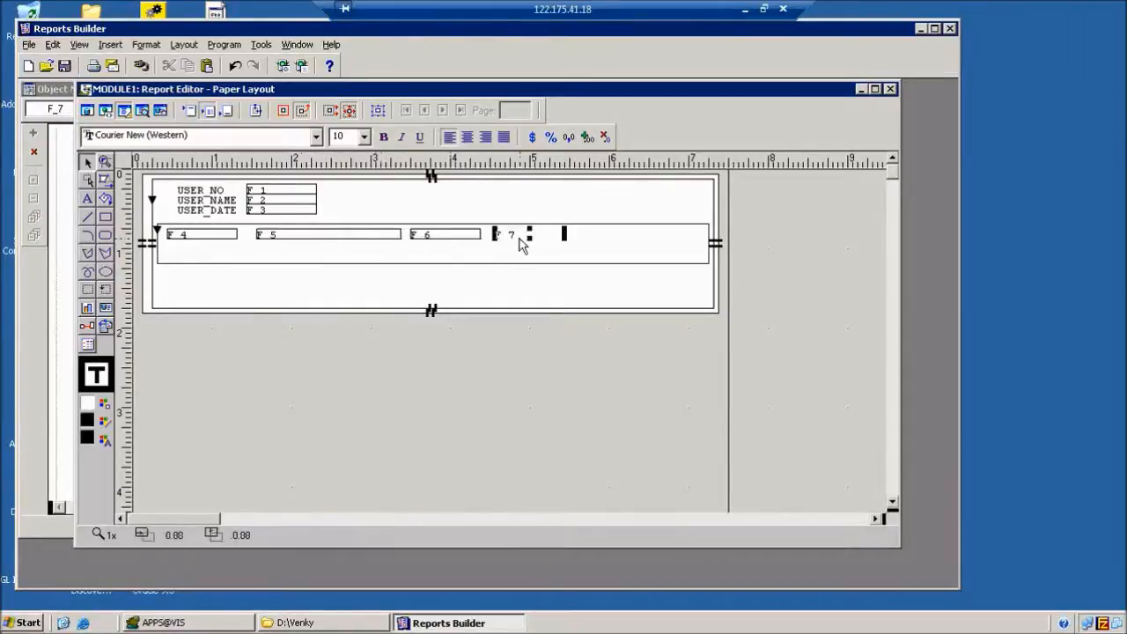
{"action": "key", "text": "Right"}
{"action": "key", "text": "Right"}
{"action": "key", "text": "Right"}
{"action": "left_click", "coordinate": [470, 236]}
{"action": "key", "text": "Right"}
{"action": "key", "text": "Right"}
{"action": "key", "text": "Right"}
{"action": "key", "text": "Right"}
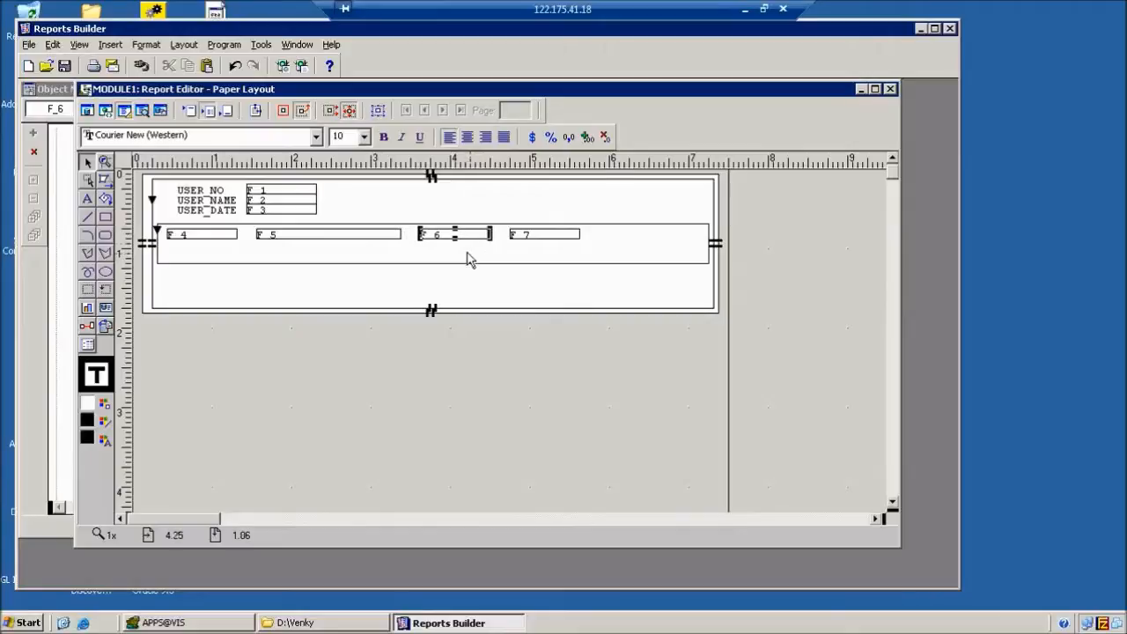
{"action": "key", "text": "Right"}
{"action": "key", "text": "Right"}
{"action": "left_click", "coordinate": [402, 240]}
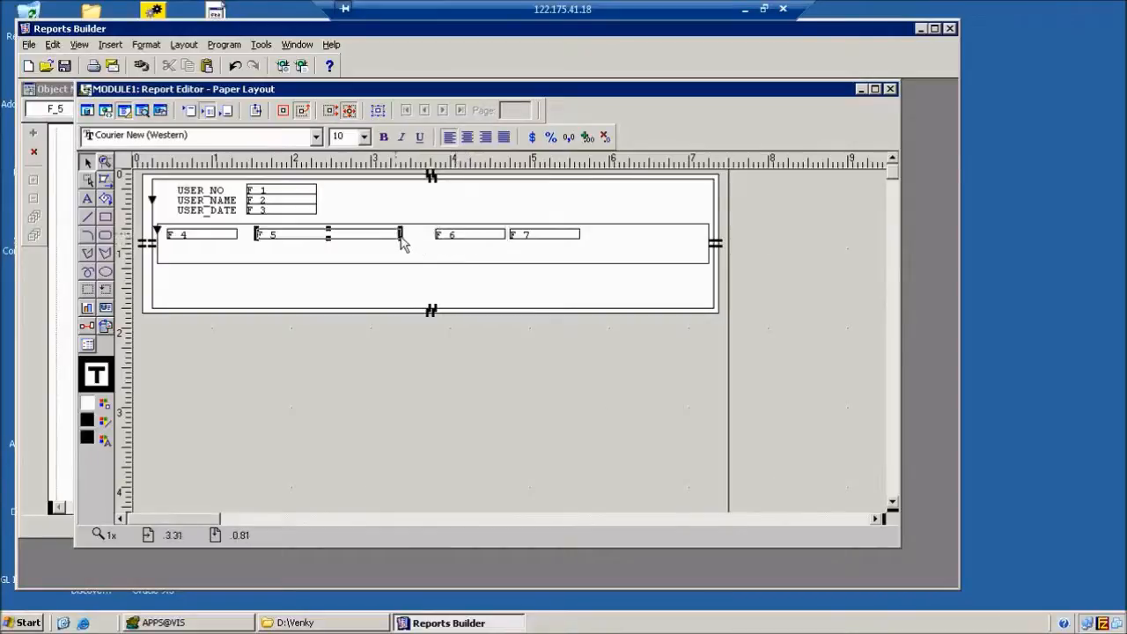
{"action": "left_click_drag", "start_coordinate": [403, 241], "coordinate": [429, 239]}
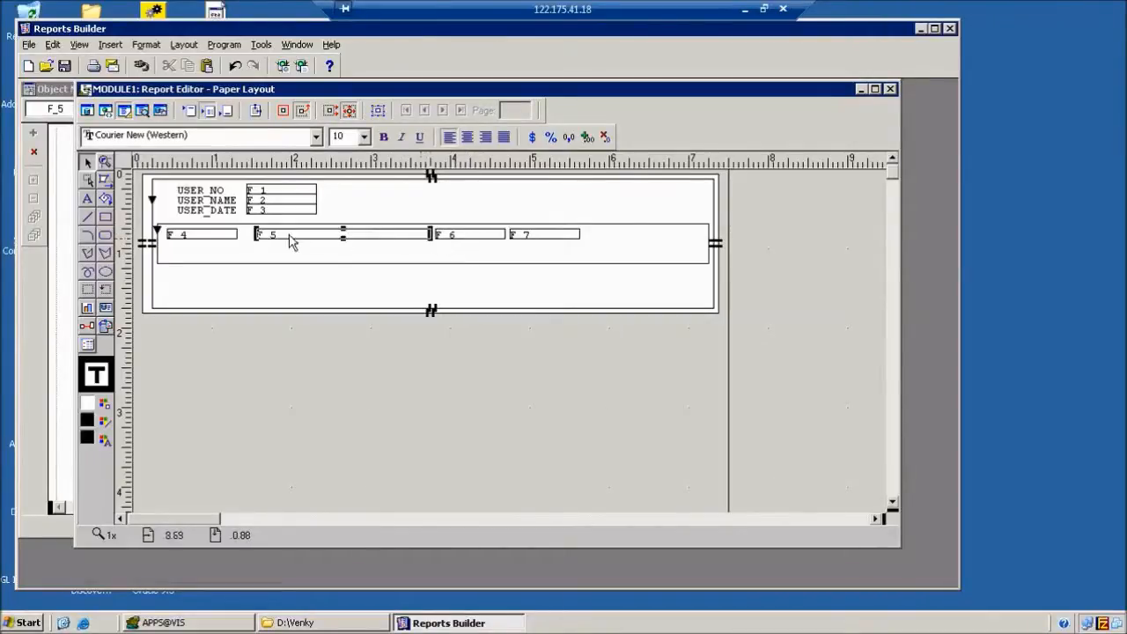
{"action": "left_click_drag", "start_coordinate": [258, 238], "coordinate": [252, 239]}
{"action": "left_click", "coordinate": [384, 415]}
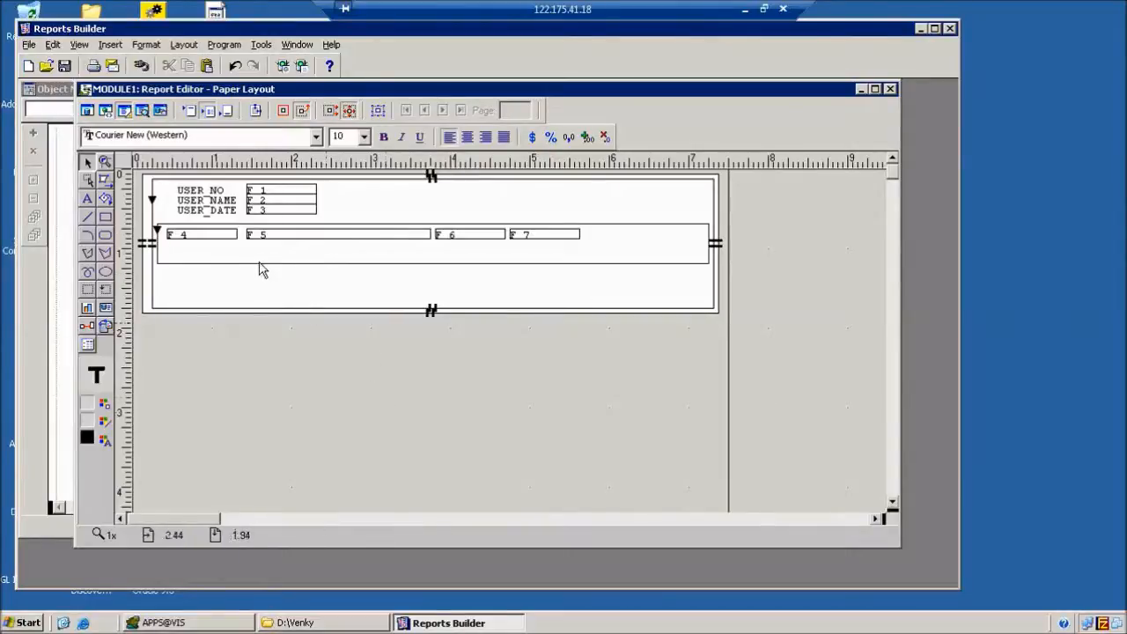
Check F_4's source against the data model, then bind field F_5 to RESP_NAME.
{"action": "double_click", "coordinate": [215, 237]}
{"action": "left_click", "coordinate": [543, 225]}
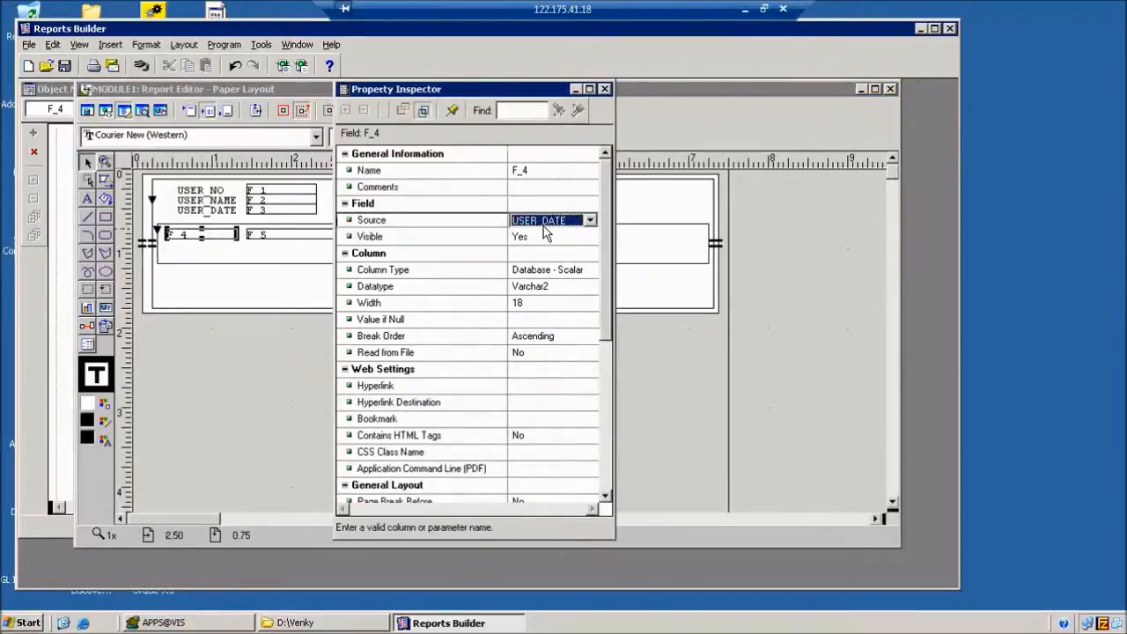
{"action": "scroll", "coordinate": [543, 226], "scroll_direction": "down", "scroll_amount": 1}
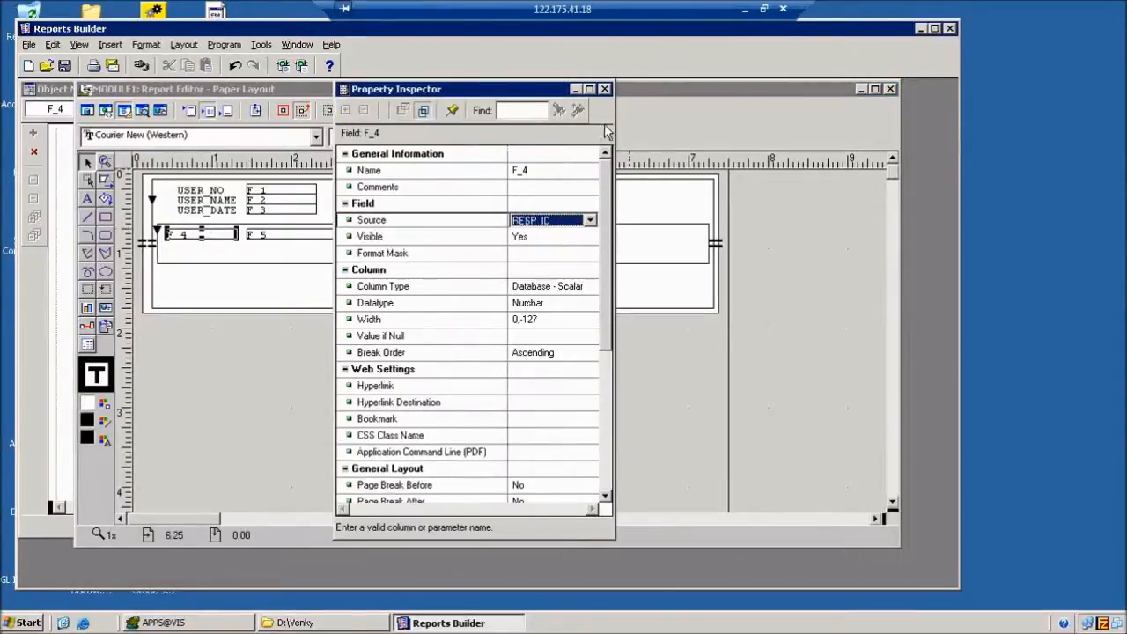
{"action": "left_click", "coordinate": [604, 90]}
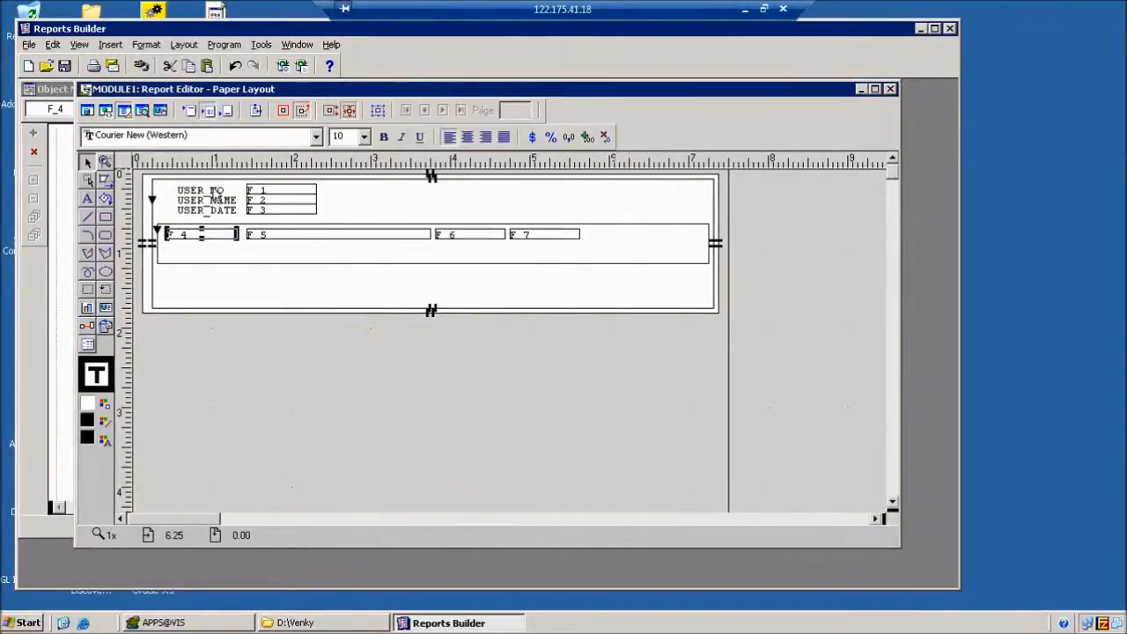
{"action": "left_click", "coordinate": [87, 110]}
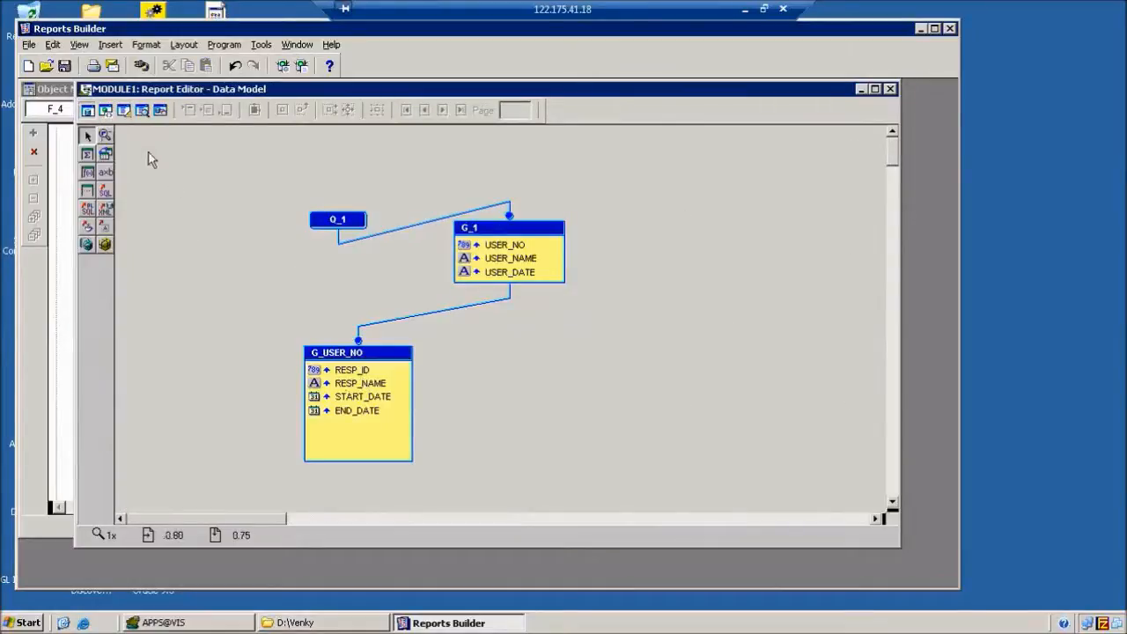
{"action": "left_click", "coordinate": [124, 110]}
{"action": "double_click", "coordinate": [292, 235]}
{"action": "left_click", "coordinate": [564, 220]}
{"action": "key", "text": "Down"}
{"action": "key", "text": "Down"}
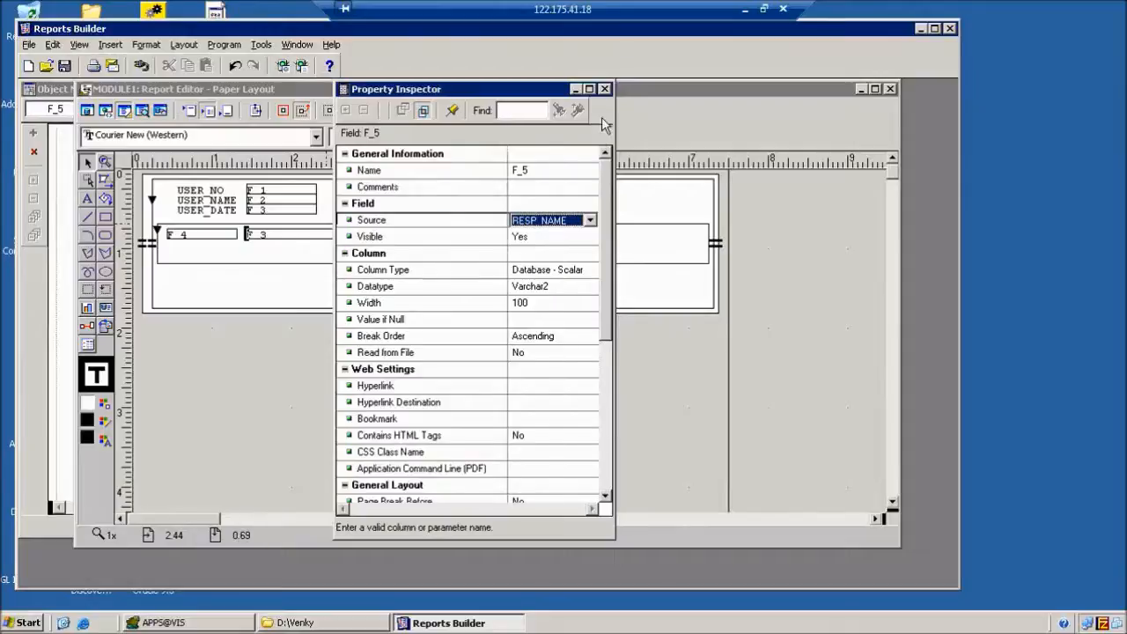
{"action": "left_click", "coordinate": [605, 89]}
Bind field F_6 to START_DATE after checking the data model's column names.
{"action": "double_click", "coordinate": [447, 236]}
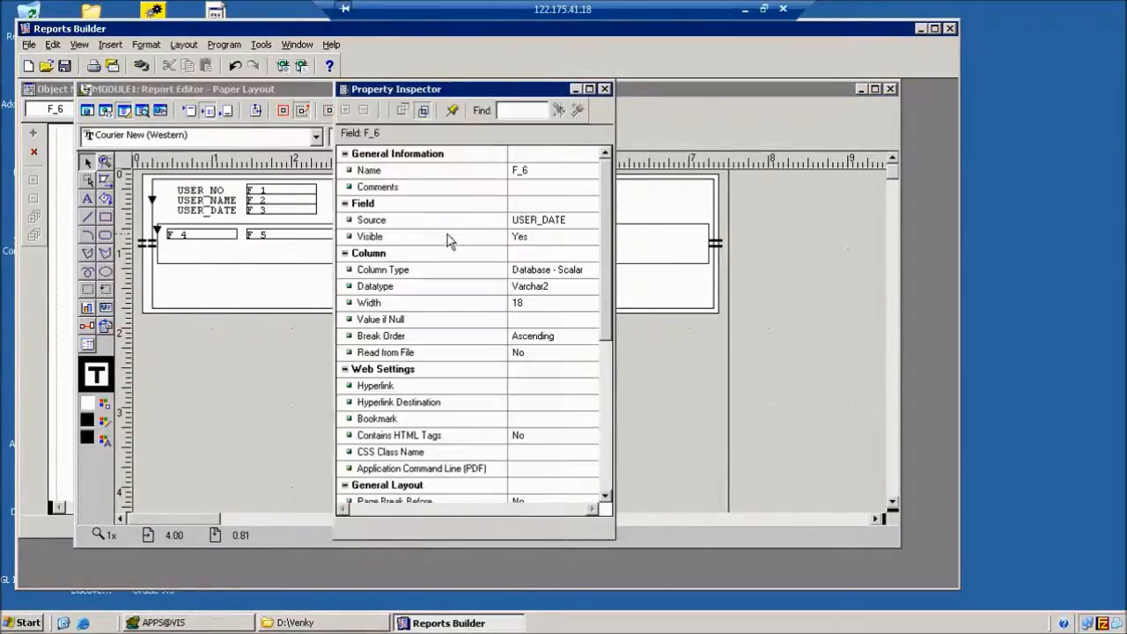
{"action": "left_click", "coordinate": [543, 226]}
{"action": "key", "text": "r"}
{"action": "key", "text": "r"}
{"action": "key", "text": "r"}
{"action": "key", "text": "r"}
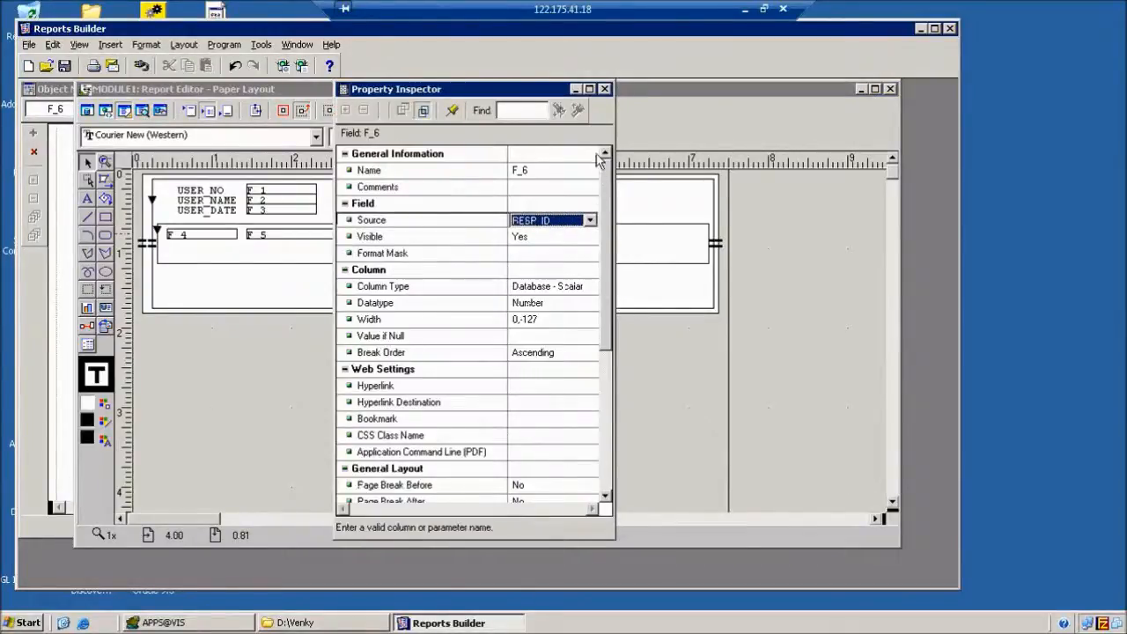
{"action": "left_click", "coordinate": [605, 89]}
{"action": "left_click", "coordinate": [88, 111]}
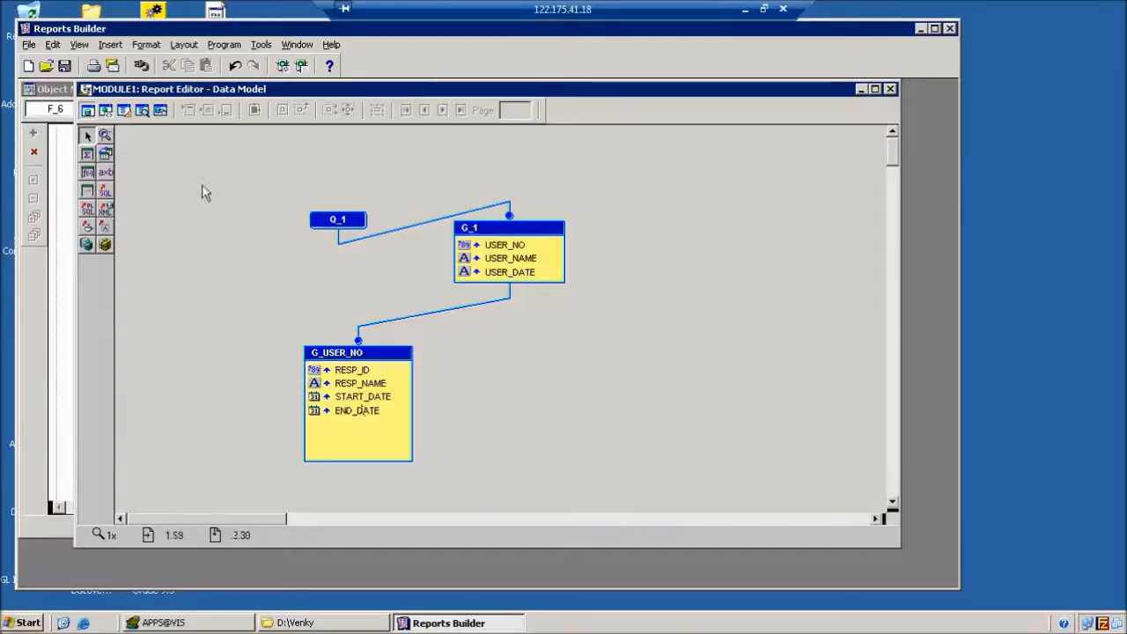
{"action": "left_click", "coordinate": [123, 111]}
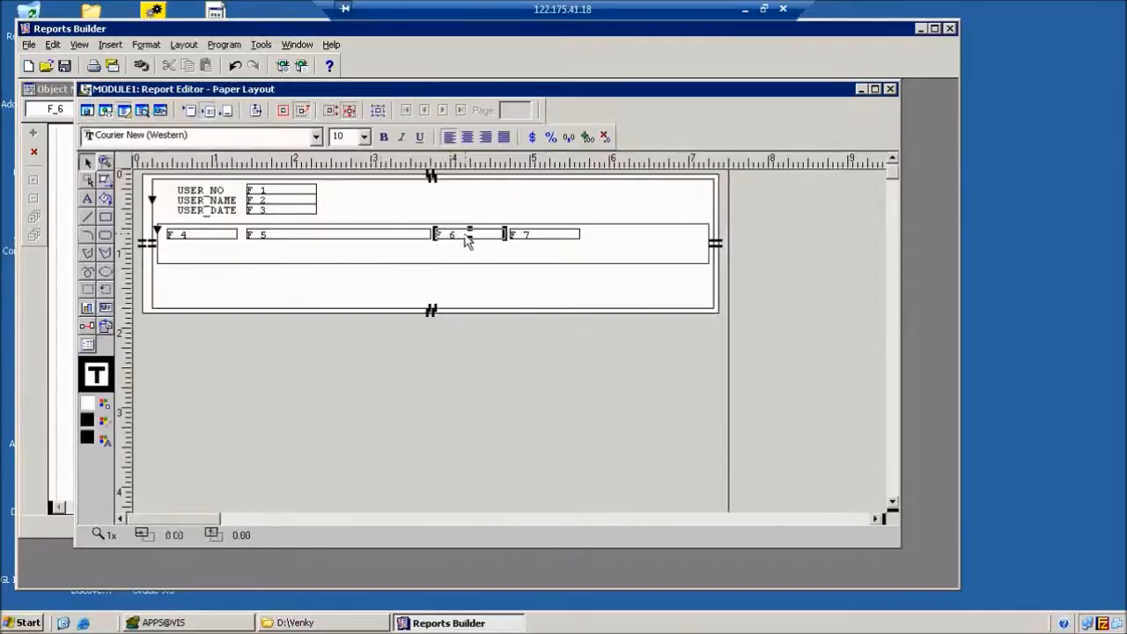
{"action": "double_click", "coordinate": [459, 244]}
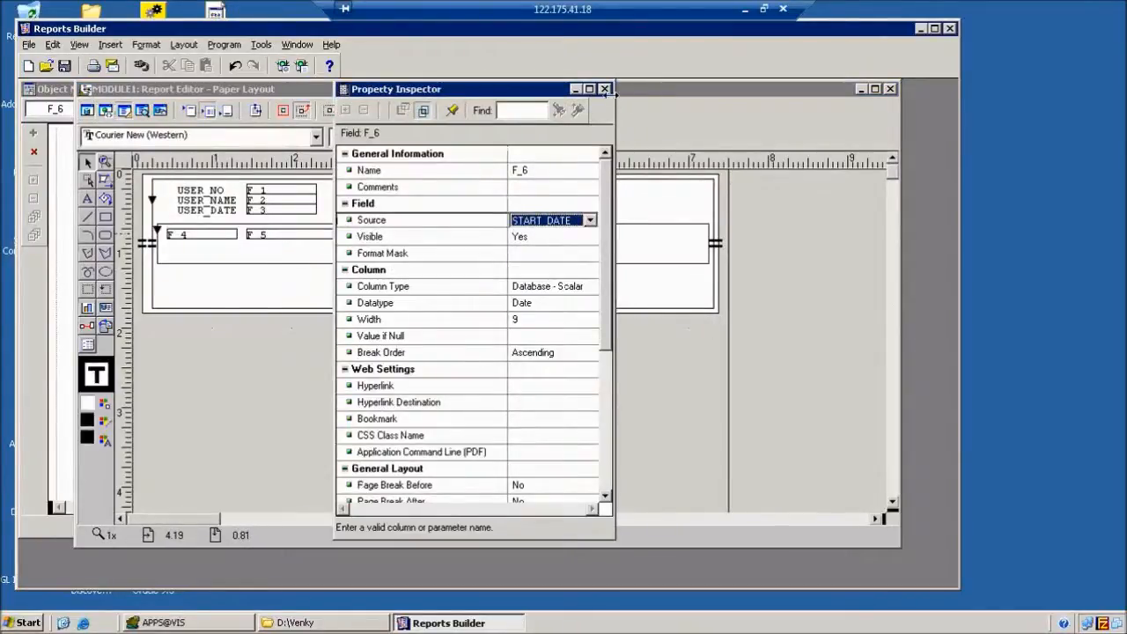
{"action": "left_click", "coordinate": [605, 90]}
Bind field F_7 to END_DATE.
{"action": "double_click", "coordinate": [553, 231]}
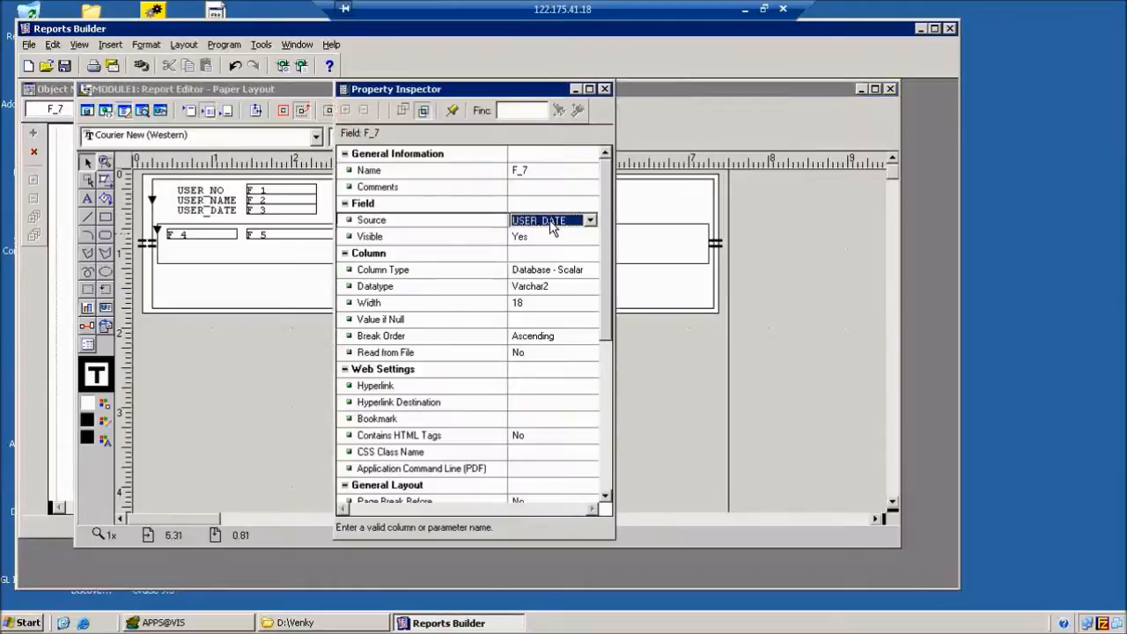
{"action": "double_click", "coordinate": [552, 225]}
{"action": "left_click", "coordinate": [604, 89]}
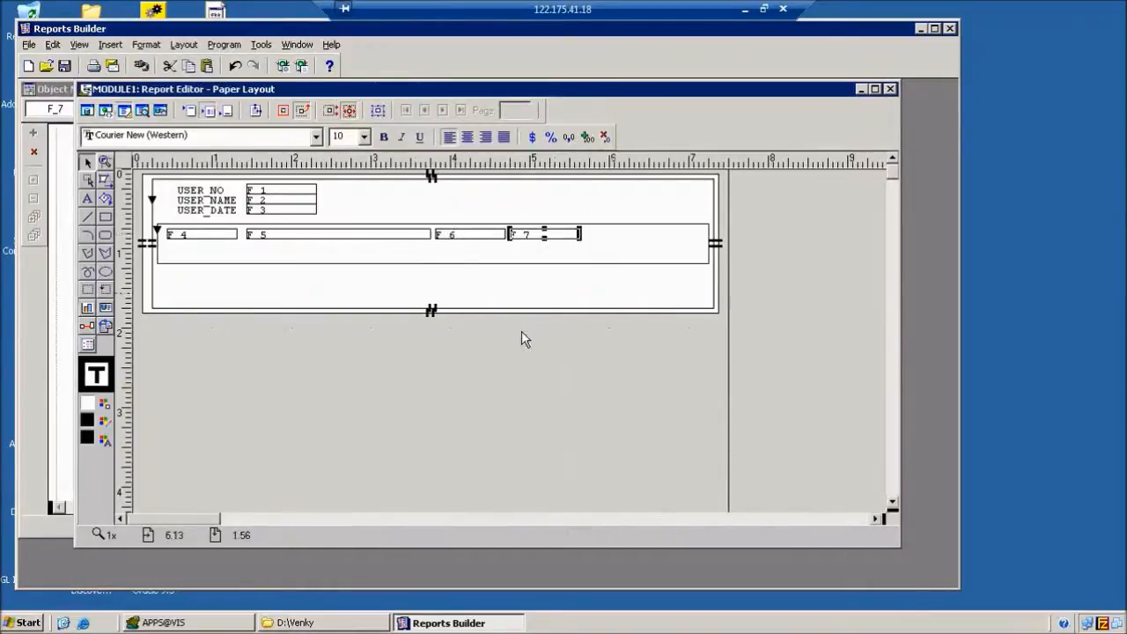
Base repeating frame R_2 on G_USER_NO with vertical and horizontal elasticity set to Expand.
{"action": "double_click", "coordinate": [387, 259]}
{"action": "left_click", "coordinate": [550, 220]}
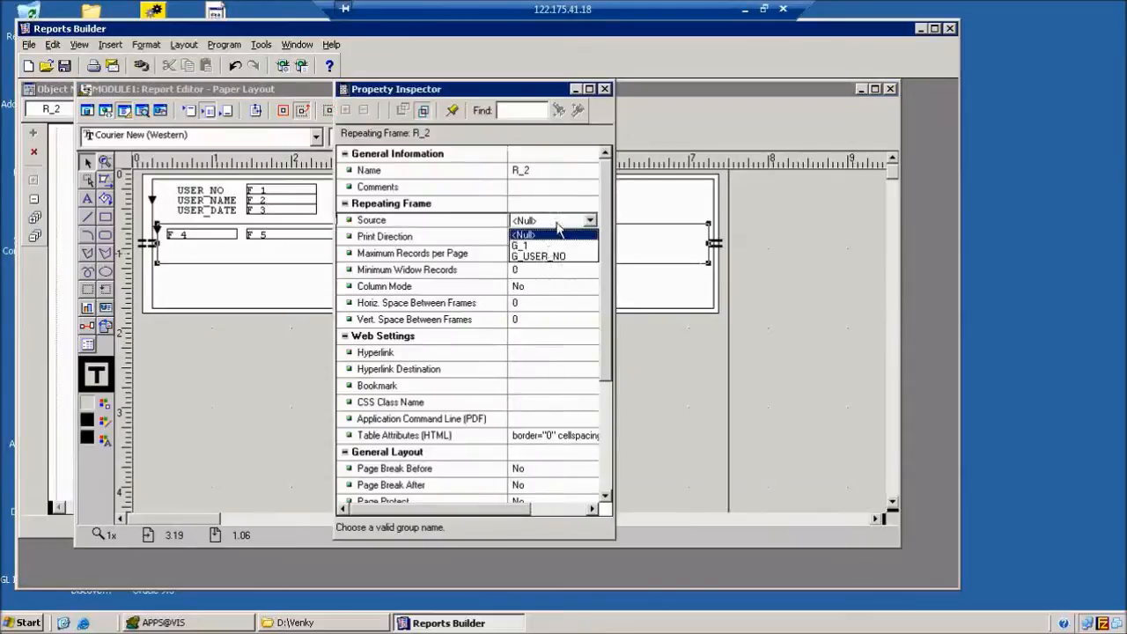
{"action": "left_click", "coordinate": [545, 257]}
{"action": "scroll", "coordinate": [600, 267], "scroll_direction": "down", "scroll_amount": 4}
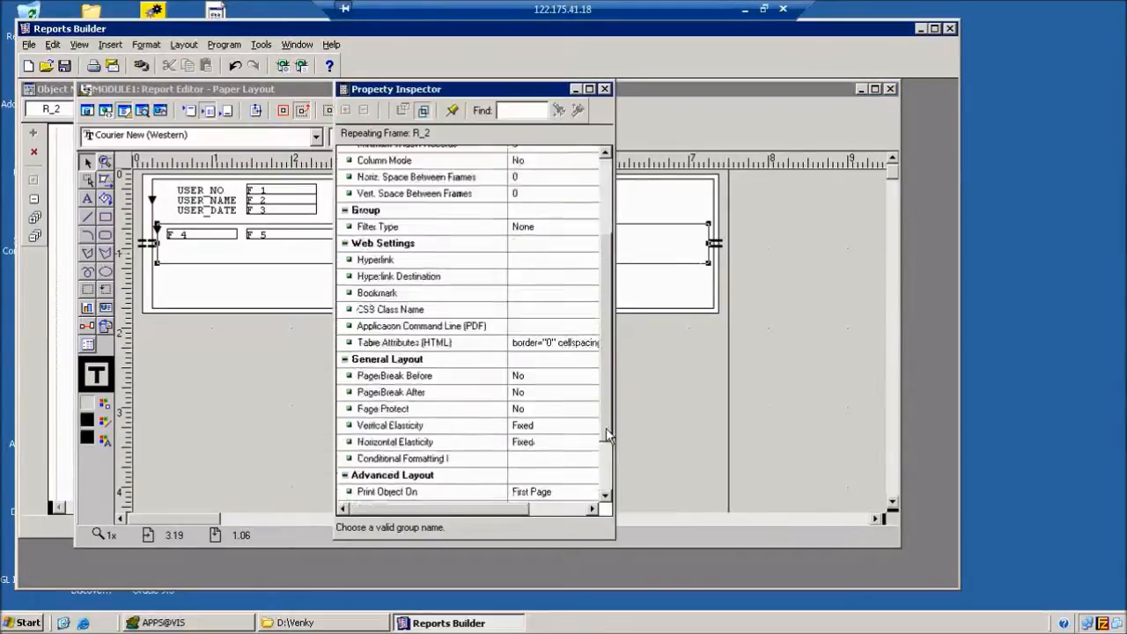
{"action": "double_click", "coordinate": [543, 344]}
{"action": "double_click", "coordinate": [543, 359]}
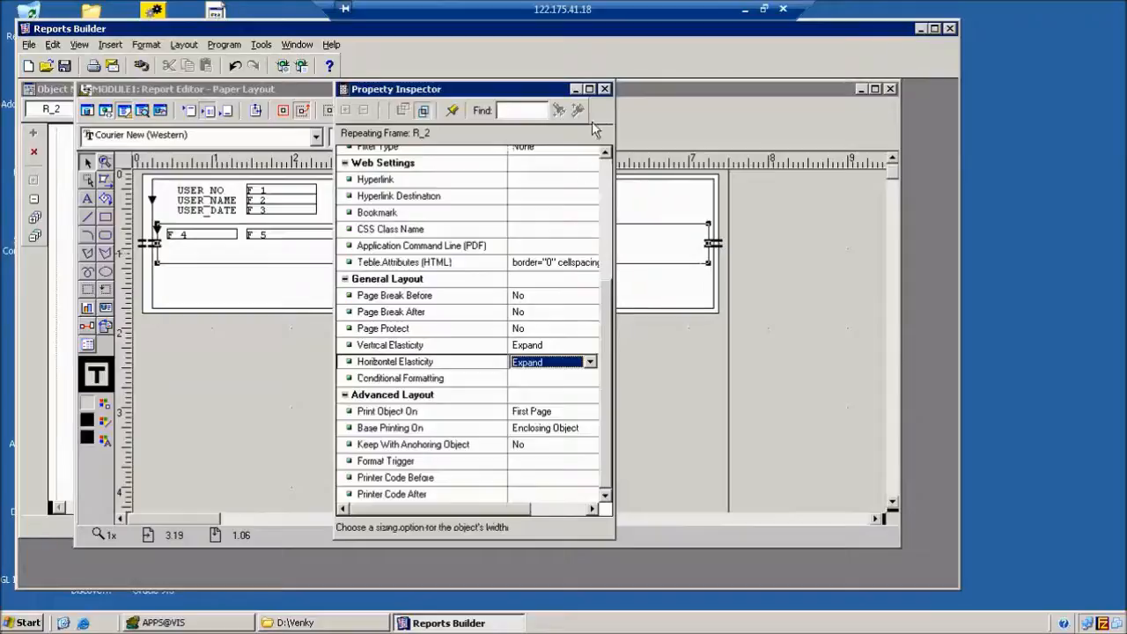
{"action": "left_click", "coordinate": [605, 89]}
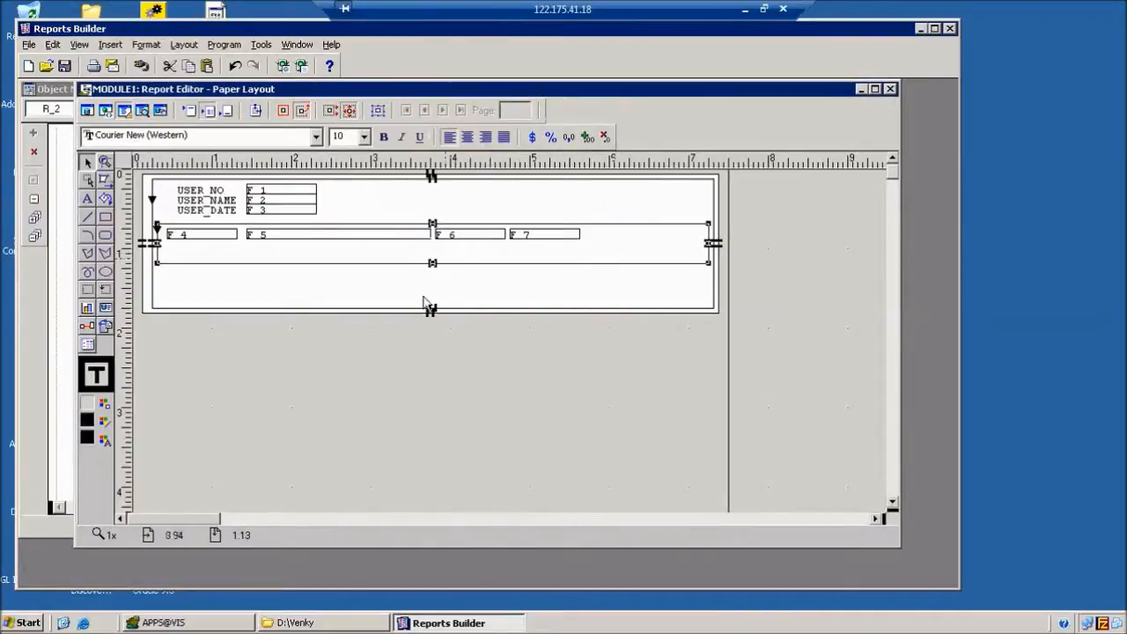
Resize R_2 to fit snugly around the F_4–F_7 row and shift it slightly down.
{"action": "left_click_drag", "start_coordinate": [434, 264], "coordinate": [435, 239]}
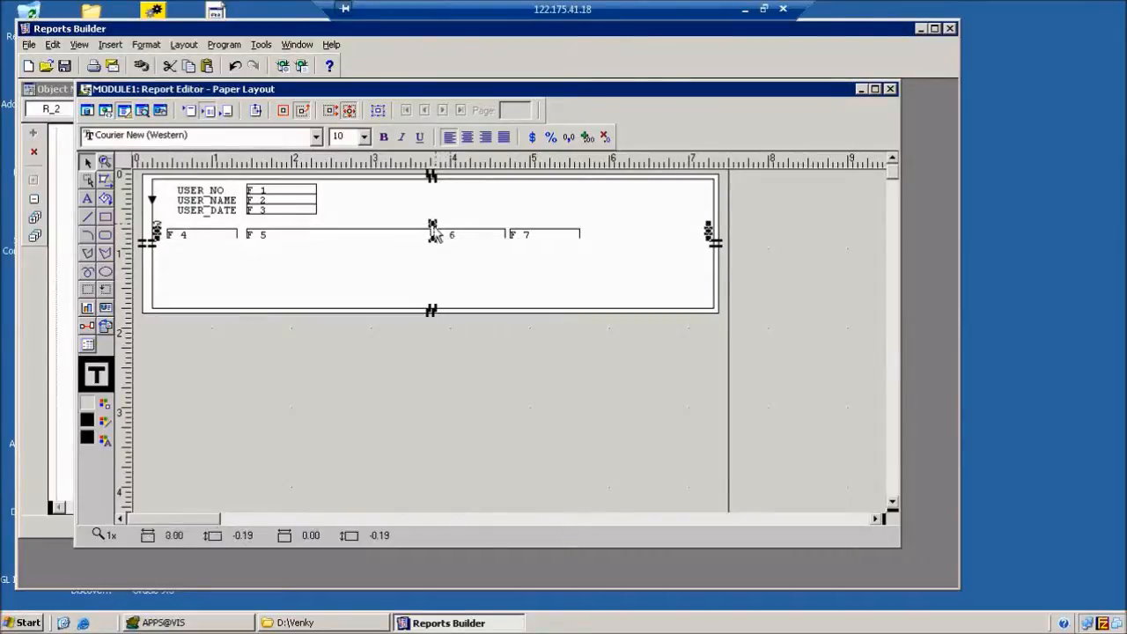
{"action": "left_click_drag", "start_coordinate": [434, 225], "coordinate": [434, 234]}
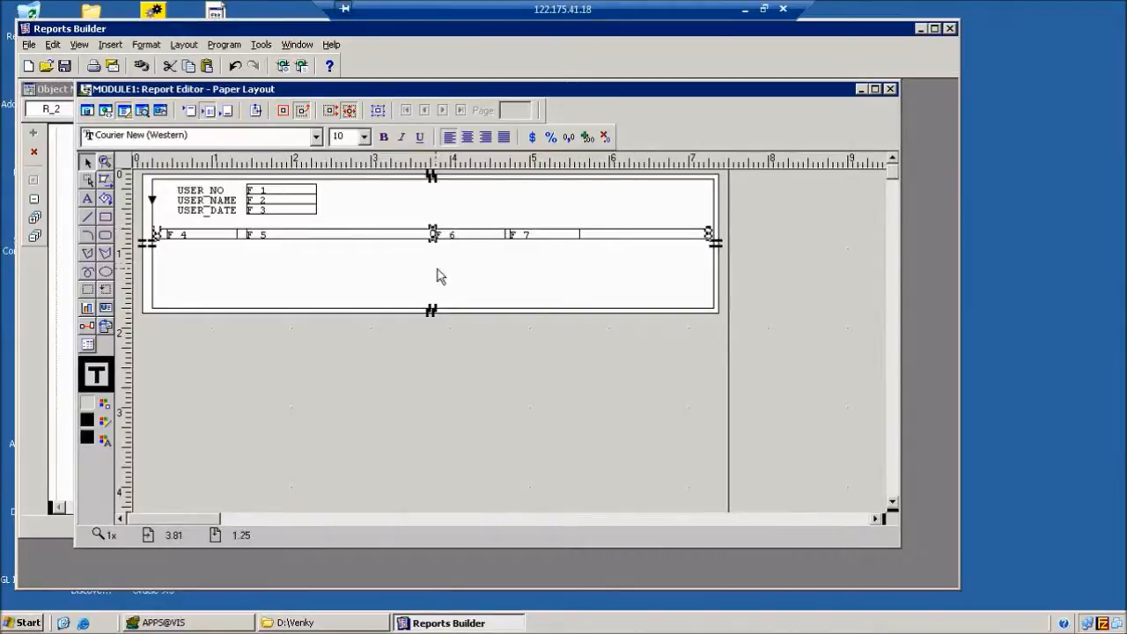
{"action": "left_click_drag", "start_coordinate": [710, 236], "coordinate": [593, 245]}
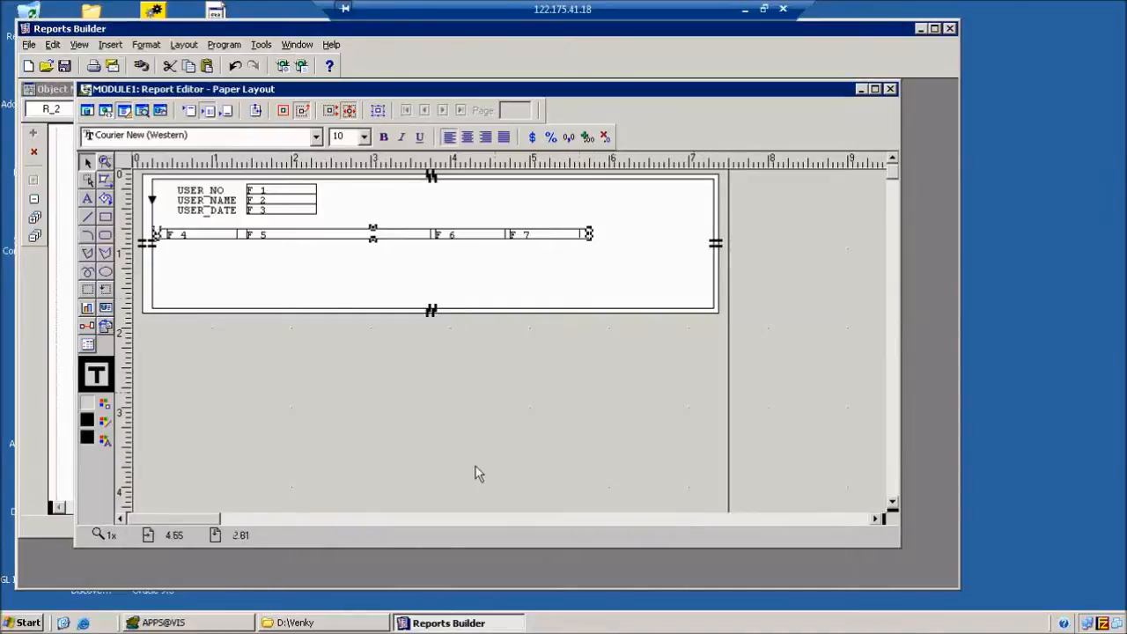
{"action": "left_click", "coordinate": [322, 300]}
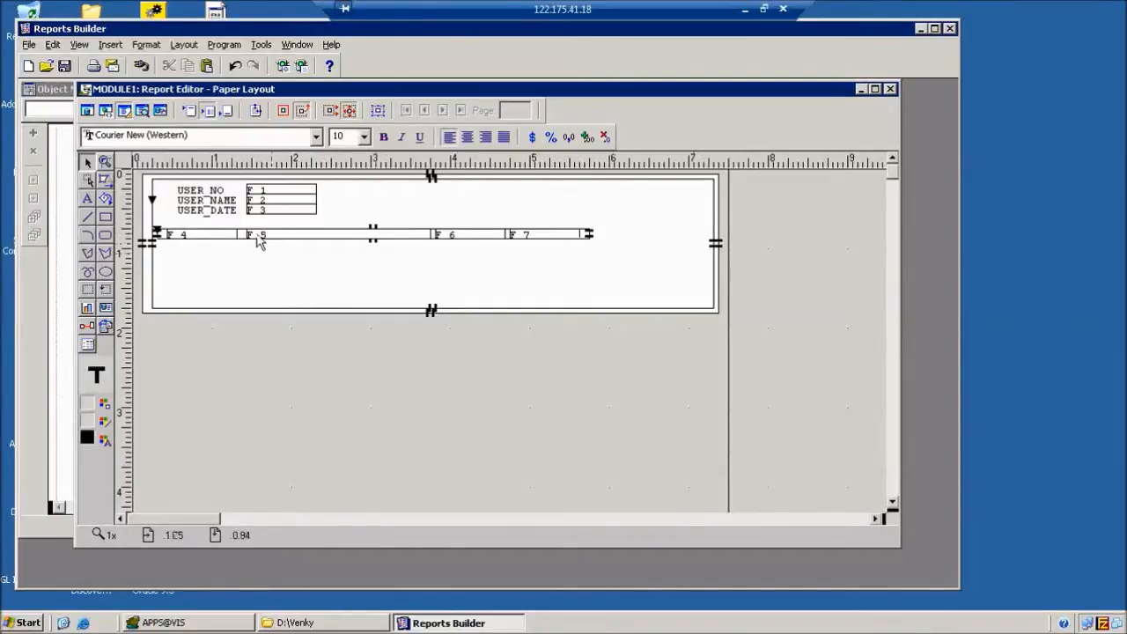
{"action": "left_click_drag", "start_coordinate": [244, 239], "coordinate": [251, 255]}
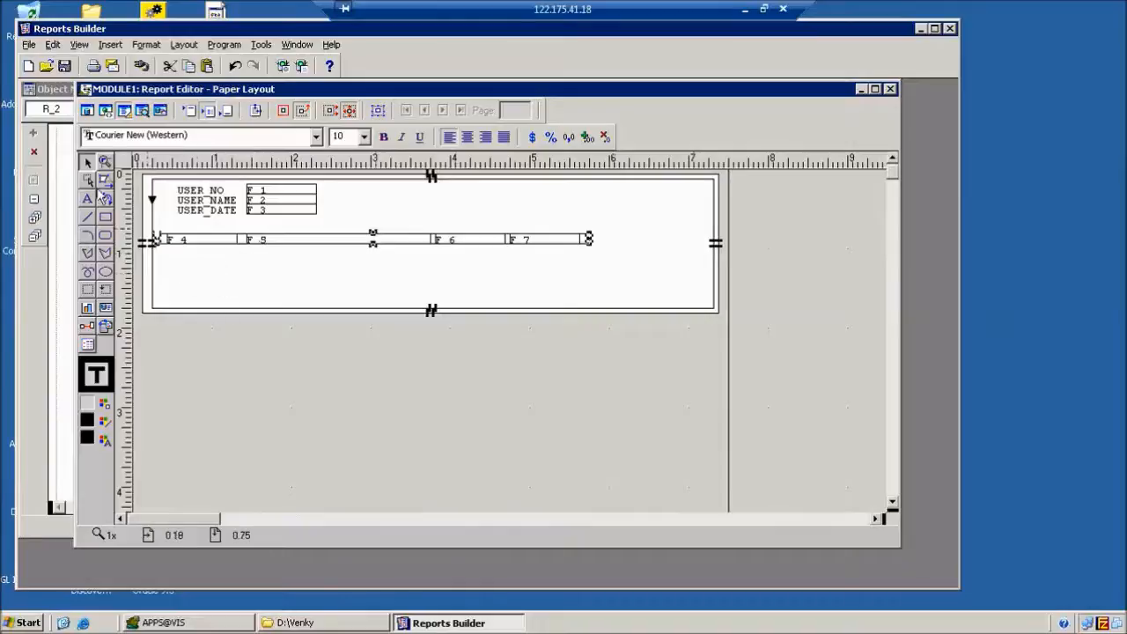
{"action": "left_click", "coordinate": [88, 199]}
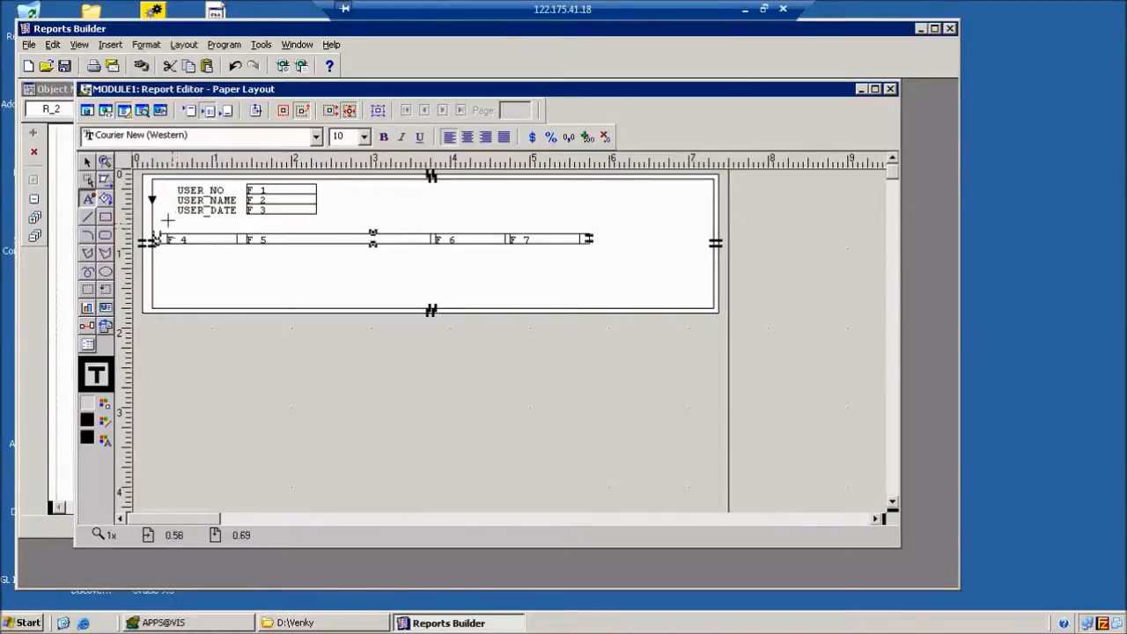
Add the RESP_NO and RESP_NAME headings above fields F_4 and F_5, nudged into place.
{"action": "type", "text": "_NO"}
{"action": "left_click", "coordinate": [167, 220]}
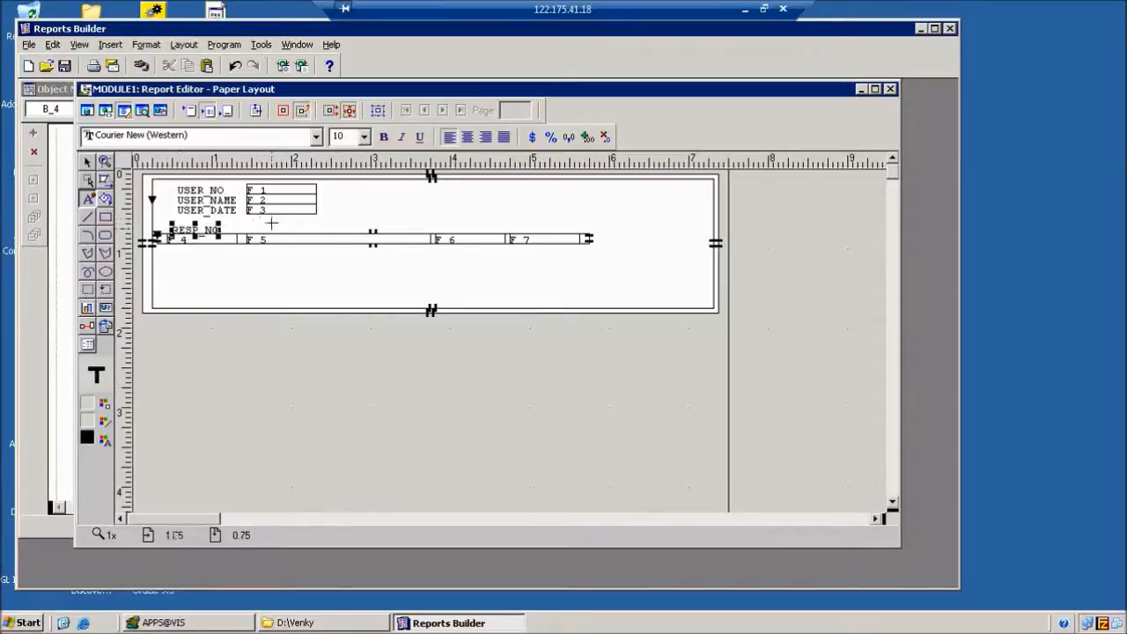
{"action": "key", "text": "Up"}
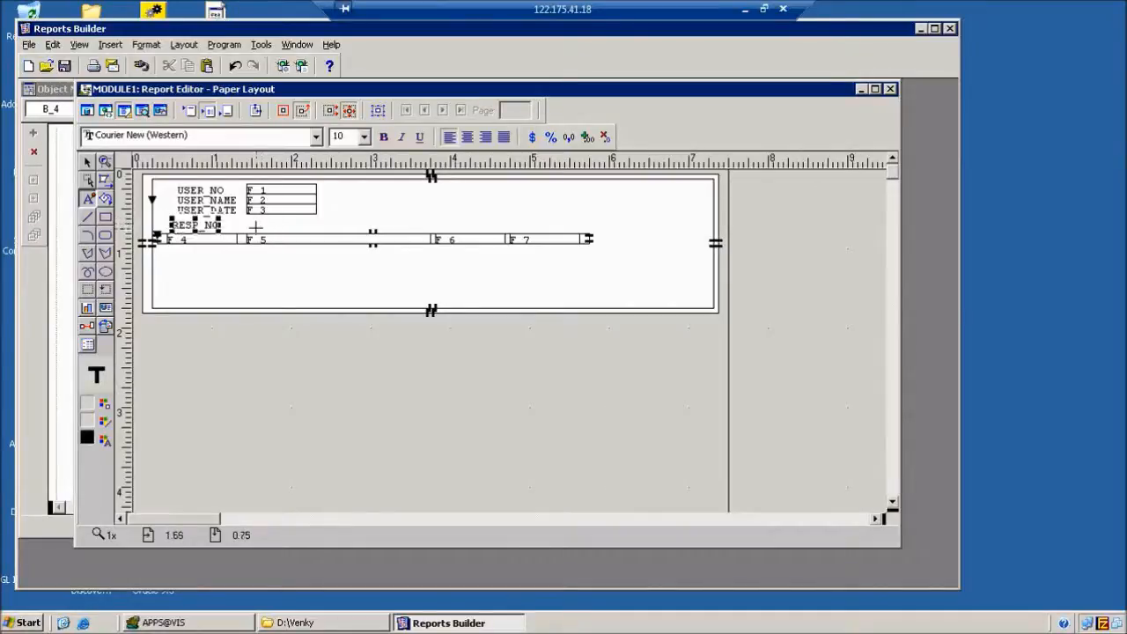
{"action": "key", "text": "Left"}
{"action": "left_click", "coordinate": [252, 224]}
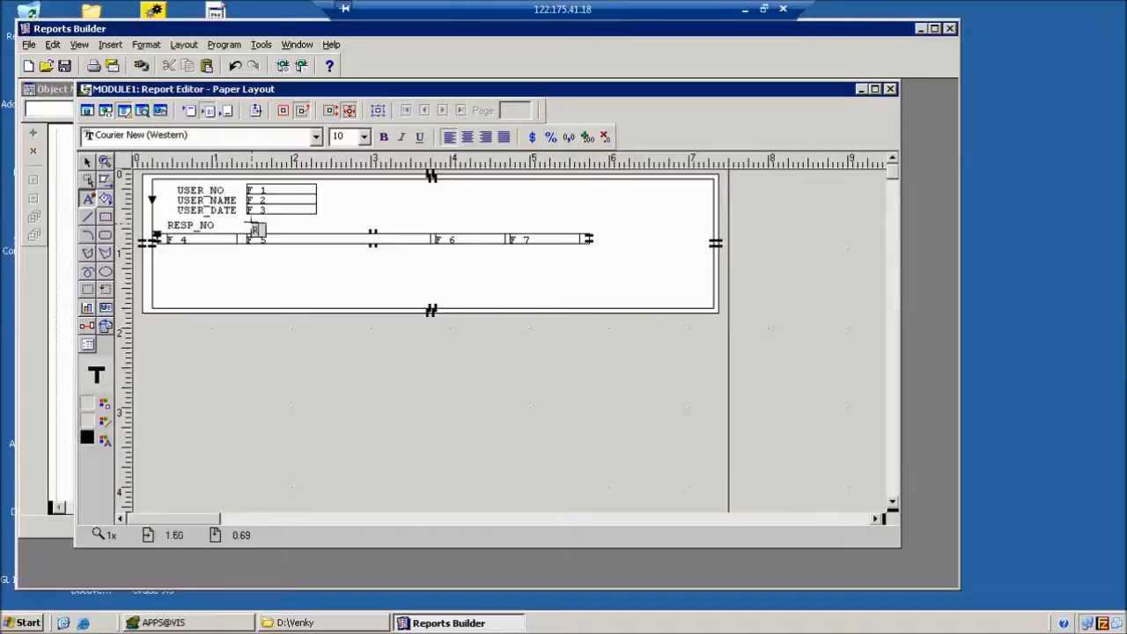
{"action": "type", "text": "RESP_NAME"}
{"action": "key", "text": "Escape"}
{"action": "key", "text": "Up"}
{"action": "key", "text": "Left"}
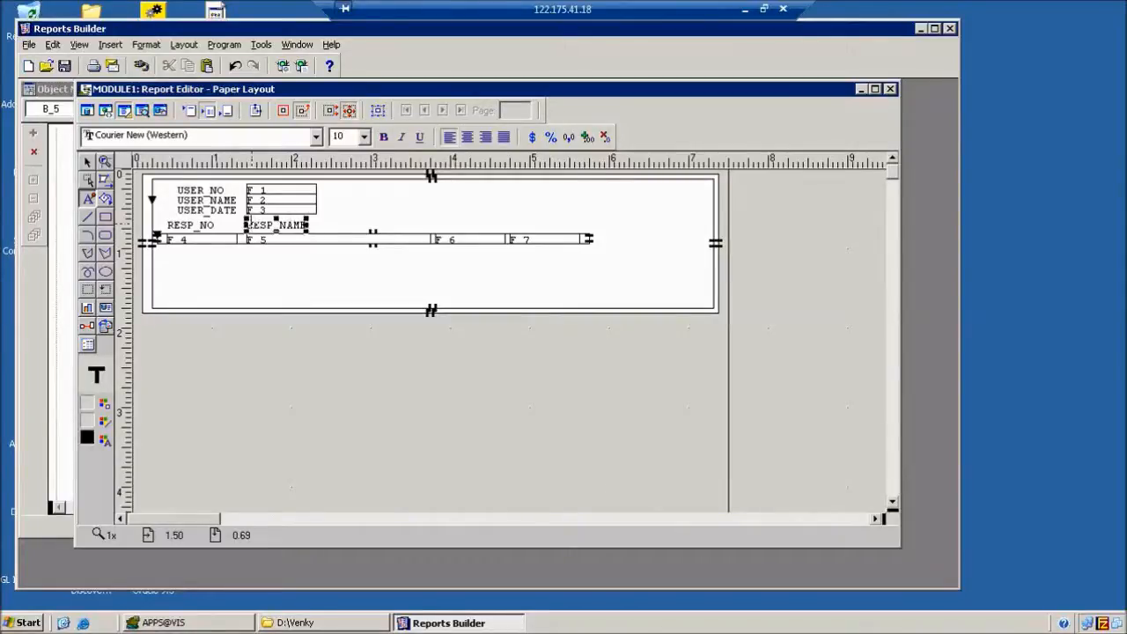
Add the S_DATE and E_DATE headings above fields F_6 and F_7.
{"action": "left_click", "coordinate": [436, 218]}
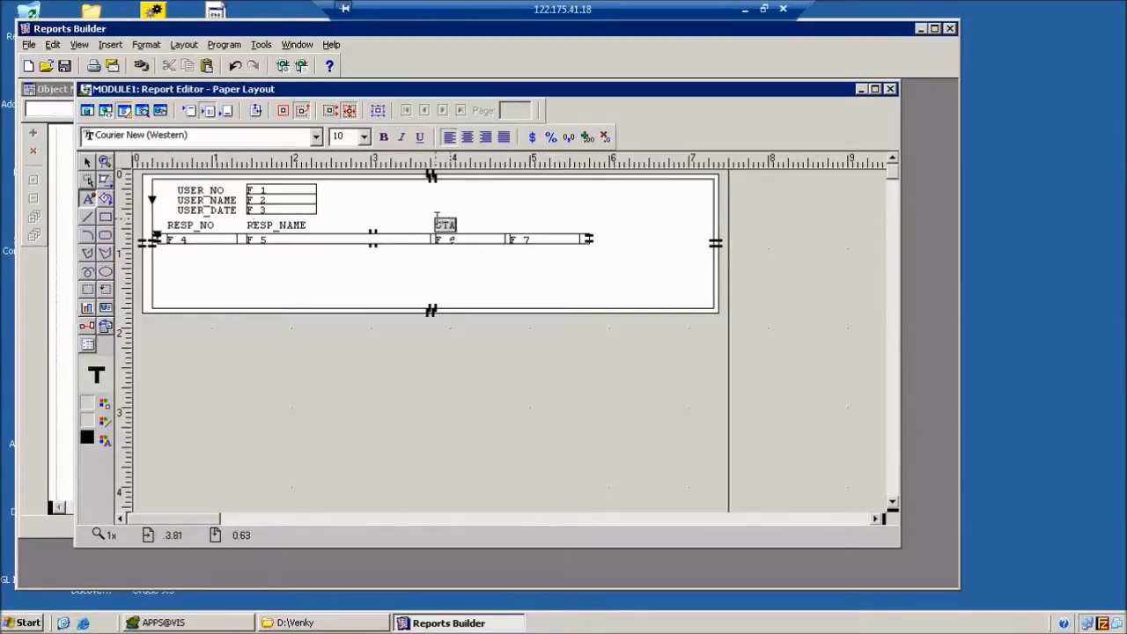
{"action": "type", "text": "START_DAT"}
{"action": "key", "text": "BackSpace"}
{"action": "key", "text": "BackSpace"}
{"action": "key", "text": "BackSpace"}
{"action": "key", "text": "BackSpace"}
{"action": "type", "text": "E"}
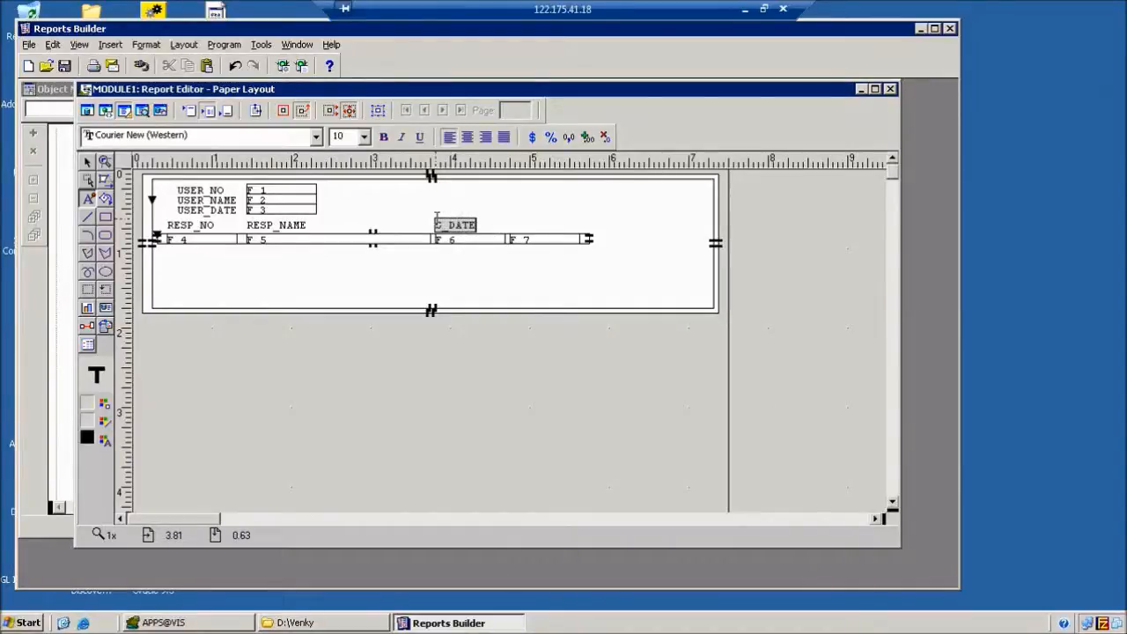
{"action": "left_click", "coordinate": [509, 218]}
{"action": "left_click", "coordinate": [509, 218]}
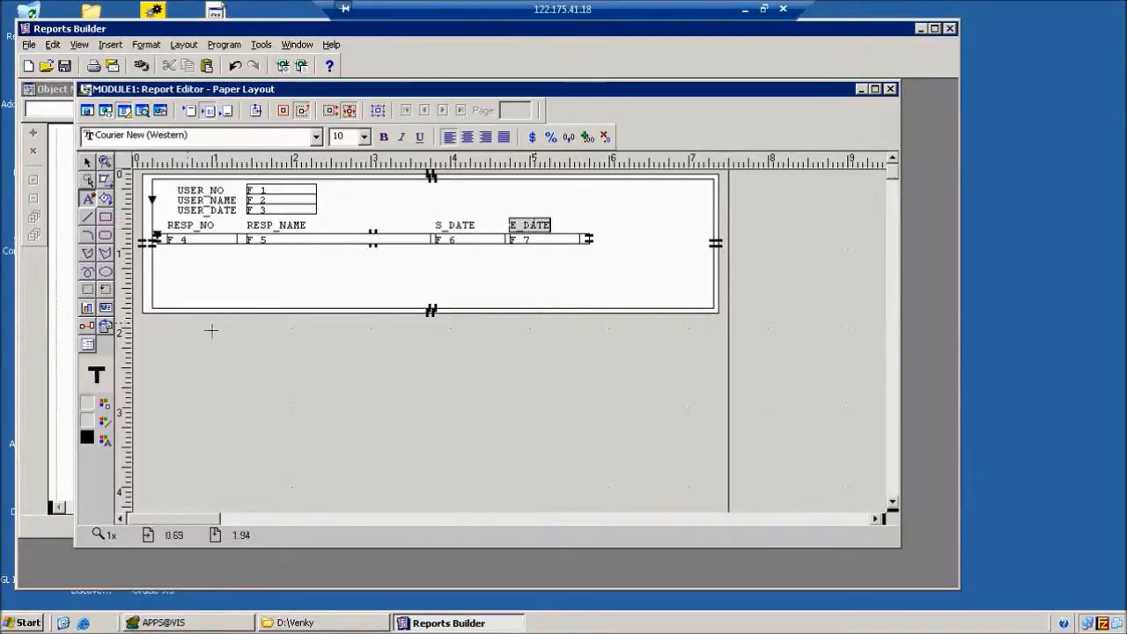
{"action": "left_click", "coordinate": [237, 368]}
{"action": "left_click", "coordinate": [88, 163]}
{"action": "left_click", "coordinate": [425, 325]}
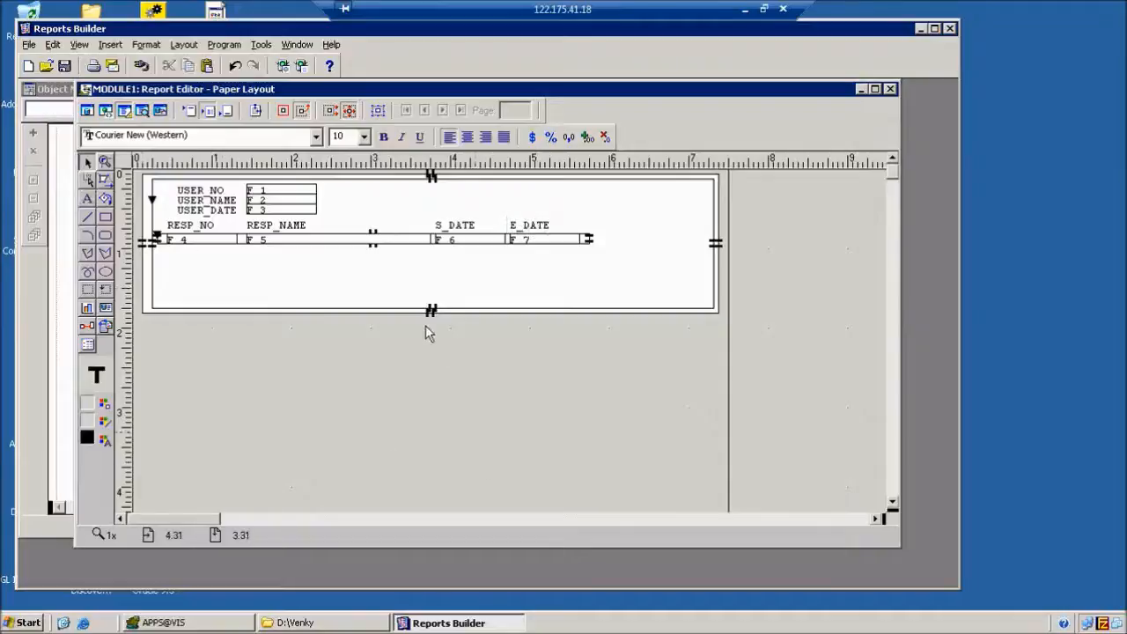
{"action": "left_click", "coordinate": [552, 296]}
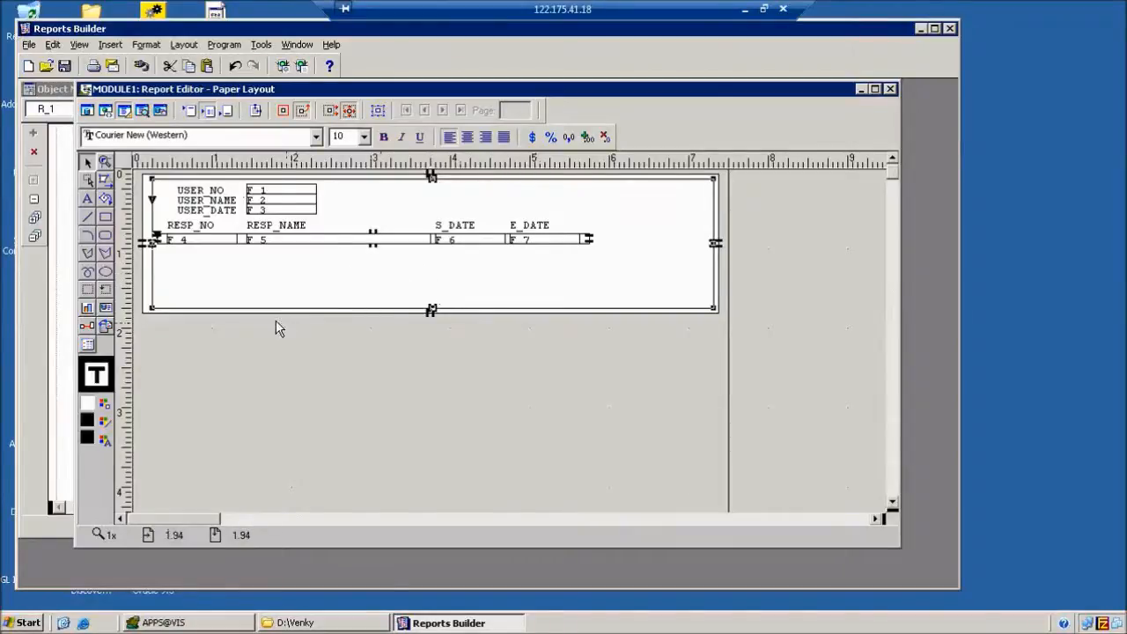
Set every layout object to no fill and no line.
{"action": "key", "text": "ctrl+a"}
{"action": "left_click", "coordinate": [104, 405]}
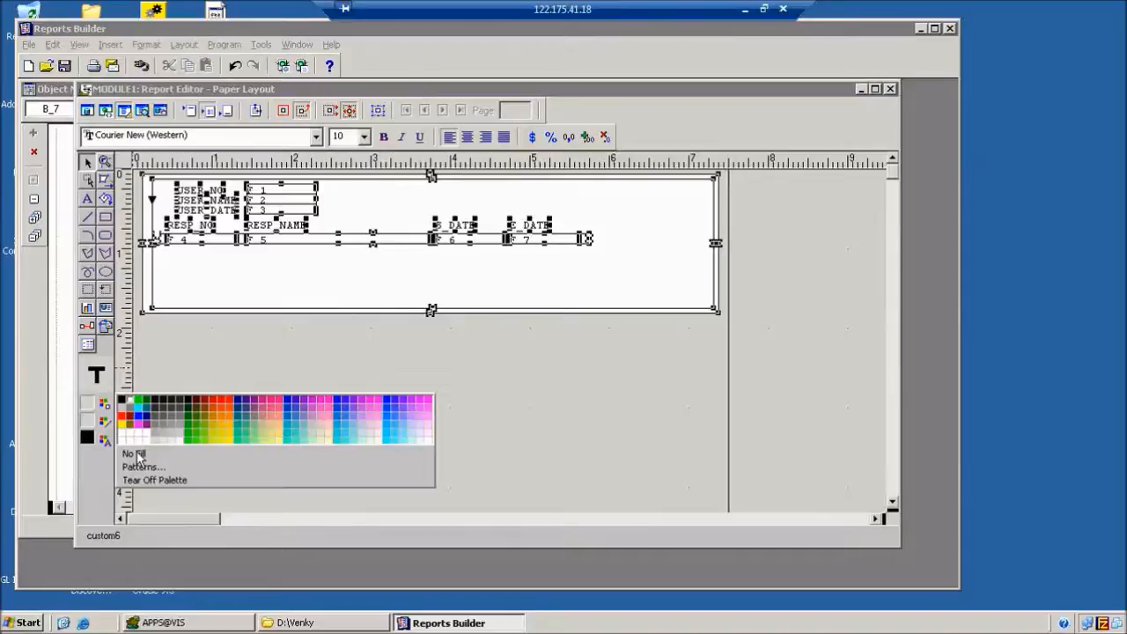
{"action": "left_click", "coordinate": [126, 447]}
{"action": "left_click", "coordinate": [107, 424]}
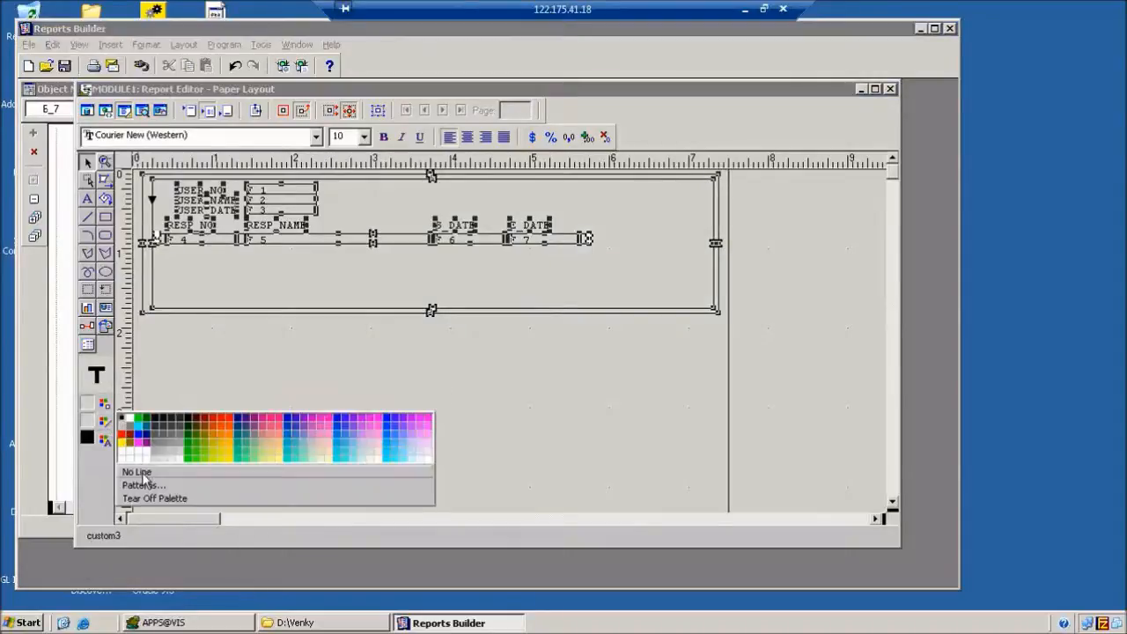
{"action": "left_click", "coordinate": [137, 469]}
{"action": "left_click", "coordinate": [321, 398]}
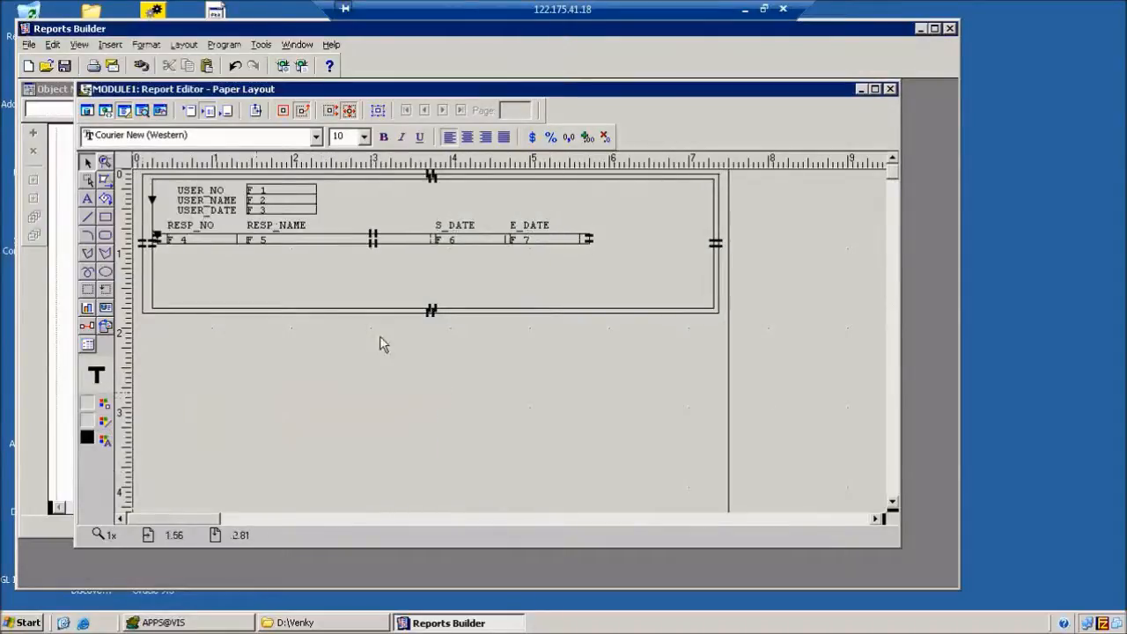
Compile the entire report with Compile > All and acknowledge the successful result.
{"action": "left_click", "coordinate": [225, 44]}
{"action": "mouse_move", "coordinate": [261, 64]}
{"action": "left_click", "coordinate": [407, 75]}
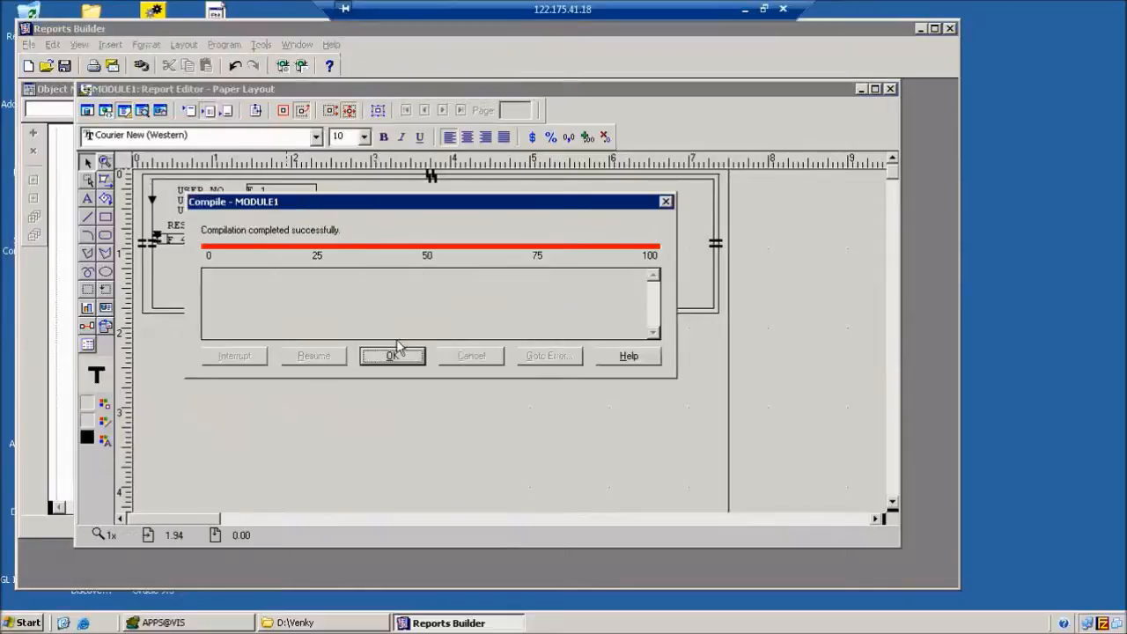
{"action": "left_click", "coordinate": [393, 355]}
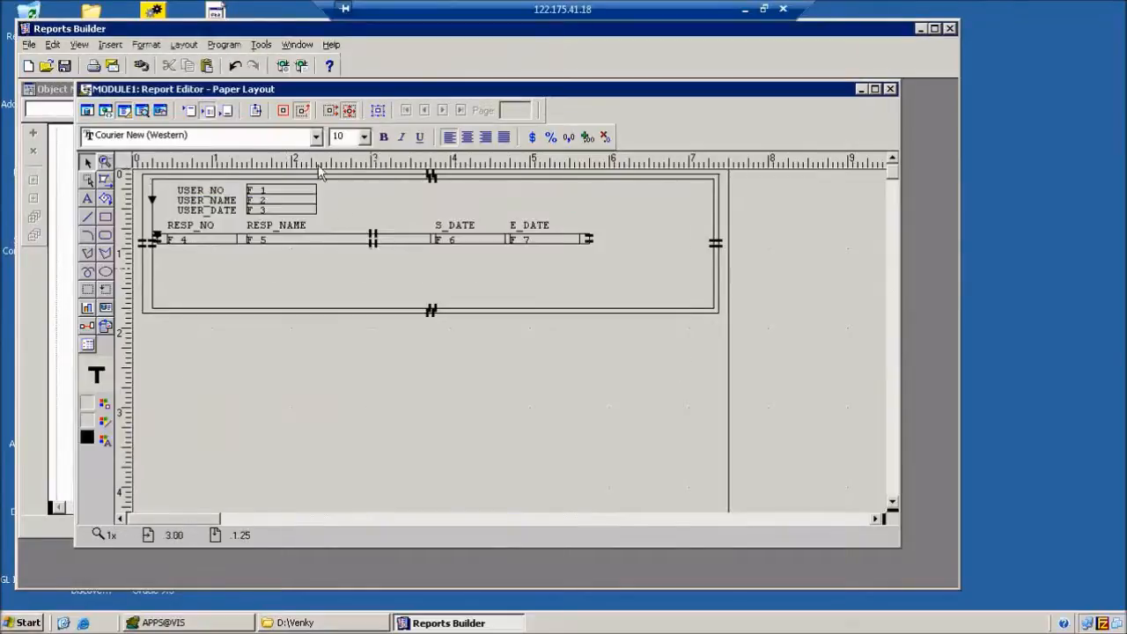
{"action": "left_click", "coordinate": [302, 66]}
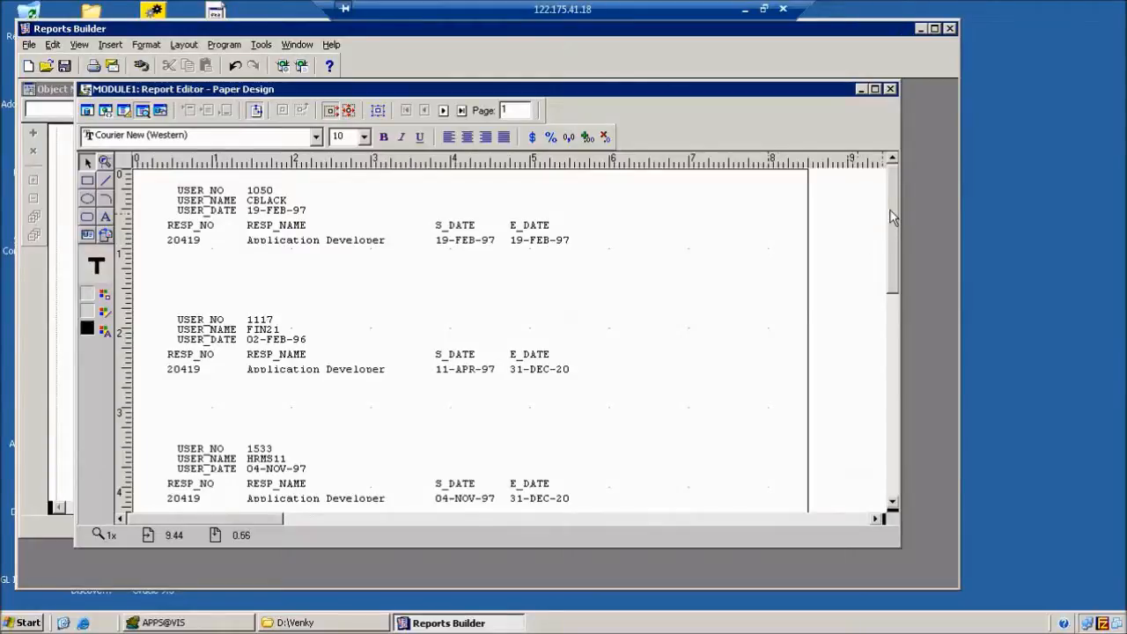
{"action": "left_click_drag", "start_coordinate": [887, 211], "coordinate": [883, 359]}
{"action": "left_click", "coordinate": [443, 110]}
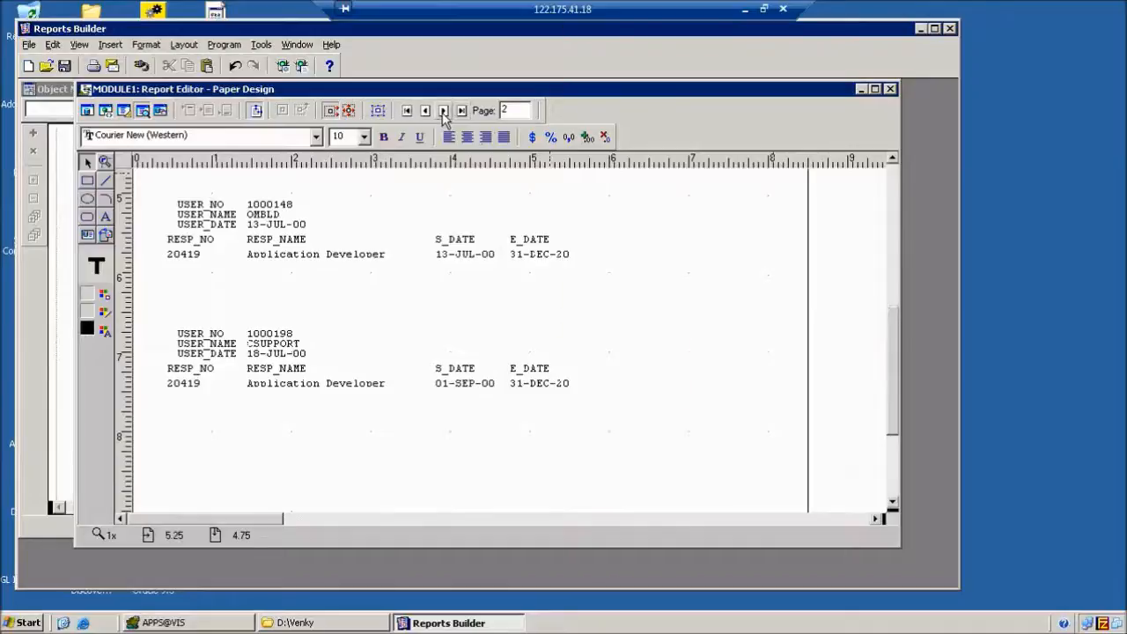
{"action": "left_click", "coordinate": [443, 111]}
{"action": "left_click", "coordinate": [462, 110]}
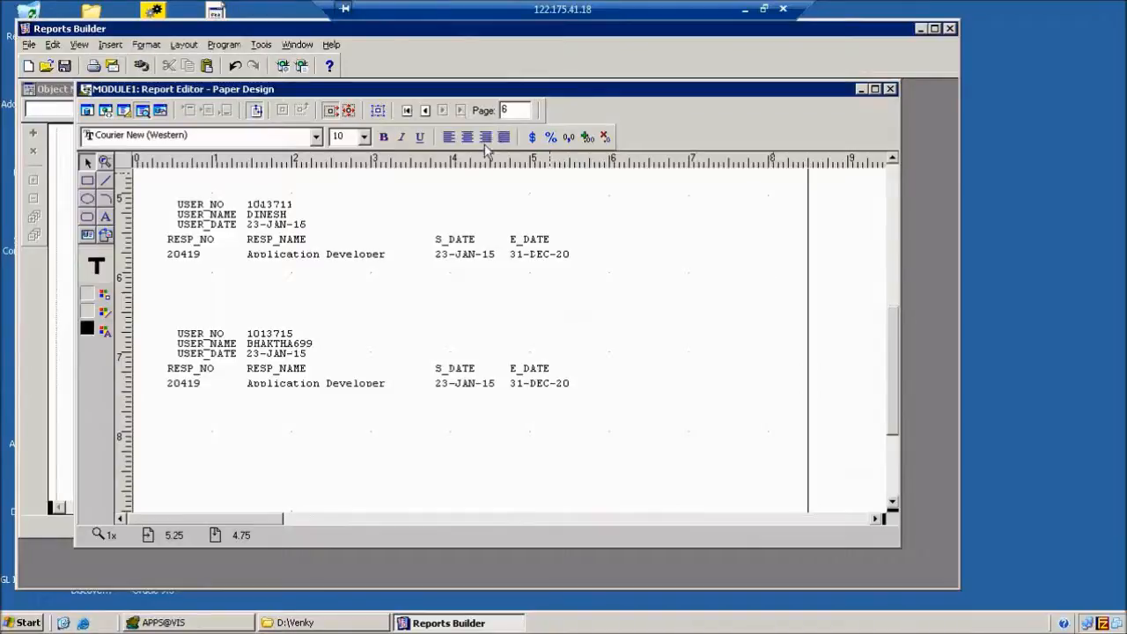
{"action": "left_click", "coordinate": [407, 111]}
{"action": "left_click_drag", "start_coordinate": [891, 361], "coordinate": [901, 168]}
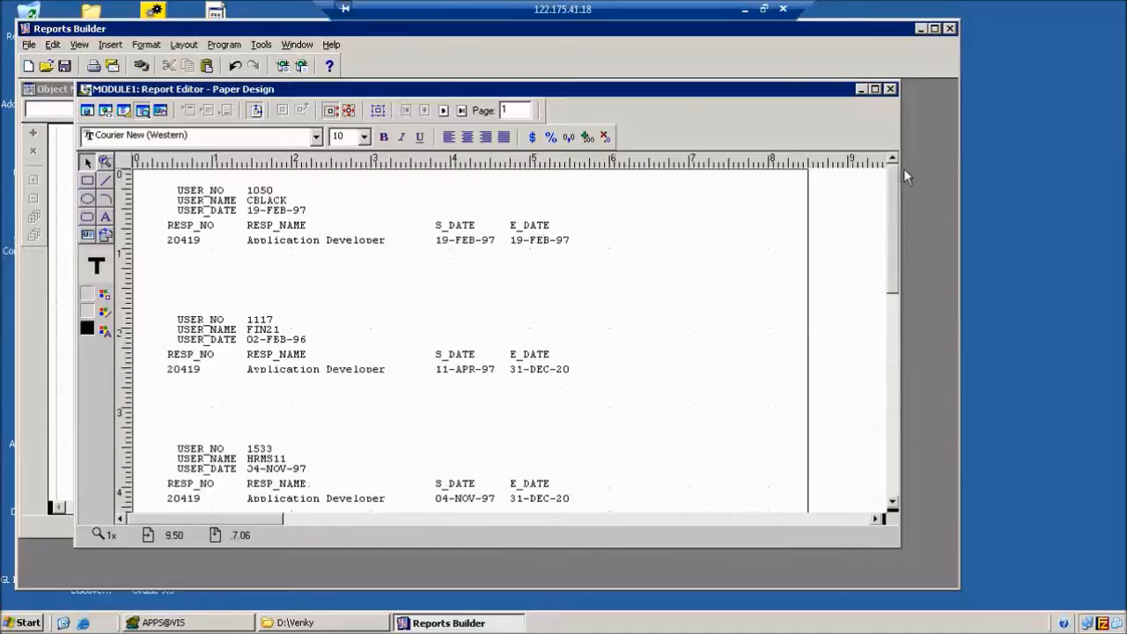
{"action": "left_click", "coordinate": [123, 110]}
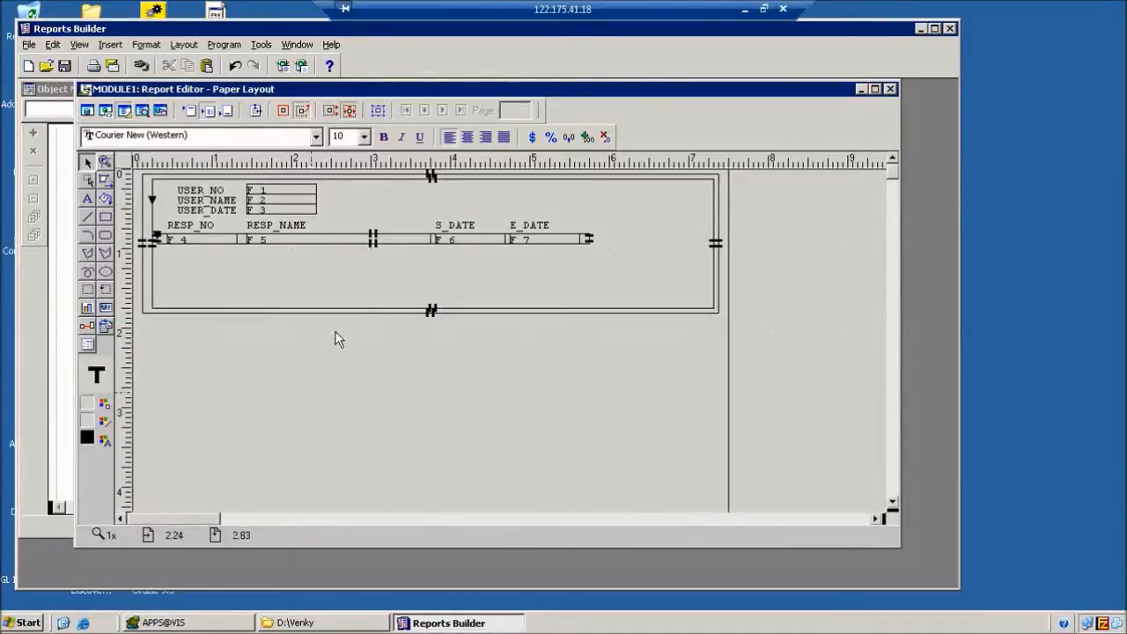
Shorten repeating frame R_1 and frame M_1 from the bottom, undoing a stray move.
{"action": "left_click", "coordinate": [445, 309]}
{"action": "left_click_drag", "start_coordinate": [432, 307], "coordinate": [440, 245]}
{"action": "left_click", "coordinate": [455, 405]}
{"action": "left_click", "coordinate": [431, 313]}
{"action": "left_click_drag", "start_coordinate": [431, 315], "coordinate": [433, 307]}
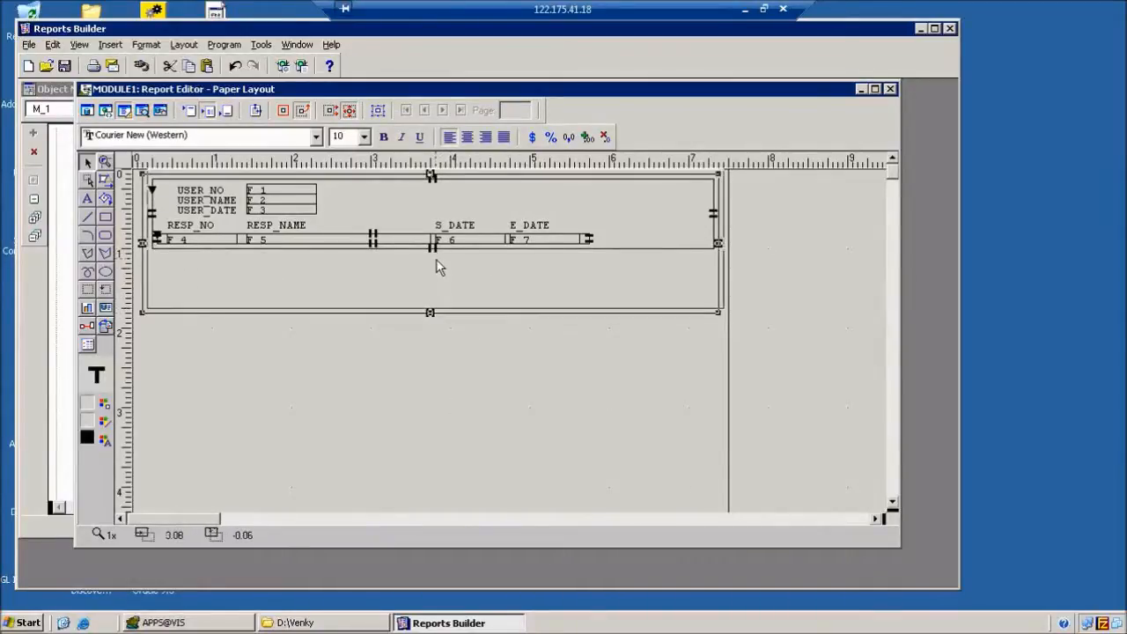
{"action": "key", "text": "ctrl+z"}
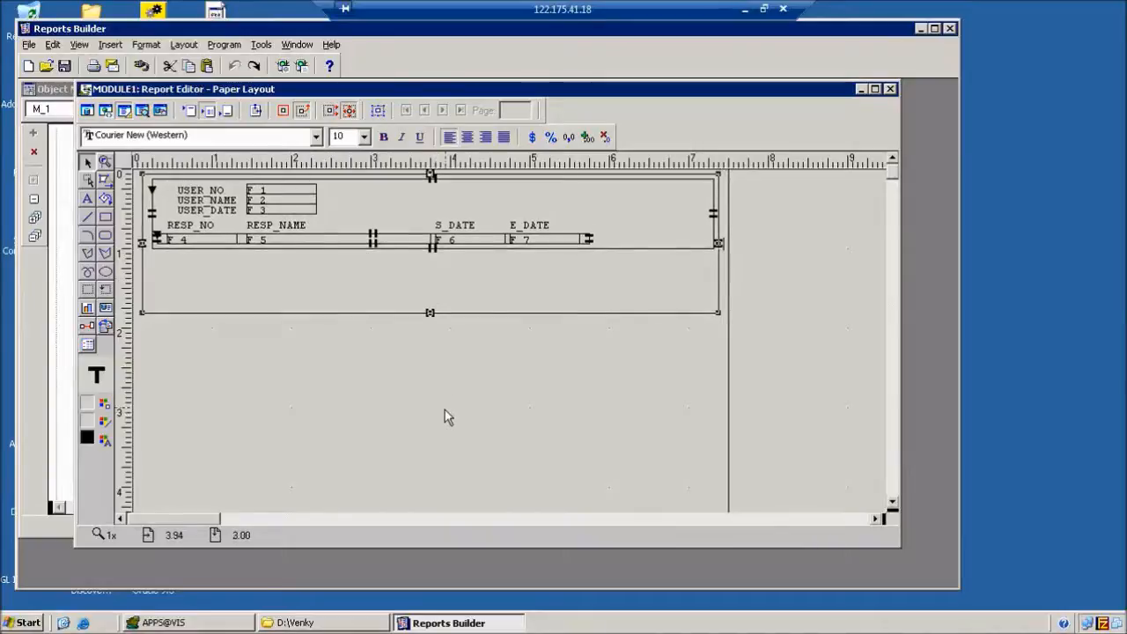
{"action": "left_click_drag", "start_coordinate": [430, 314], "coordinate": [430, 253]}
{"action": "left_click", "coordinate": [459, 329]}
Narrow R_1 and M_1 from the right to end past E_DATE, then run the report.
{"action": "left_click", "coordinate": [714, 223]}
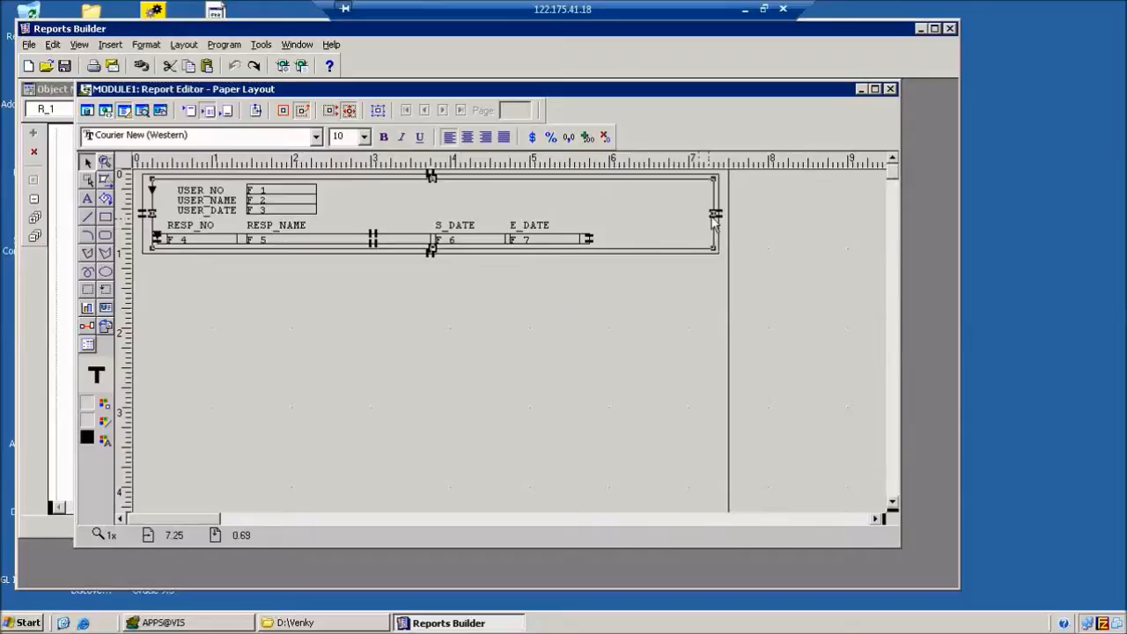
{"action": "left_click_drag", "start_coordinate": [714, 214], "coordinate": [600, 217]}
{"action": "left_click", "coordinate": [687, 250]}
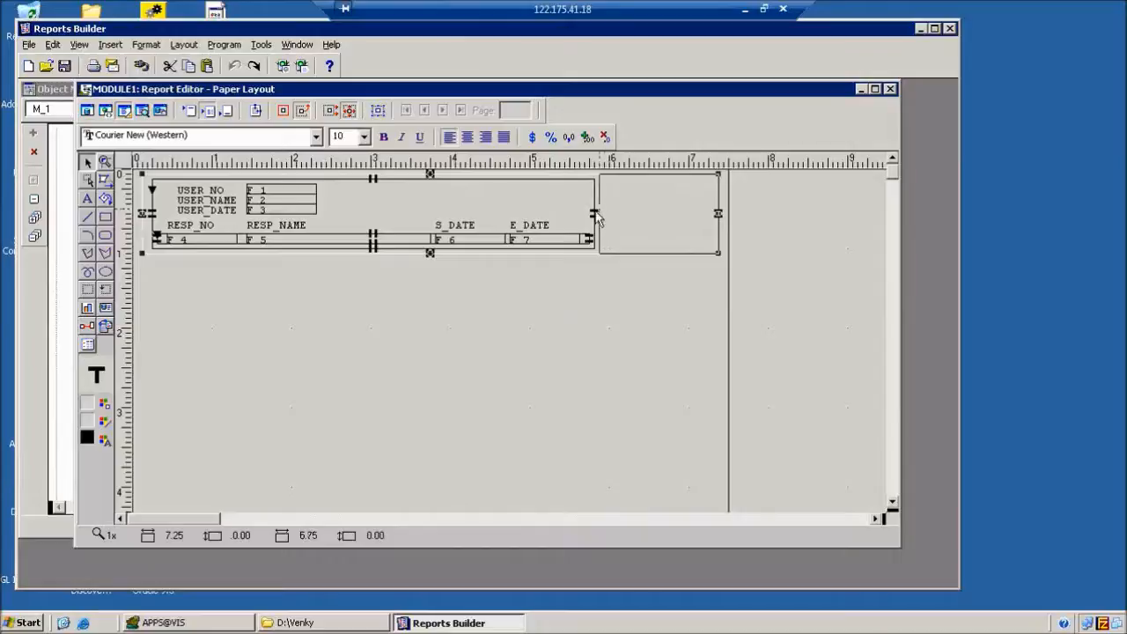
{"action": "left_click", "coordinate": [352, 277]}
{"action": "left_click", "coordinate": [301, 66]}
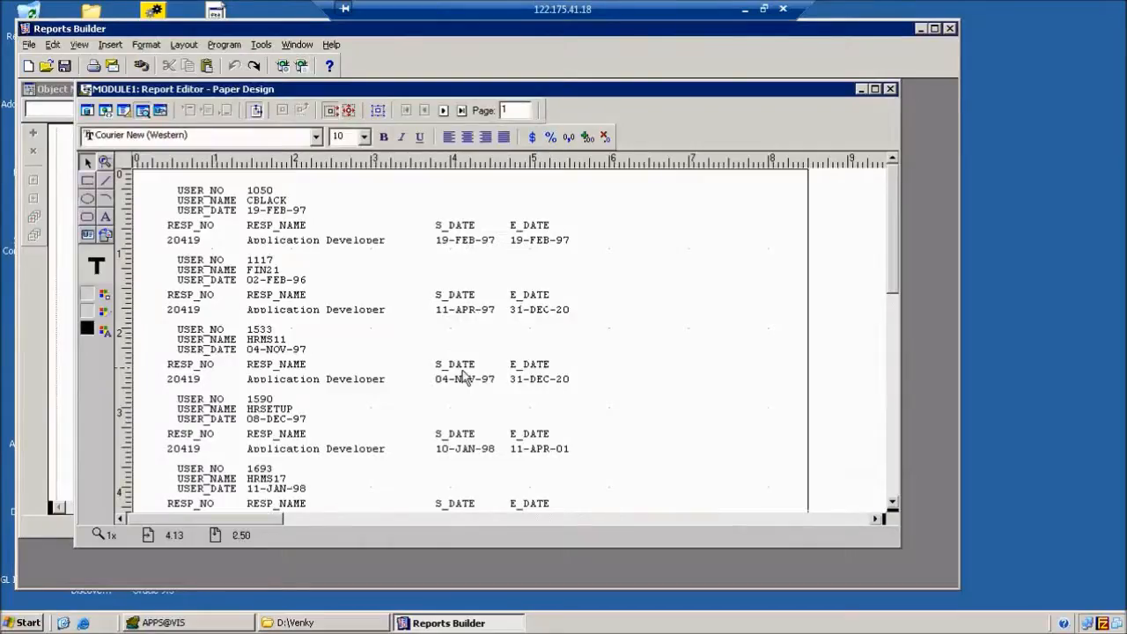
Nudge the USER_NO, USER_NAME and USER_DATE labels left in the paper layout.
{"action": "left_click", "coordinate": [123, 111]}
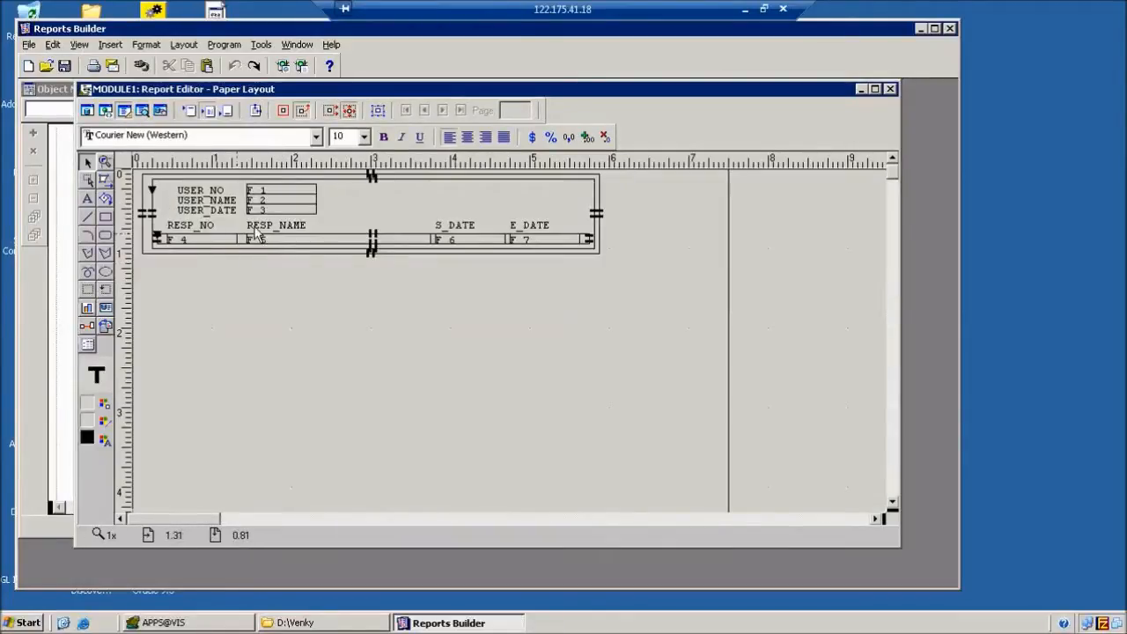
{"action": "left_click", "coordinate": [200, 191]}
{"action": "key", "text": "Left"}
{"action": "key", "text": "Left"}
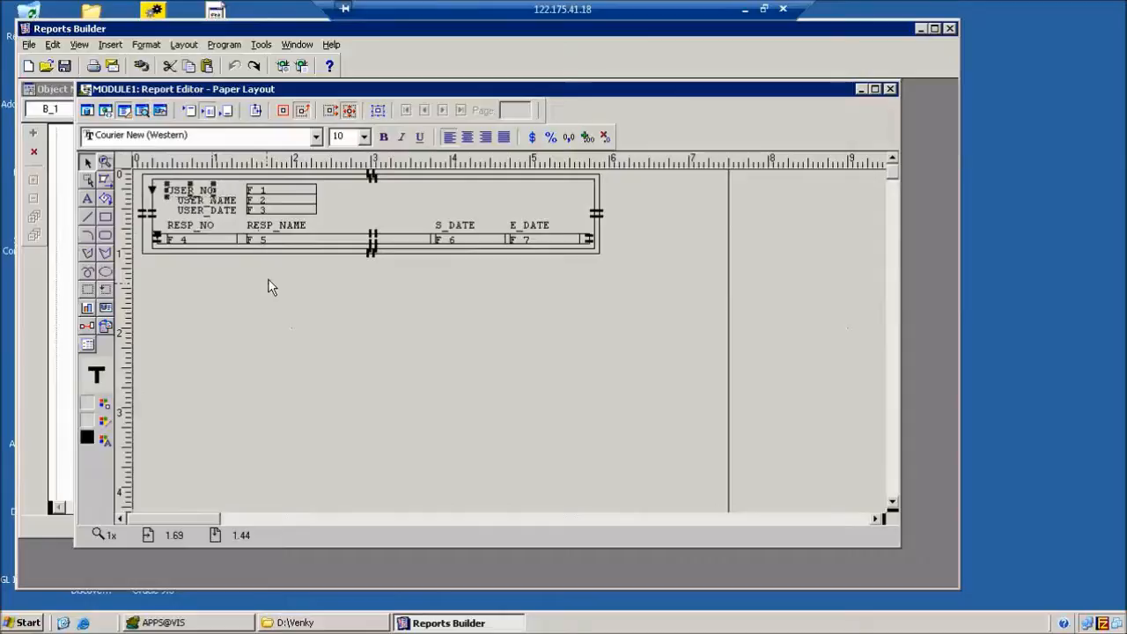
{"action": "left_click", "coordinate": [205, 201]}
{"action": "key", "text": "Left"}
{"action": "key", "text": "Left"}
{"action": "left_click", "coordinate": [210, 212]}
{"action": "key", "text": "Left"}
{"action": "key", "text": "Left"}
Nudge fields F_1, F_2 and F_3 left to match, then run the report preview.
{"action": "left_click", "coordinate": [259, 191]}
{"action": "key", "text": "Left"}
{"action": "key", "text": "Left"}
{"action": "left_click", "coordinate": [260, 201]}
{"action": "key", "text": "Left"}
{"action": "key", "text": "Left"}
{"action": "left_click", "coordinate": [262, 211]}
{"action": "key", "text": "Left"}
{"action": "key", "text": "Left"}
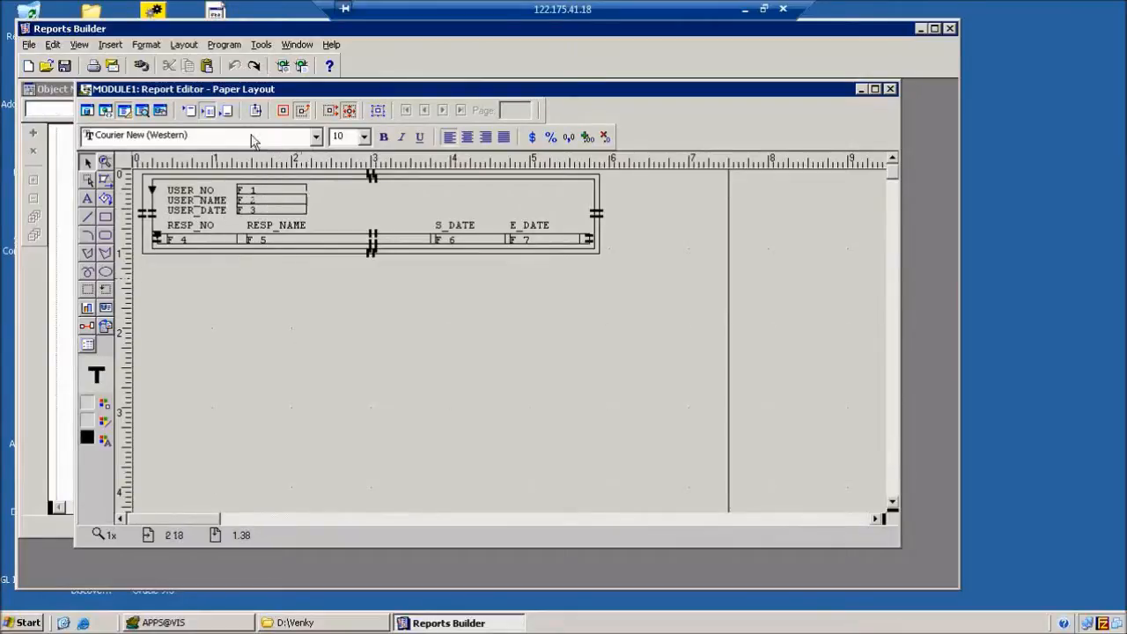
{"action": "left_click", "coordinate": [301, 66]}
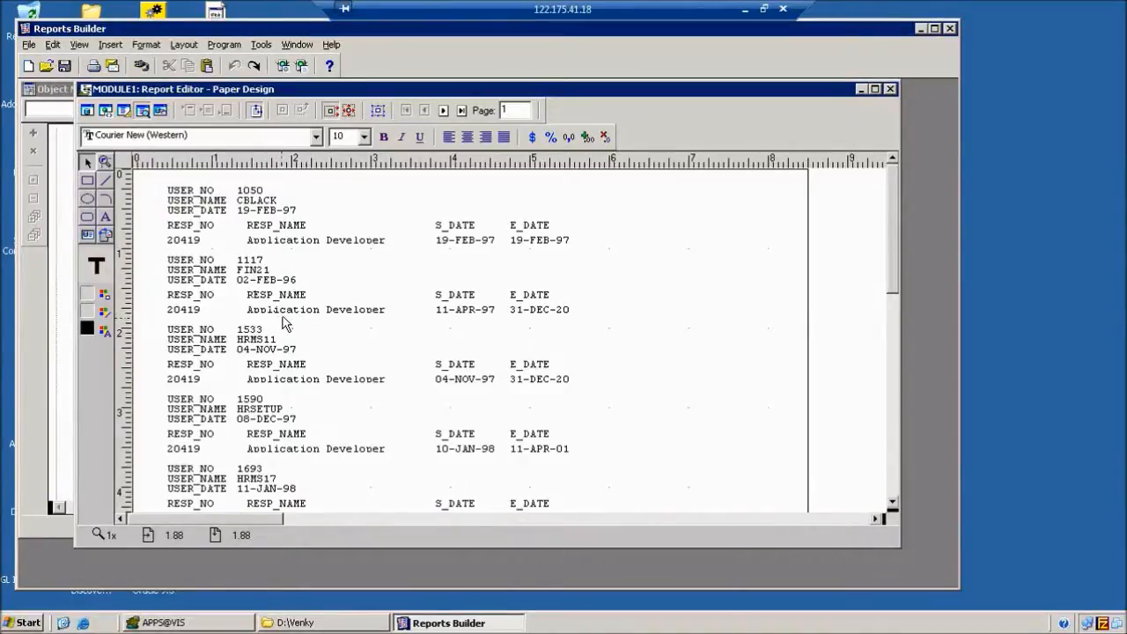
Browse the RESP_NAME rows in Toad's results and compare them with the report preview.
{"action": "left_click", "coordinate": [217, 622]}
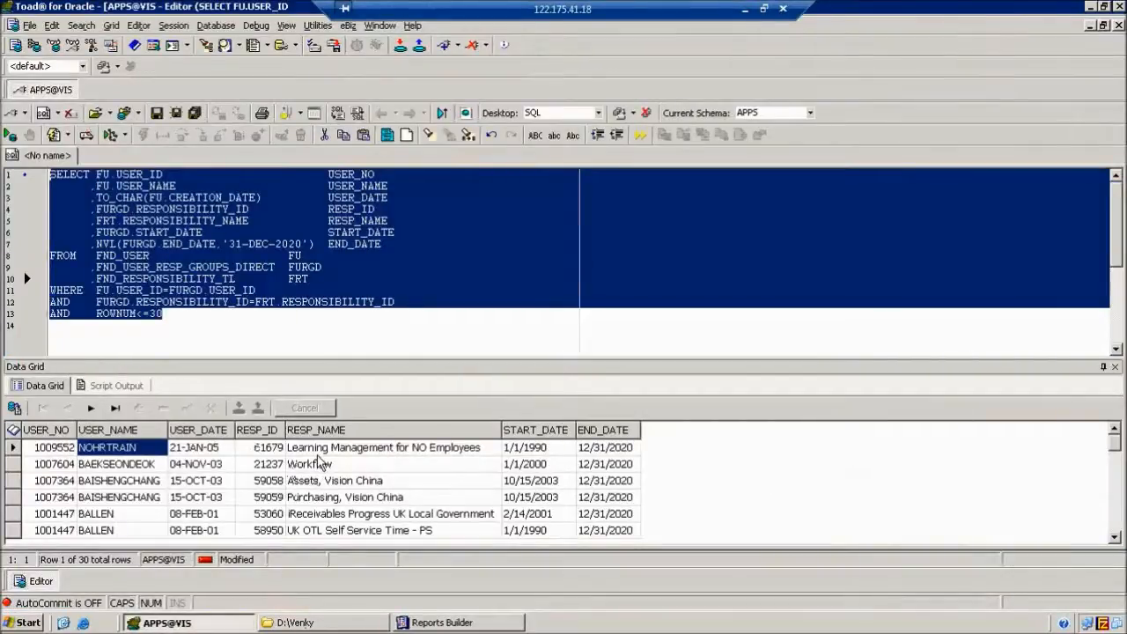
{"action": "left_click", "coordinate": [344, 497]}
{"action": "key", "text": "Down"}
{"action": "key", "text": "Down"}
{"action": "key", "text": "Down"}
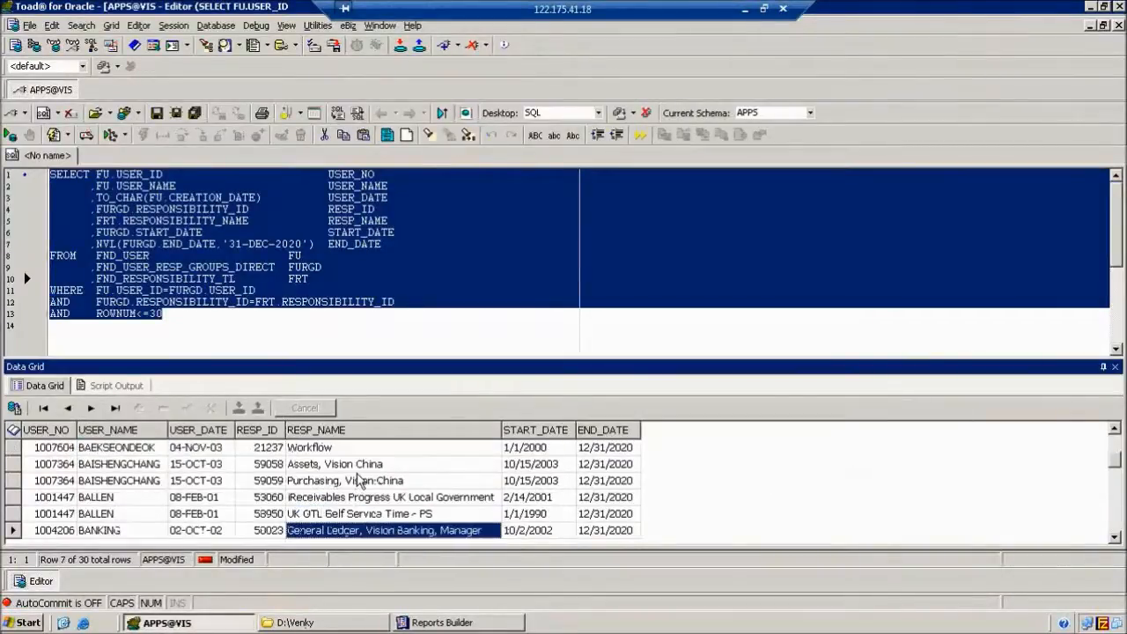
{"action": "key", "text": "Down"}
{"action": "key", "text": "Up"}
{"action": "key", "text": "Up"}
{"action": "key", "text": "Down"}
{"action": "key", "text": "Down"}
{"action": "key", "text": "Down"}
{"action": "key", "text": "Down"}
{"action": "key", "text": "Down"}
{"action": "key", "text": "Down"}
{"action": "key", "text": "Down"}
{"action": "key", "text": "Down"}
{"action": "key", "text": "Down"}
{"action": "key", "text": "Down"}
{"action": "key", "text": "Down"}
{"action": "key", "text": "Down"}
{"action": "key", "text": "Down"}
{"action": "key", "text": "Down"}
{"action": "key", "text": "Down"}
{"action": "key", "text": "Down"}
{"action": "key", "text": "Down"}
{"action": "key", "text": "Down"}
{"action": "key", "text": "Down"}
{"action": "key", "text": "Down"}
{"action": "key", "text": "Down"}
{"action": "key", "text": "Down"}
{"action": "key", "text": "Down"}
{"action": "key", "text": "Down"}
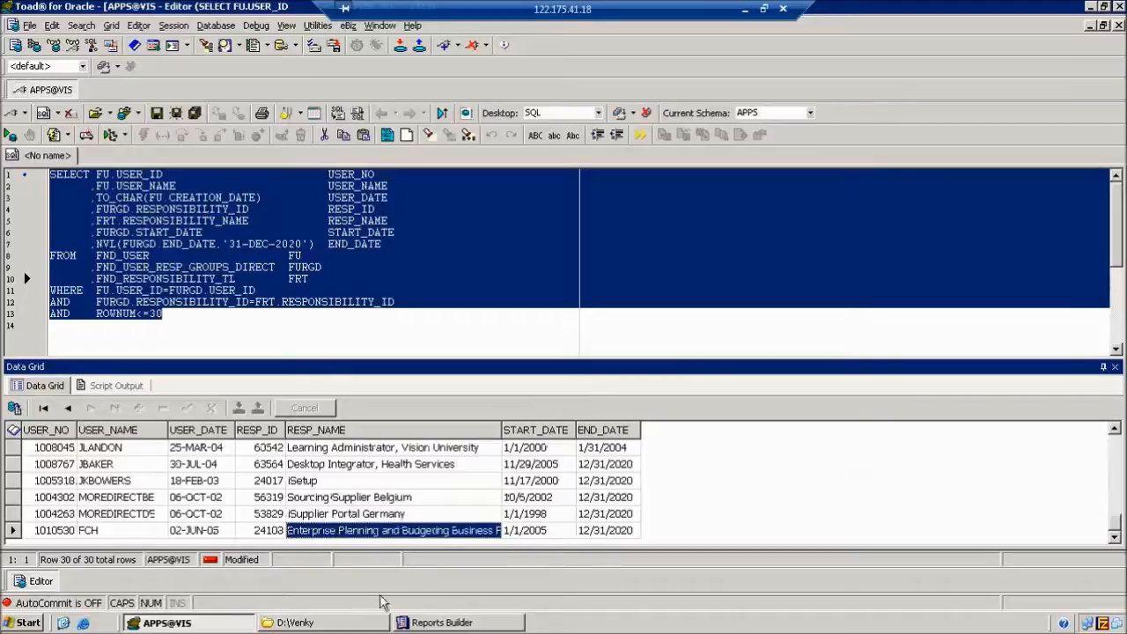
{"action": "left_click", "coordinate": [441, 623]}
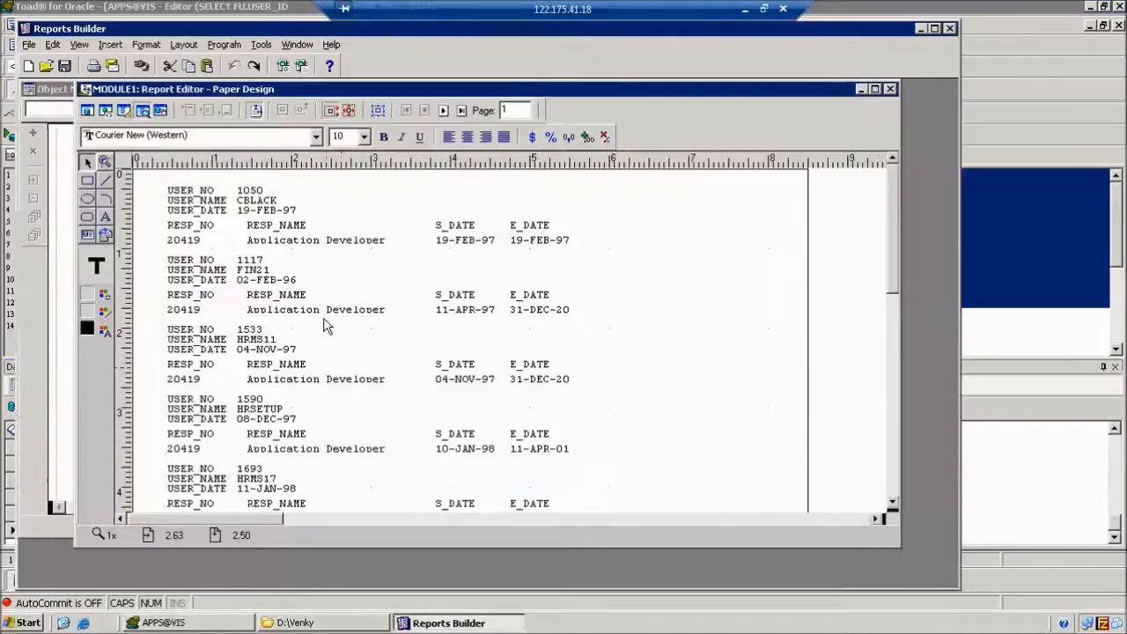
Check the USER_NO rows near the end of the results, then return to the paper layout.
{"action": "left_click", "coordinate": [211, 623]}
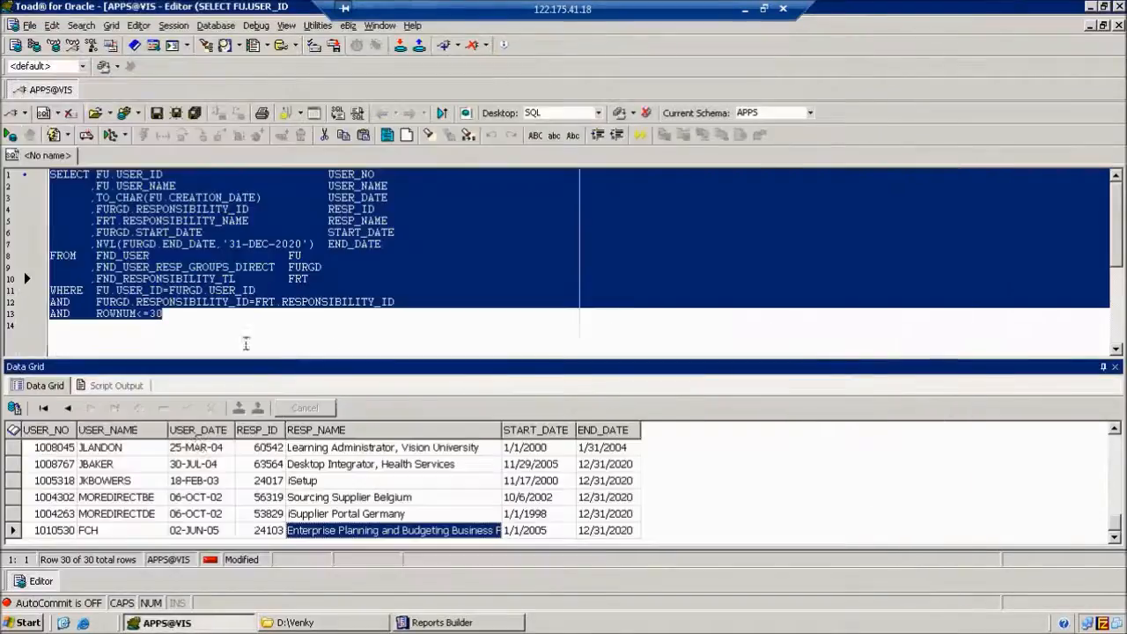
{"action": "left_click", "coordinate": [60, 480]}
{"action": "key", "text": "Up"}
{"action": "key", "text": "Up"}
{"action": "key", "text": "Up"}
{"action": "key", "text": "Up"}
{"action": "key", "text": "Up"}
{"action": "key", "text": "Up"}
{"action": "key", "text": "Up"}
{"action": "key", "text": "Up"}
{"action": "key", "text": "Up"}
{"action": "key", "text": "Up"}
{"action": "key", "text": "Up"}
{"action": "key", "text": "Up"}
{"action": "key", "text": "Up"}
{"action": "key", "text": "Up"}
{"action": "key", "text": "Up"}
{"action": "key", "text": "Up"}
{"action": "key", "text": "Up"}
{"action": "key", "text": "Up"}
{"action": "key", "text": "Up"}
{"action": "key", "text": "Up"}
{"action": "key", "text": "Up"}
{"action": "key", "text": "Up"}
{"action": "key", "text": "Up"}
{"action": "key", "text": "Up"}
{"action": "key", "text": "Up"}
{"action": "key", "text": "Up"}
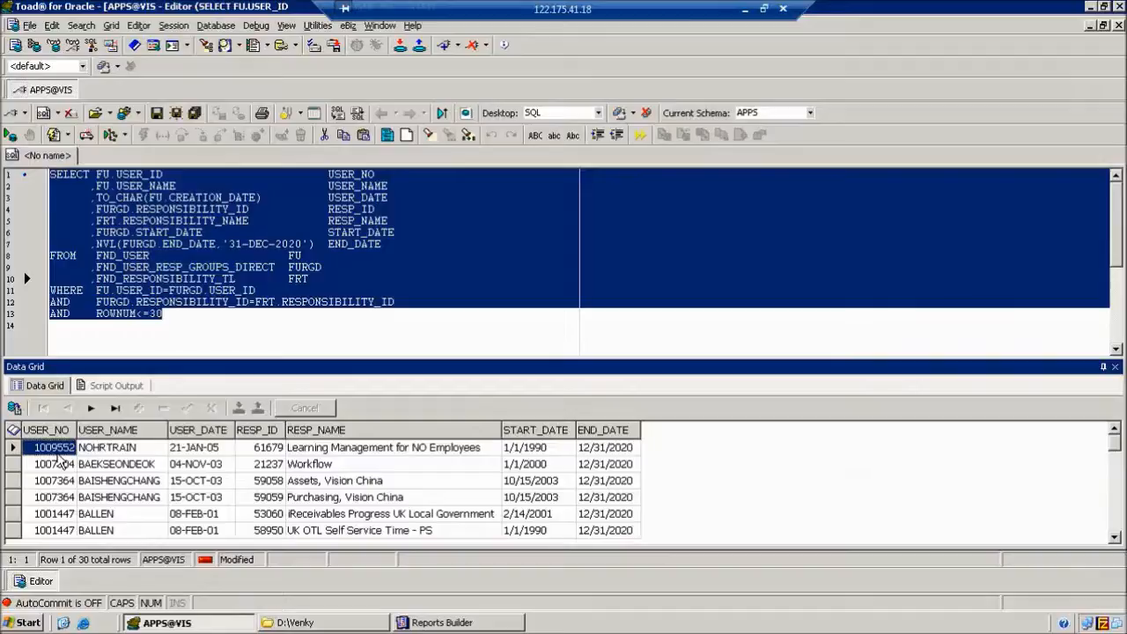
{"action": "left_click", "coordinate": [437, 624]}
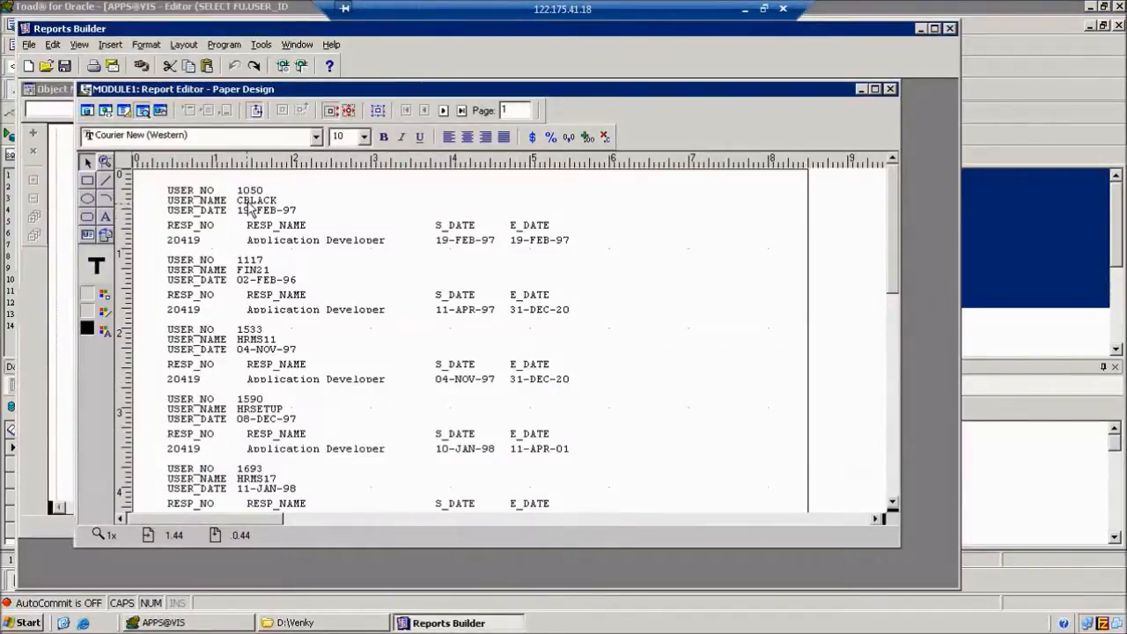
{"action": "left_click", "coordinate": [123, 110]}
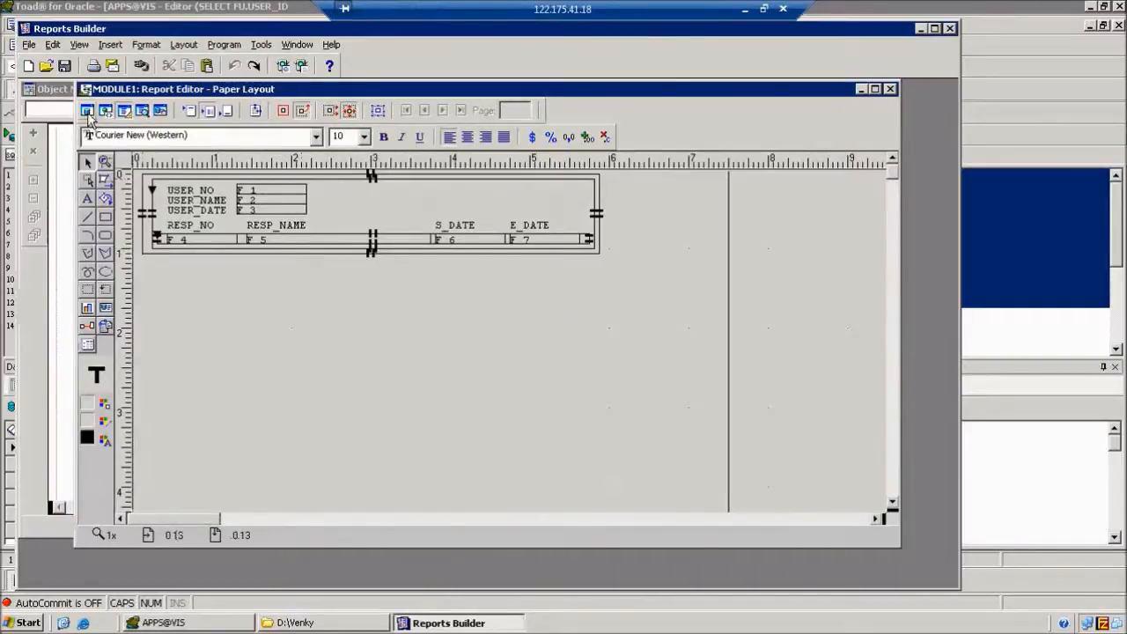
{"action": "left_click", "coordinate": [88, 115]}
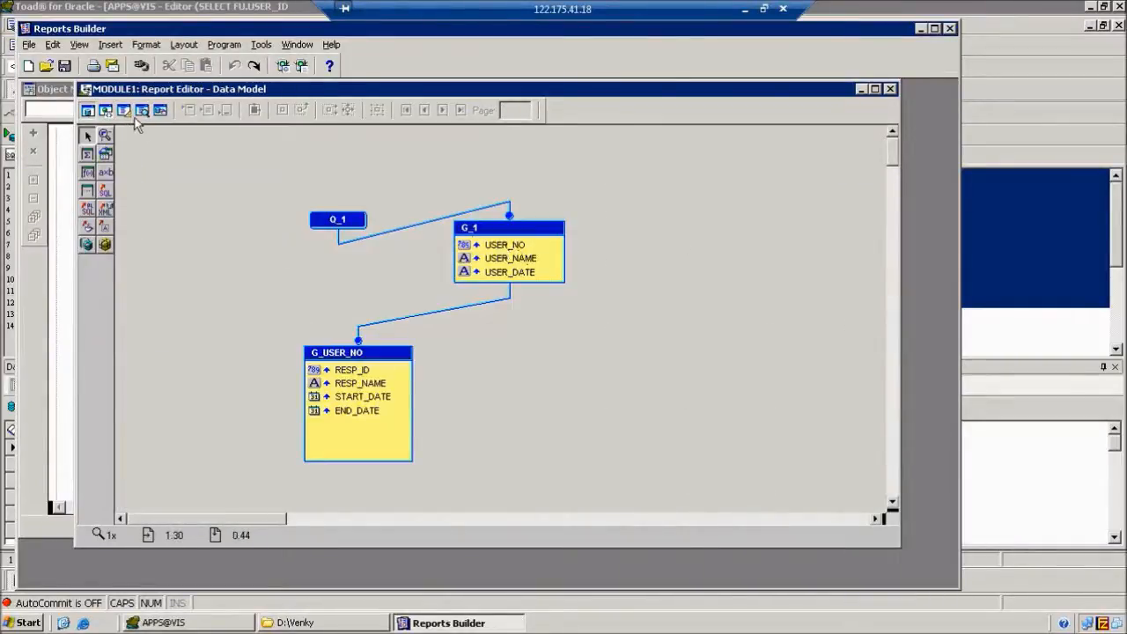
{"action": "left_click", "coordinate": [124, 110]}
{"action": "left_click", "coordinate": [255, 190]}
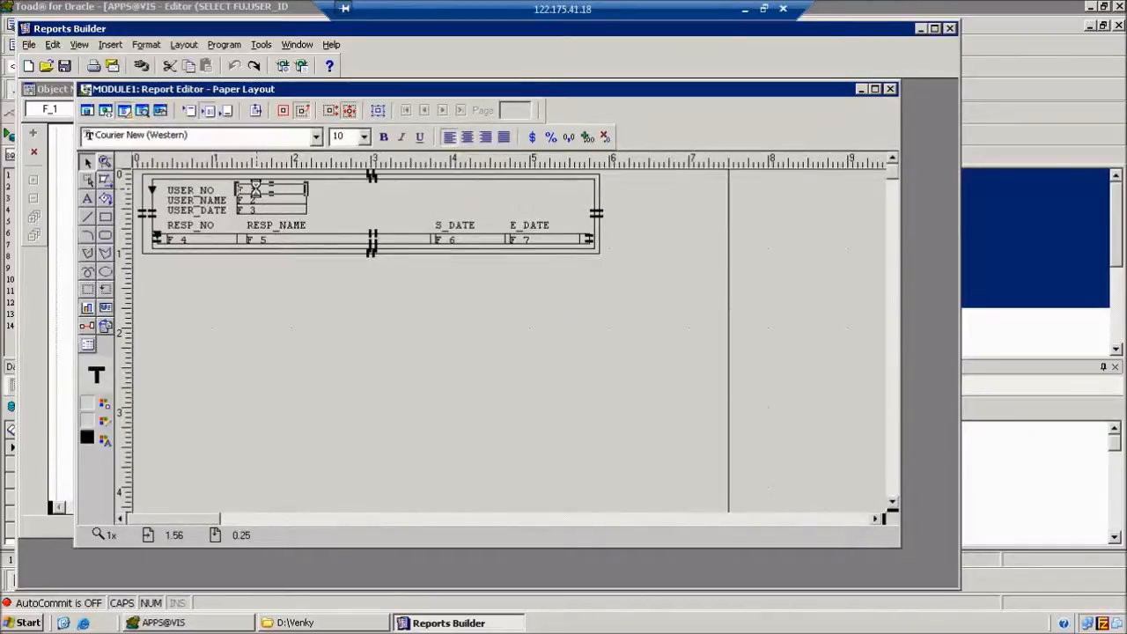
{"action": "double_click", "coordinate": [255, 189]}
{"action": "left_click", "coordinate": [551, 221]}
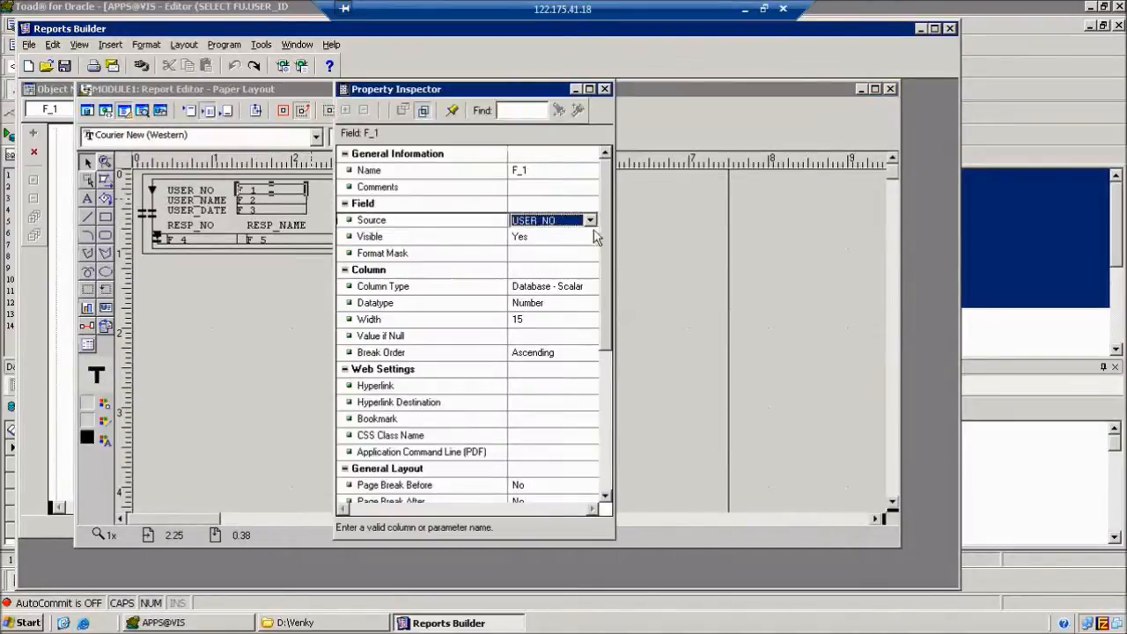
{"action": "left_click", "coordinate": [590, 220]}
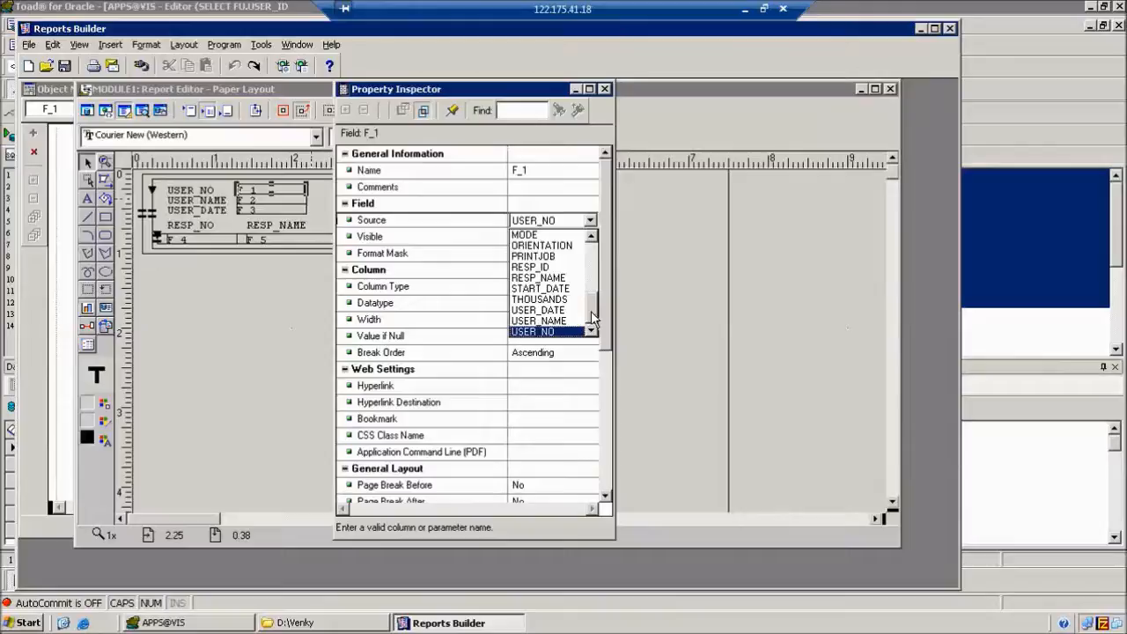
{"action": "mouse_move", "coordinate": [592, 320]}
{"action": "left_mouse_down"}
{"action": "mouse_move", "coordinate": [592, 240]}
{"action": "mouse_move", "coordinate": [593, 333]}
{"action": "left_mouse_up"}
{"action": "left_click", "coordinate": [610, 95]}
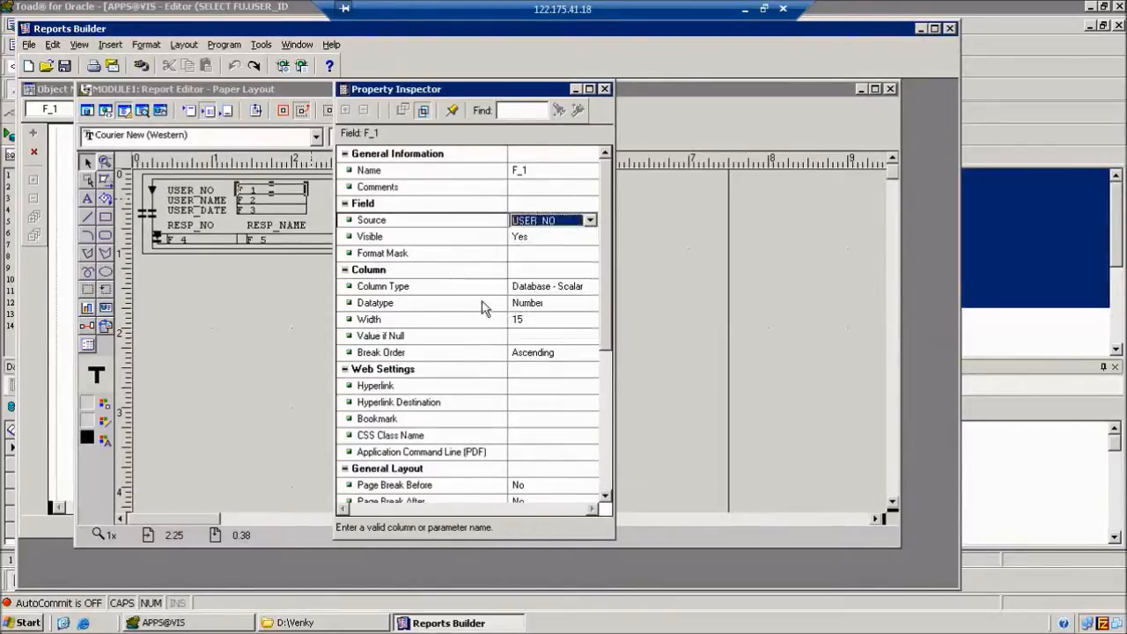
{"action": "left_click", "coordinate": [605, 89]}
{"action": "left_click", "coordinate": [229, 623]}
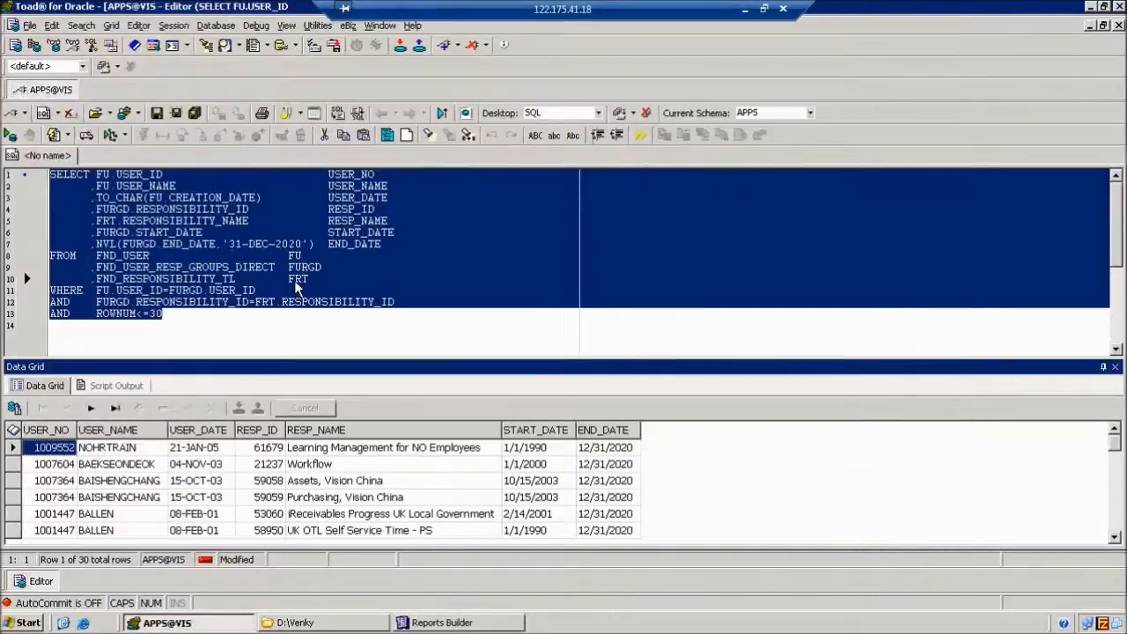
{"action": "left_click", "coordinate": [288, 280]}
{"action": "key", "text": "F9"}
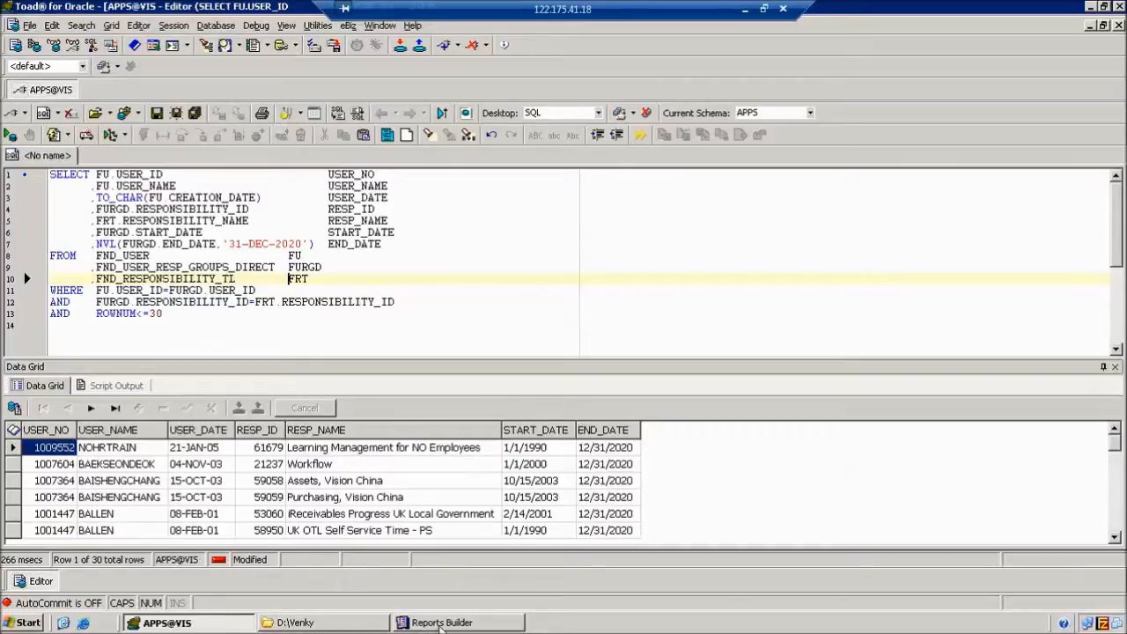
{"action": "left_click", "coordinate": [440, 624]}
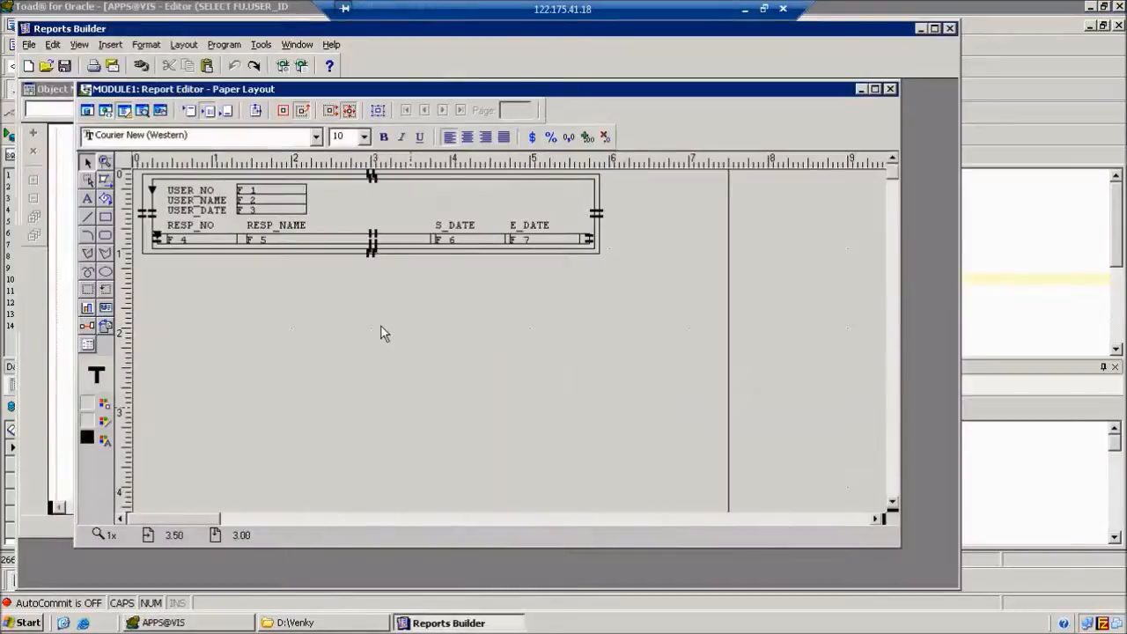
Run the report to review users and their responsibilities, then return to the Data Model view.
{"action": "left_click", "coordinate": [301, 66]}
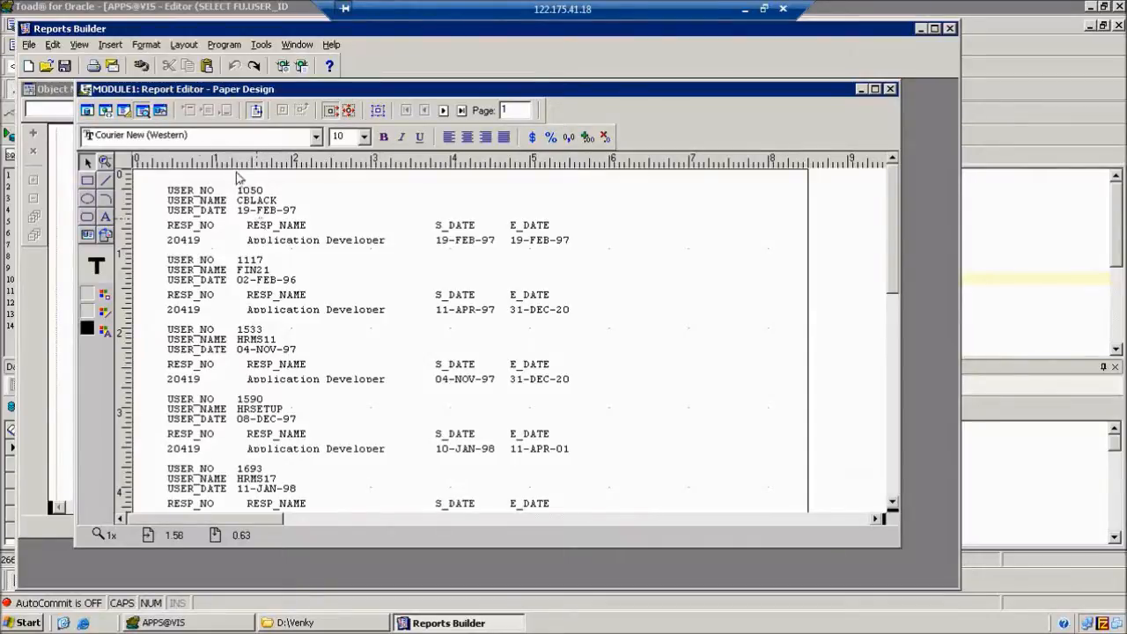
{"action": "left_click", "coordinate": [124, 111]}
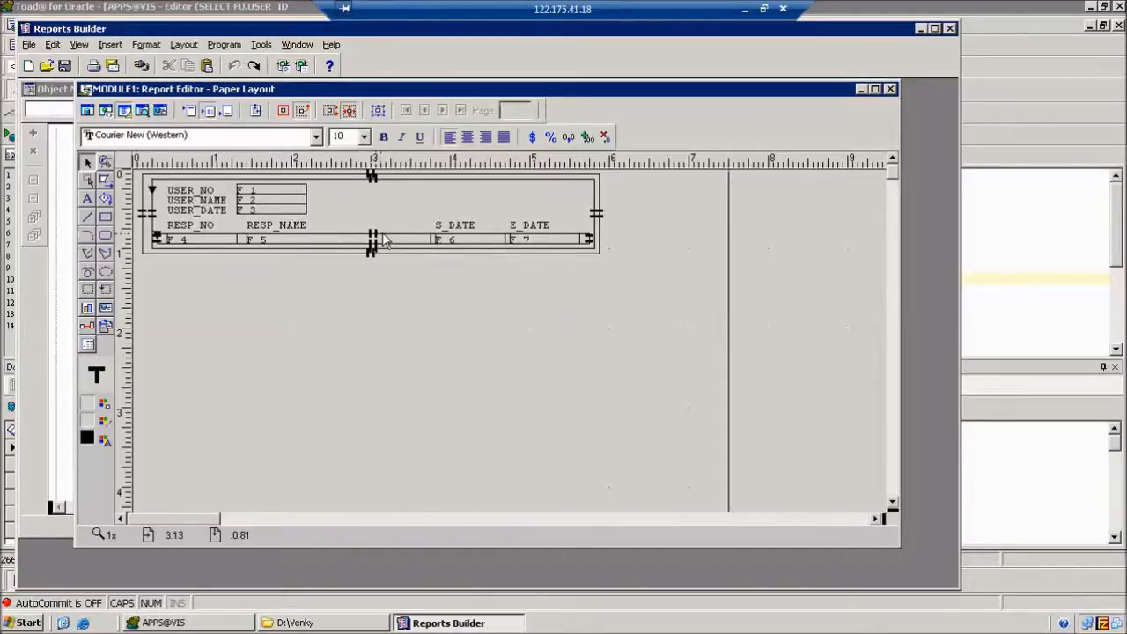
{"action": "left_click", "coordinate": [88, 111]}
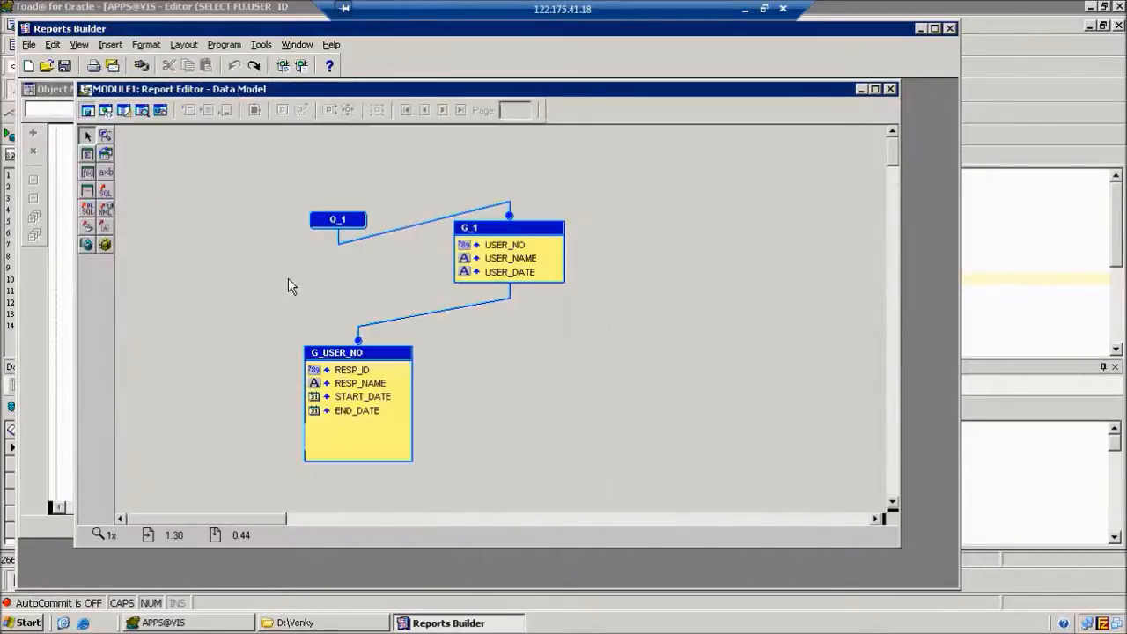
Insert a blank line after ROWNUM<=30 in Q_1's SQL, then resume on line 14 in Toad.
{"action": "double_click", "coordinate": [325, 215]}
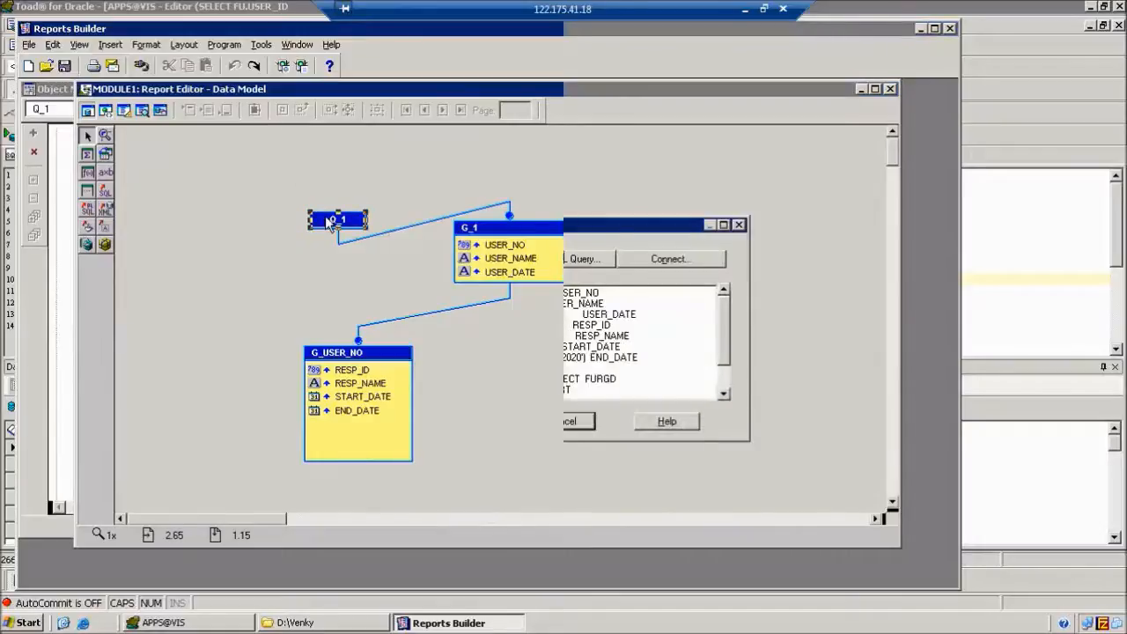
{"action": "scroll", "coordinate": [713, 403], "scroll_direction": "down", "scroll_amount": 1}
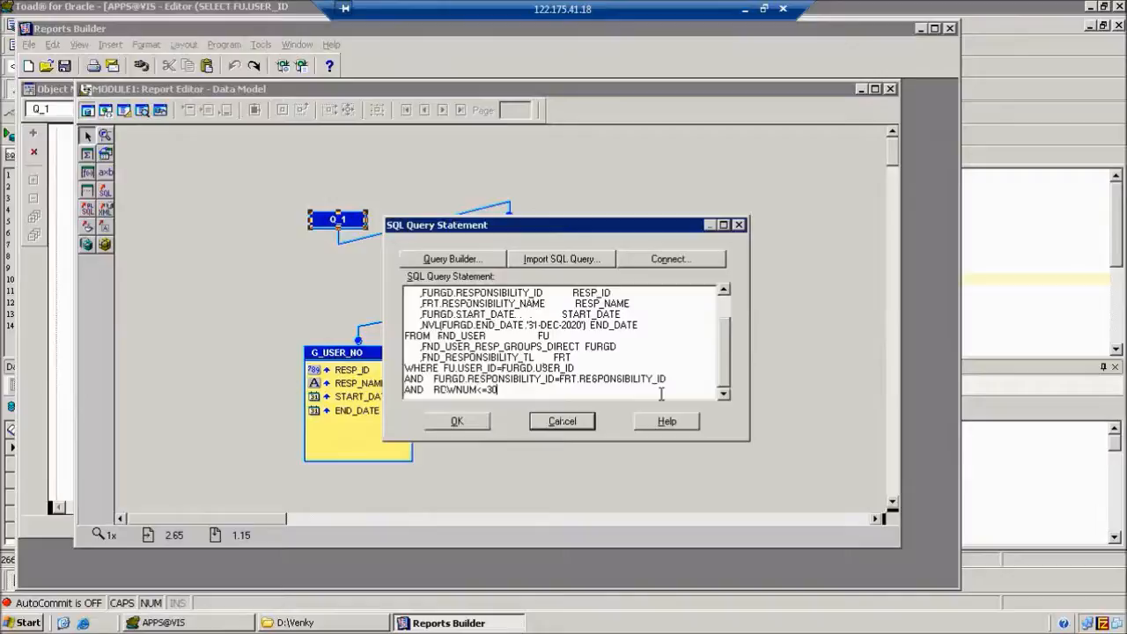
{"action": "key", "text": "Return"}
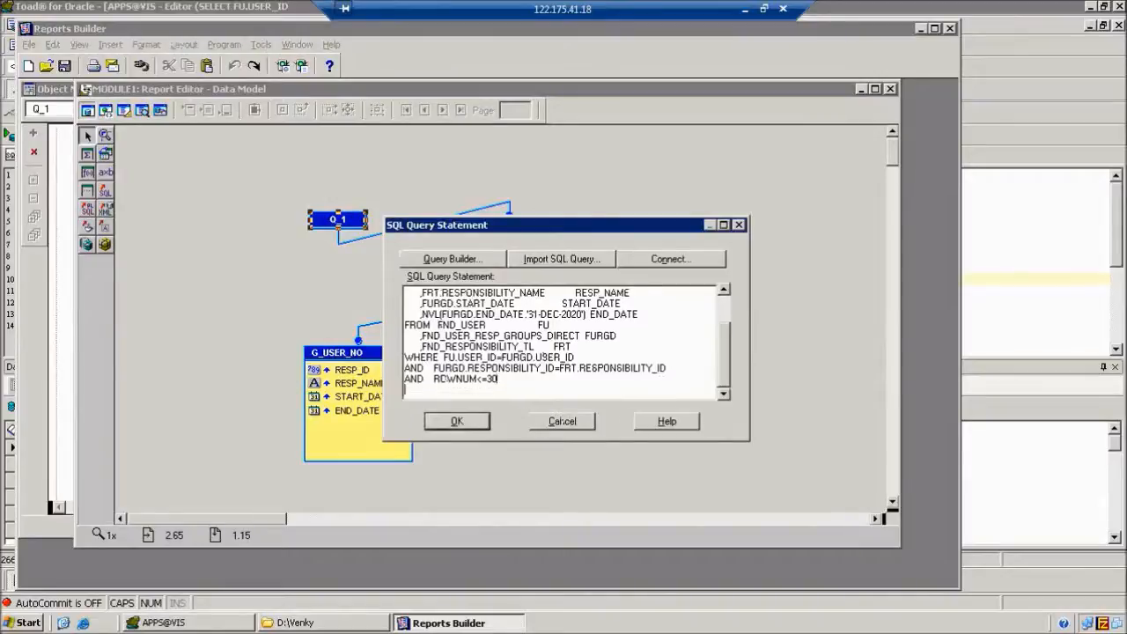
{"action": "left_click", "coordinate": [172, 622]}
{"action": "left_click", "coordinate": [218, 326]}
Add an AND FU.USER_ID condition for one user's ID on line 14 and run it.
{"action": "type", "text": "AND     USER"}
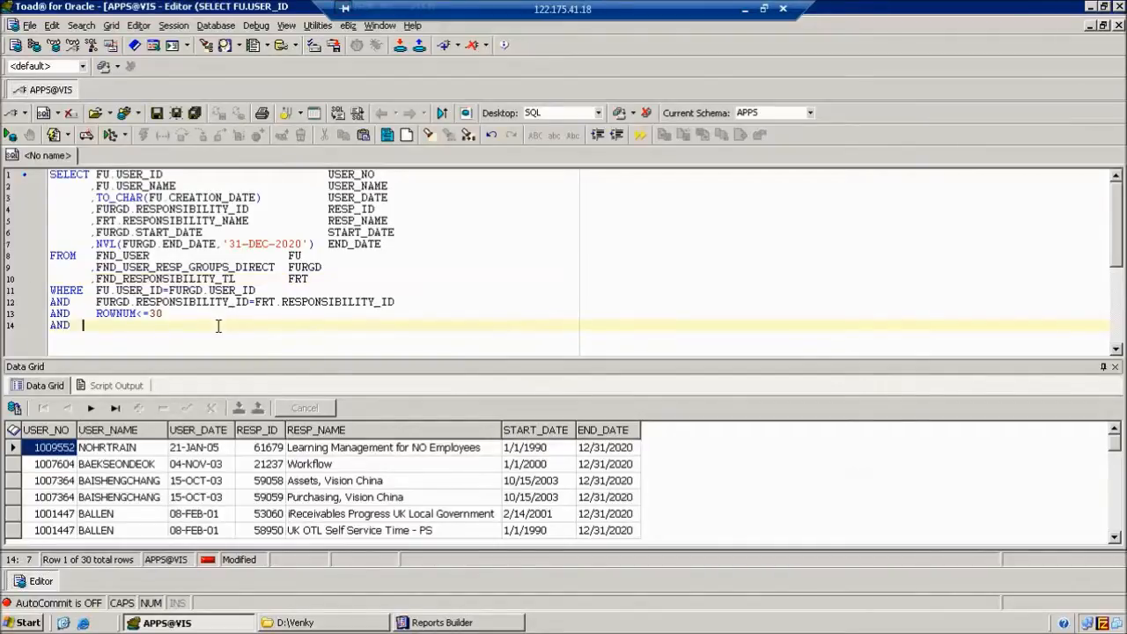
{"action": "type", "text": "_"}
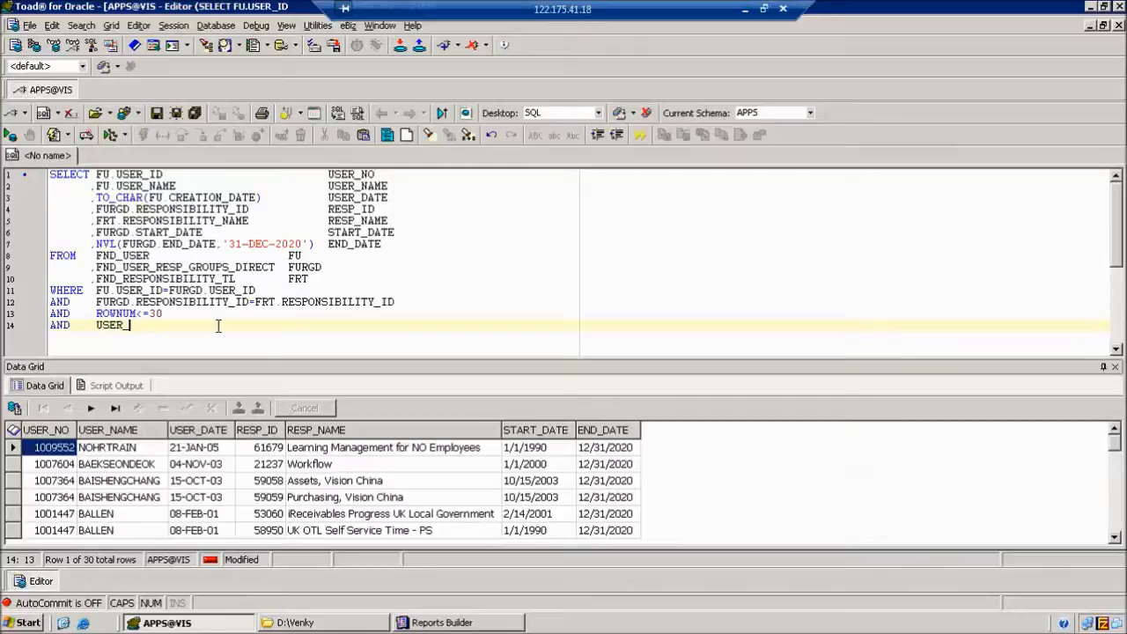
{"action": "key", "text": "BackSpace"}
{"action": "key", "text": "BackSpace"}
{"action": "key", "text": "BackSpace"}
{"action": "key", "text": "BackSpace"}
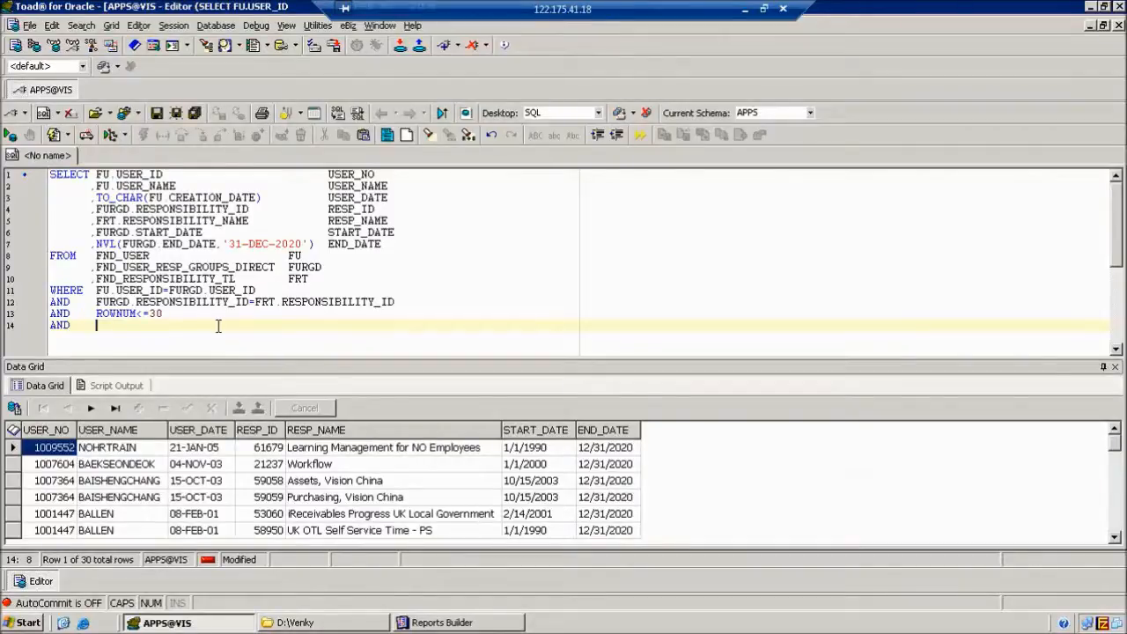
{"action": "left_click", "coordinate": [138, 256]}
{"action": "left_click", "coordinate": [139, 278]}
{"action": "left_click", "coordinate": [138, 267]}
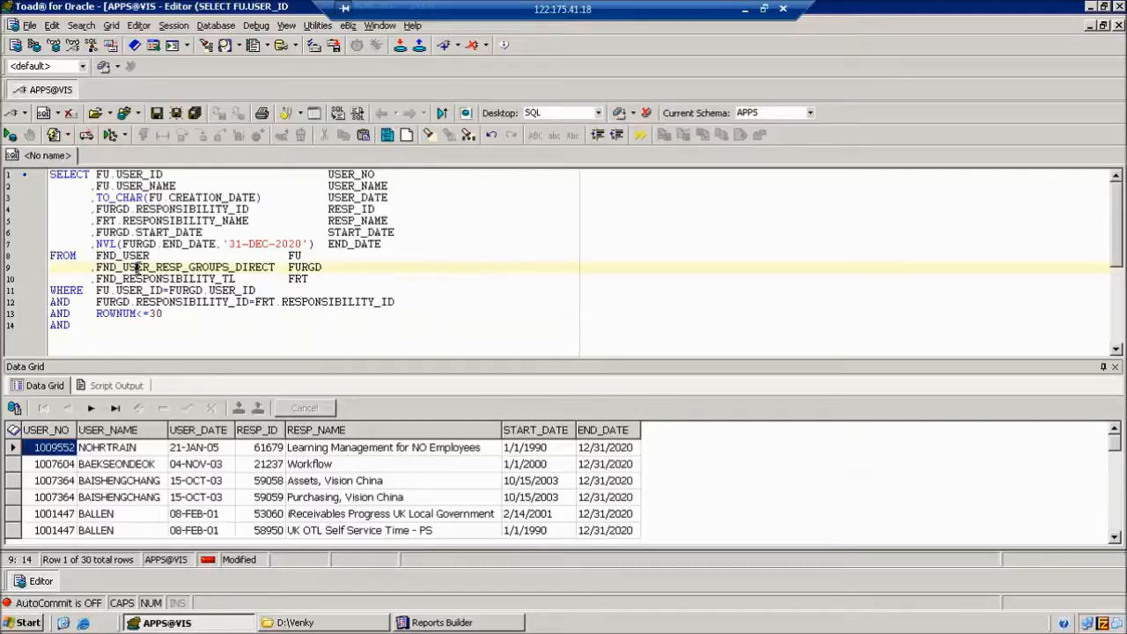
{"action": "left_click", "coordinate": [98, 325]}
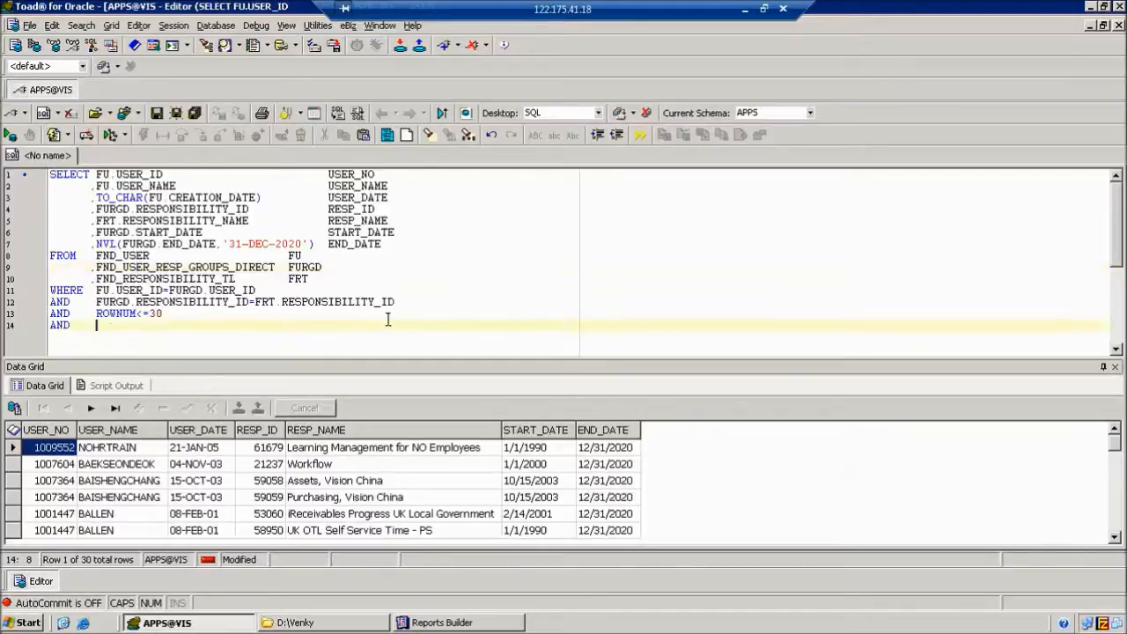
{"action": "type", "text": "FU.USER_ID"}
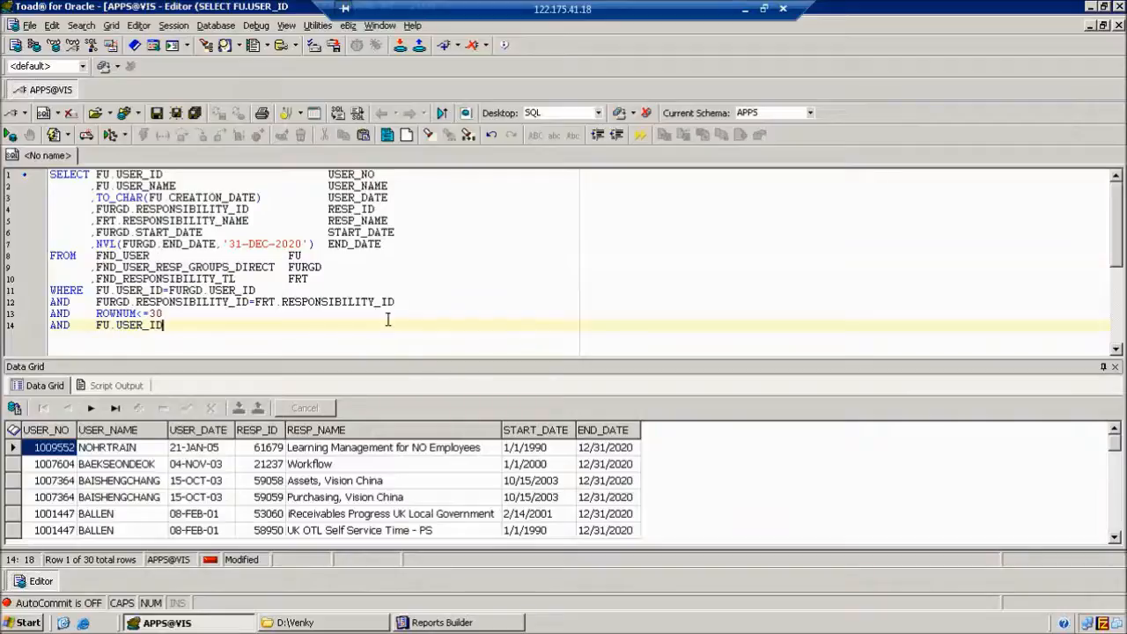
{"action": "type", "text": "='1001447'"}
{"action": "key", "text": "F9"}
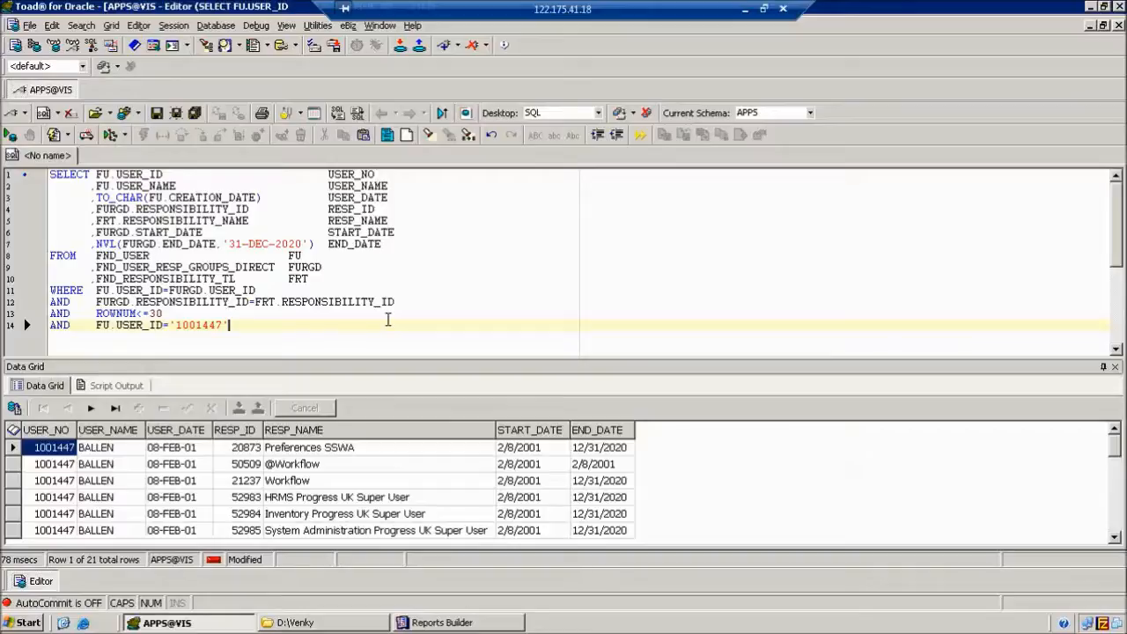
Comment out the ROWNUM<=30 line and re-run, listing all 21 responsibilities.
{"action": "key", "text": "Up"}
{"action": "key", "text": "Up"}
{"action": "key", "text": "Down"}
{"action": "key", "text": "Home"}
{"action": "type", "text": "--"}
{"action": "key", "text": "F9"}
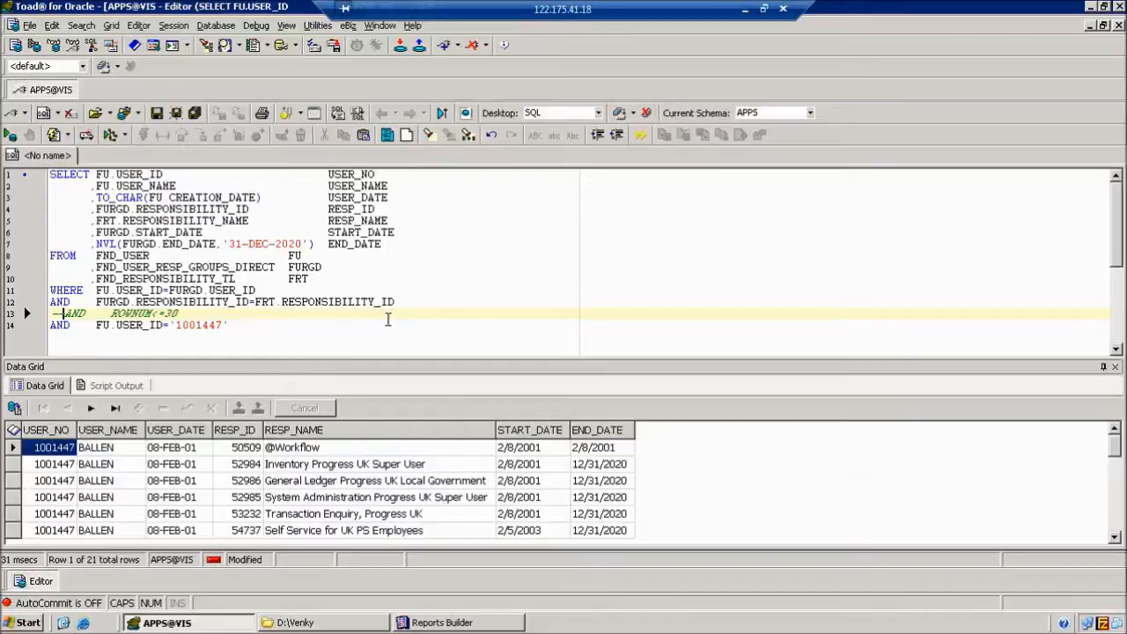
In Toad, change line 14's filter to USER_NAME = 'DEMO90' and run the query.
{"action": "key", "text": "Down"}
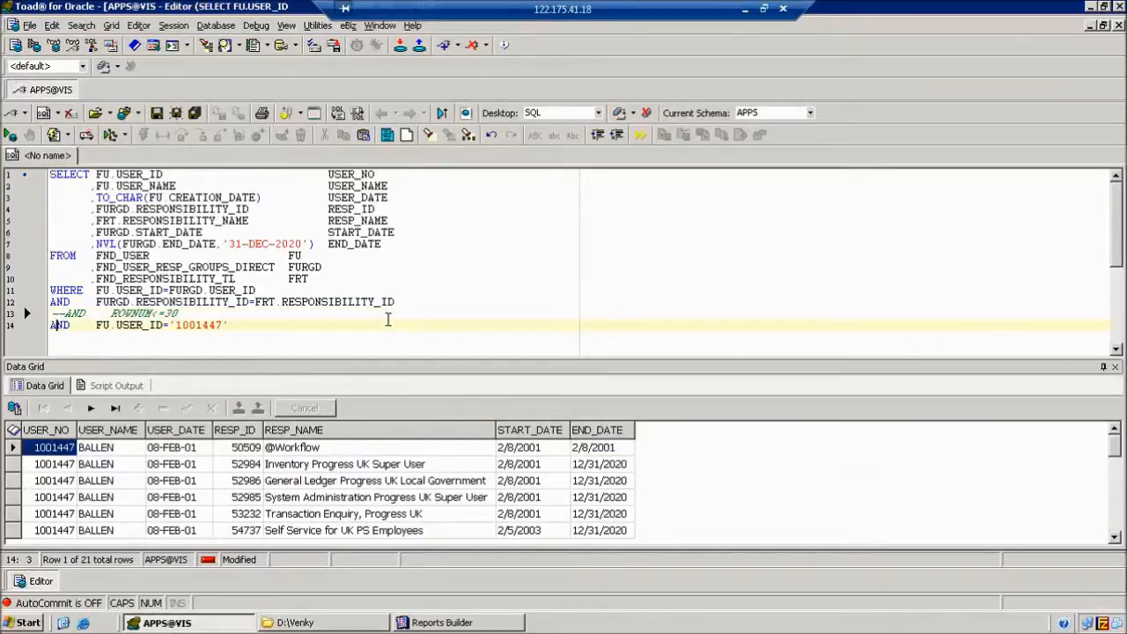
{"action": "key", "text": "Right"}
{"action": "key", "text": "Right"}
{"action": "key", "text": "Right"}
{"action": "key", "text": "Right"}
{"action": "key", "text": "Right"}
{"action": "key", "text": "Right"}
{"action": "key", "text": "Right"}
{"action": "key", "text": "Right"}
{"action": "key", "text": "Right"}
{"action": "key", "text": "Right"}
{"action": "key", "text": "Right"}
{"action": "key", "text": "Right"}
{"action": "key", "text": "Right"}
{"action": "key", "text": "Delete"}
{"action": "key", "text": "Delete"}
{"action": "type", "text": "NAME"}
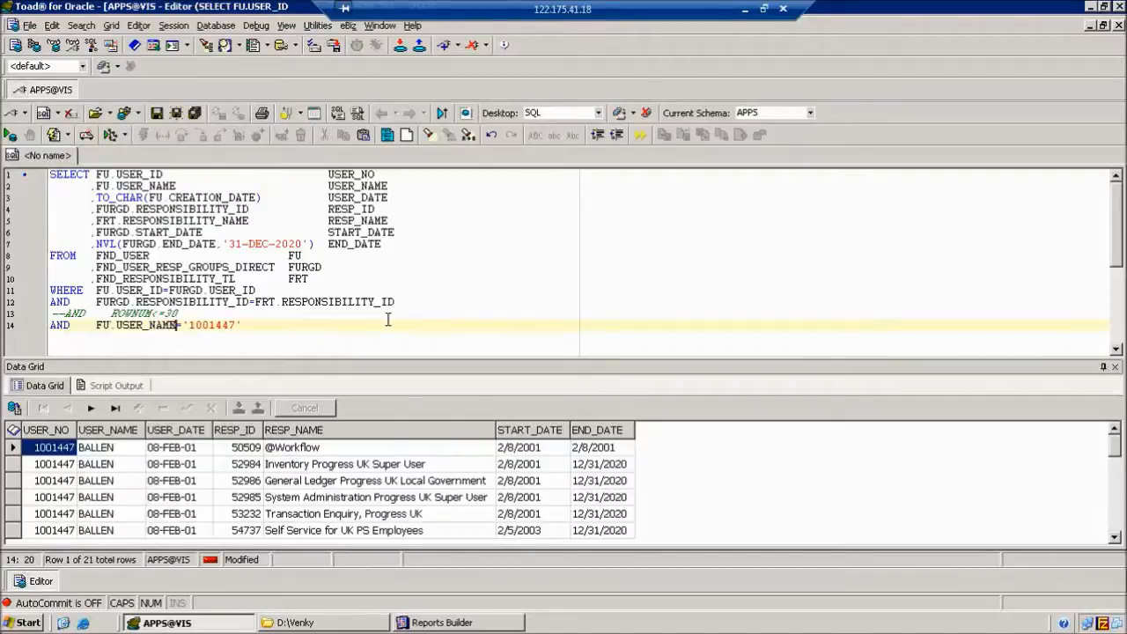
{"action": "key", "text": "Right"}
{"action": "key", "text": "Right"}
{"action": "key", "text": "End"}
{"action": "key", "text": "shift+Left"}
{"action": "key", "text": "shift+Left"}
{"action": "key", "text": "shift+Left"}
{"action": "key", "text": "shift+Left"}
{"action": "key", "text": "shift+Left"}
{"action": "key", "text": "shift+Left"}
{"action": "key", "text": "shift+Left"}
{"action": "key", "text": "shift+Left"}
{"action": "key", "text": "shift+Left"}
{"action": "key", "text": "Delete"}
{"action": "type", "text": "'DEMO90'"}
{"action": "key", "text": "F9"}
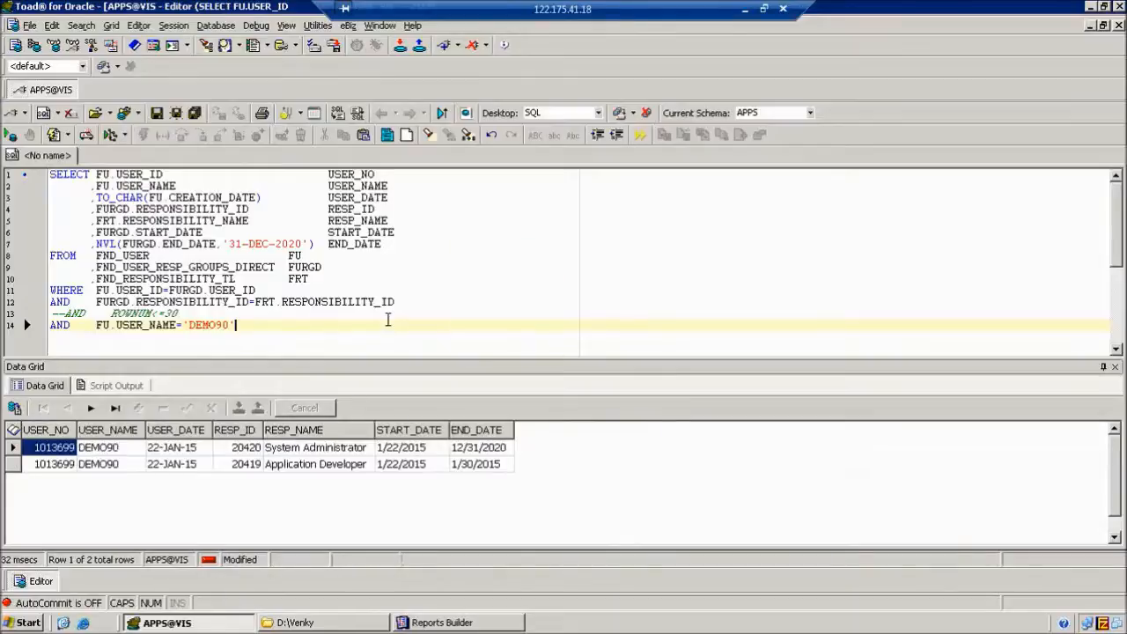
Rerun the query for user name 'ABC', then return to Reports Builder's Q_1 query dialog.
{"action": "key", "text": "BackSpace"}
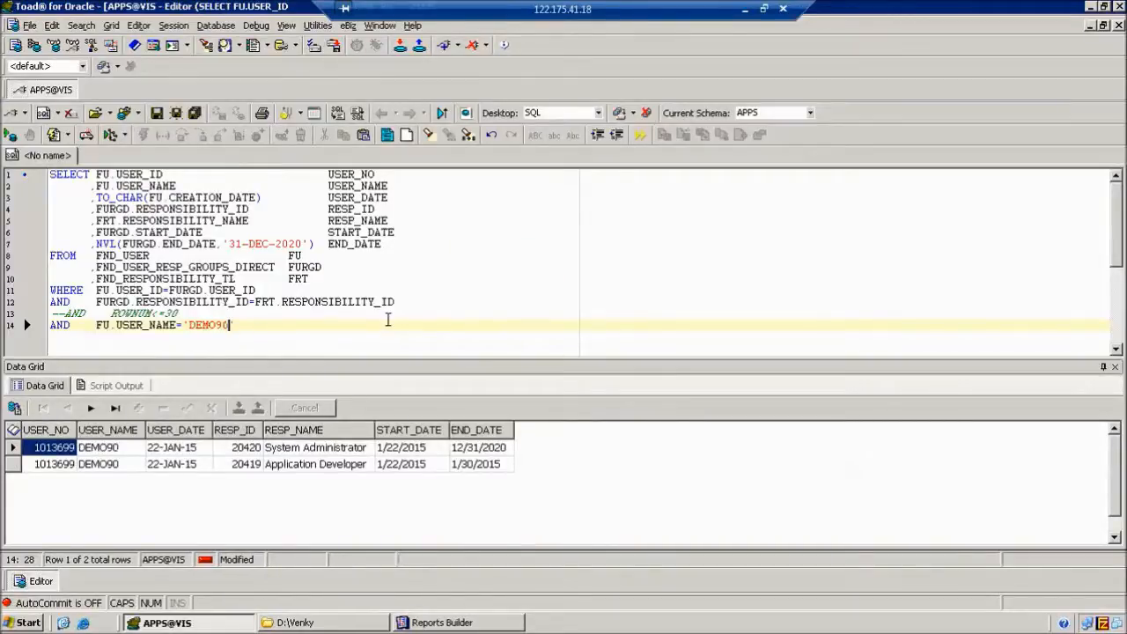
{"action": "key", "text": "Left"}
{"action": "key", "text": "Delete"}
{"action": "key", "text": "Delete"}
{"action": "key", "text": "BackSpace"}
{"action": "key", "text": "BackSpace"}
{"action": "key", "text": "BackSpace"}
{"action": "key", "text": "BackSpace"}
{"action": "key", "text": "BackSpace"}
{"action": "type", "text": "ABC'"}
{"action": "key", "text": "F9"}
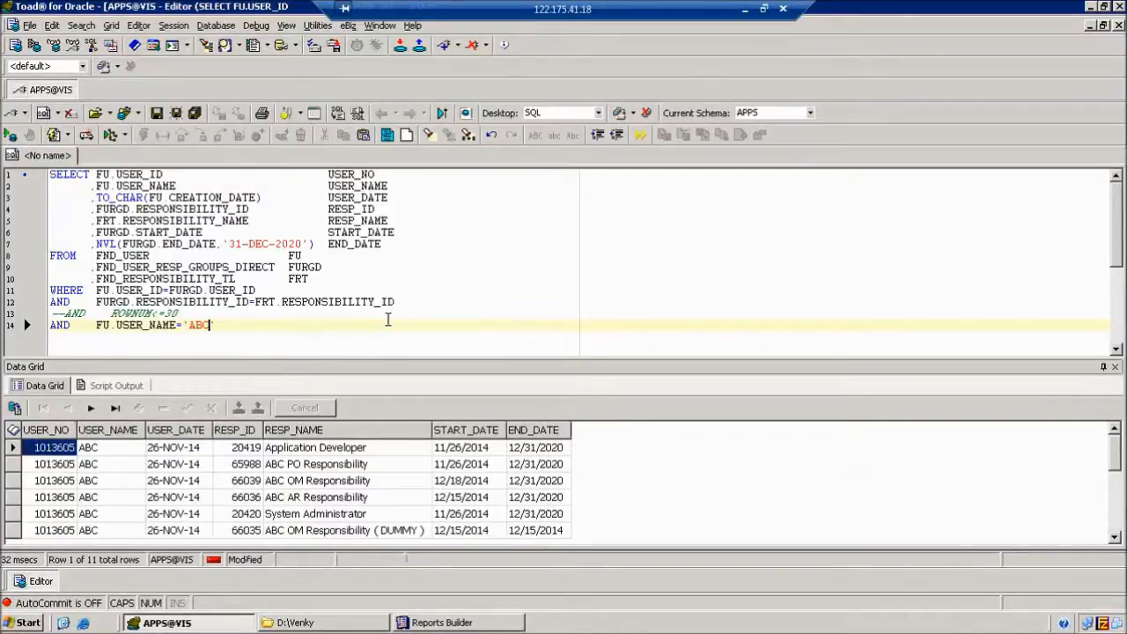
{"action": "key", "text": "BackSpace"}
{"action": "key", "text": "BackSpace"}
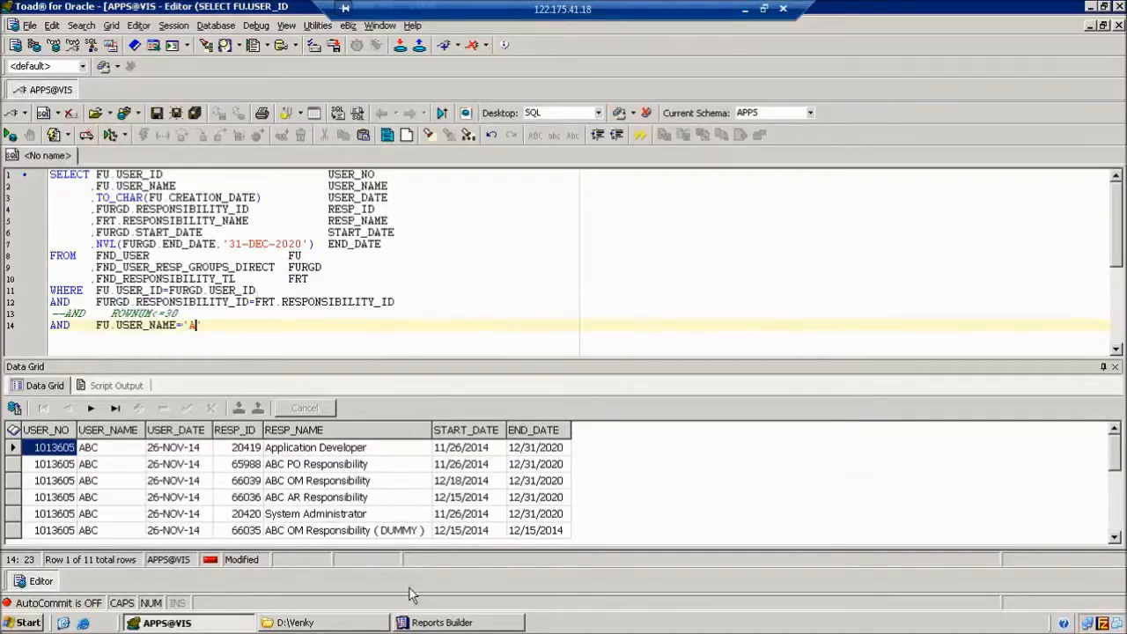
{"action": "left_click", "coordinate": [442, 623]}
{"action": "left_click", "coordinate": [510, 380]}
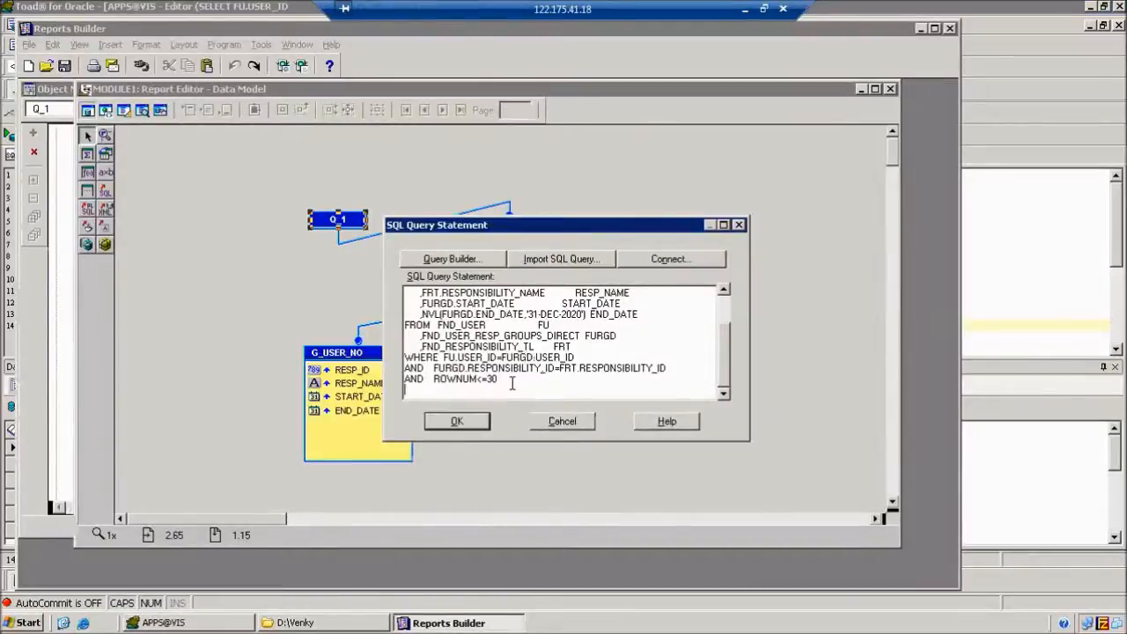
Replace ROWNUM<=30 with FU.USER_NAME='DEMO90' in Q_1's SQL and apply it.
{"action": "key", "text": "BackSpace"}
{"action": "key", "text": "BackSpace"}
{"action": "key", "text": "BackSpace"}
{"action": "key", "text": "BackSpace"}
{"action": "key", "text": "BackSpace"}
{"action": "key", "text": "BackSpace"}
{"action": "key", "text": "BackSpace"}
{"action": "key", "text": "BackSpace"}
{"action": "key", "text": "BackSpace"}
{"action": "key", "text": "BackSpace"}
{"action": "type", "text": "FU"}
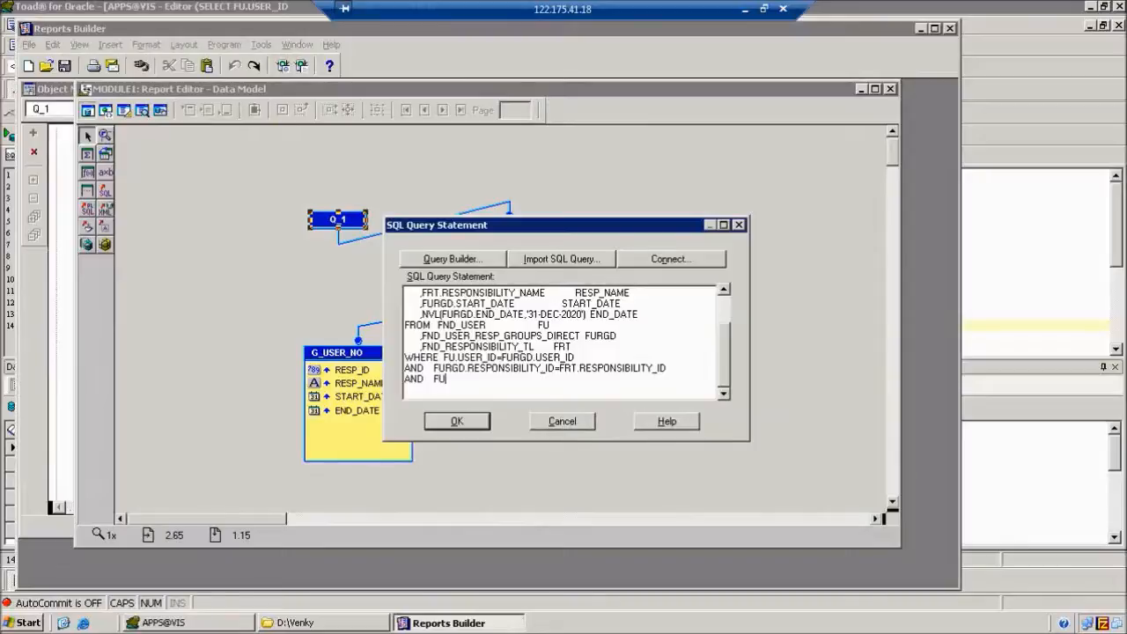
{"action": "type", "text": ".USER_NAME='DEMO90"}
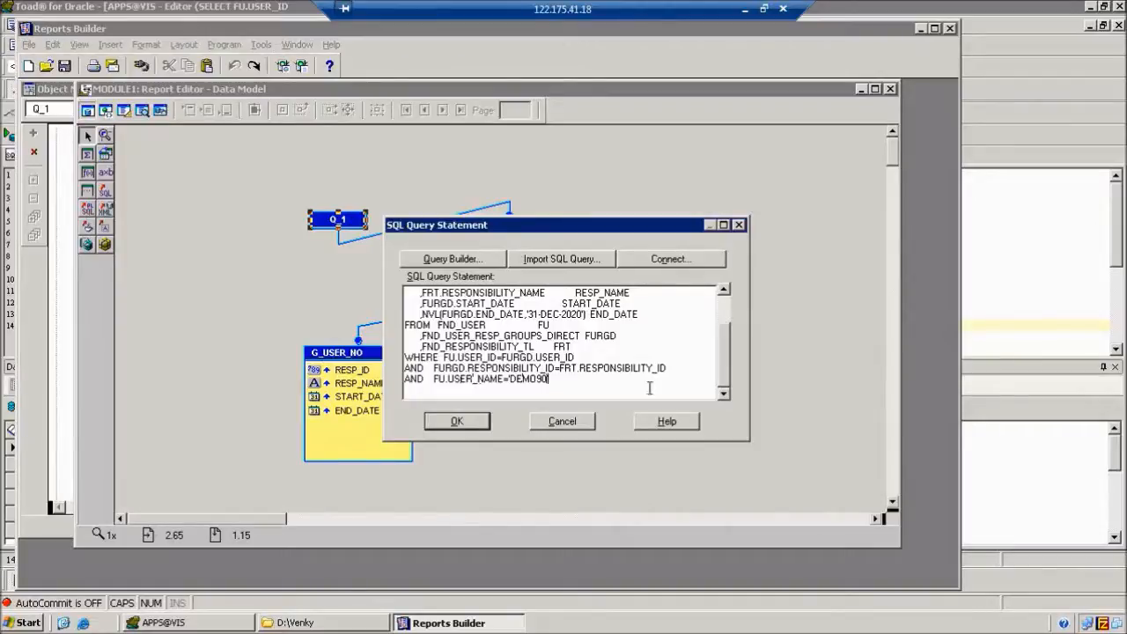
{"action": "left_click", "coordinate": [465, 422]}
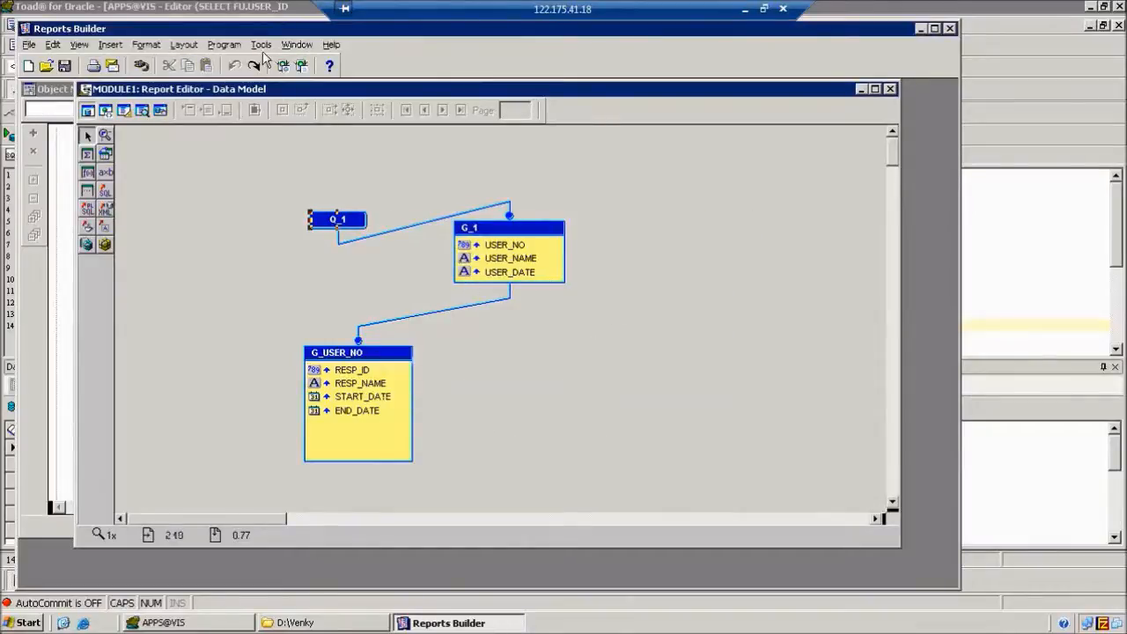
Preview the paper layout showing one user's two responsibilities, then minimize Reports Builder and Toad.
{"action": "left_click", "coordinate": [300, 66]}
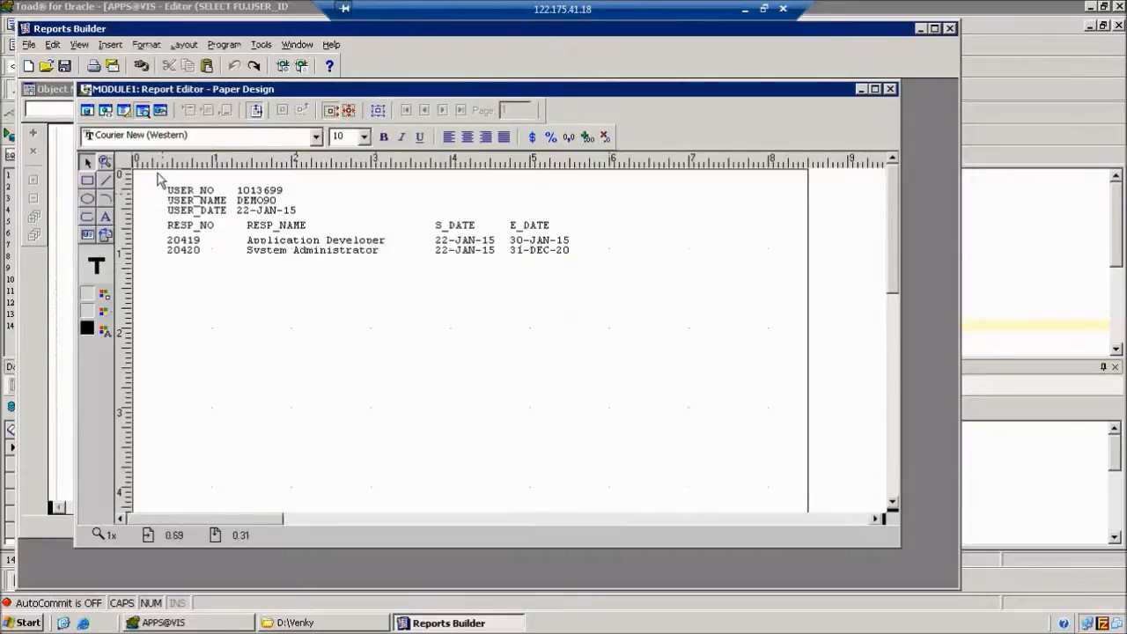
{"action": "left_click", "coordinate": [124, 113]}
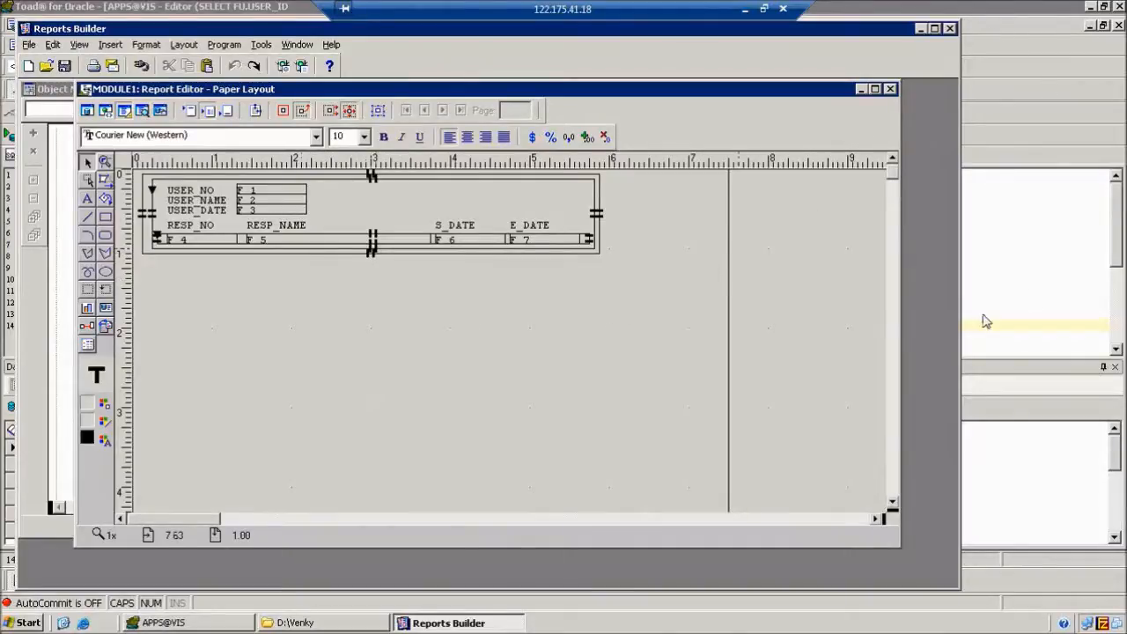
{"action": "left_click", "coordinate": [448, 597]}
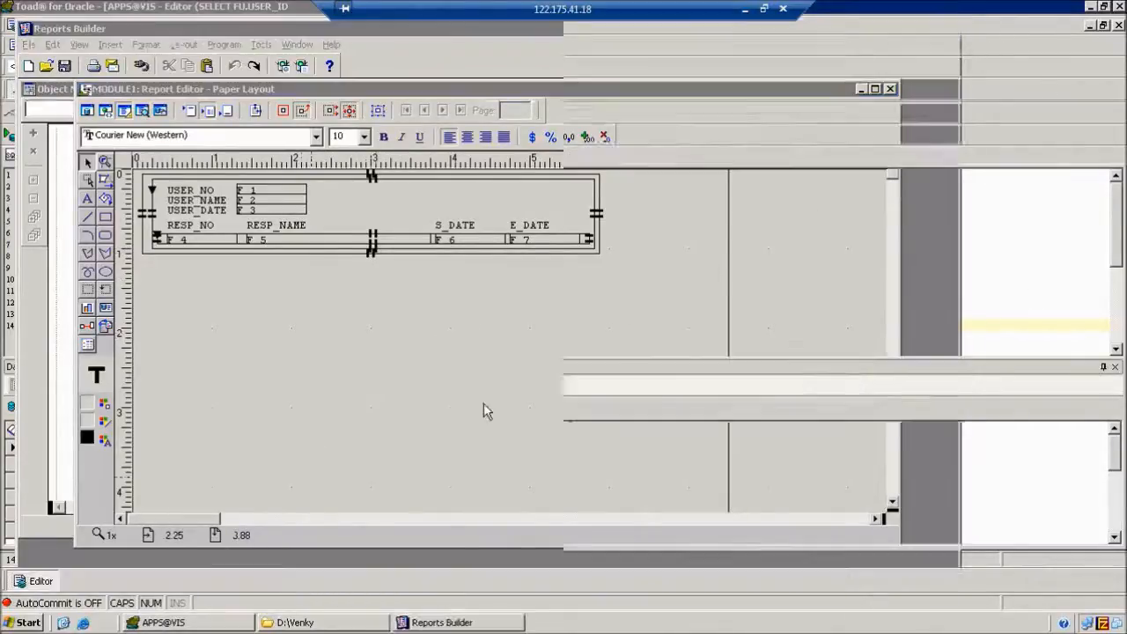
{"action": "left_click", "coordinate": [236, 623]}
{"action": "left_click", "coordinate": [387, 296]}
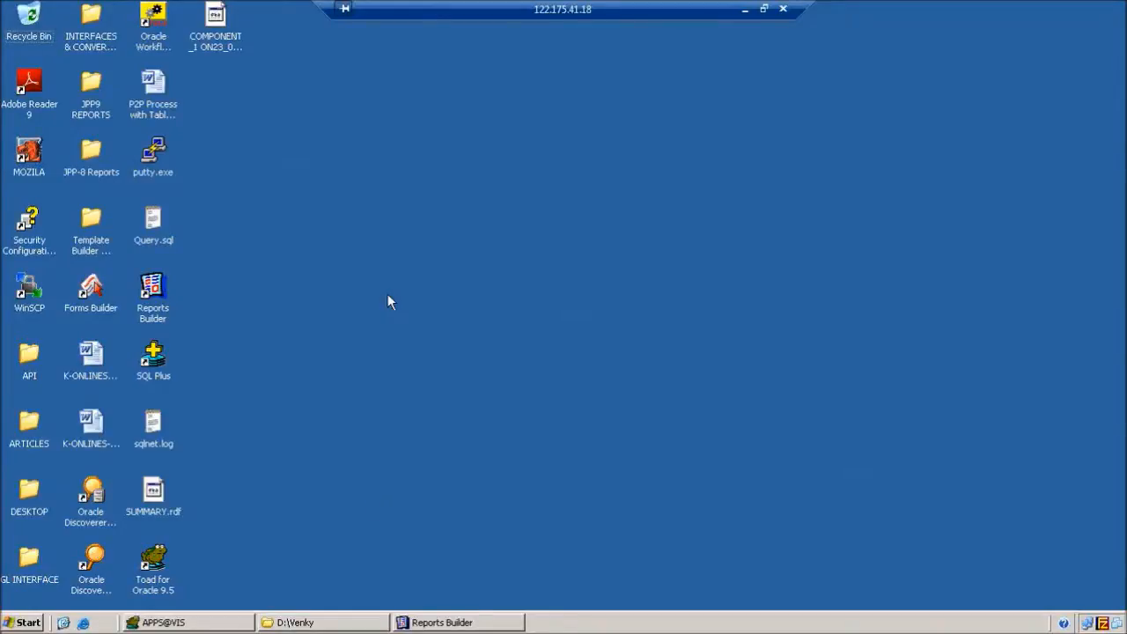
Start saving the report as Reports Binary (.rdf) named JPP9_USERRESP.
{"action": "left_click", "coordinate": [436, 621]}
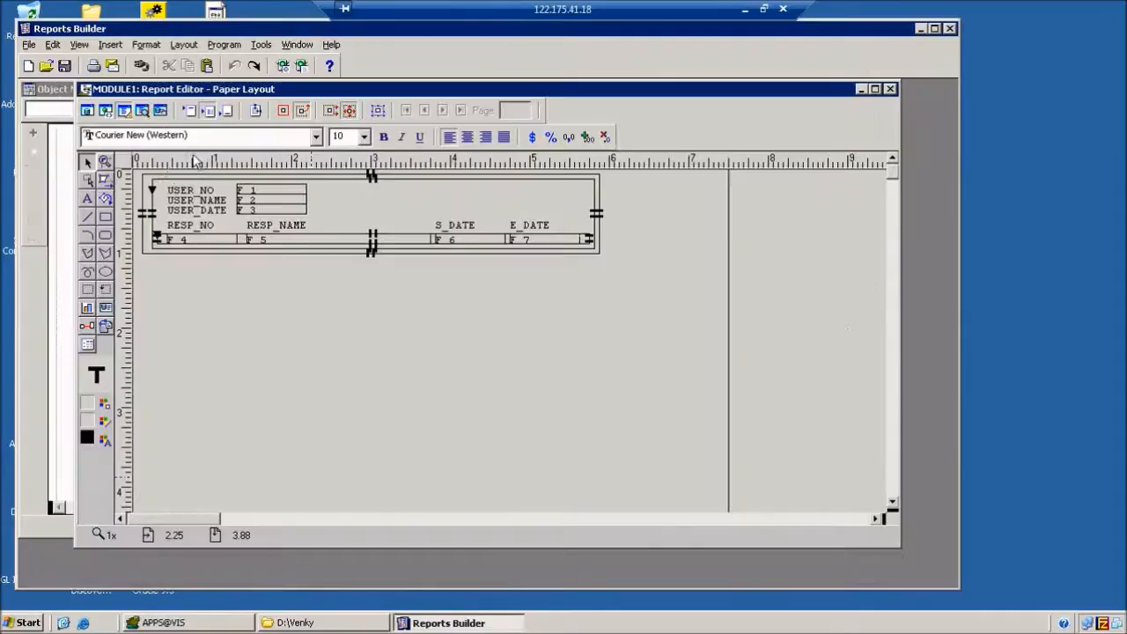
{"action": "left_click", "coordinate": [63, 67]}
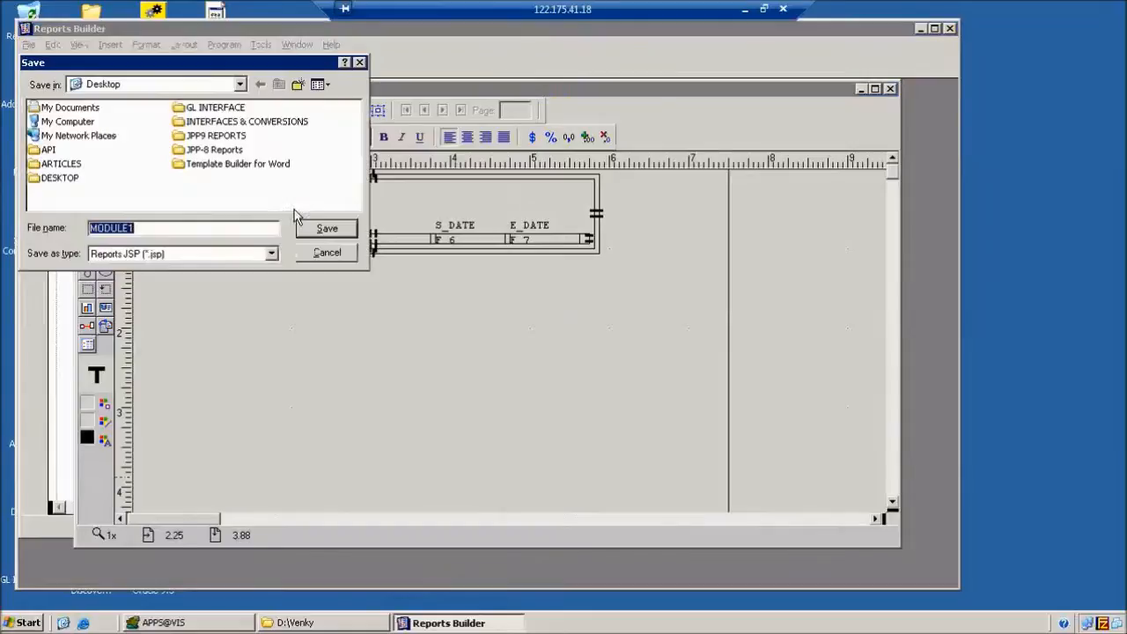
{"action": "left_click", "coordinate": [271, 253]}
{"action": "left_click", "coordinate": [237, 301]}
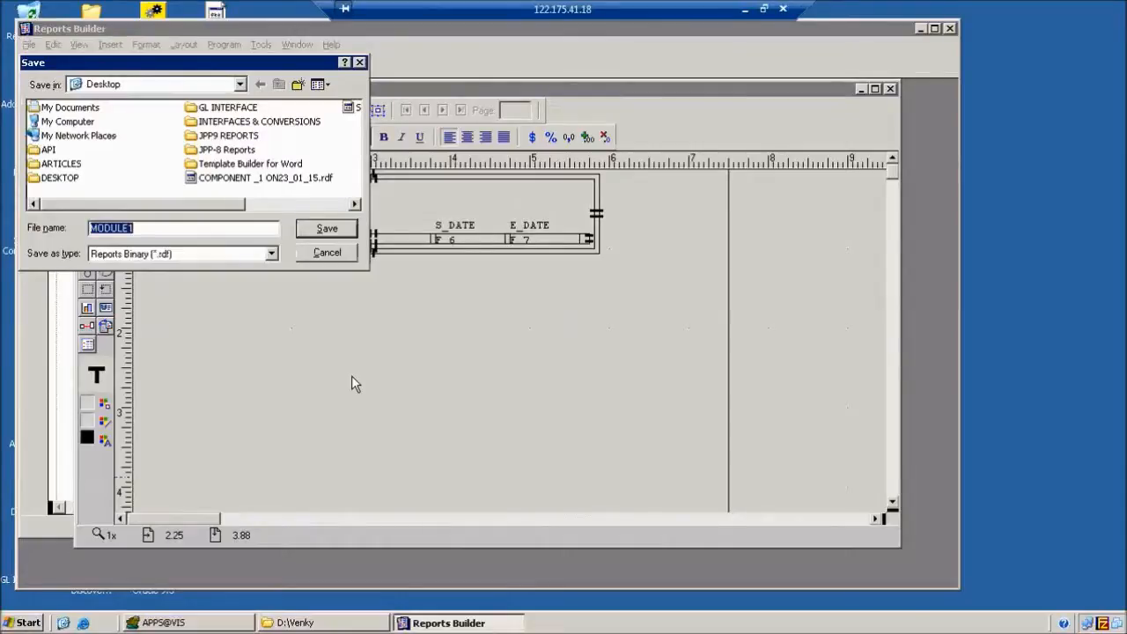
{"action": "type", "text": "JPP"}
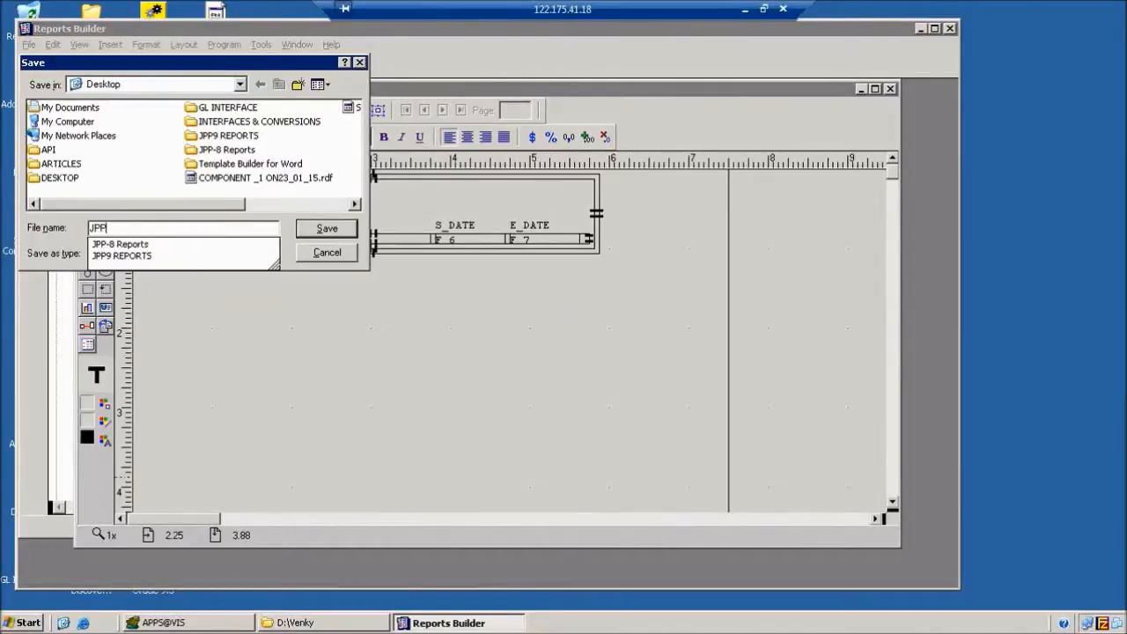
{"action": "type", "text": "9"}
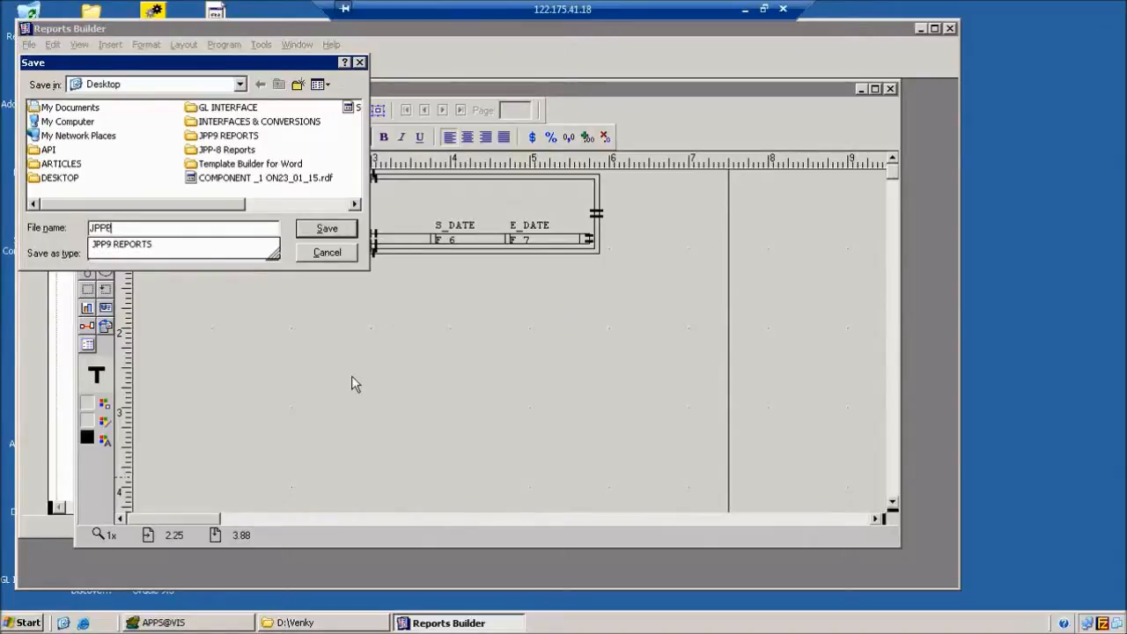
{"action": "type", "text": "_"}
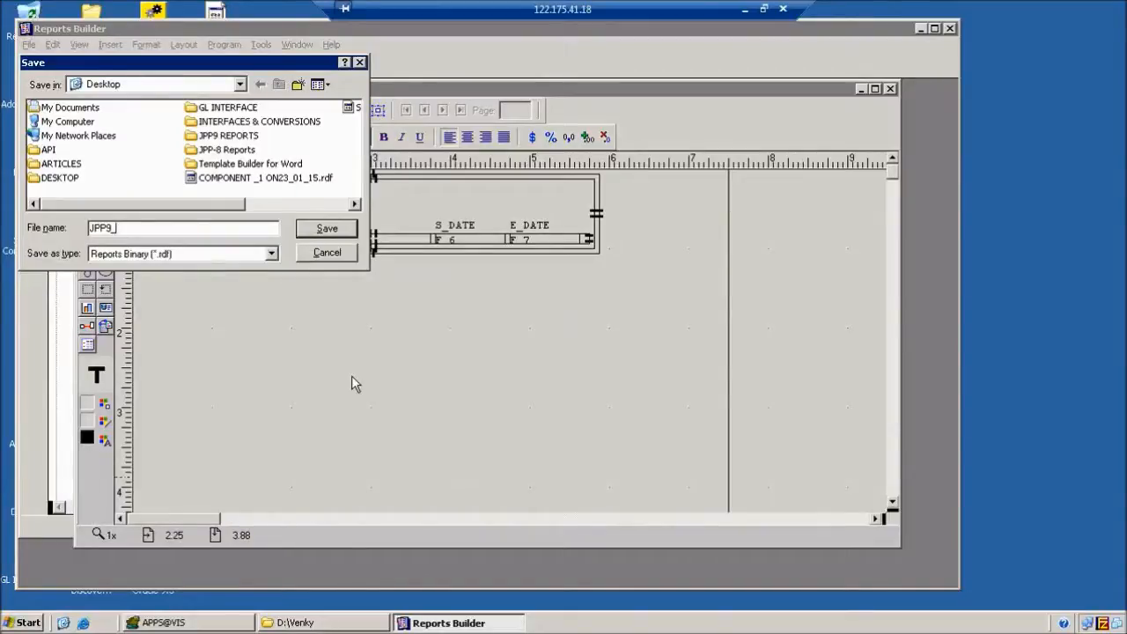
{"action": "type", "text": "USERRESP"}
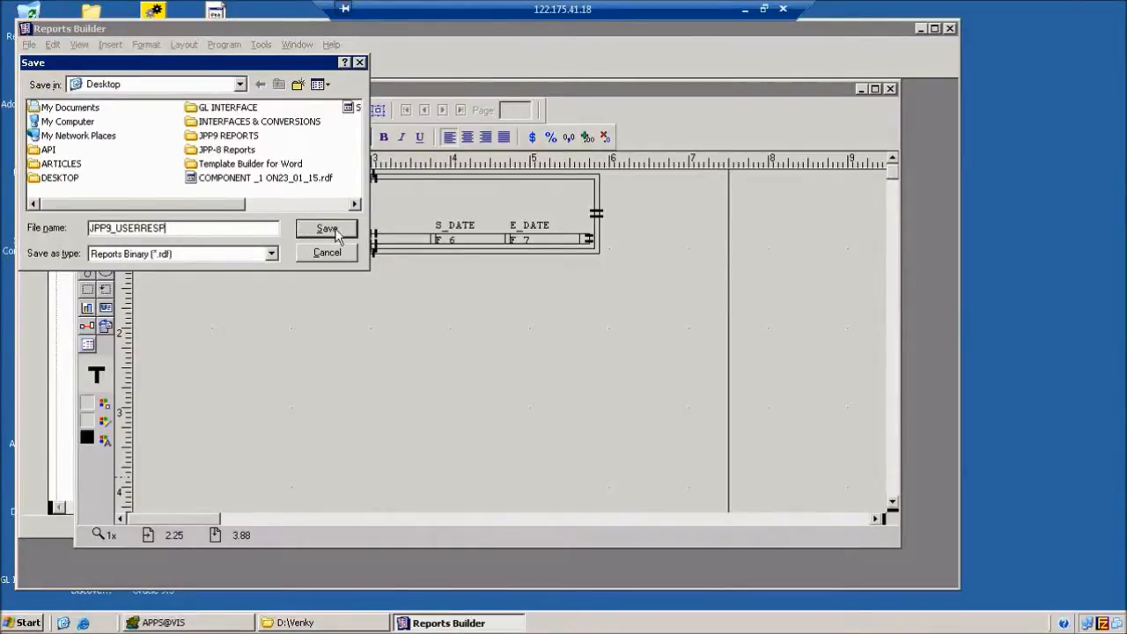
Create an APPS REPORTS folder inside JPP9 REPORTS and save the report there.
{"action": "double_click", "coordinate": [220, 138]}
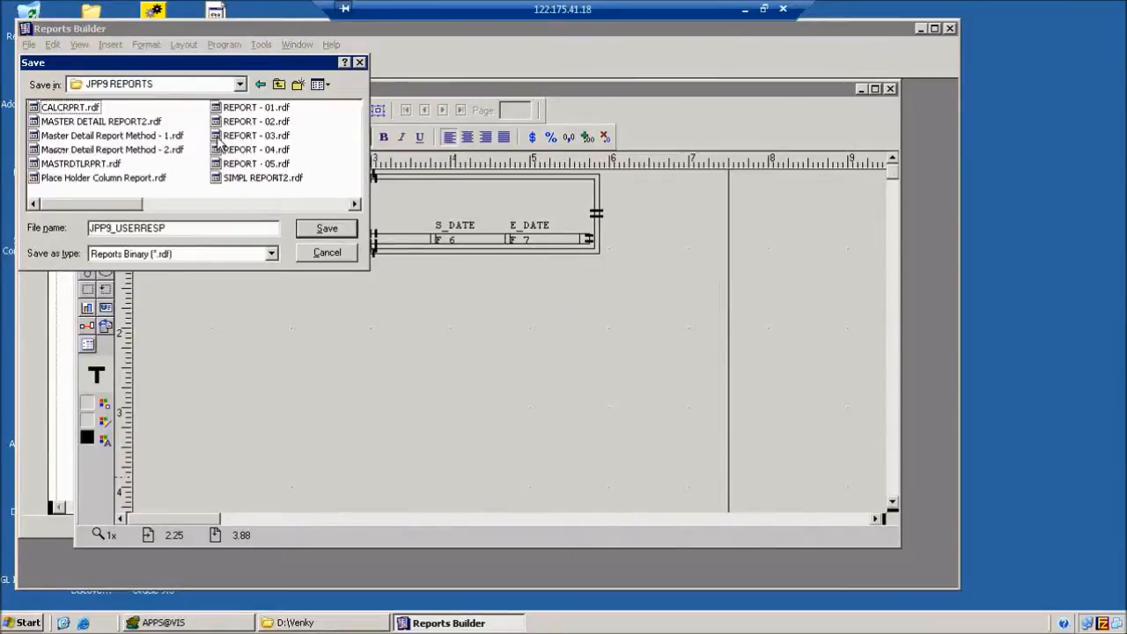
{"action": "left_click", "coordinate": [297, 84]}
{"action": "type", "text": "APPS REPORTS"}
{"action": "left_click", "coordinate": [95, 185]}
{"action": "left_click", "coordinate": [88, 151]}
{"action": "double_click", "coordinate": [88, 152]}
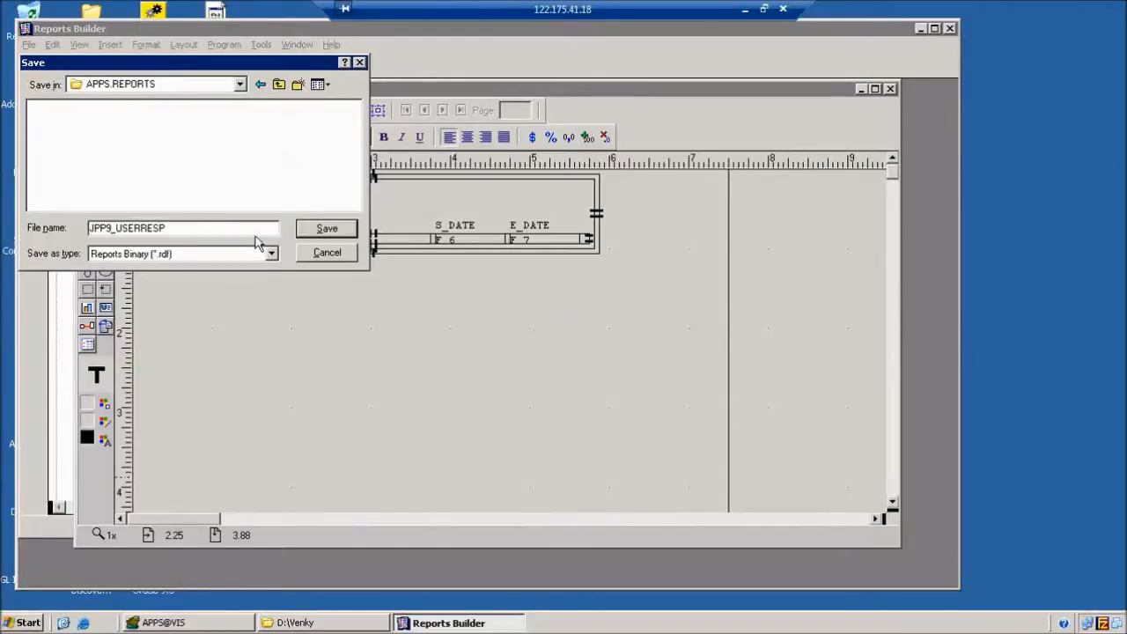
{"action": "left_click", "coordinate": [324, 229]}
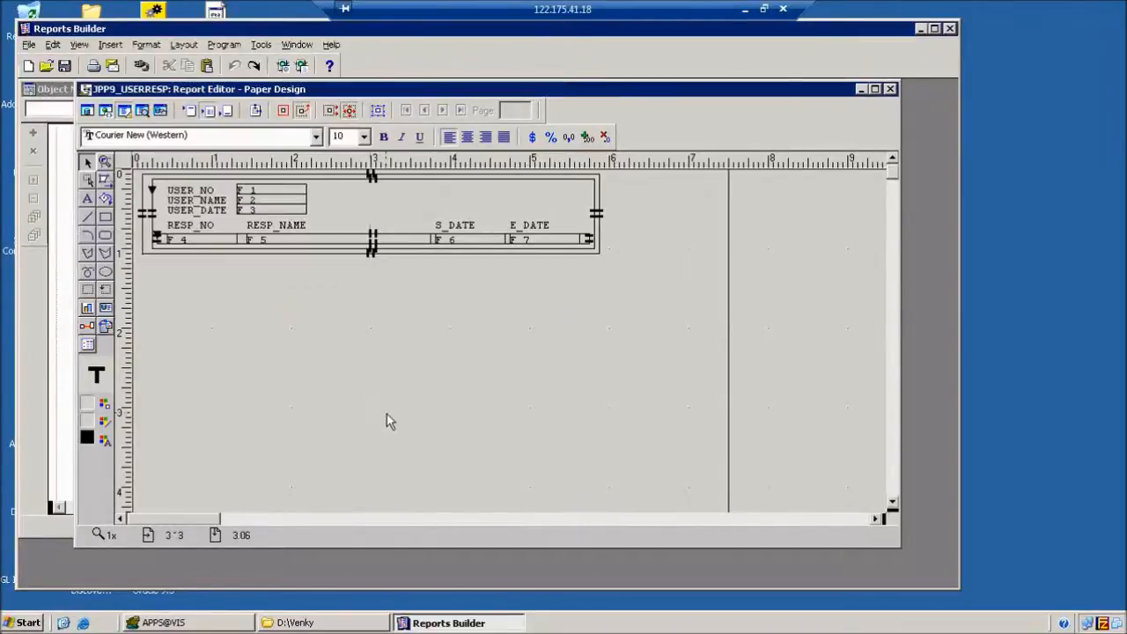
{"action": "key", "text": "super+d"}
Confirm the 48 KB JPP9_USERRESP.rdf sits in JPP9 REPORTS\APPS REPORTS, then refresh the desktop.
{"action": "double_click", "coordinate": [90, 88]}
{"action": "double_click", "coordinate": [280, 202]}
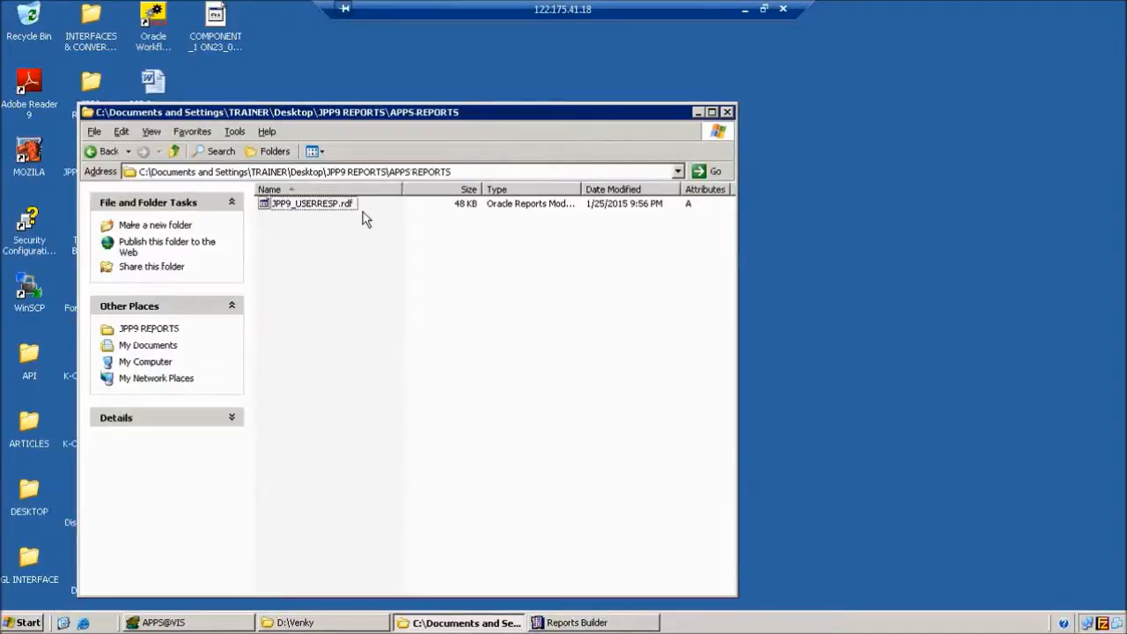
{"action": "key", "text": "super+d"}
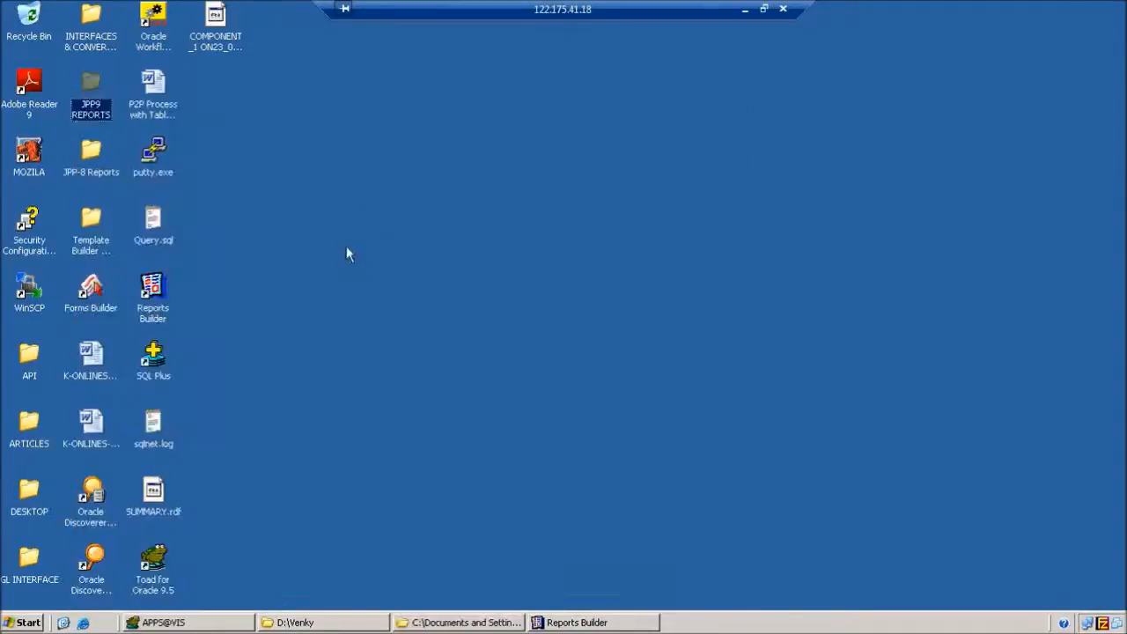
{"action": "right_click", "coordinate": [325, 127]}
{"action": "left_click", "coordinate": [345, 151]}
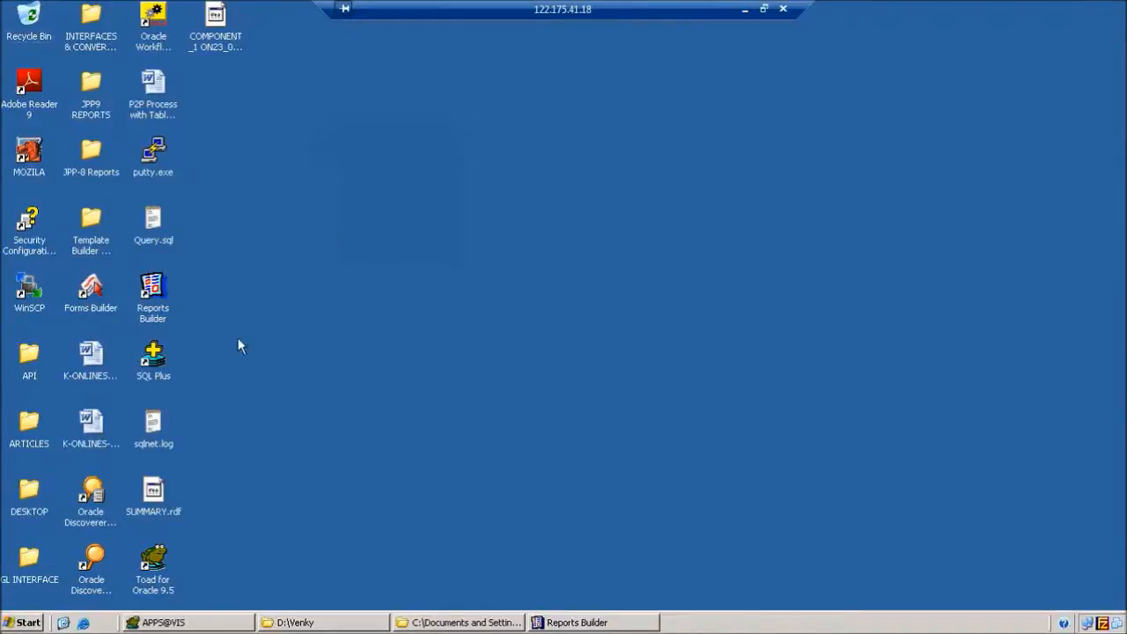
Launch WinSCP and log in over SFTP to apps.ora.com with the root account credentials.
{"action": "left_click", "coordinate": [33, 301]}
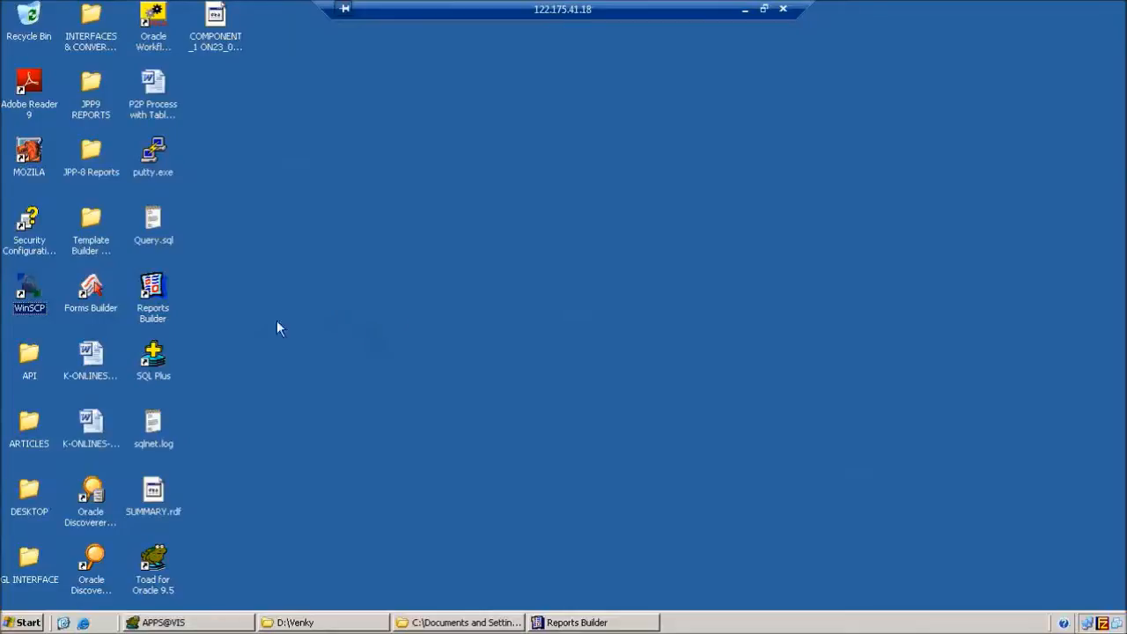
{"action": "double_click", "coordinate": [29, 290]}
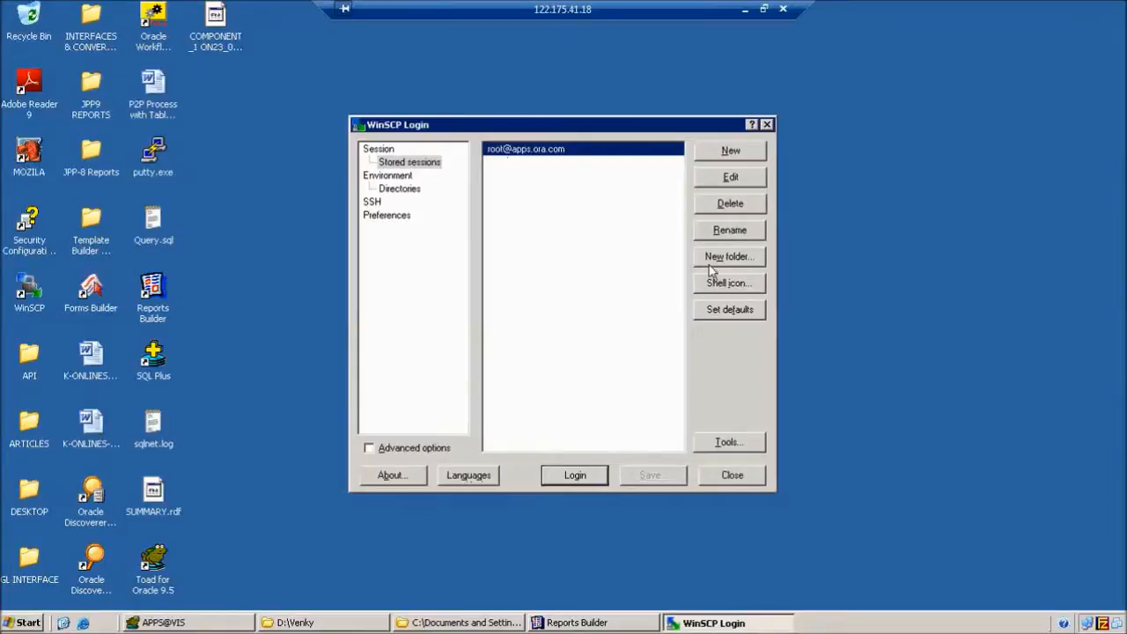
{"action": "left_click", "coordinate": [733, 152]}
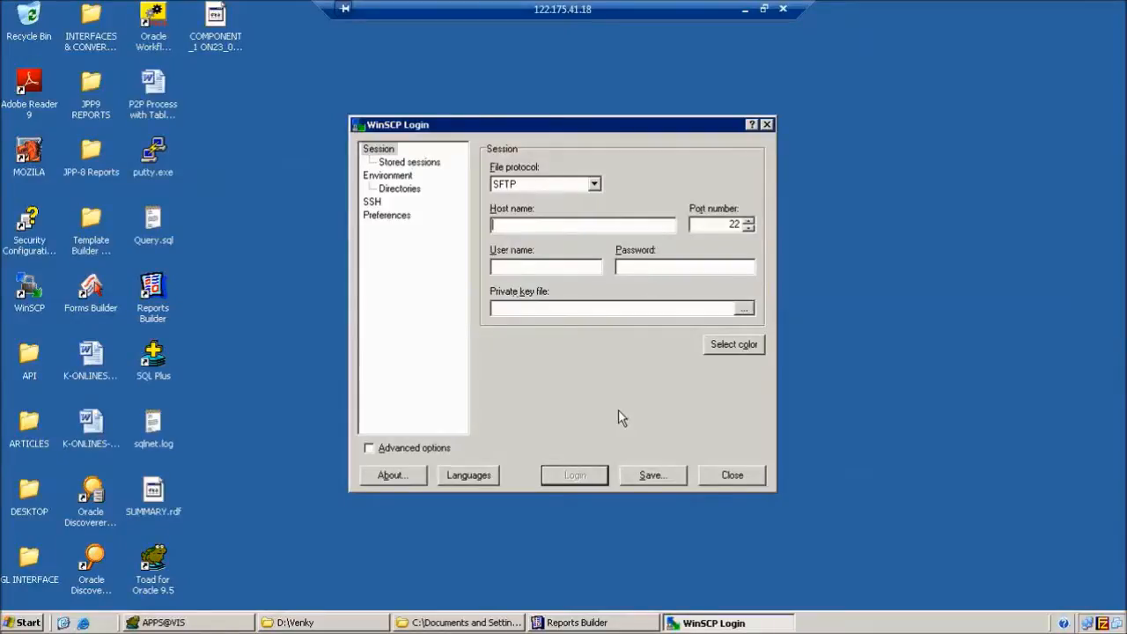
{"action": "type", "text": "apps.ora.com"}
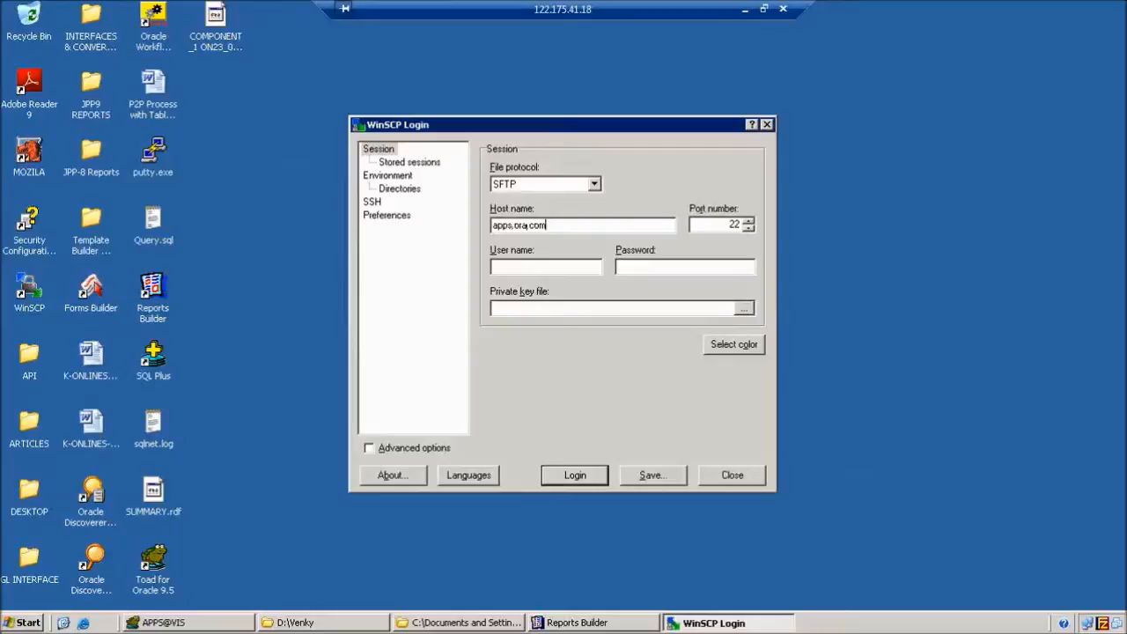
{"action": "key", "text": "Tab"}
{"action": "key", "text": "Tab"}
{"action": "type", "text": "root*****"}
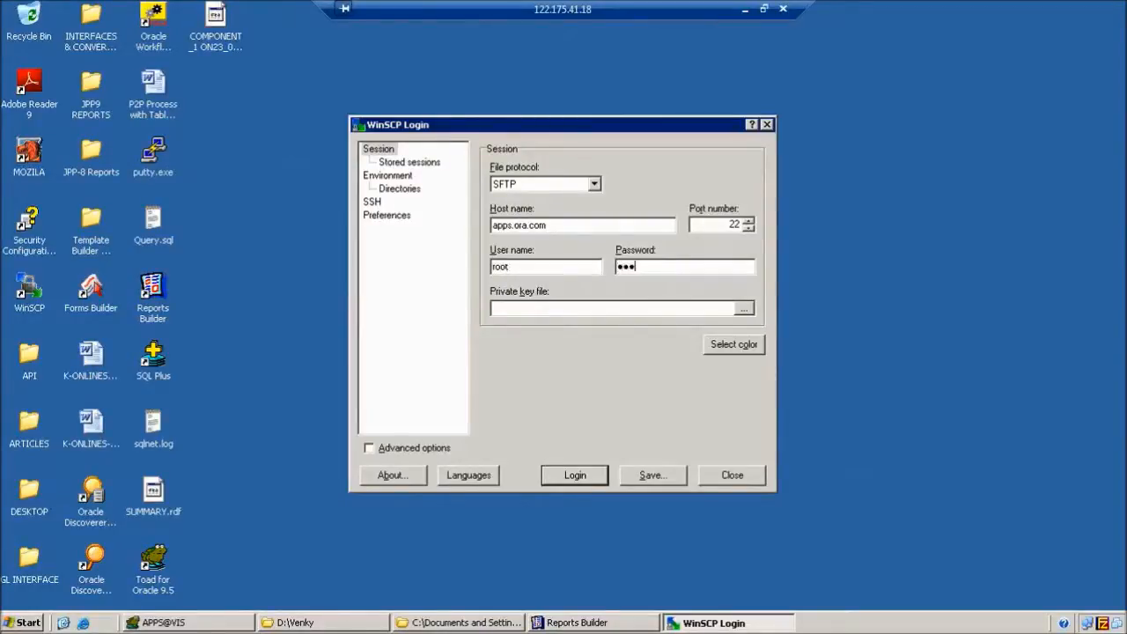
{"action": "type", "text": "**"}
{"action": "left_click", "coordinate": [582, 479]}
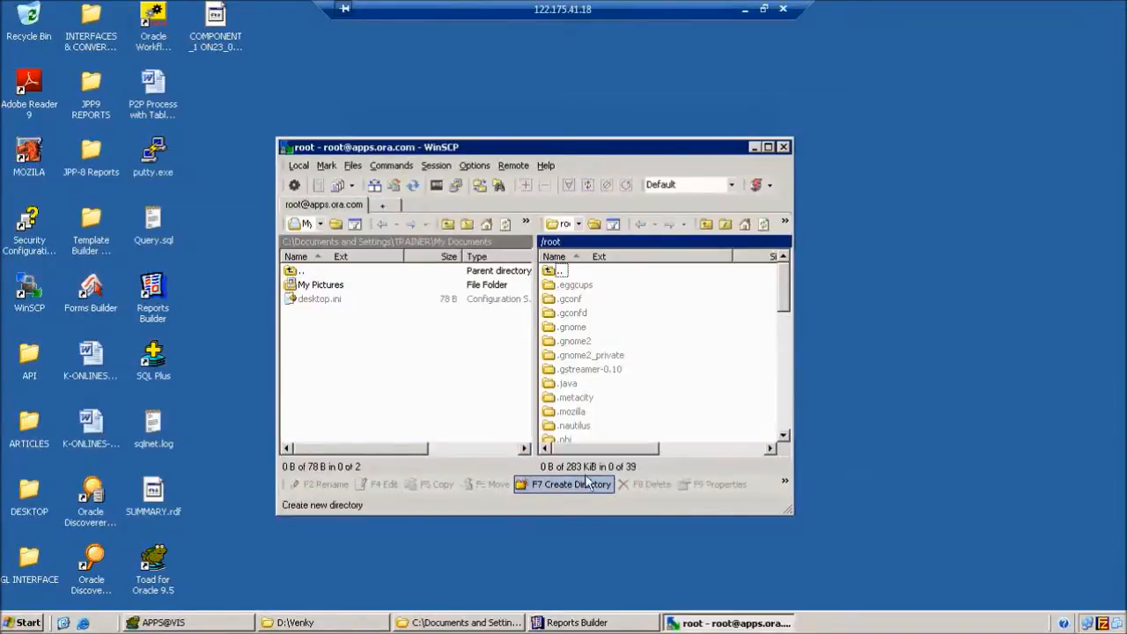
Maximize WinSCP, show the local Desktop folder in the left pane, then minimize it.
{"action": "left_click", "coordinate": [768, 147]}
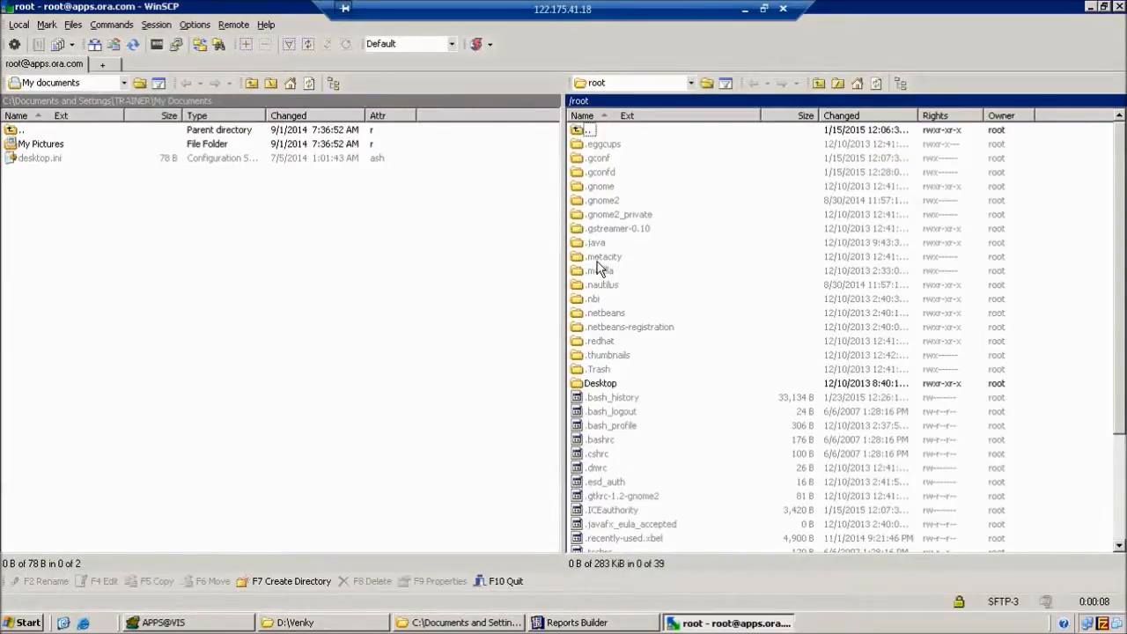
{"action": "left_click", "coordinate": [1108, 22]}
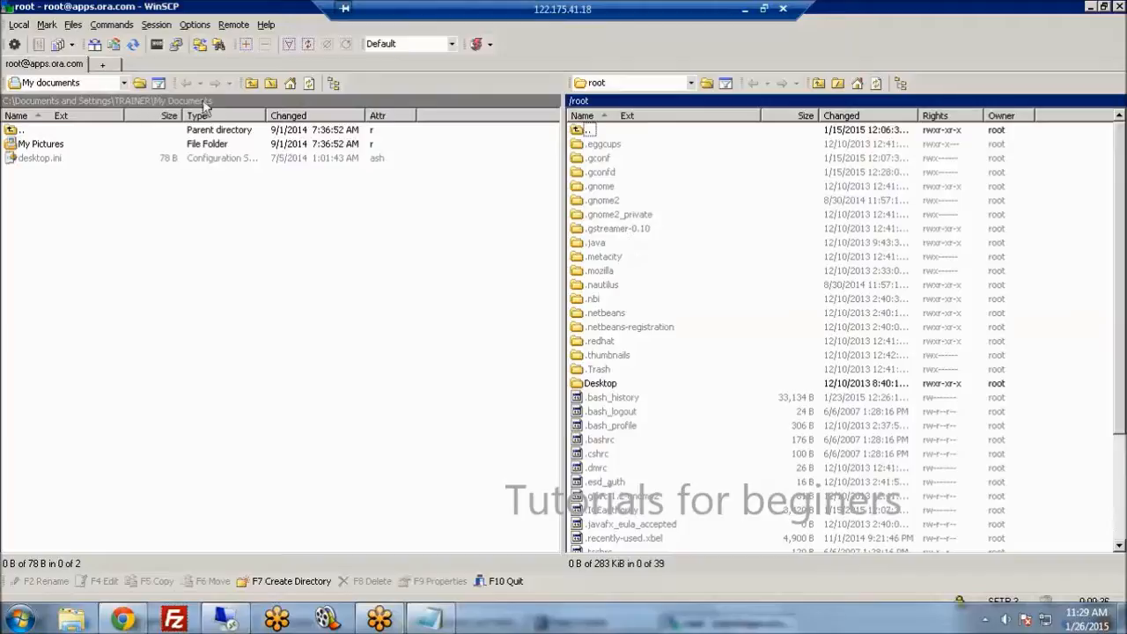
{"action": "left_click", "coordinate": [124, 84]}
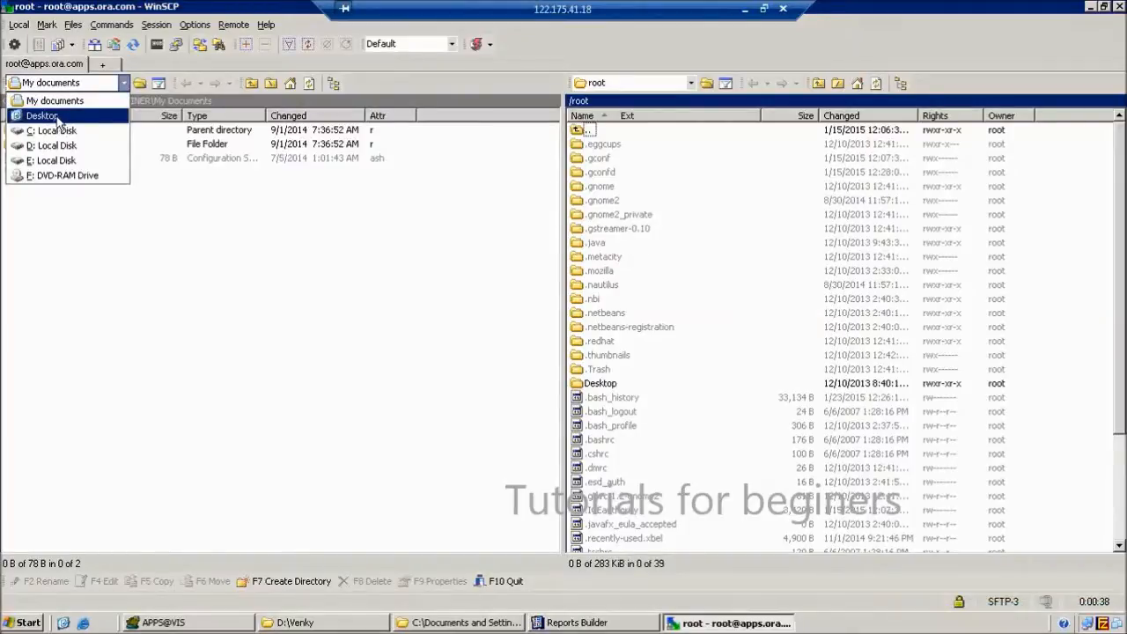
{"action": "left_click", "coordinate": [56, 118]}
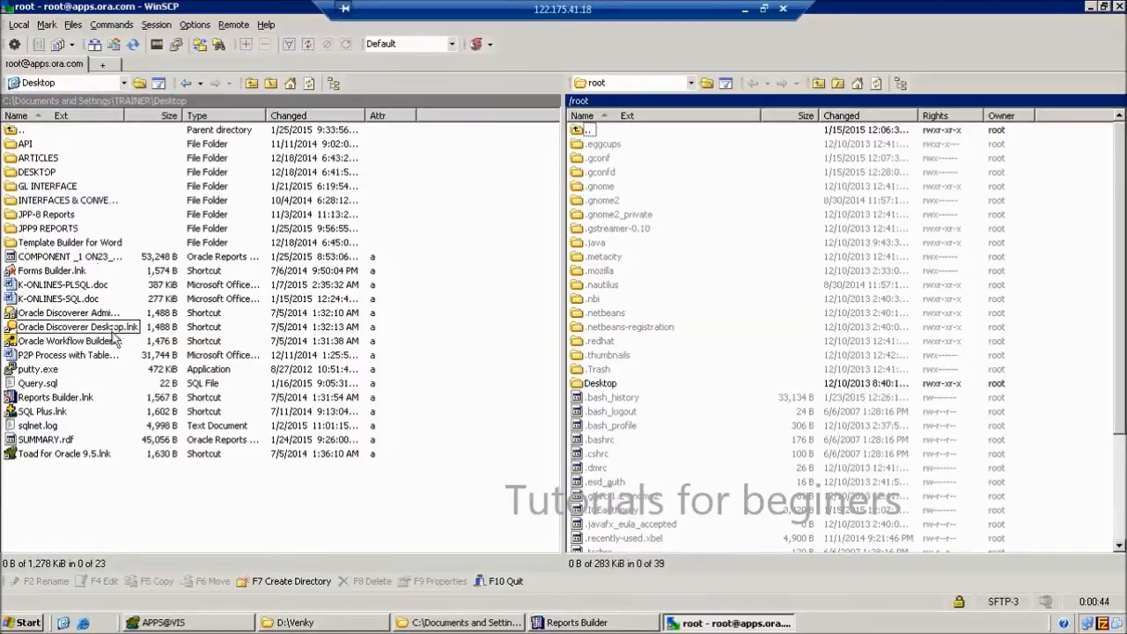
{"action": "left_click", "coordinate": [685, 621]}
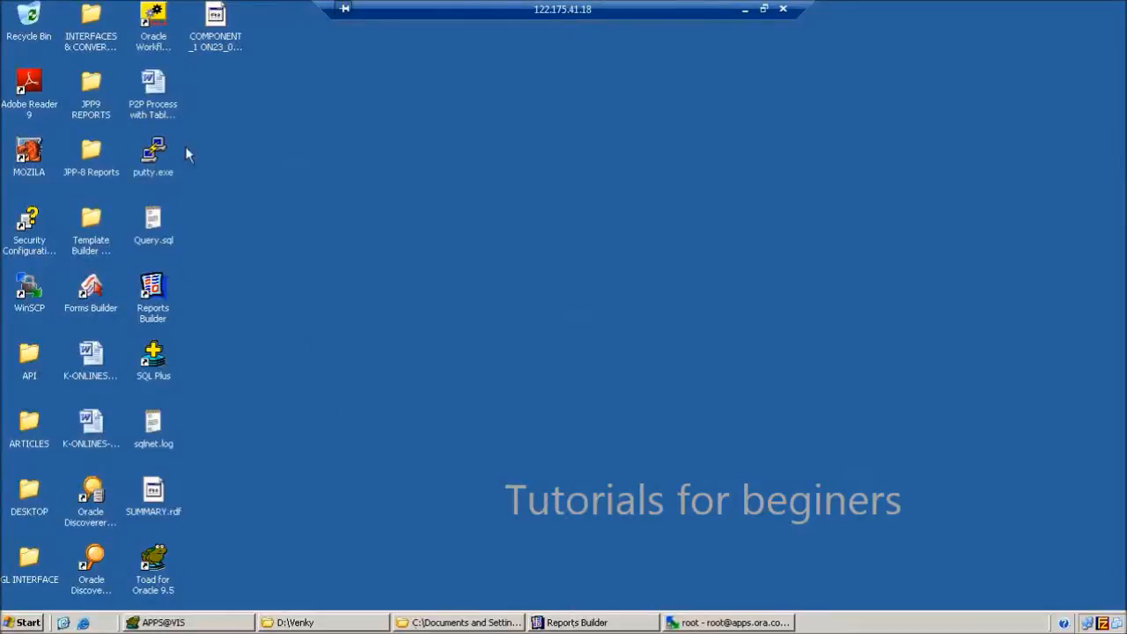
Restore WinSCP and drill the remote pane from / down to /apps/aptest/VIS/apps/apps_st.
{"action": "left_click", "coordinate": [750, 622]}
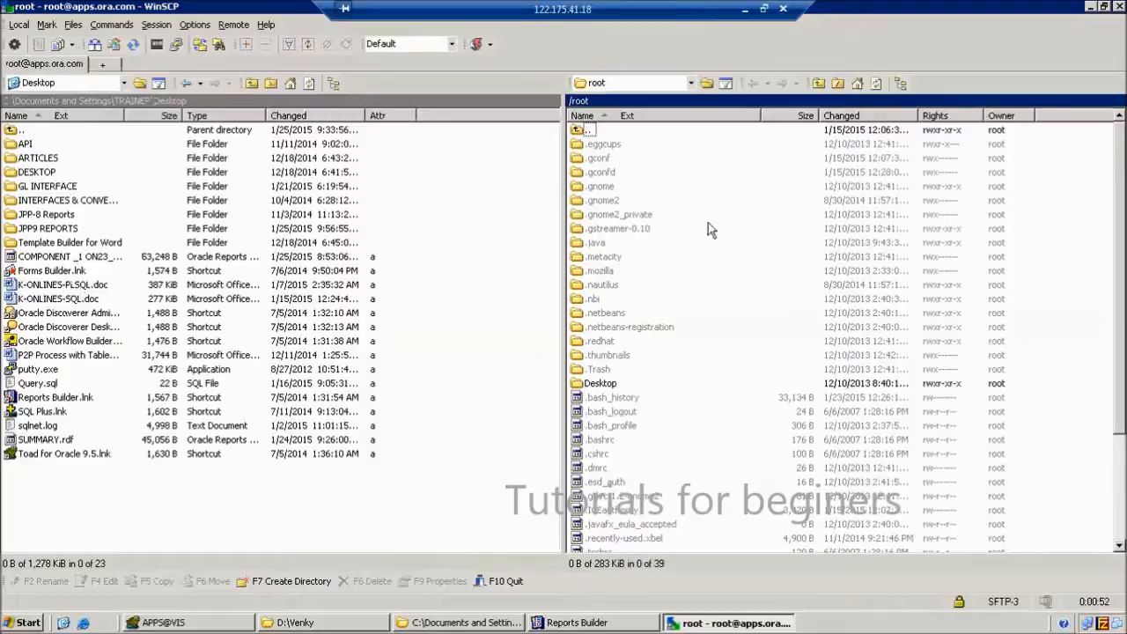
{"action": "left_click", "coordinate": [692, 84]}
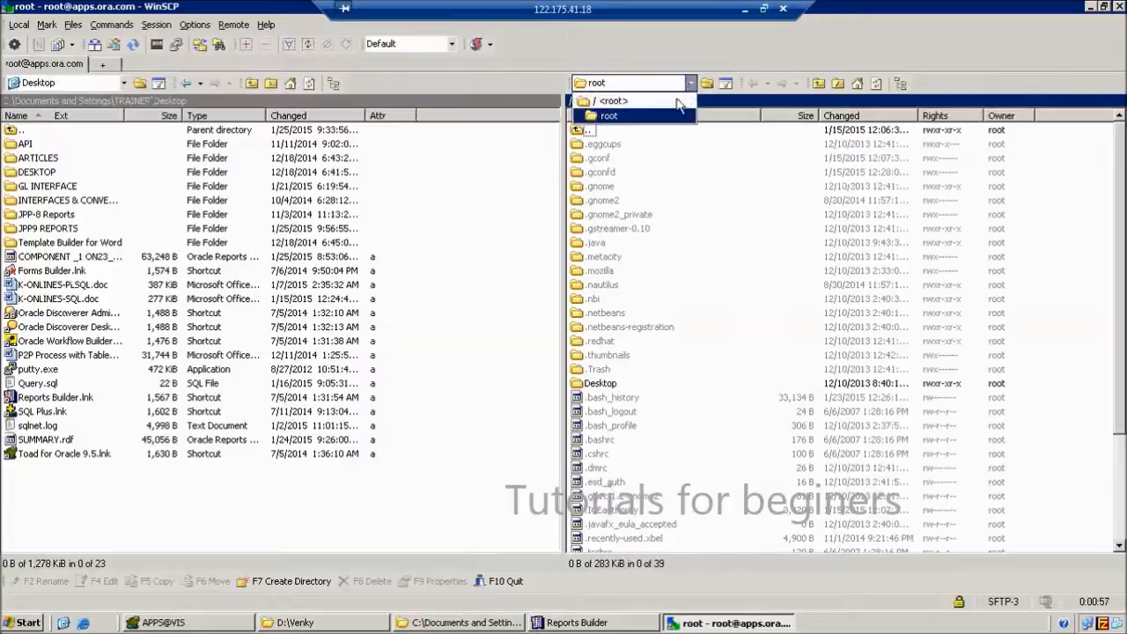
{"action": "left_click", "coordinate": [616, 103]}
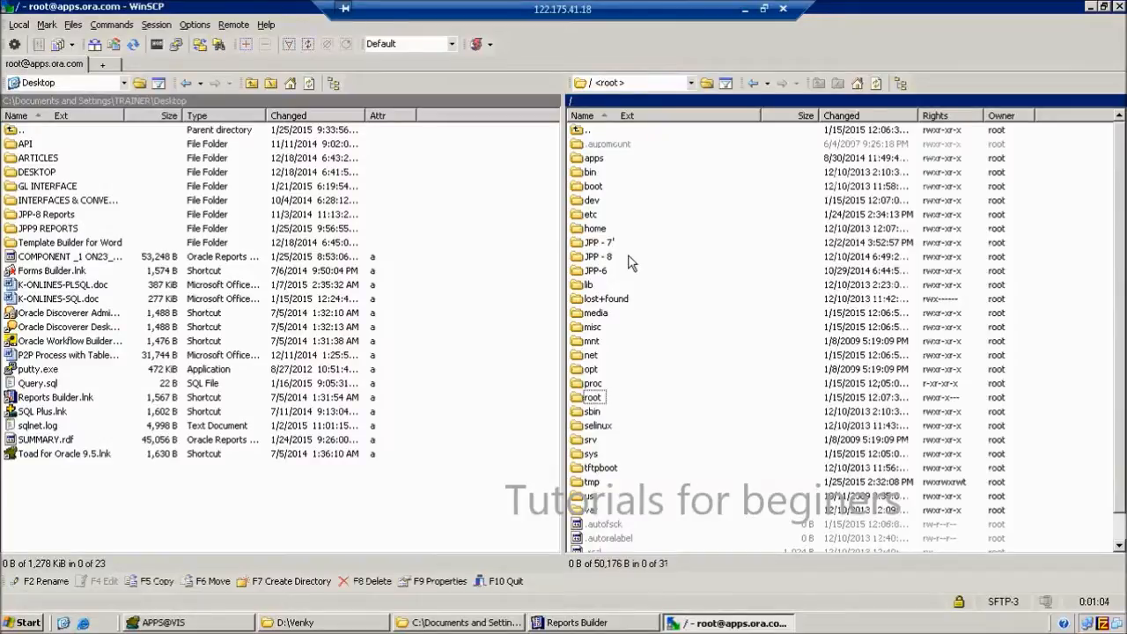
{"action": "double_click", "coordinate": [574, 159]}
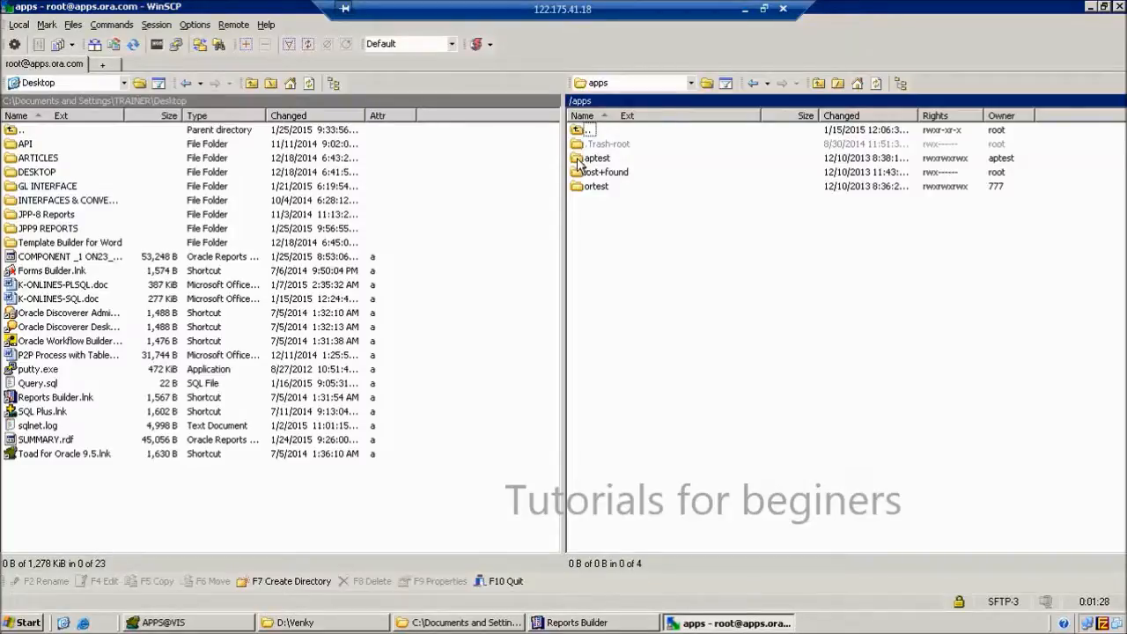
{"action": "double_click", "coordinate": [578, 162]}
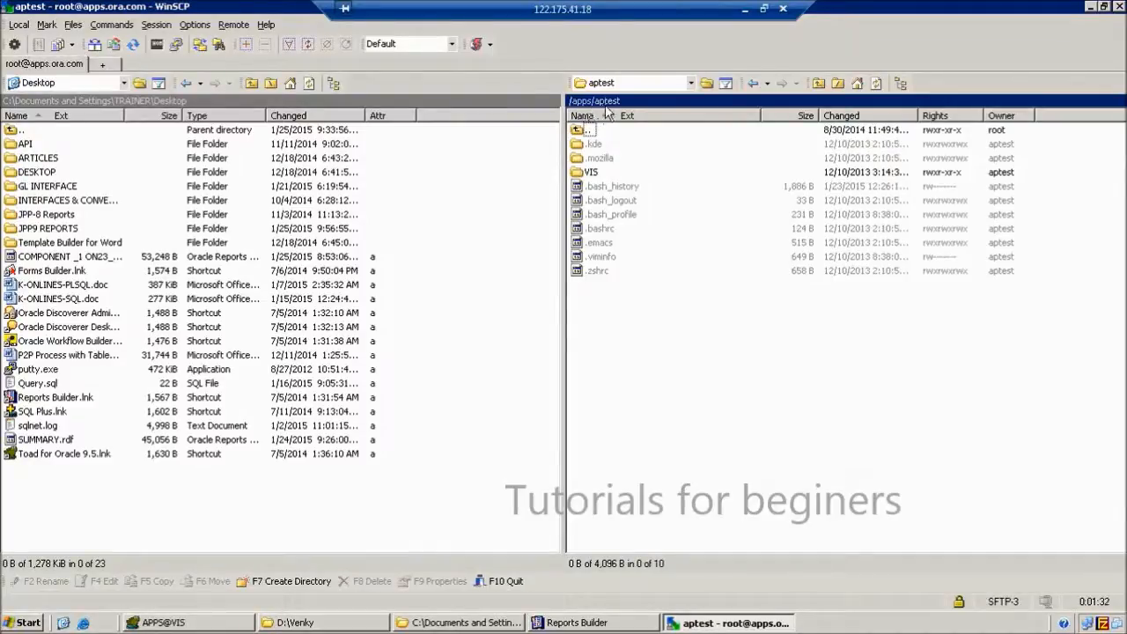
{"action": "double_click", "coordinate": [581, 173]}
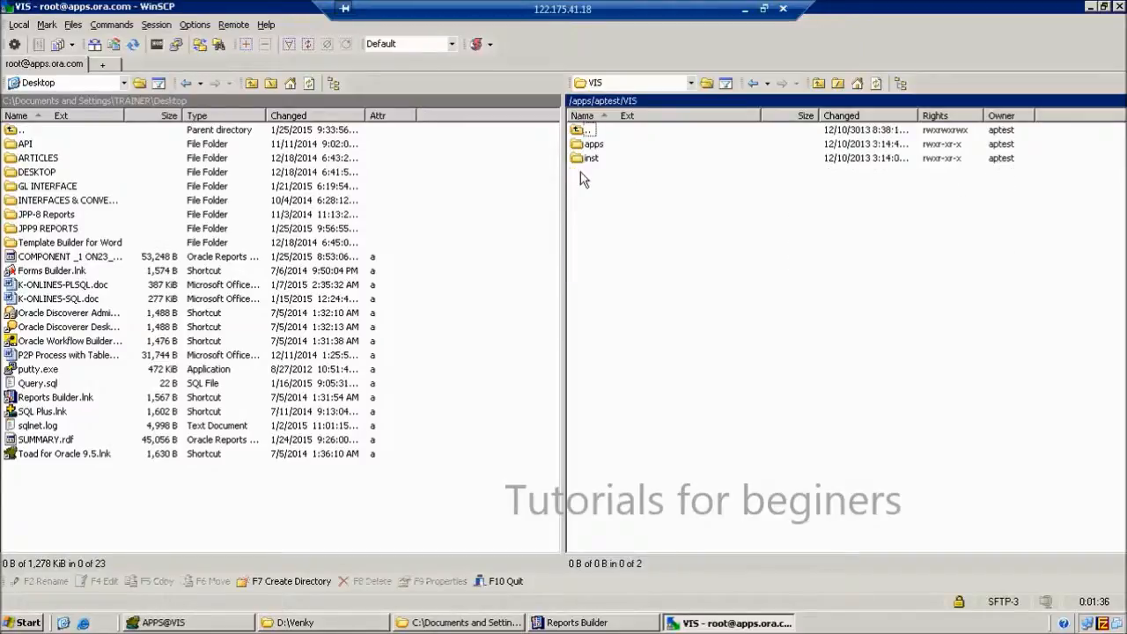
{"action": "double_click", "coordinate": [579, 146]}
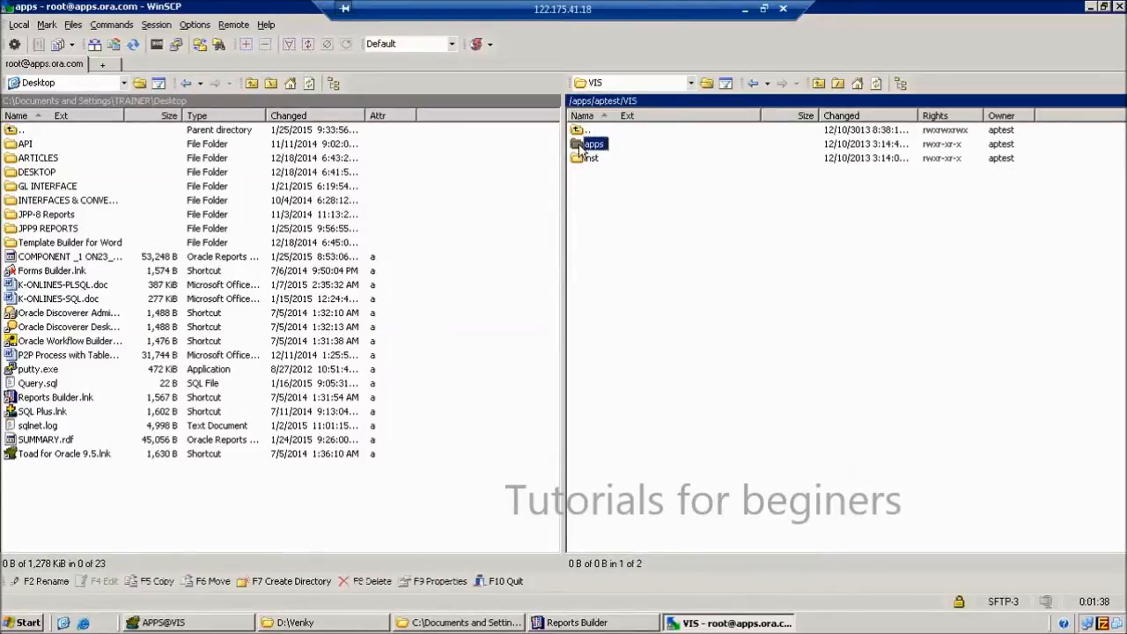
{"action": "double_click", "coordinate": [583, 146]}
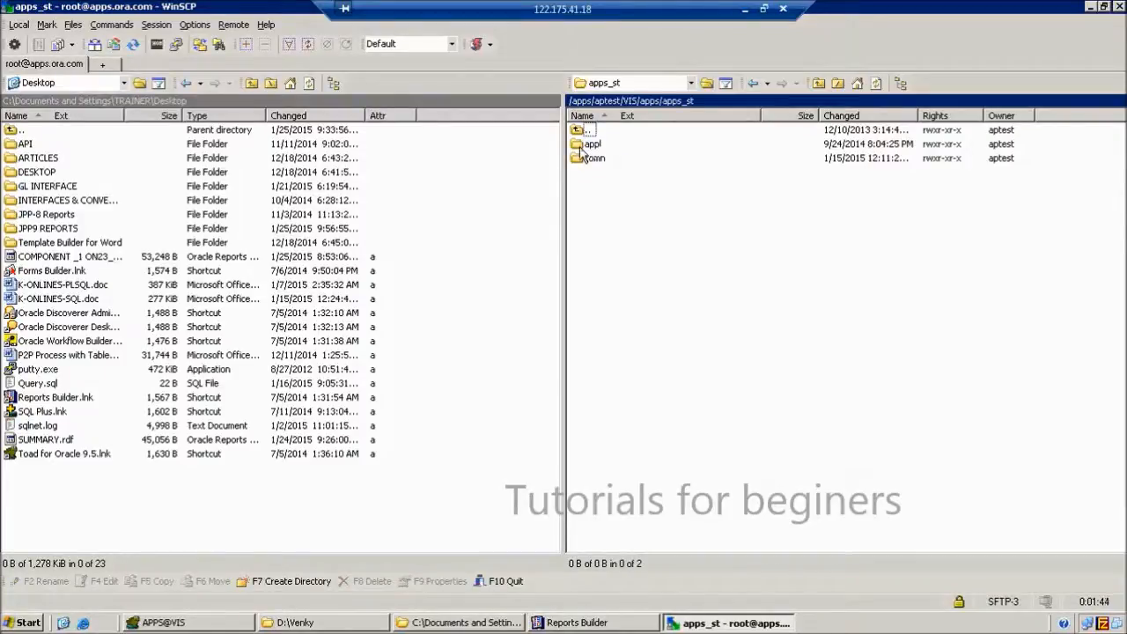
Open the appl folder and then the po folder among its 203 product folders.
{"action": "double_click", "coordinate": [583, 145]}
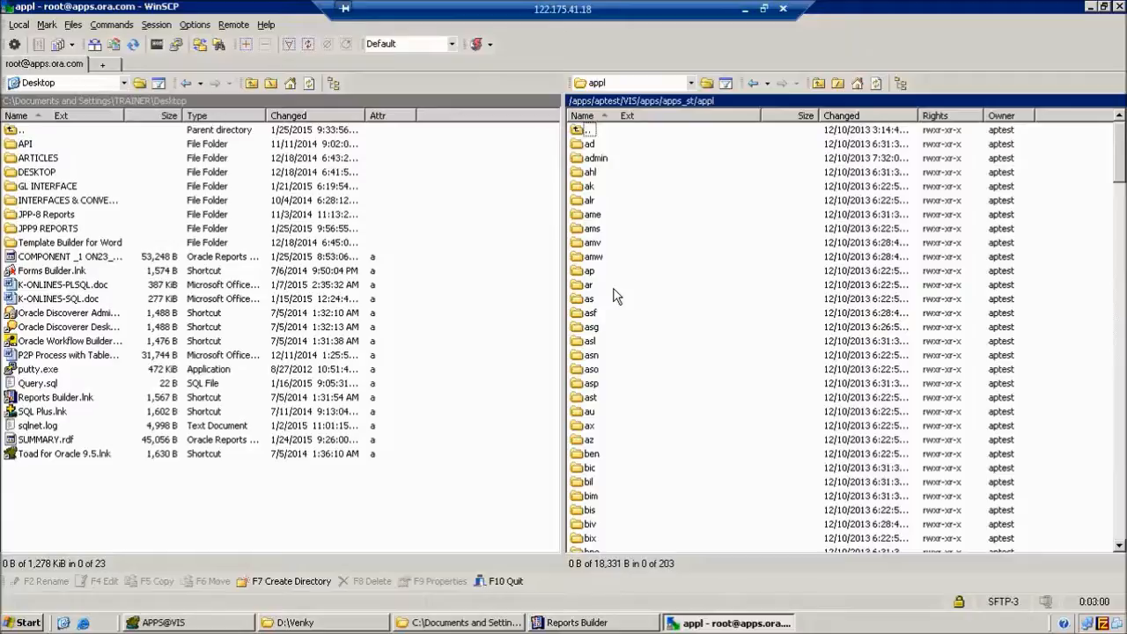
{"action": "left_click", "coordinate": [594, 244]}
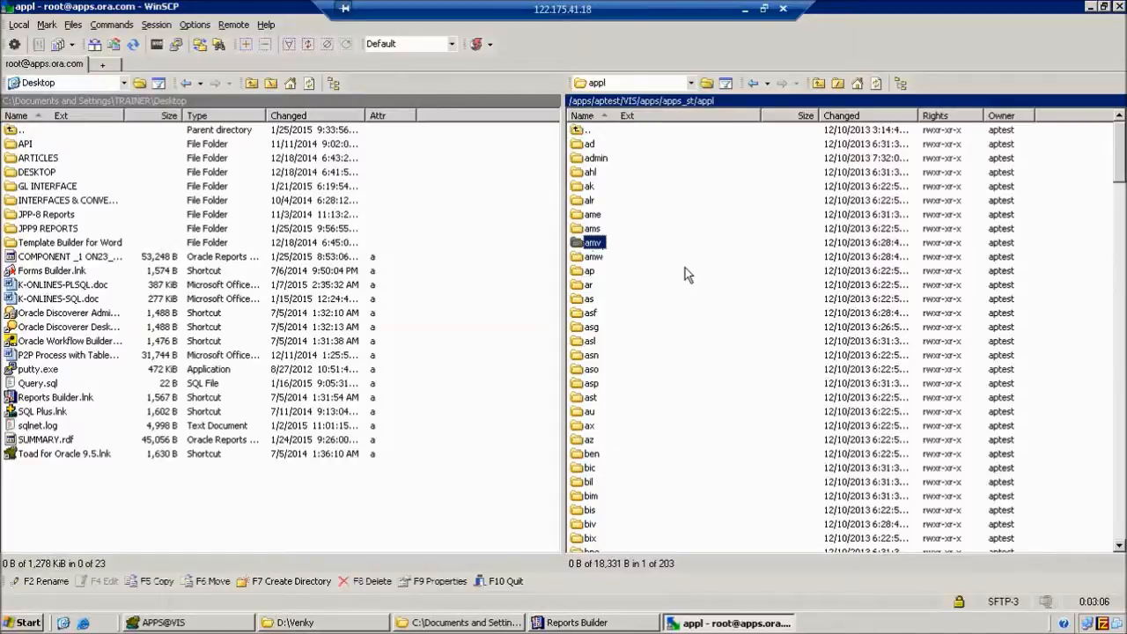
{"action": "type", "text": "po"}
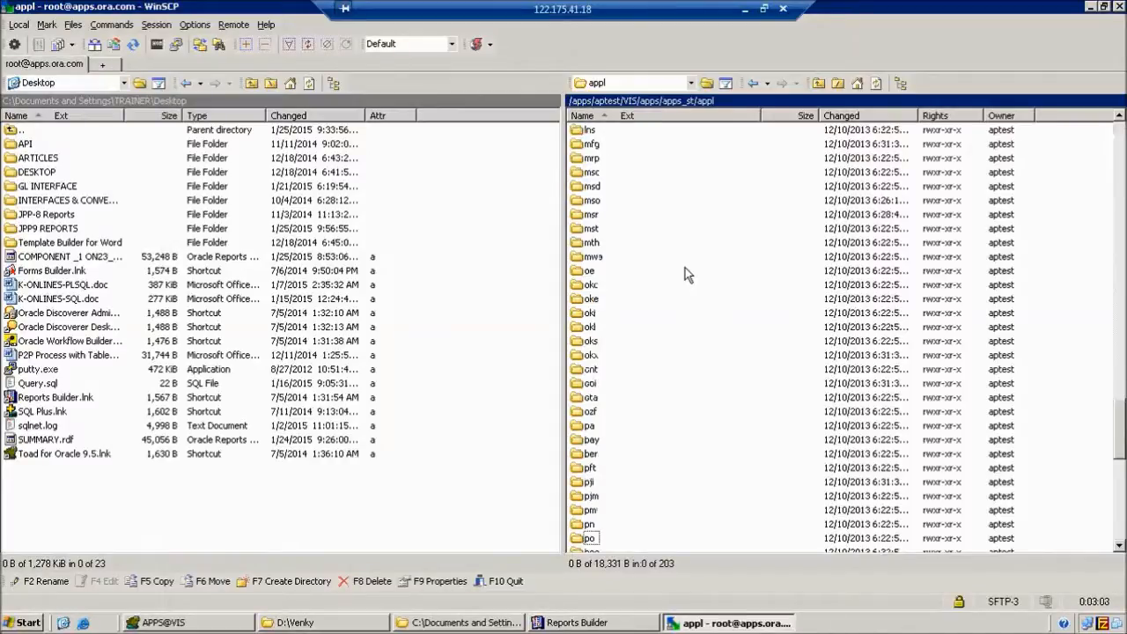
{"action": "scroll", "coordinate": [683, 329], "scroll_direction": "down", "scroll_amount": 3}
{"action": "left_click", "coordinate": [586, 412]}
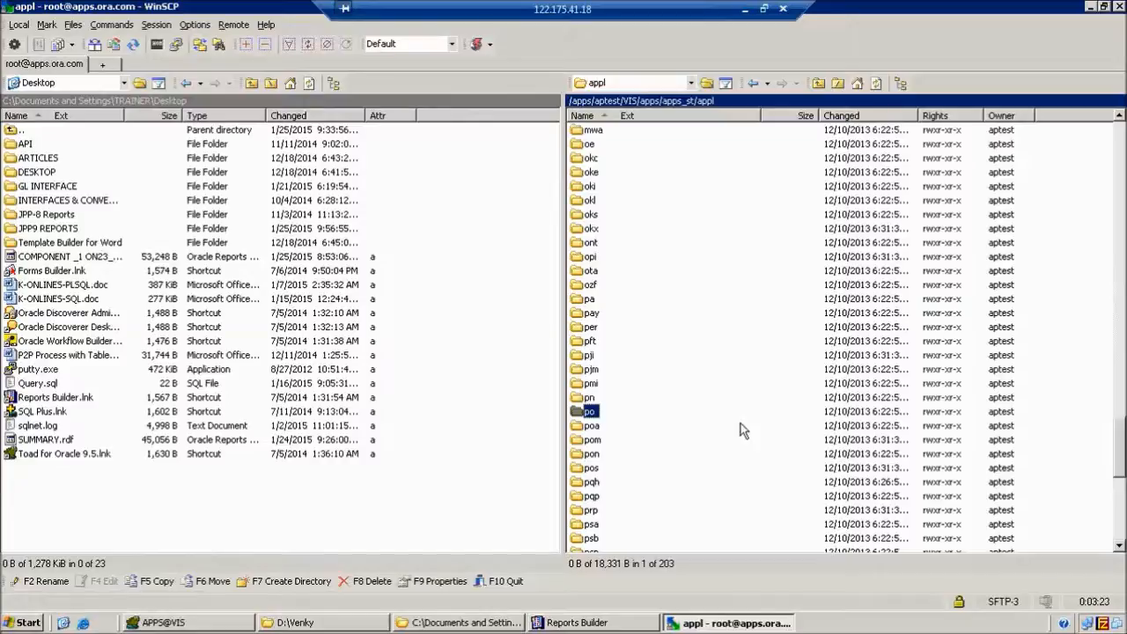
{"action": "double_click", "coordinate": [581, 411]}
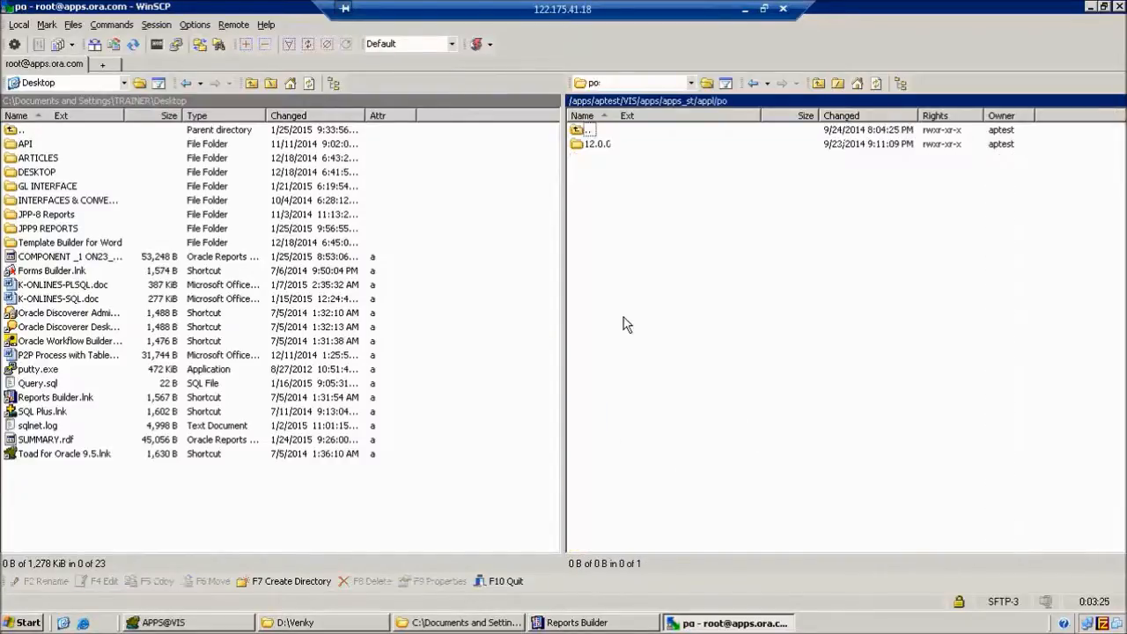
Open po/12.0.0/reports/US and scroll through its 321 existing .rdf report files.
{"action": "double_click", "coordinate": [596, 146]}
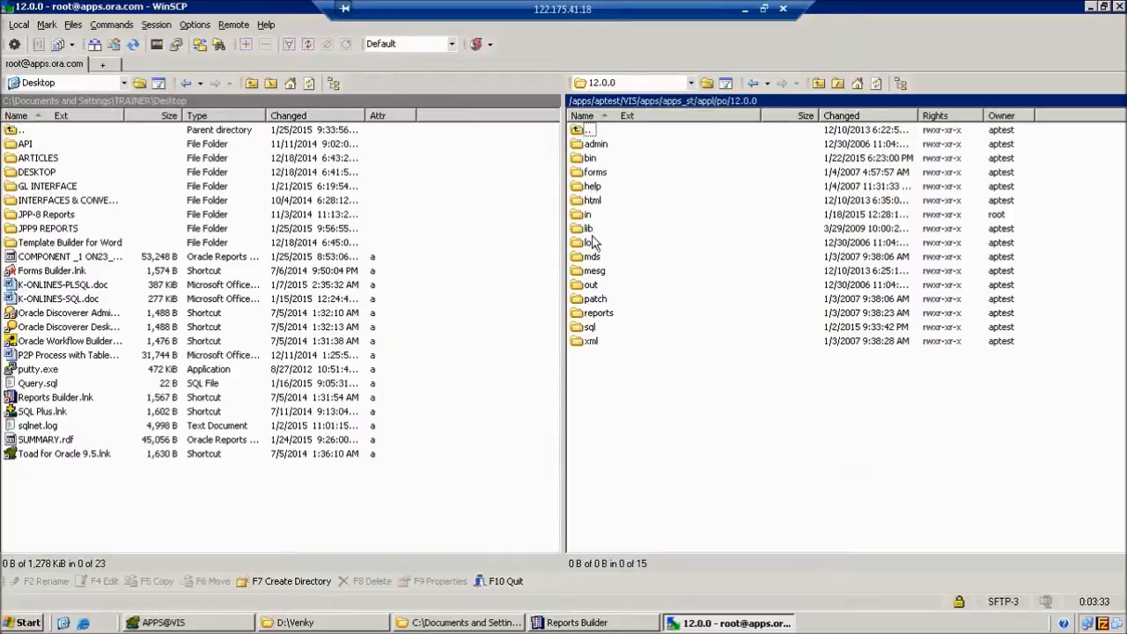
{"action": "left_click", "coordinate": [595, 317]}
{"action": "double_click", "coordinate": [595, 319]}
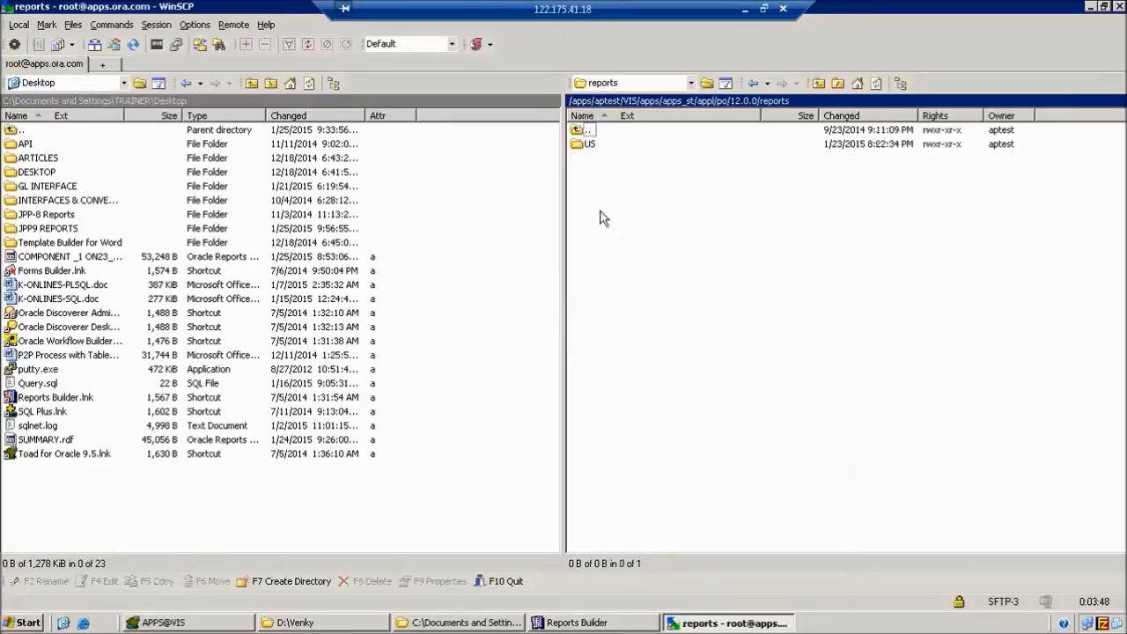
{"action": "double_click", "coordinate": [583, 146]}
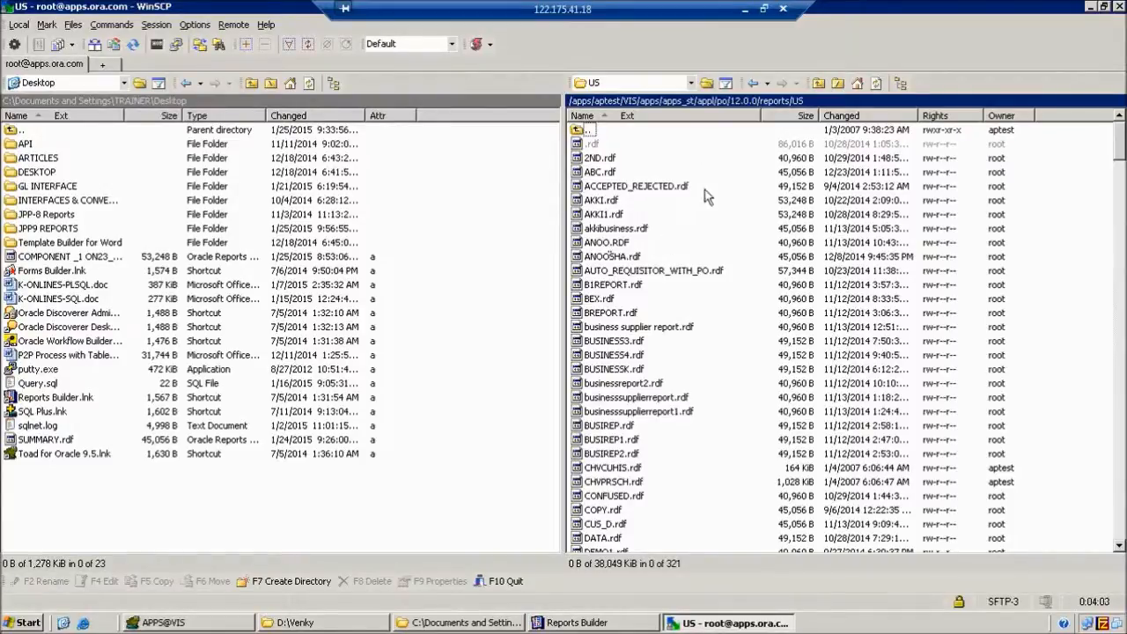
{"action": "scroll", "coordinate": [705, 221], "scroll_direction": "down", "scroll_amount": 15}
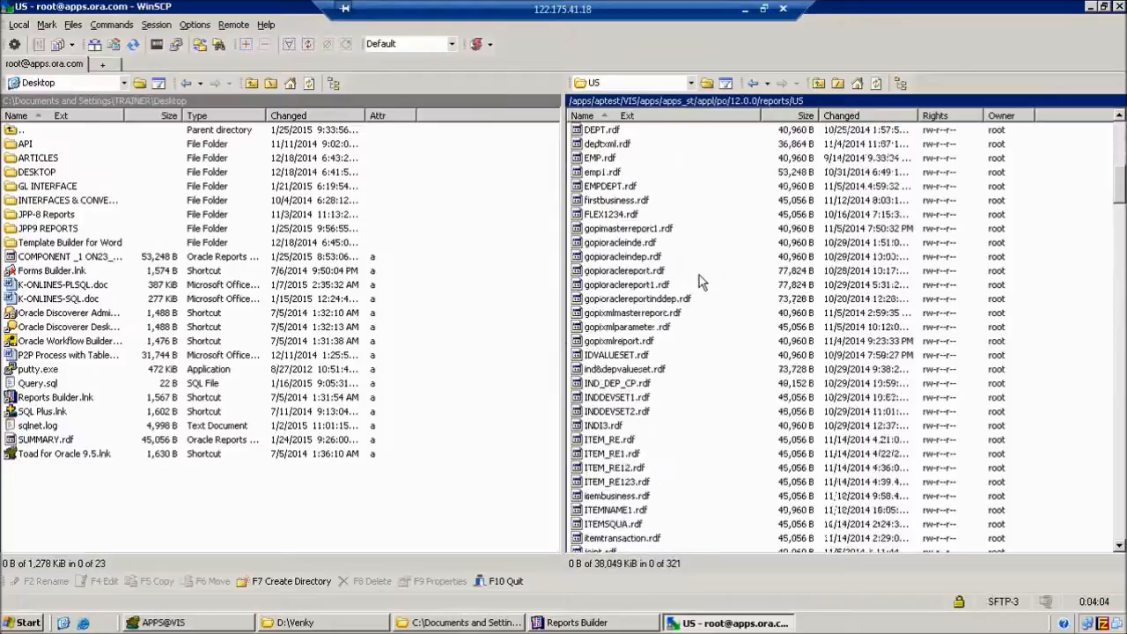
{"action": "scroll", "coordinate": [701, 282], "scroll_direction": "down", "scroll_amount": 20}
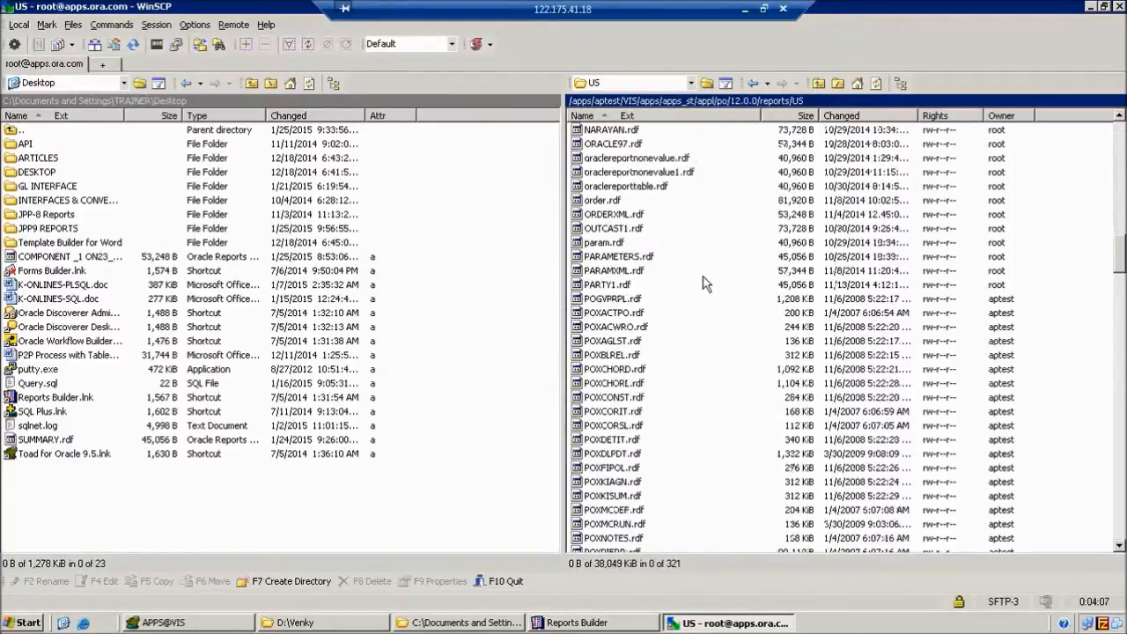
{"action": "scroll", "coordinate": [705, 283], "scroll_direction": "down", "scroll_amount": 20}
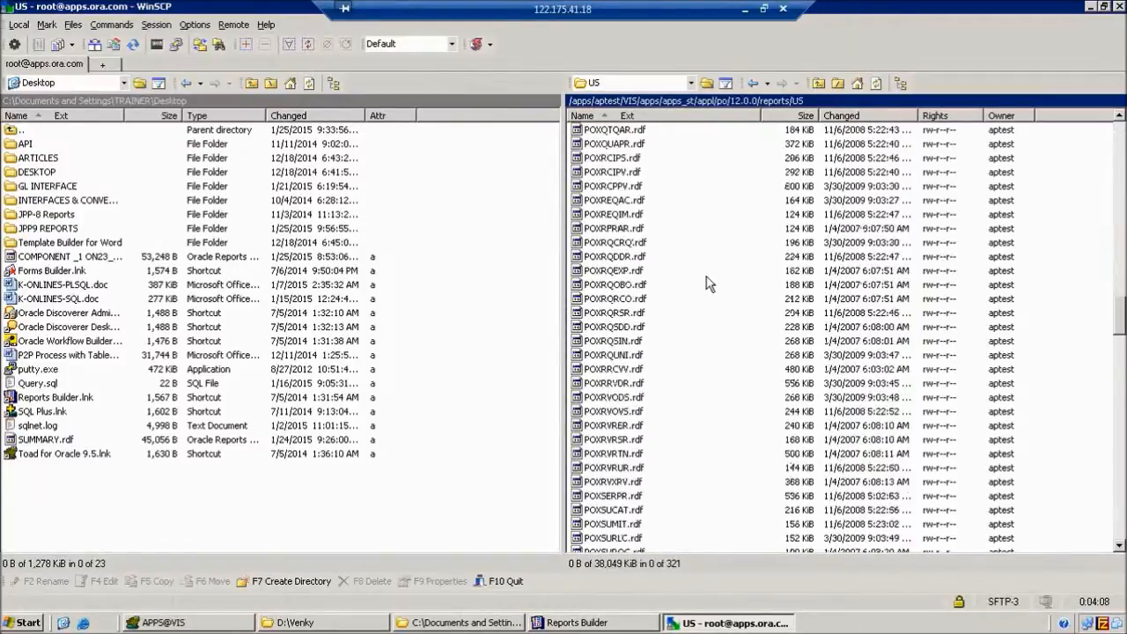
{"action": "scroll", "coordinate": [709, 284], "scroll_direction": "down", "scroll_amount": 10}
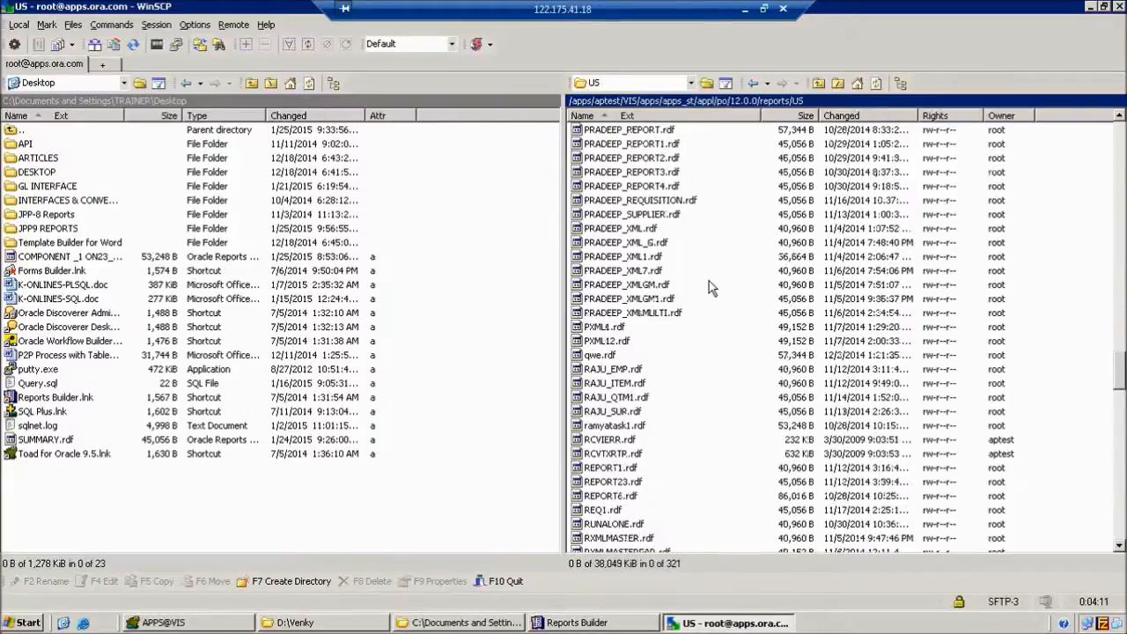
{"action": "scroll", "coordinate": [709, 280], "scroll_direction": "up", "scroll_amount": 20}
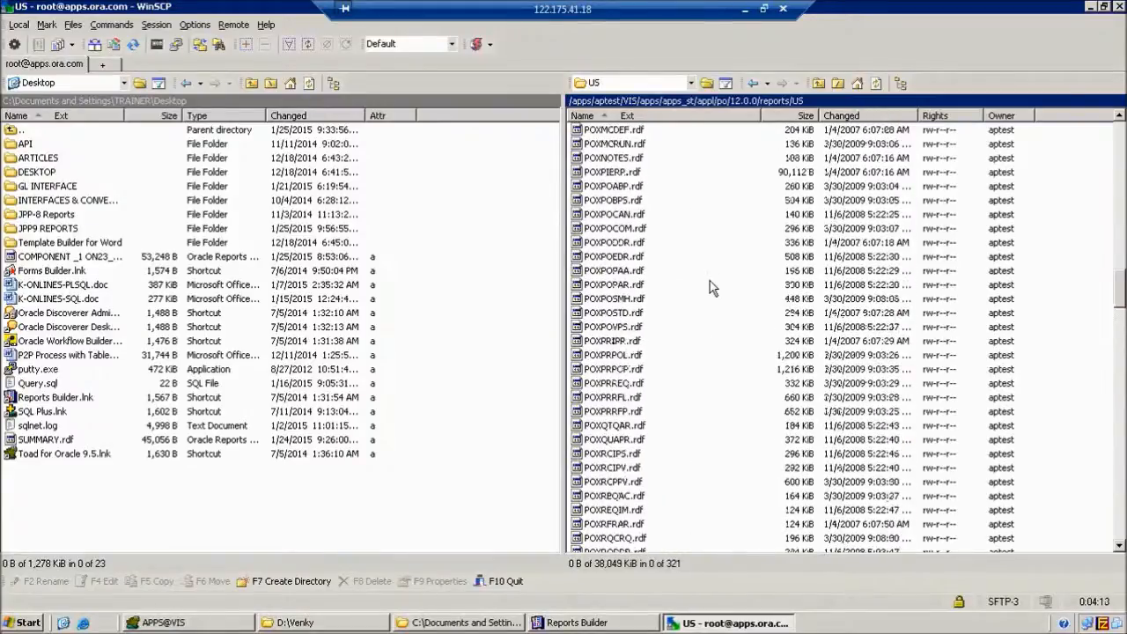
{"action": "scroll", "coordinate": [710, 283], "scroll_direction": "up", "scroll_amount": 20}
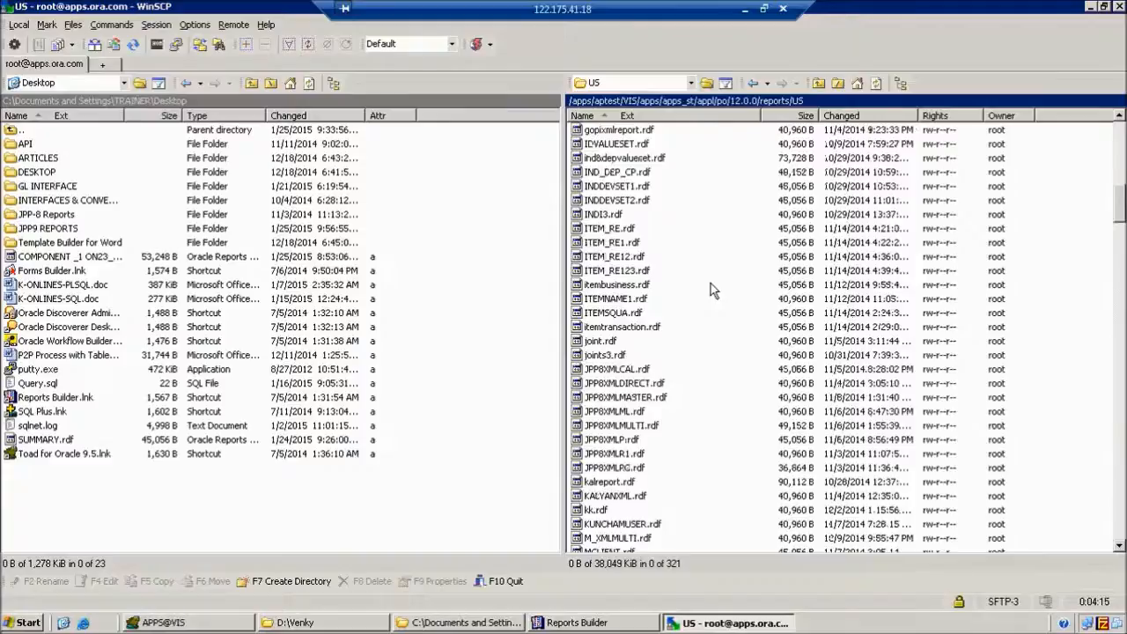
{"action": "scroll", "coordinate": [711, 284], "scroll_direction": "up", "scroll_amount": 12}
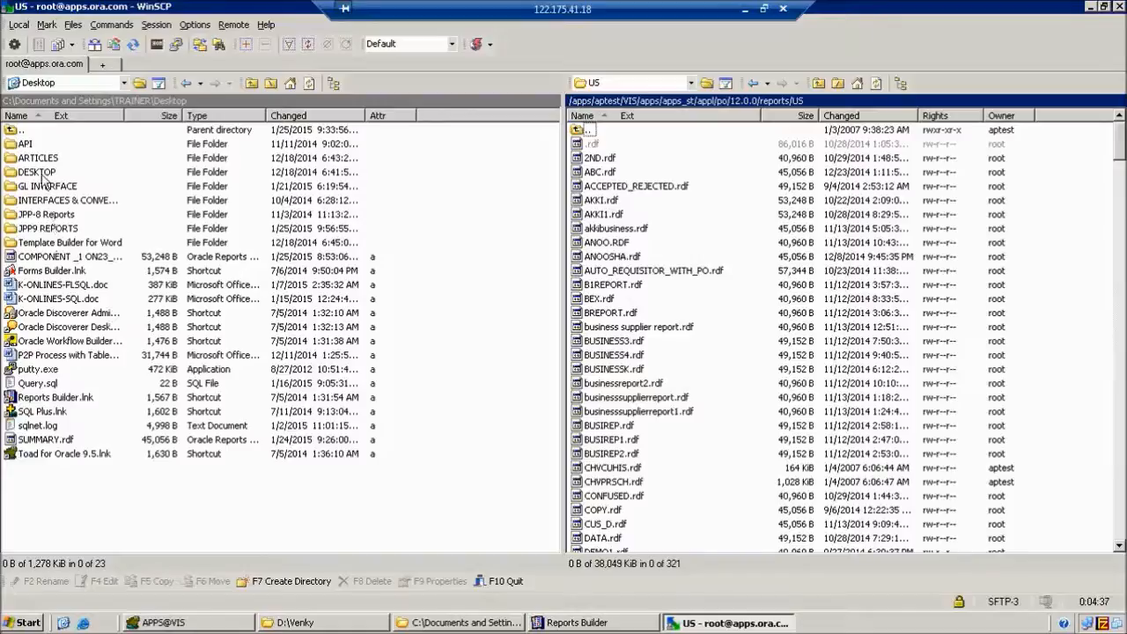
Open the local JPP9 REPORTS\APPS REPORTS folder and try dragging JPP9_USERRESP.rdf toward the server.
{"action": "double_click", "coordinate": [40, 228]}
{"action": "double_click", "coordinate": [40, 146]}
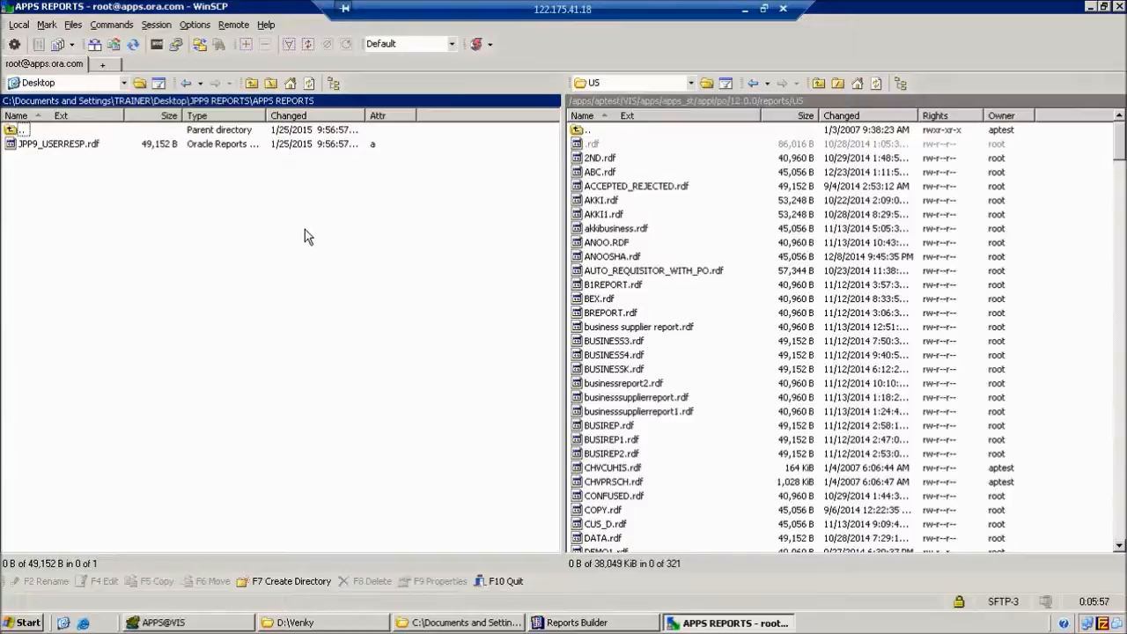
{"action": "mouse_move", "coordinate": [79, 152]}
{"action": "left_mouse_down"}
{"action": "mouse_move", "coordinate": [719, 258]}
{"action": "mouse_move", "coordinate": [431, 221]}
{"action": "mouse_move", "coordinate": [308, 219]}
{"action": "mouse_move", "coordinate": [88, 163]}
{"action": "left_mouse_up"}
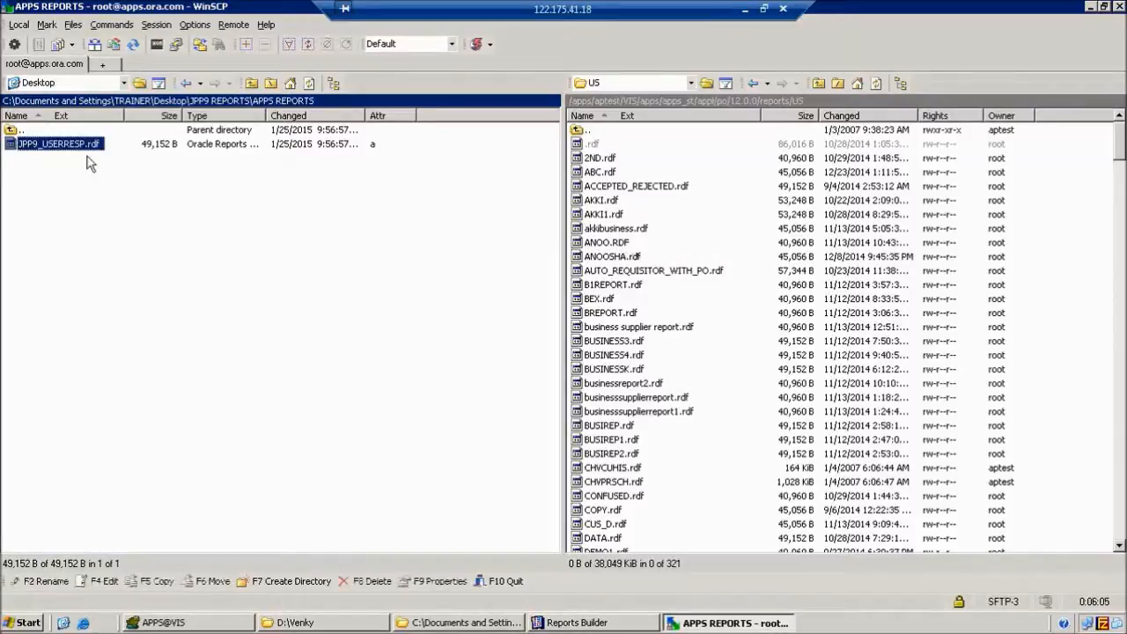
{"action": "left_click", "coordinate": [88, 163]}
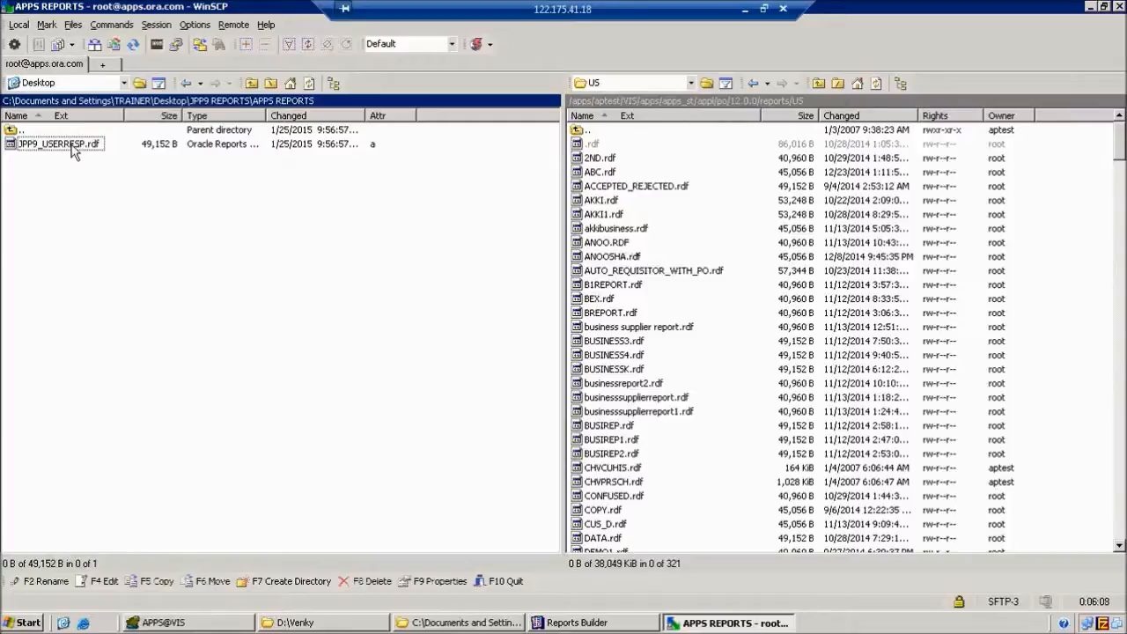
{"action": "left_click", "coordinate": [72, 147]}
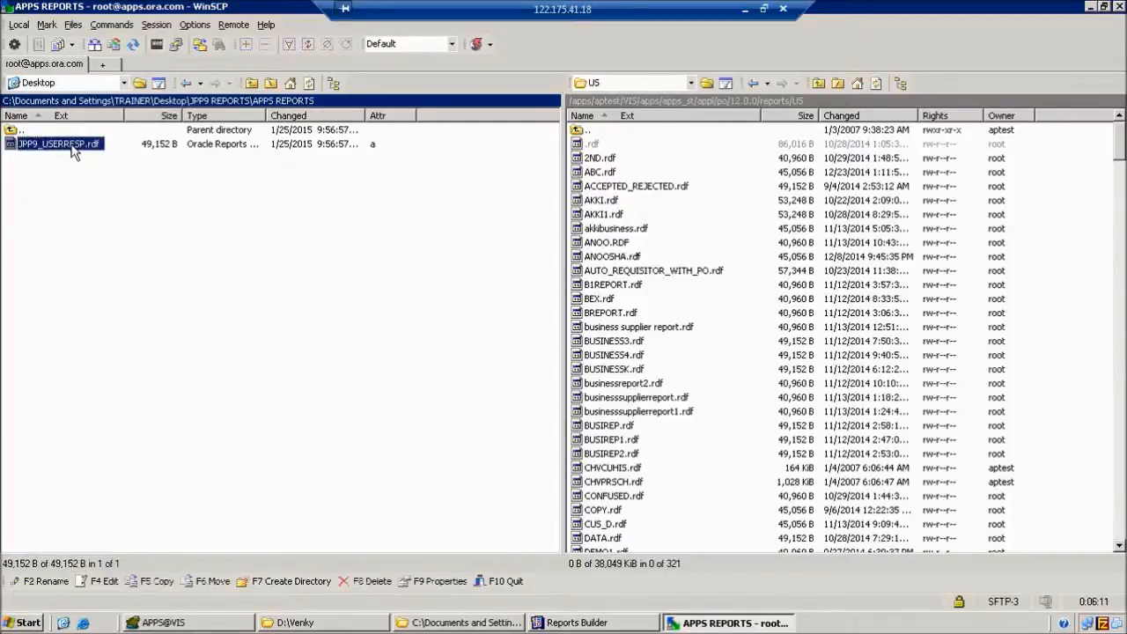
{"action": "right_click", "coordinate": [73, 148]}
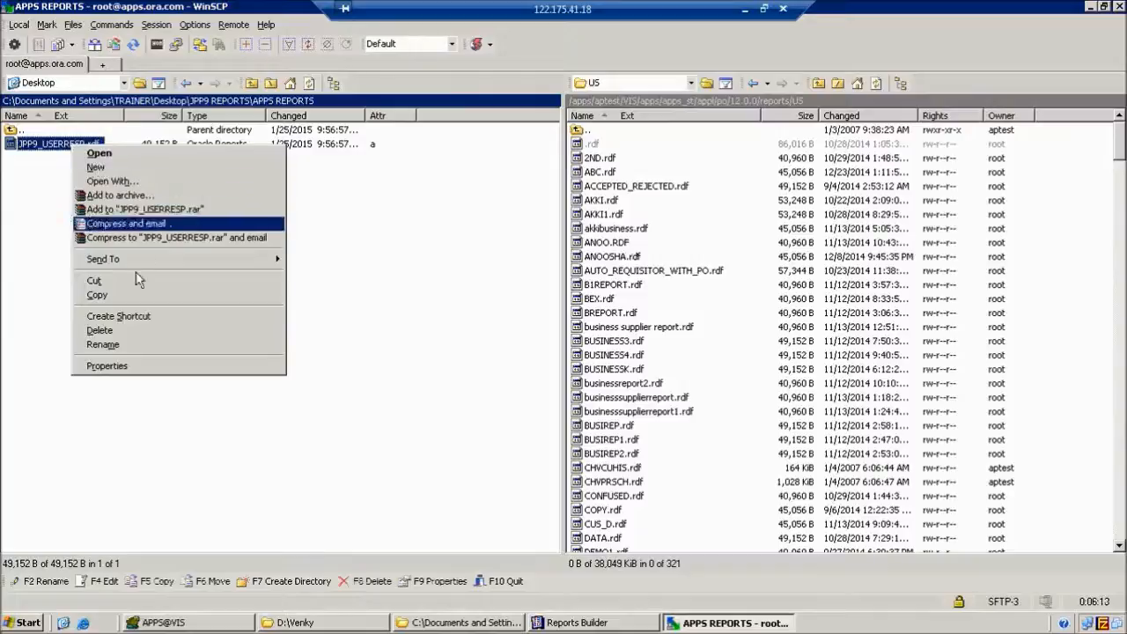
{"action": "left_click", "coordinate": [37, 177]}
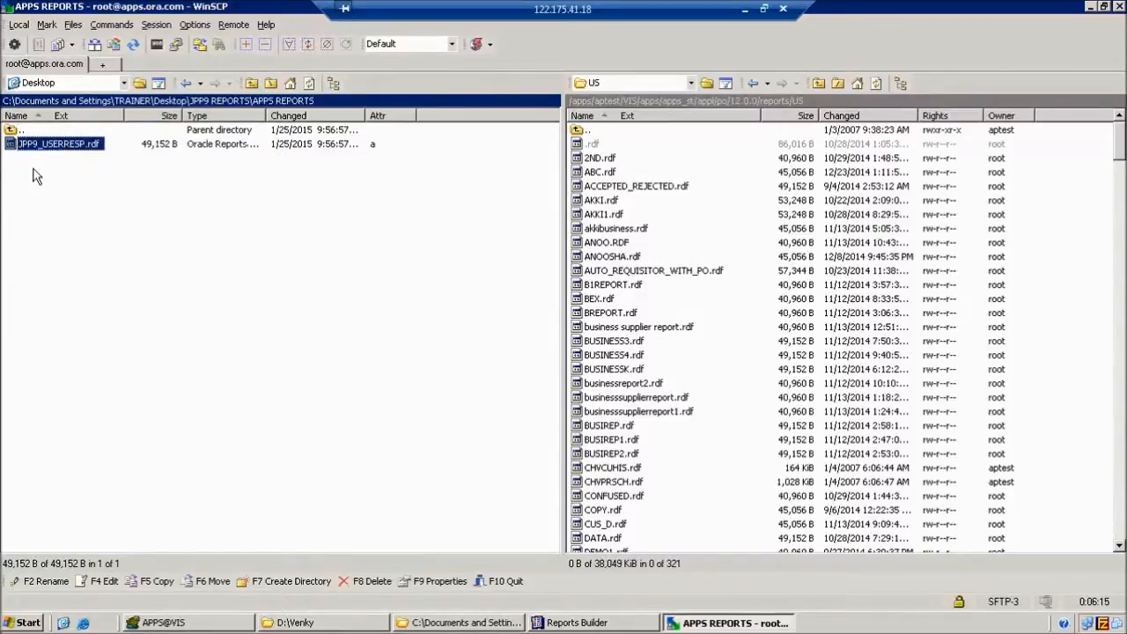
{"action": "left_click", "coordinate": [39, 152]}
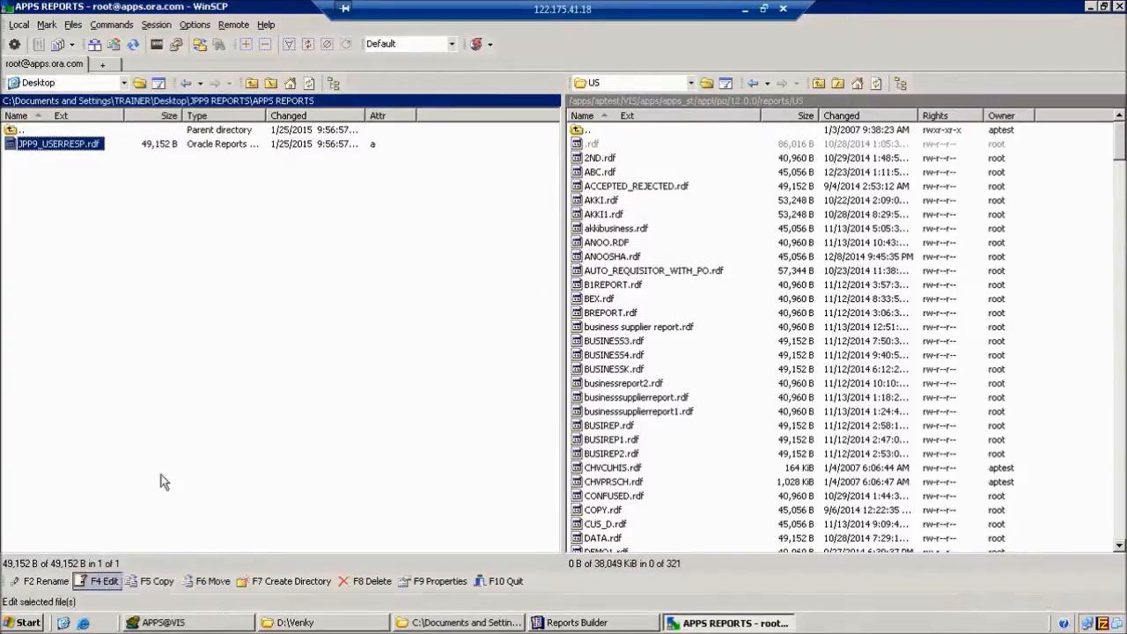
Copy JPP9_USERRESP.rdf from the local pane into the server's reports/US folder.
{"action": "left_click", "coordinate": [219, 394]}
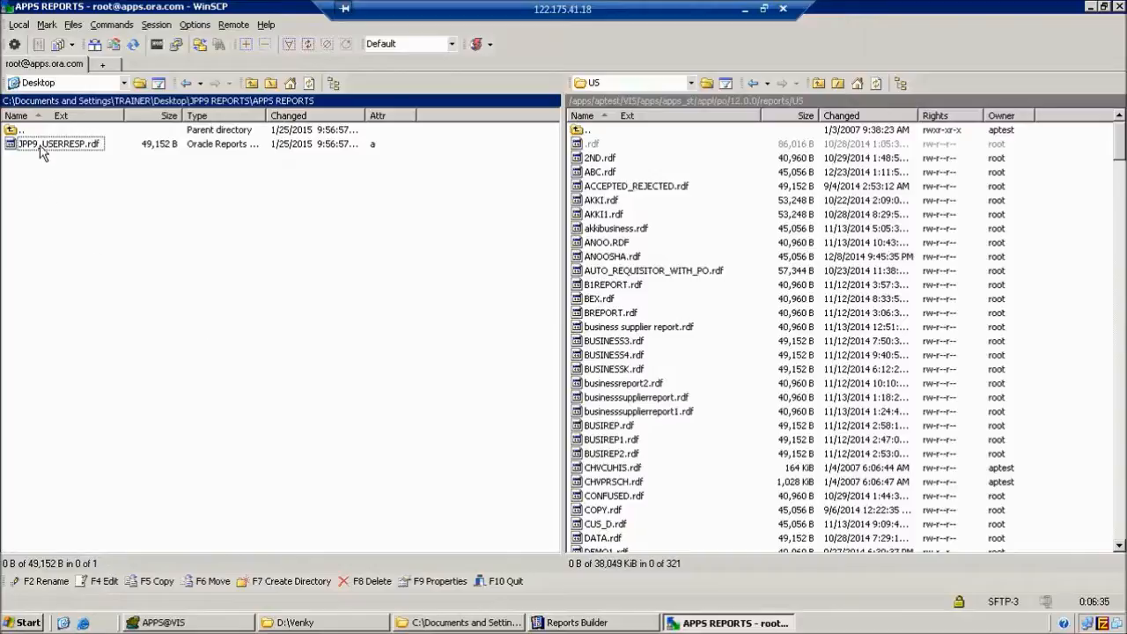
{"action": "left_click_drag", "start_coordinate": [41, 151], "coordinate": [765, 255]}
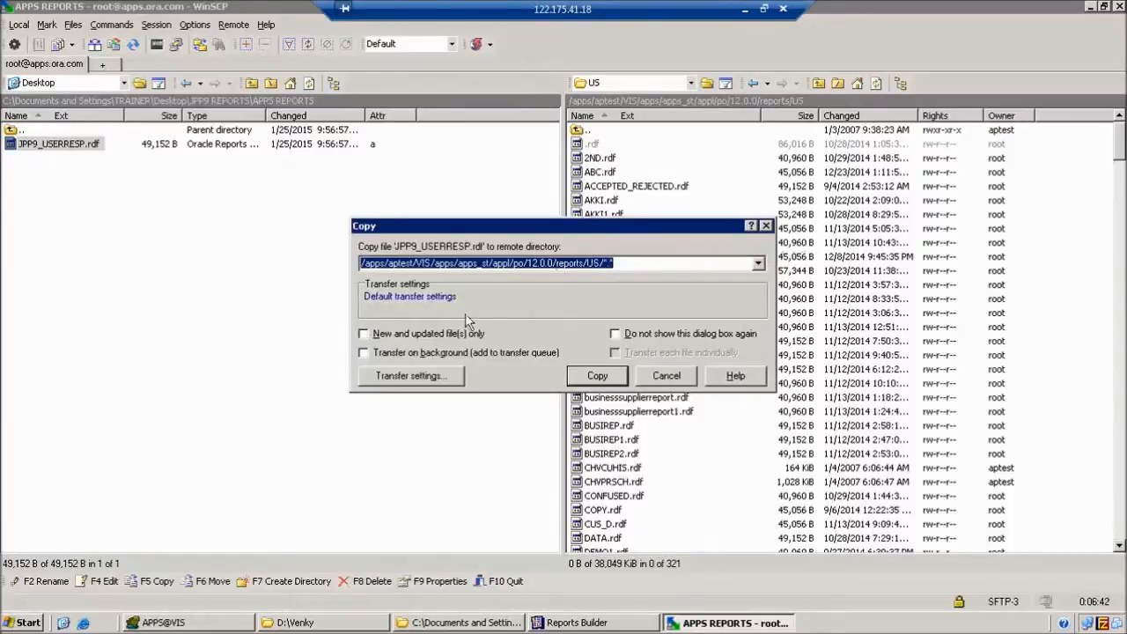
{"action": "left_click", "coordinate": [598, 376]}
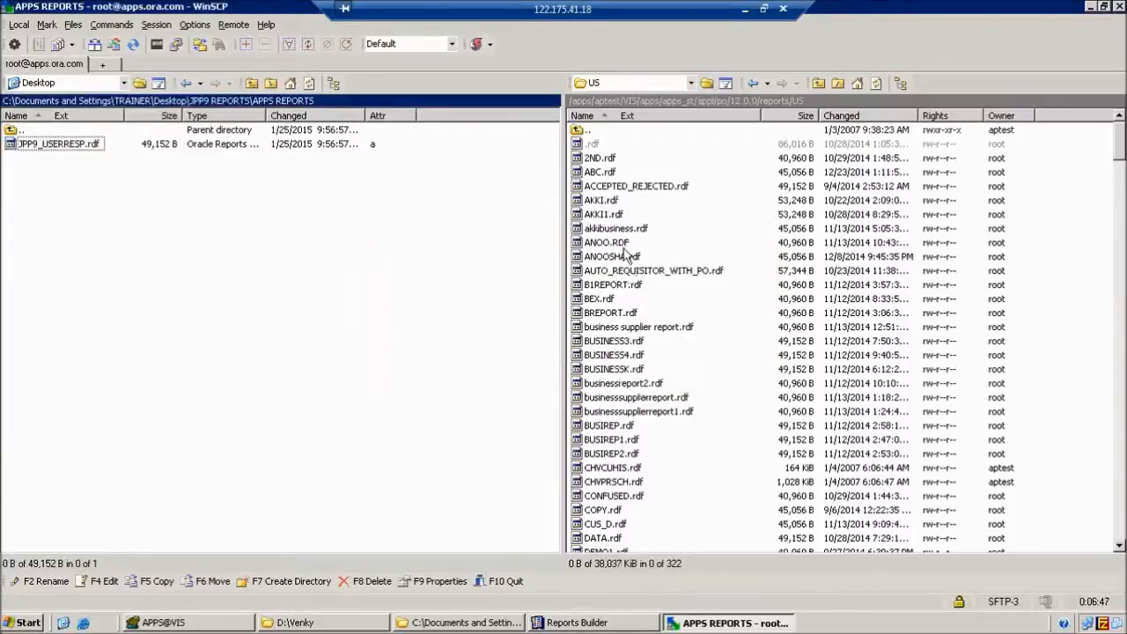
Find the uploaded JPP9_USERRESP.rdf in the remote US list, then show the desktop.
{"action": "left_click", "coordinate": [617, 214]}
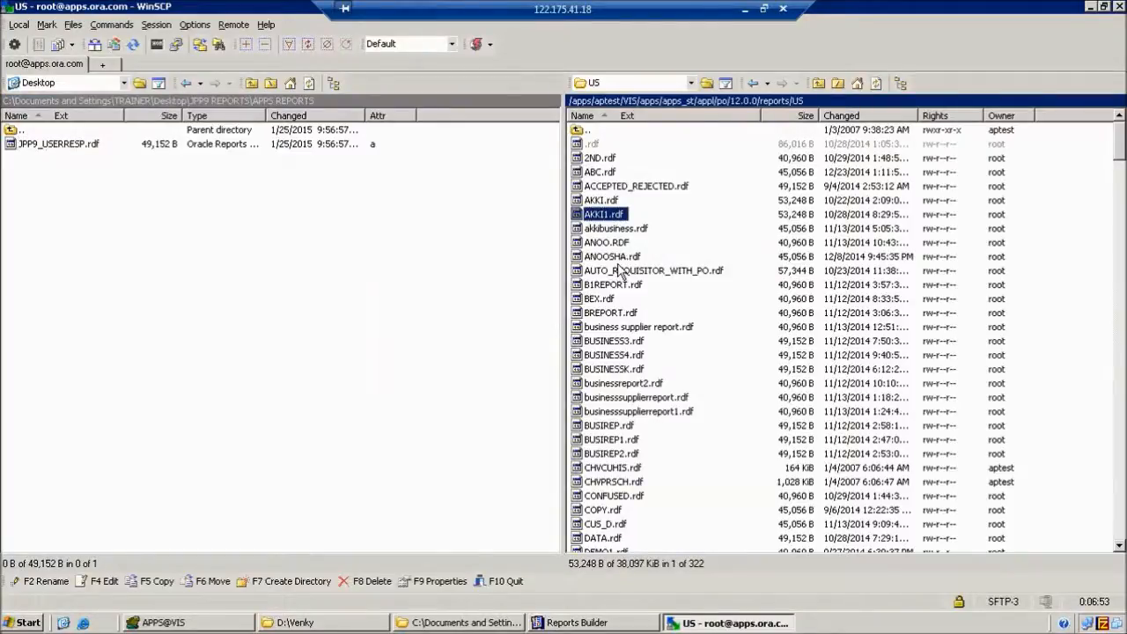
{"action": "key", "text": "j"}
{"action": "scroll", "coordinate": [642, 303], "scroll_direction": "down", "scroll_amount": 3}
{"action": "scroll", "coordinate": [642, 307], "scroll_direction": "down", "scroll_amount": 4}
{"action": "left_click", "coordinate": [624, 384]}
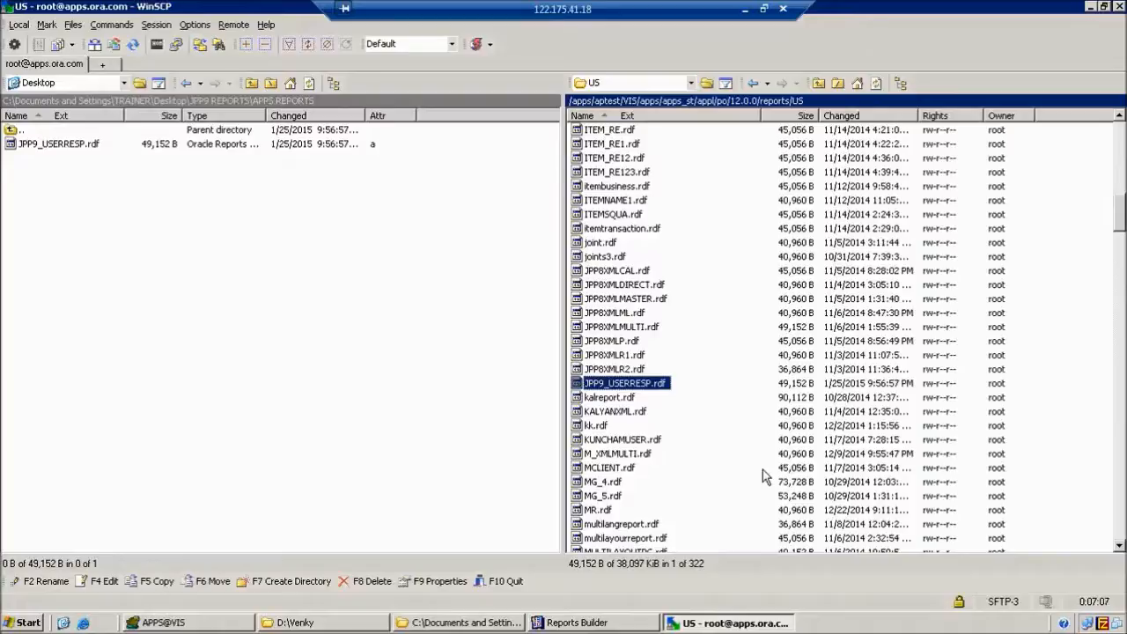
{"action": "key", "text": "super+d"}
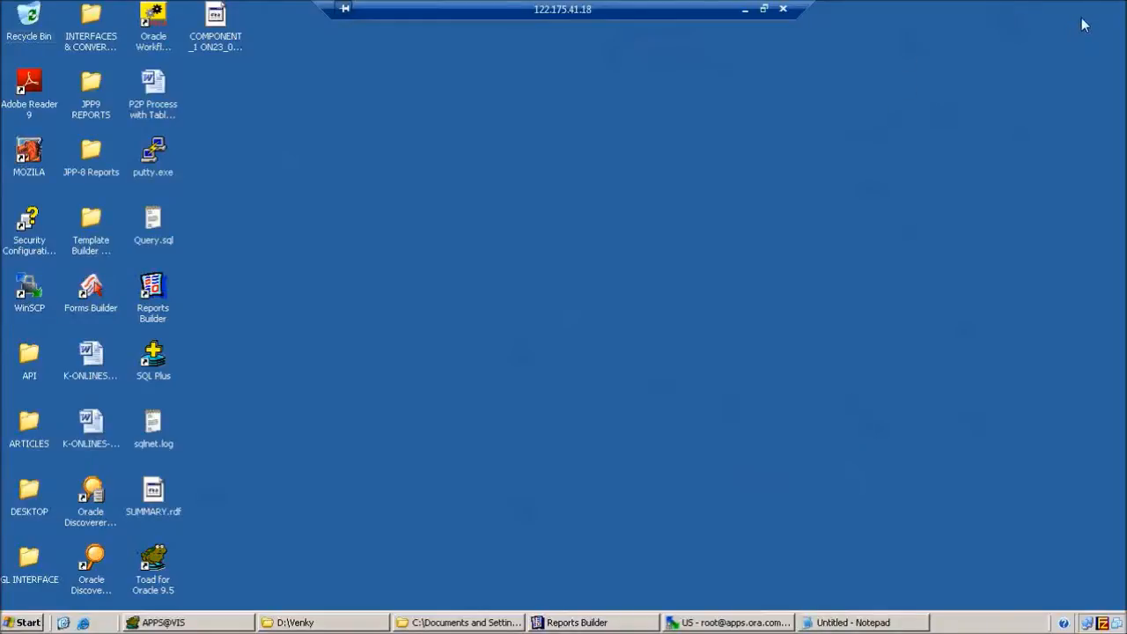
Refresh the desktop, launch Mozilla, and sign in to Oracle E-Business Suite with the account password.
{"action": "right_click", "coordinate": [513, 200]}
{"action": "left_click", "coordinate": [547, 225]}
{"action": "double_click", "coordinate": [28, 151]}
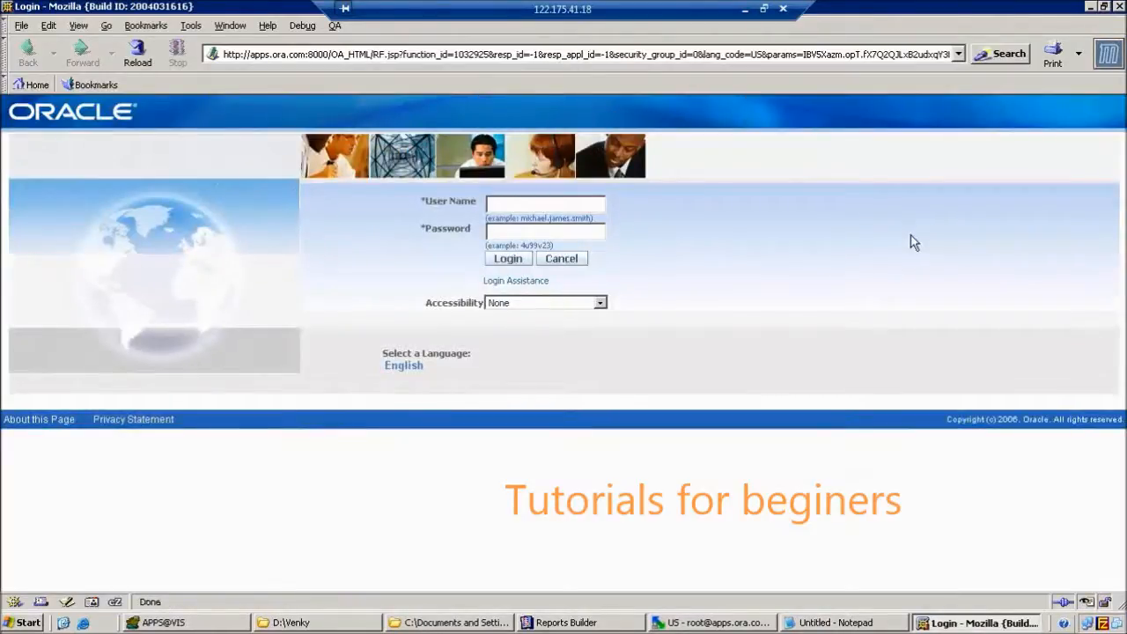
{"action": "type", "text": "demo90welcome"}
{"action": "key", "text": "Return"}
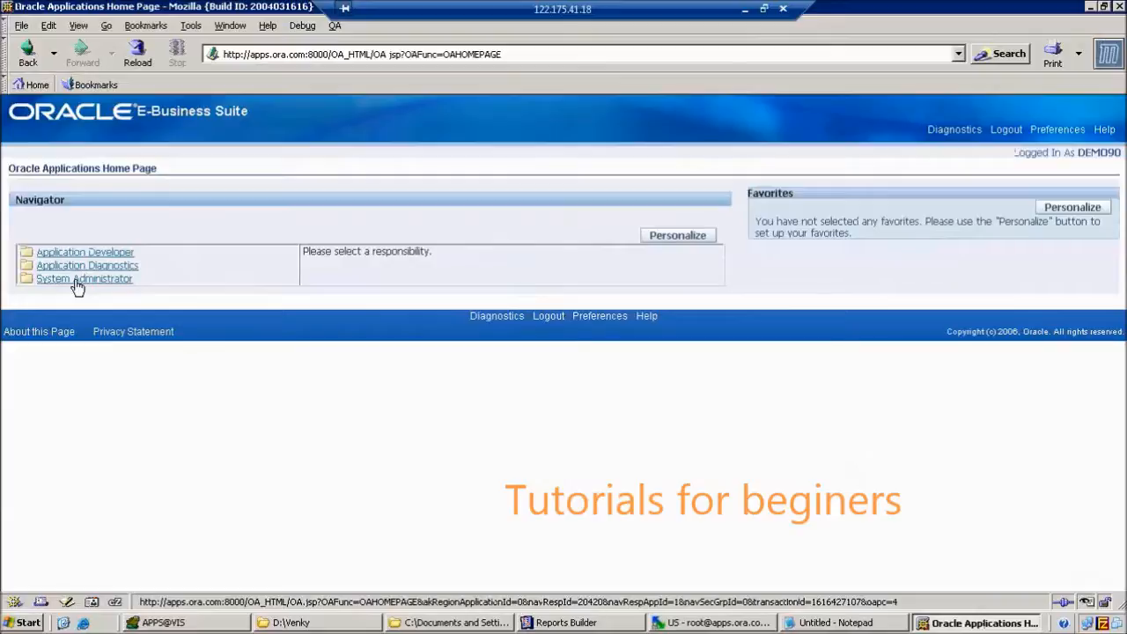
Expand System Administrator and scroll down to highlight the Concurrent : Program heading.
{"action": "left_click", "coordinate": [76, 282]}
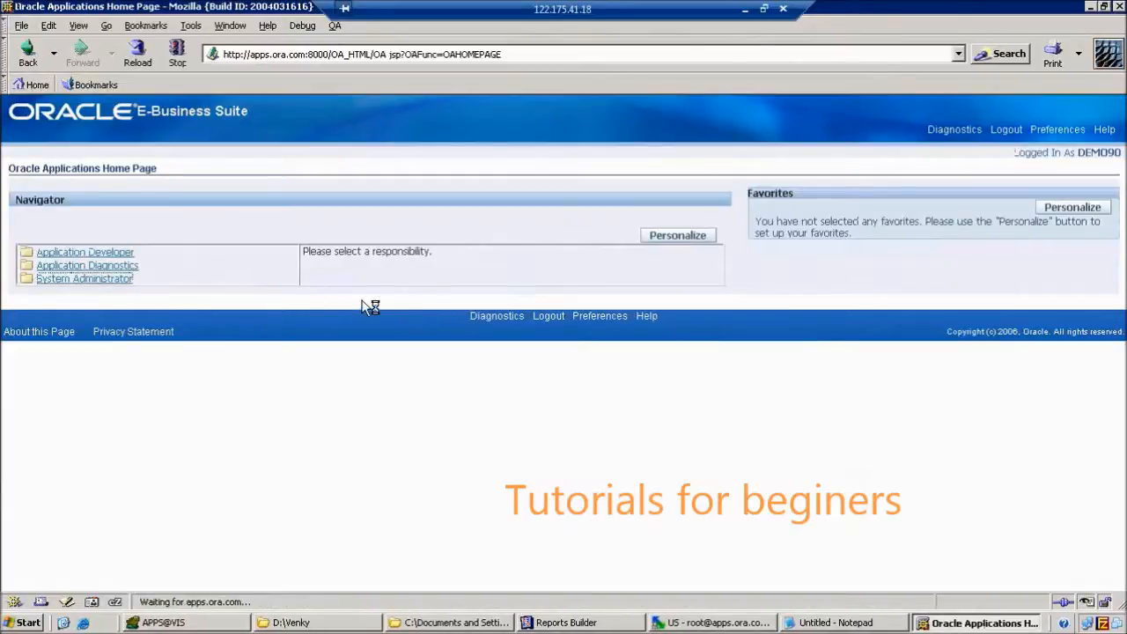
{"action": "scroll", "coordinate": [608, 359], "scroll_direction": "down", "scroll_amount": 10}
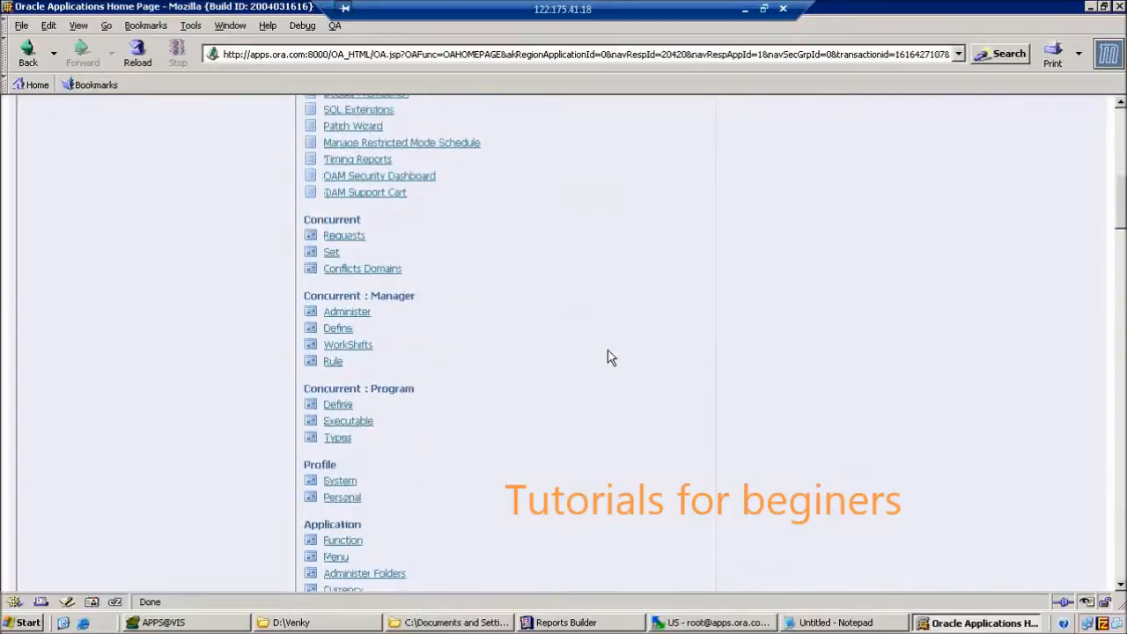
{"action": "scroll", "coordinate": [607, 356], "scroll_direction": "down", "scroll_amount": 1}
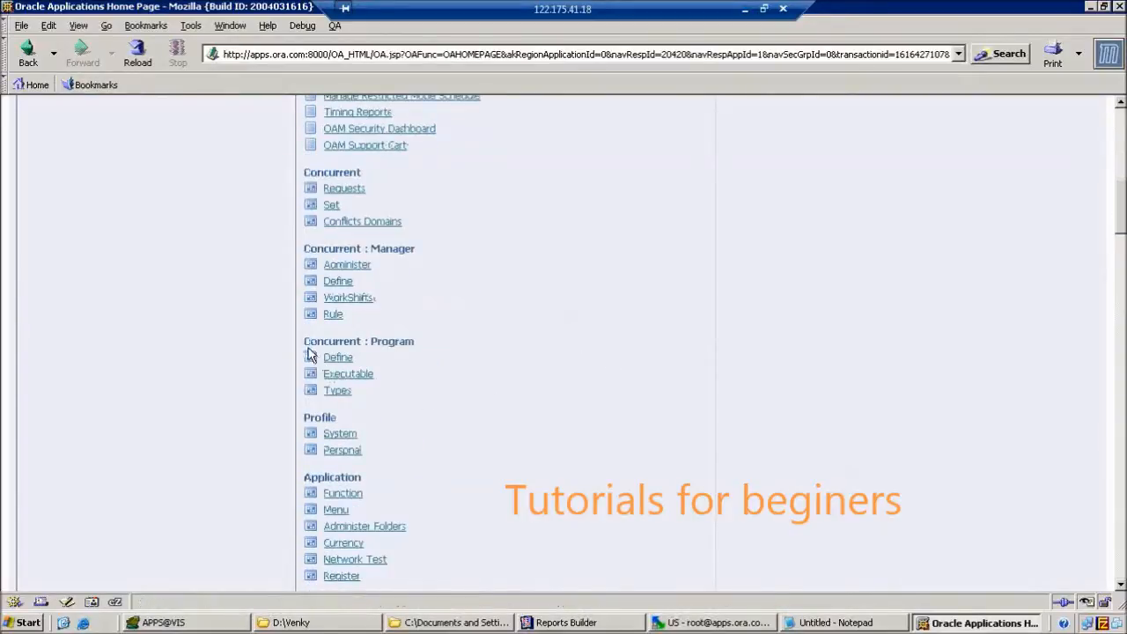
{"action": "left_click_drag", "start_coordinate": [304, 342], "coordinate": [416, 343]}
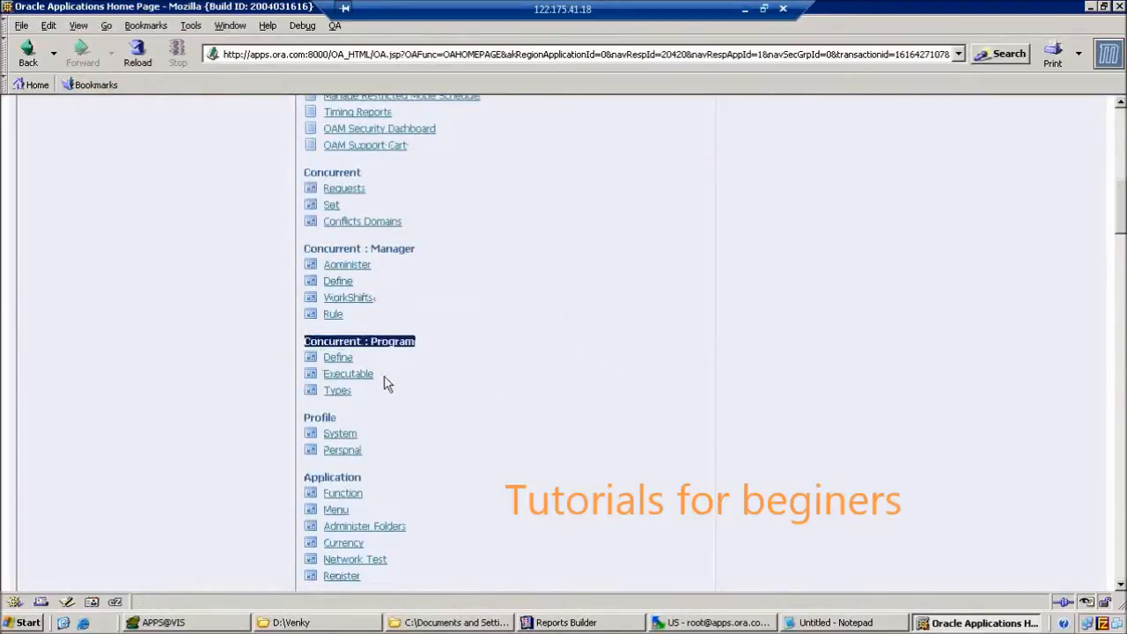
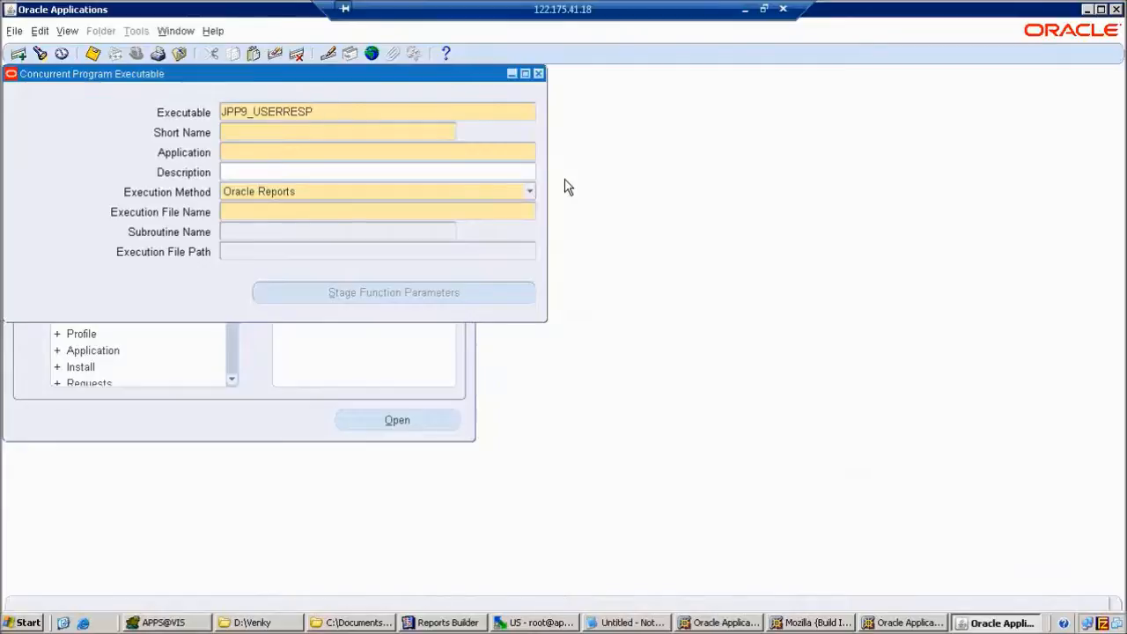
Complete the executable name as 'JPP9_USERRESP Executable'.
{"action": "type", "text": "Exce"}
{"action": "key", "text": "BackSpace"}
{"action": "key", "text": "BackSpace"}
{"action": "type", "text": "ecutable"}
{"action": "left_click", "coordinate": [377, 132]}
Enter 'JPP9_USERRESP Short Name' as the executable's short name.
{"action": "type", "text": "jpp"}
{"action": "key", "text": "BackSpace"}
{"action": "key", "text": "BackSpace"}
{"action": "key", "text": "BackSpace"}
{"action": "type", "text": "JPP"}
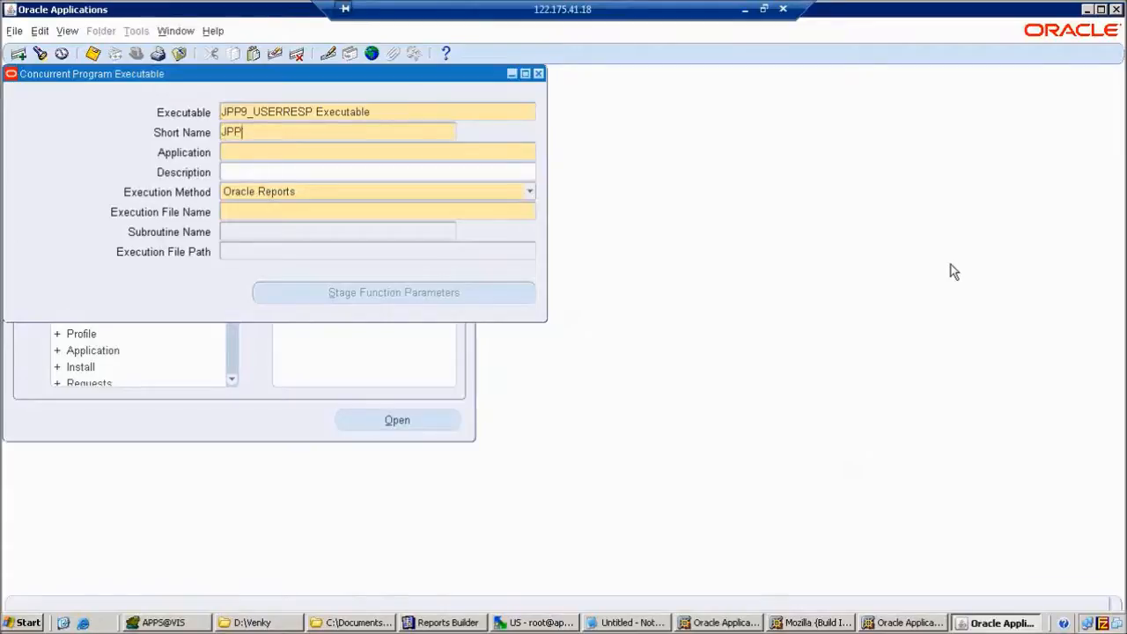
{"action": "type", "text": "9USERRESP"}
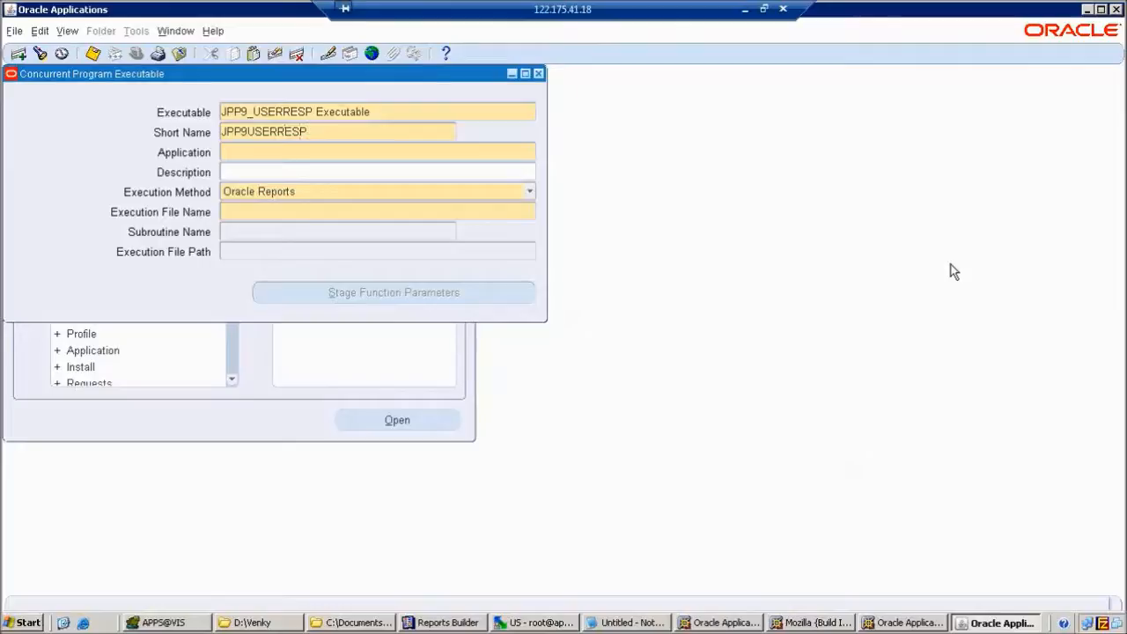
{"action": "key", "text": "Left"}
{"action": "key", "text": "Left"}
{"action": "key", "text": "Left"}
{"action": "key", "text": "Left"}
{"action": "type", "text": "_"}
{"action": "key", "text": "End"}
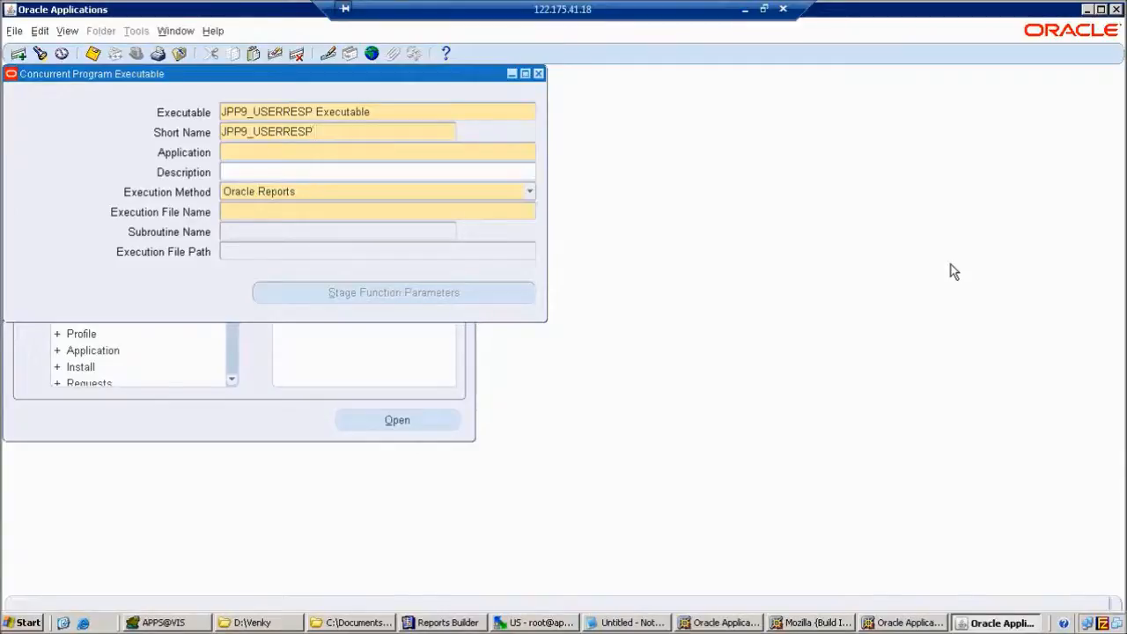
{"action": "type", "text": "Short Name"}
{"action": "key", "text": "Tab"}
Search the Application list for purchasing and pick Purchasing.
{"action": "left_click", "coordinate": [530, 155]}
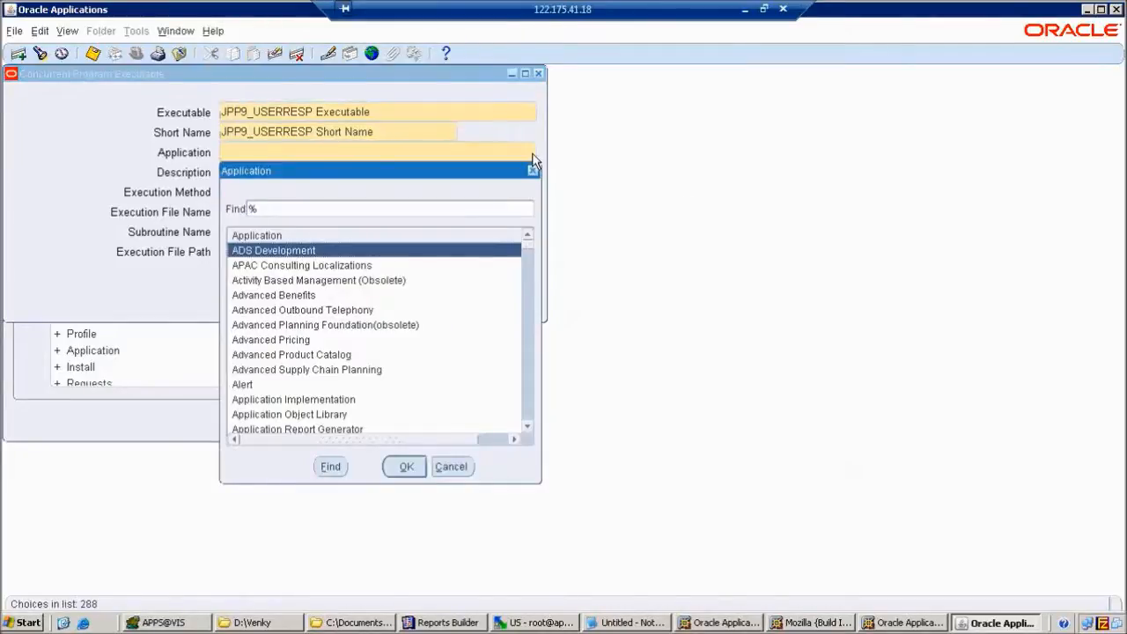
{"action": "type", "text": "purchasing"}
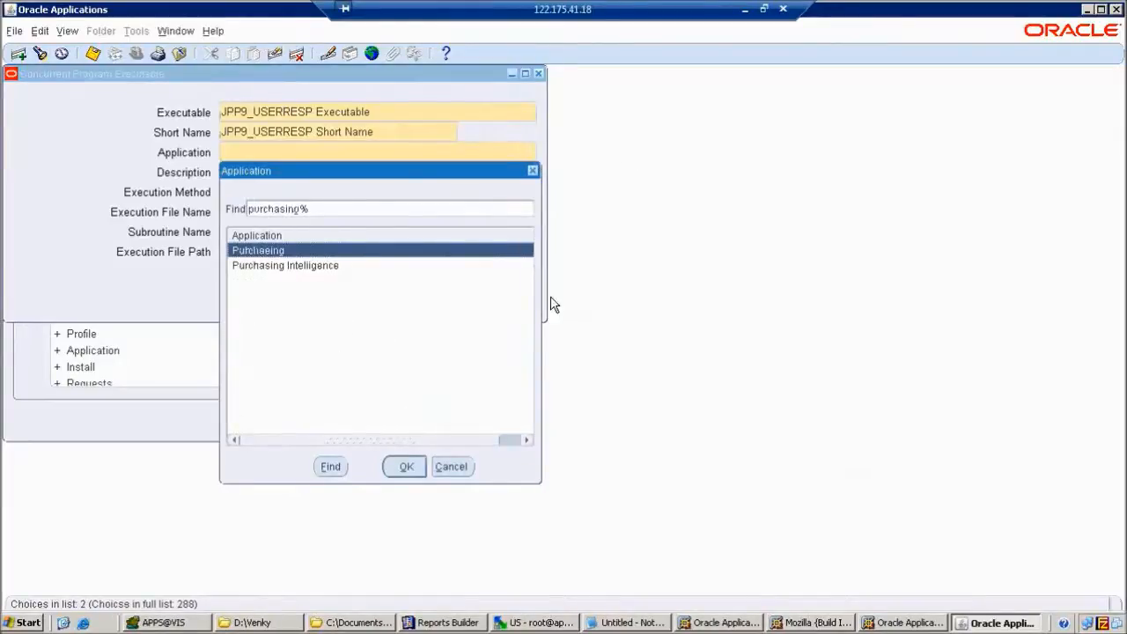
{"action": "left_click", "coordinate": [406, 468]}
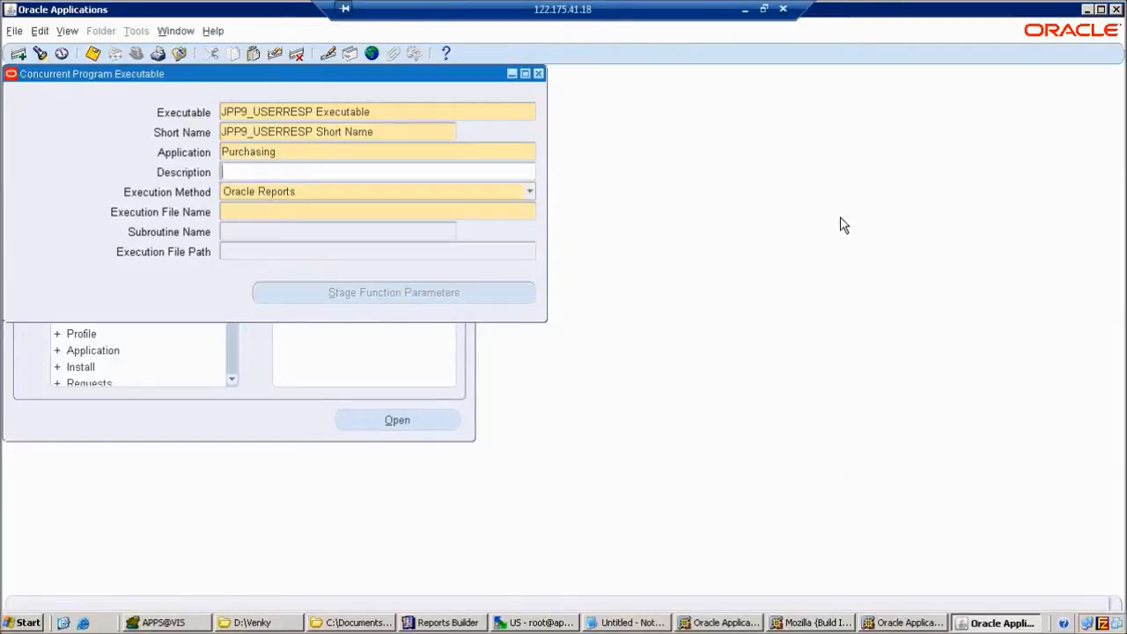
{"action": "left_click", "coordinate": [530, 195]}
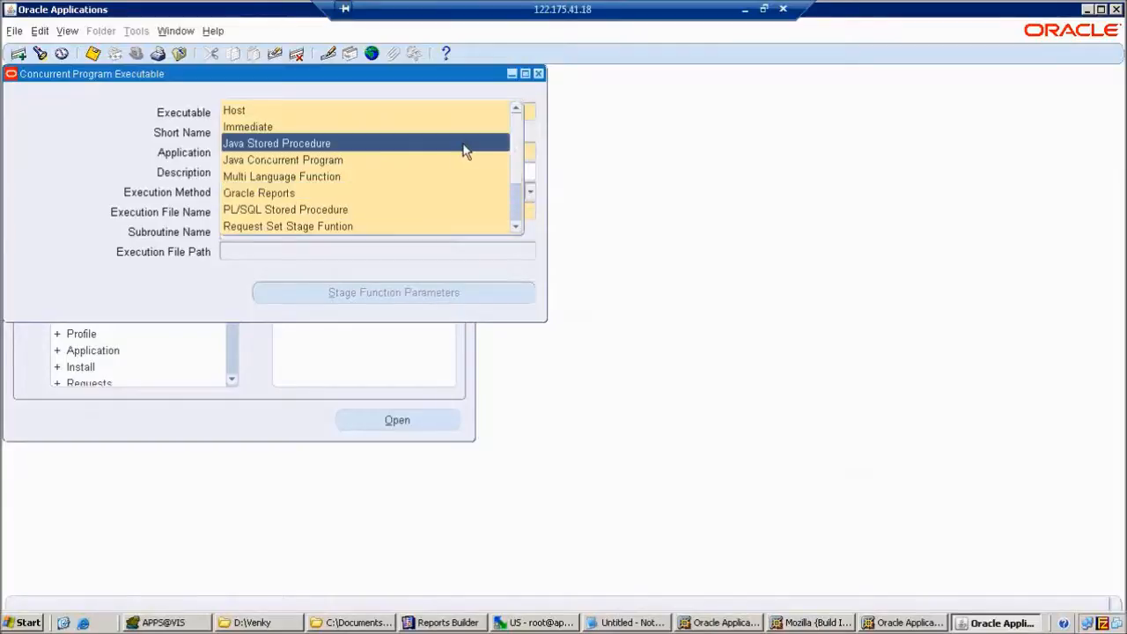
{"action": "key", "text": "Down"}
{"action": "key", "text": "Down"}
{"action": "key", "text": "Down"}
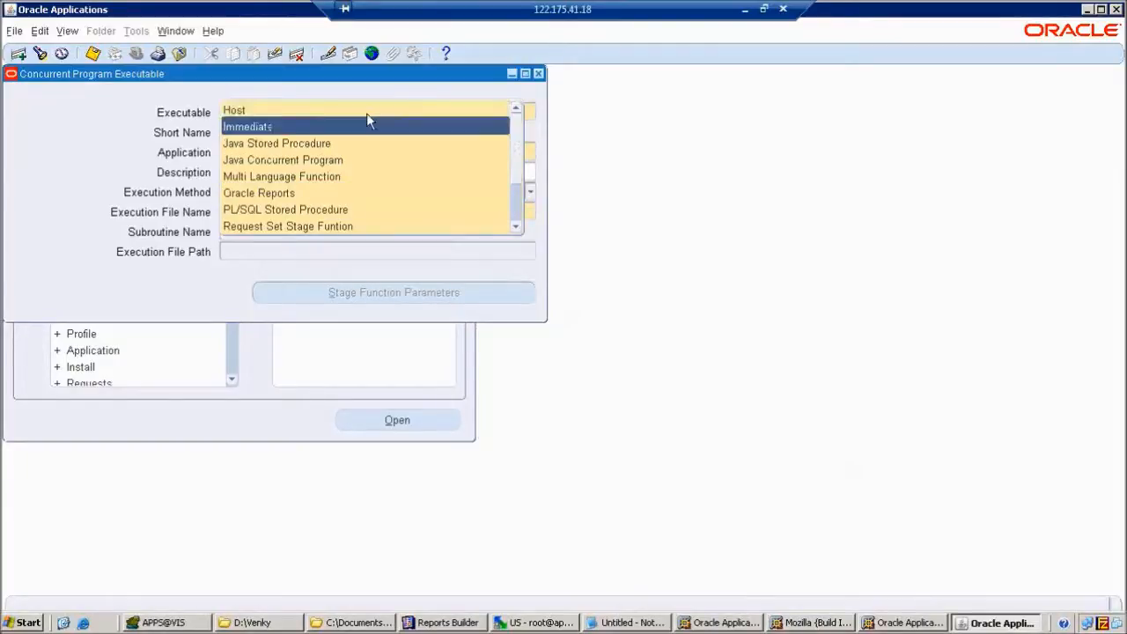
{"action": "key", "text": "Down"}
{"action": "key", "text": "Down"}
{"action": "key", "text": "Down"}
{"action": "key", "text": "Down"}
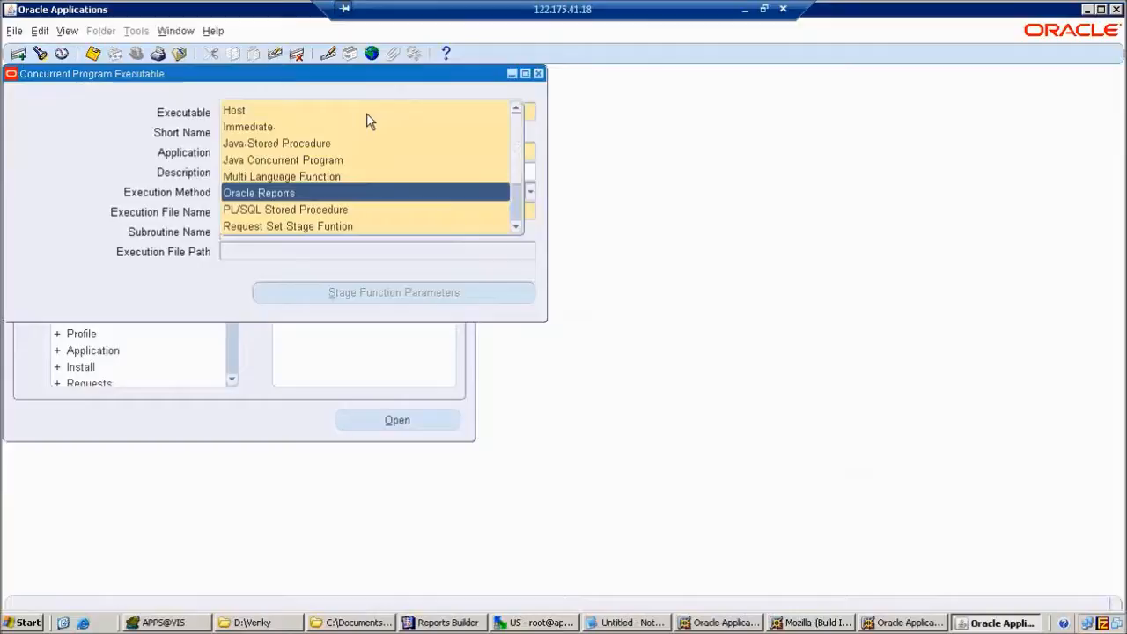
{"action": "key", "text": "Down"}
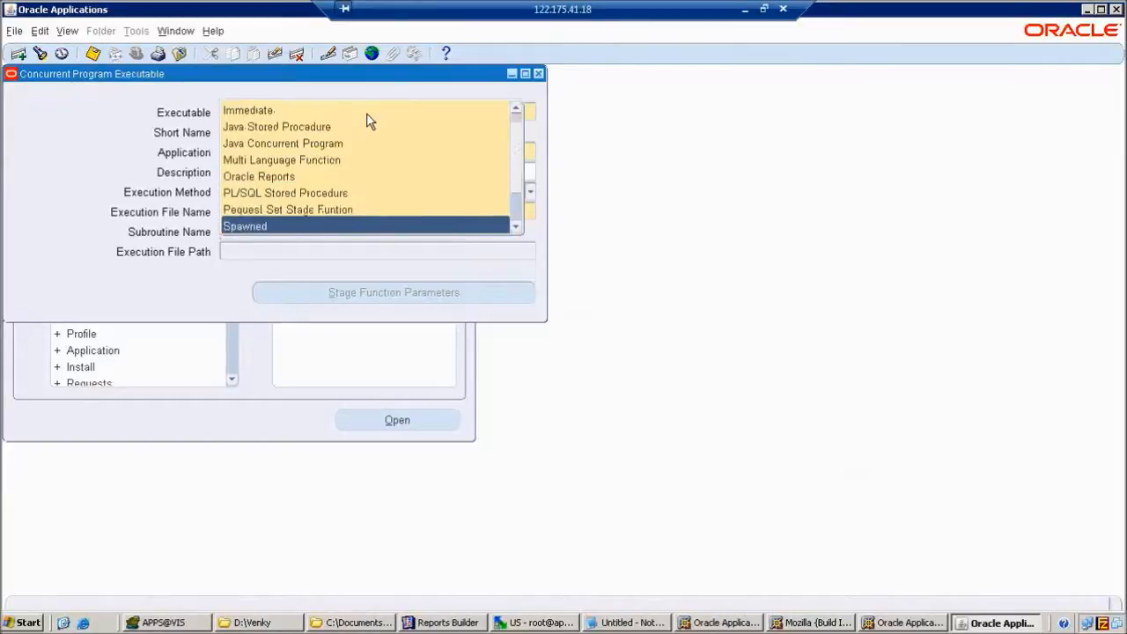
{"action": "key", "text": "Down"}
{"action": "key", "text": "Down"}
{"action": "key", "text": "Down"}
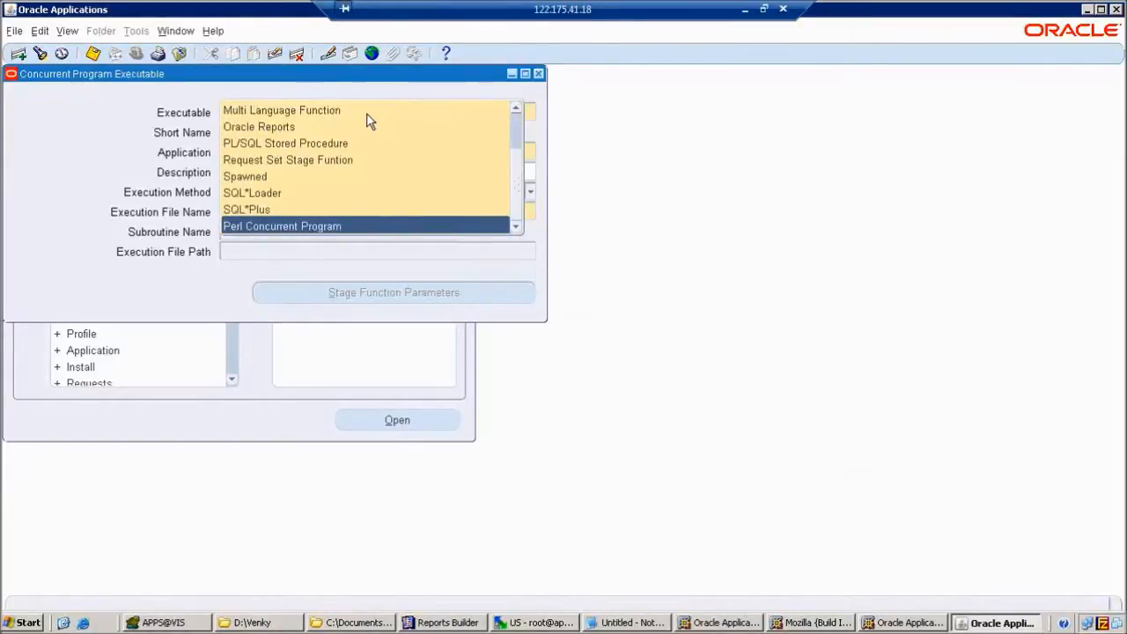
{"action": "key", "text": "Up"}
{"action": "key", "text": "Up"}
{"action": "key", "text": "Up"}
{"action": "key", "text": "Up"}
{"action": "key", "text": "Up"}
{"action": "key", "text": "Up"}
{"action": "key", "text": "Up"}
{"action": "key", "text": "Up"}
{"action": "key", "text": "Up"}
{"action": "key", "text": "Up"}
{"action": "key", "text": "Up"}
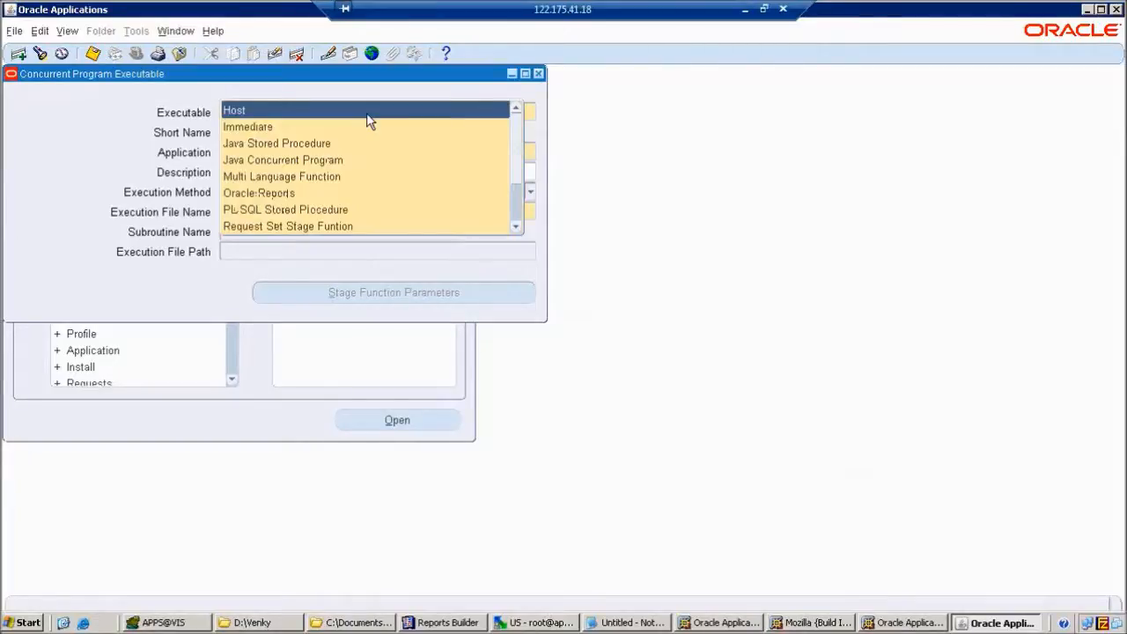
{"action": "key", "text": "Down"}
{"action": "key", "text": "Down"}
{"action": "key", "text": "Down"}
{"action": "key", "text": "Down"}
{"action": "key", "text": "Down"}
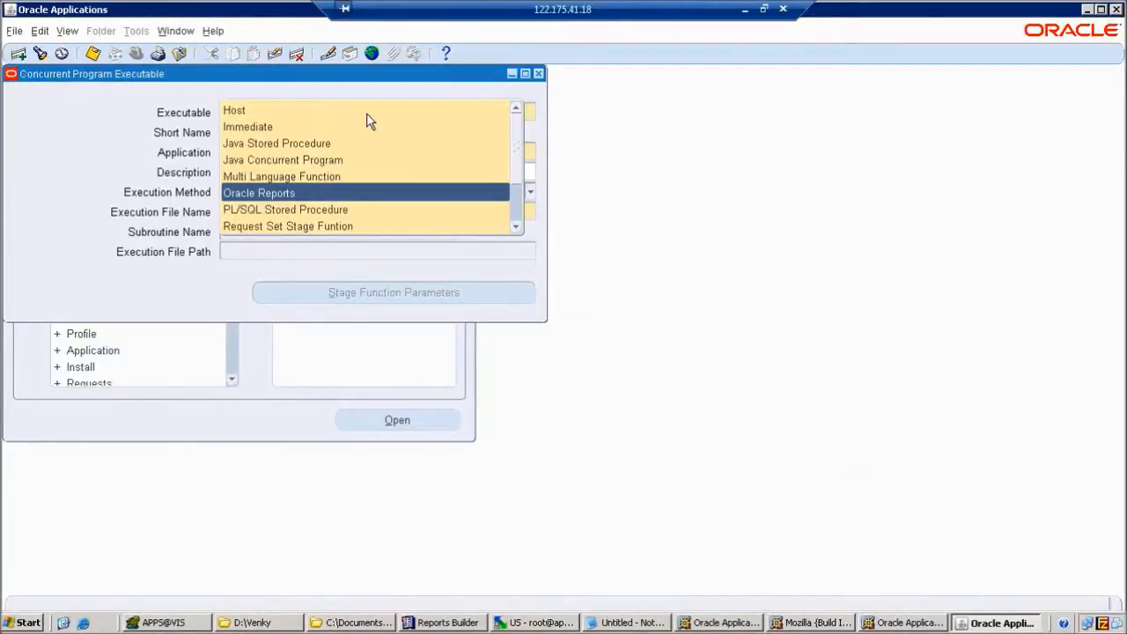
{"action": "left_click", "coordinate": [299, 192]}
{"action": "left_click", "coordinate": [291, 209]}
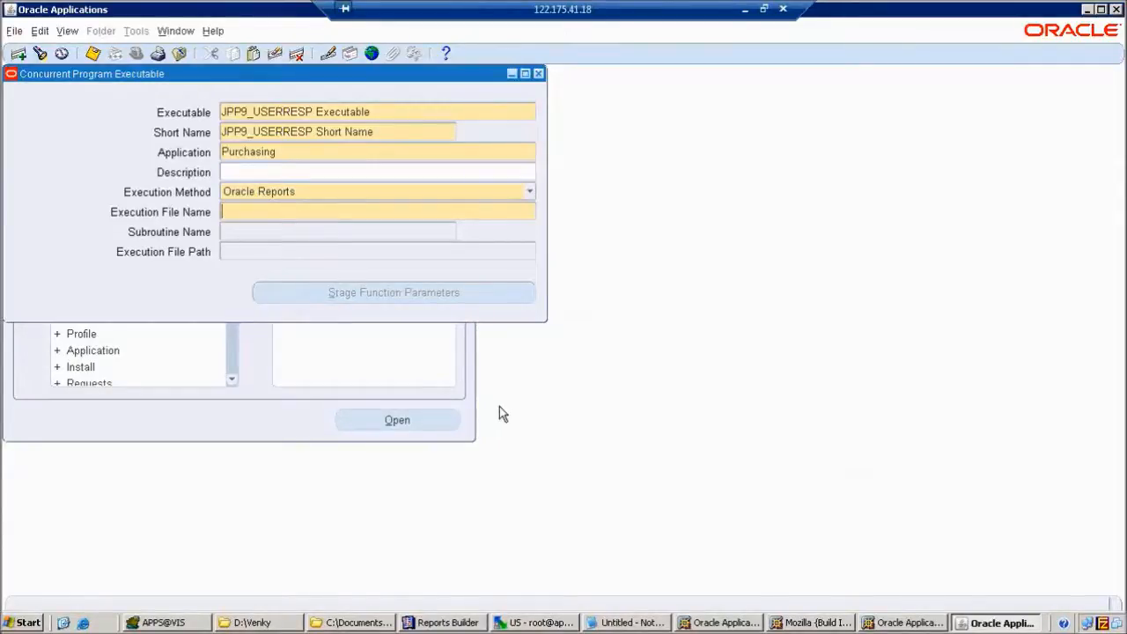
Enter JPP9_USERRESP as the execution file name, matching the .rdf name shown in WinSCP.
{"action": "type", "text": "jp"}
{"action": "key", "text": "BackSpace"}
{"action": "key", "text": "BackSpace"}
{"action": "type", "text": "JPP9_"}
{"action": "left_click", "coordinate": [539, 622]}
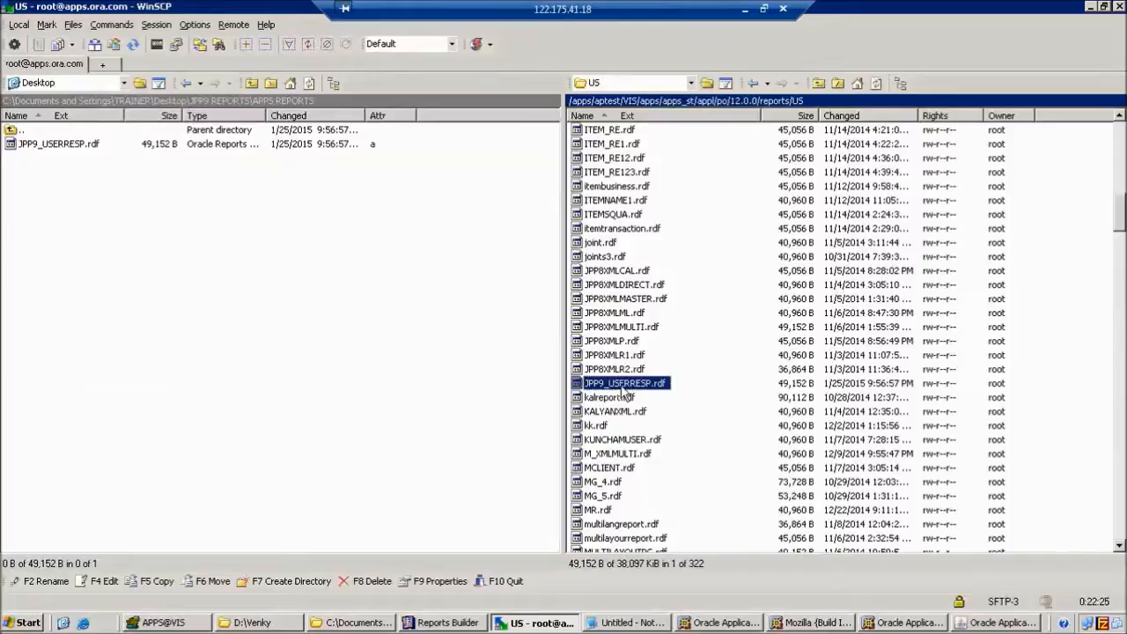
{"action": "left_click", "coordinate": [988, 623]}
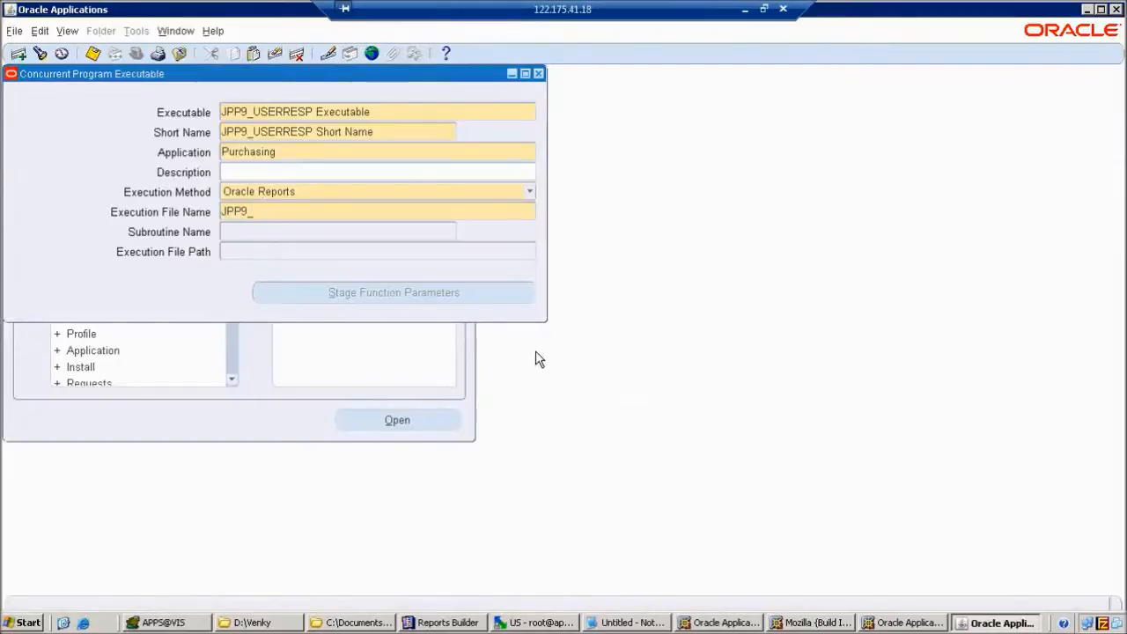
{"action": "type", "text": "USERRESP"}
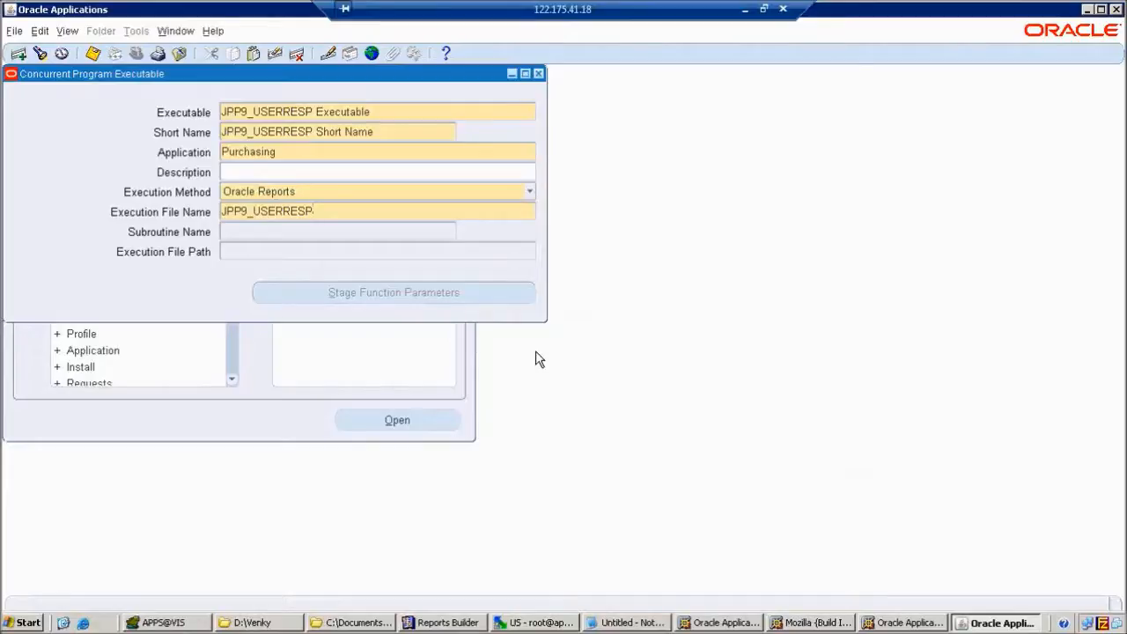
Save the executable record, review its short name and Purchasing application, and open the Help menu.
{"action": "left_click", "coordinate": [94, 54]}
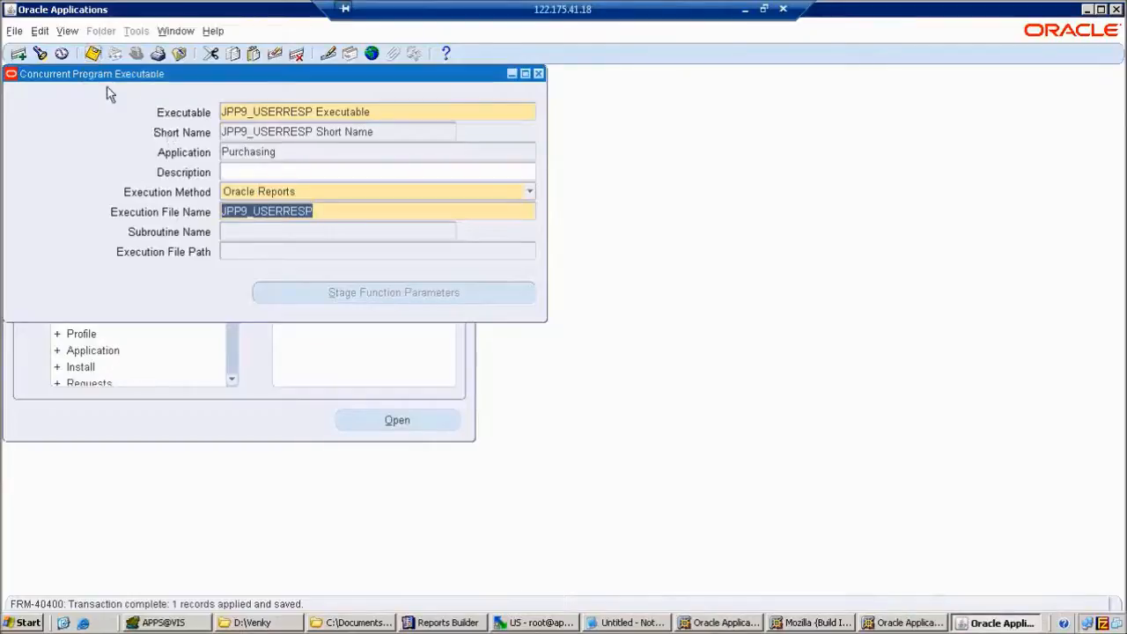
{"action": "left_click", "coordinate": [236, 132]}
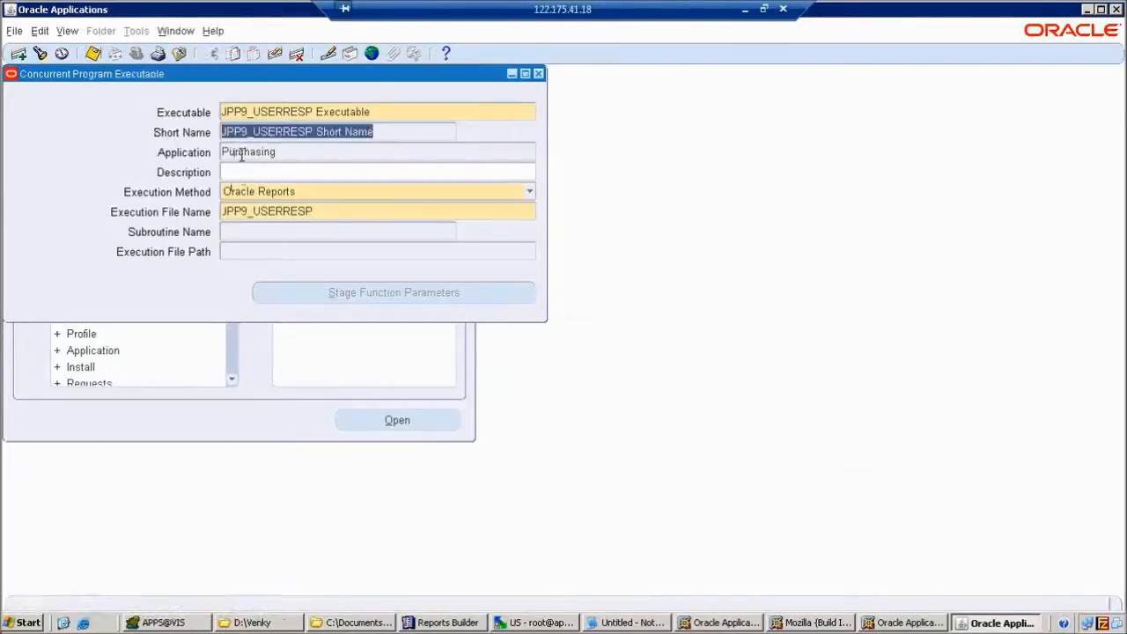
{"action": "left_click", "coordinate": [243, 153]}
{"action": "left_click", "coordinate": [250, 132]}
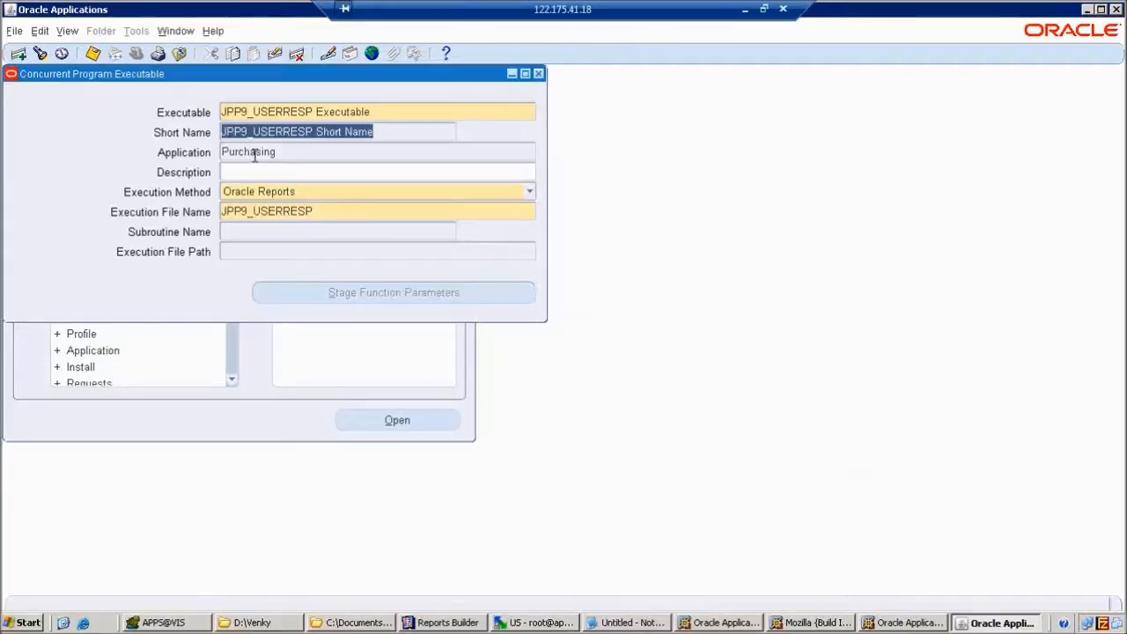
{"action": "left_click", "coordinate": [212, 32]}
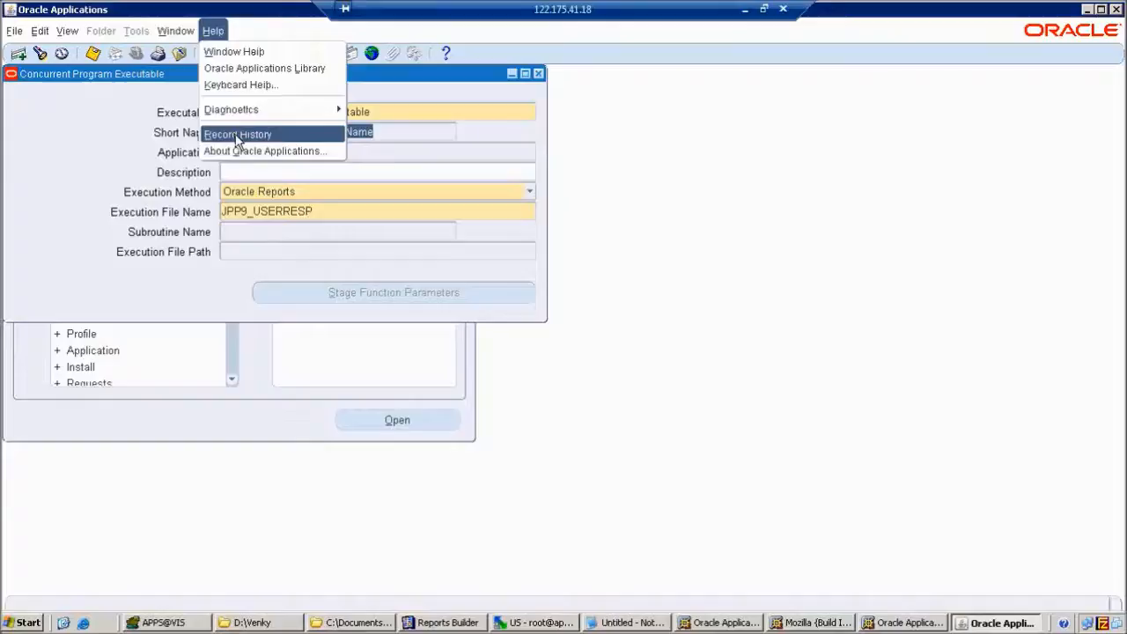
Show Record History for the Executable field and select its table name FND_EXECUTABLES_FORM_V.
{"action": "left_click", "coordinate": [236, 137]}
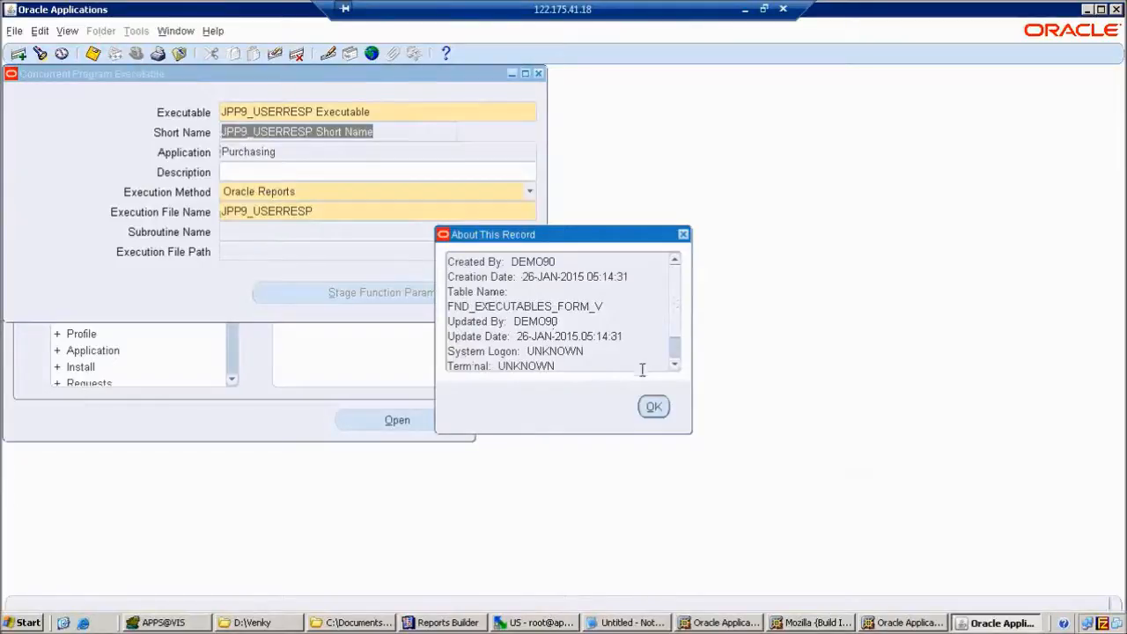
{"action": "left_click", "coordinate": [653, 407]}
{"action": "key", "text": "shift+Tab"}
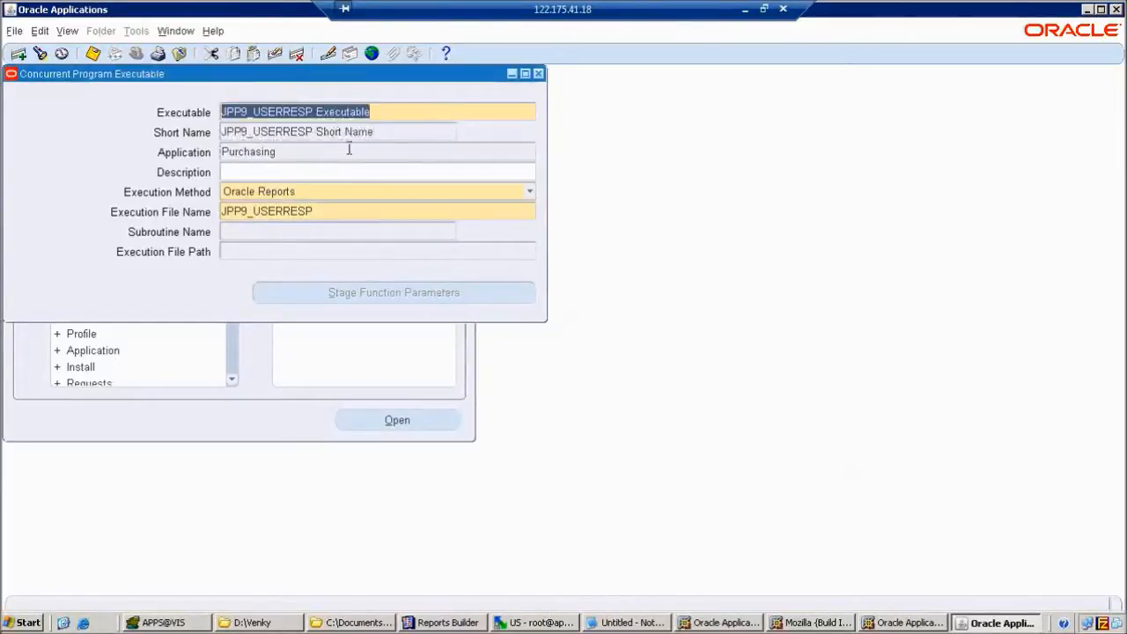
{"action": "left_click", "coordinate": [213, 32]}
{"action": "left_click", "coordinate": [234, 135]}
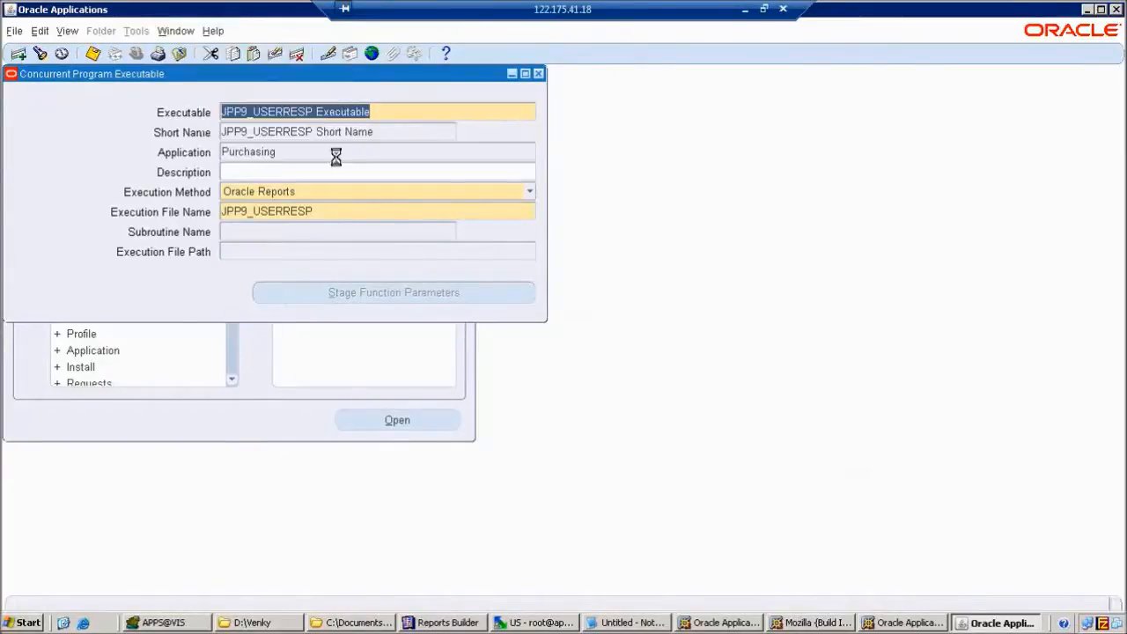
{"action": "left_click_drag", "start_coordinate": [605, 307], "coordinate": [447, 309]}
{"action": "key", "text": "ctrl+c"}
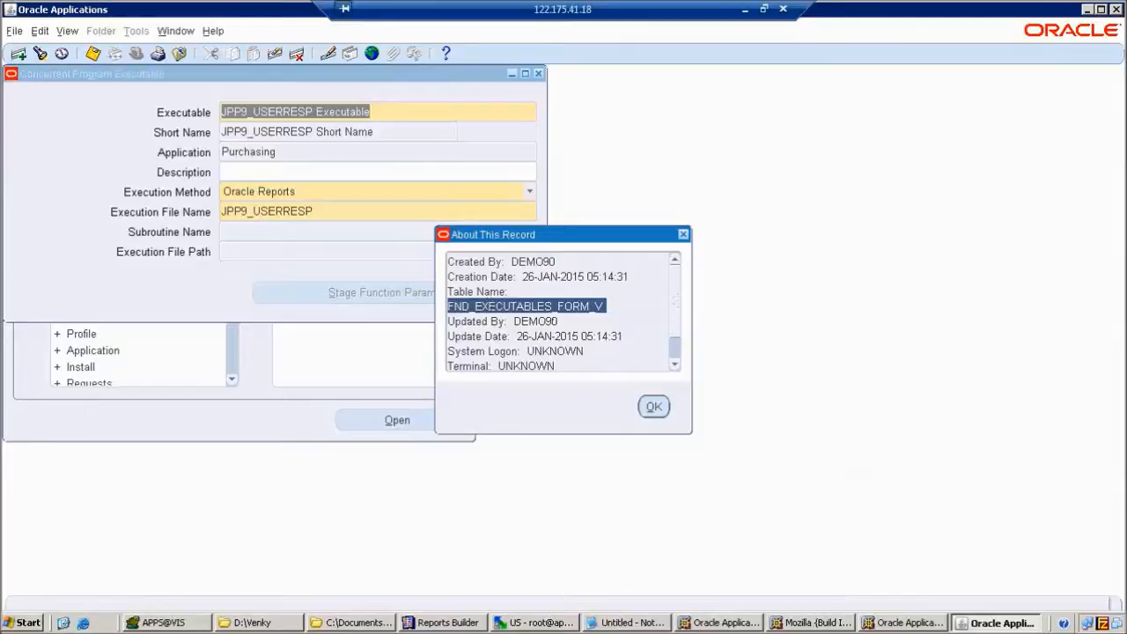
Describe FND_EXECUTABLES_FORM_V with F4 from a new SQL Style editor tab in Toad.
{"action": "left_click", "coordinate": [195, 623]}
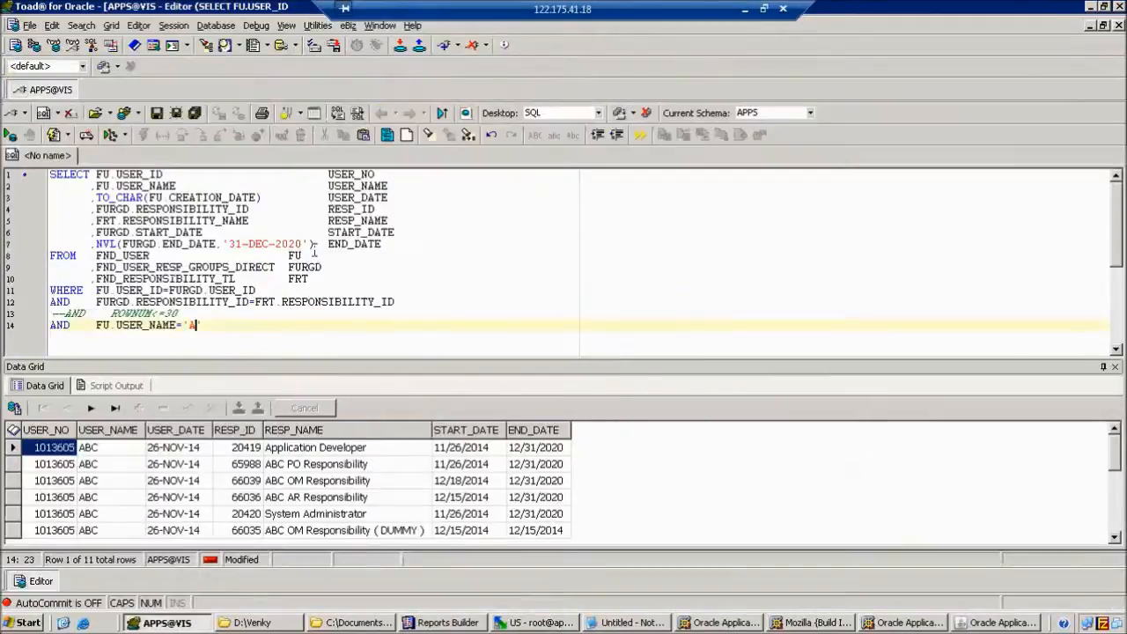
{"action": "right_click", "coordinate": [74, 161]}
{"action": "mouse_move", "coordinate": [114, 194]}
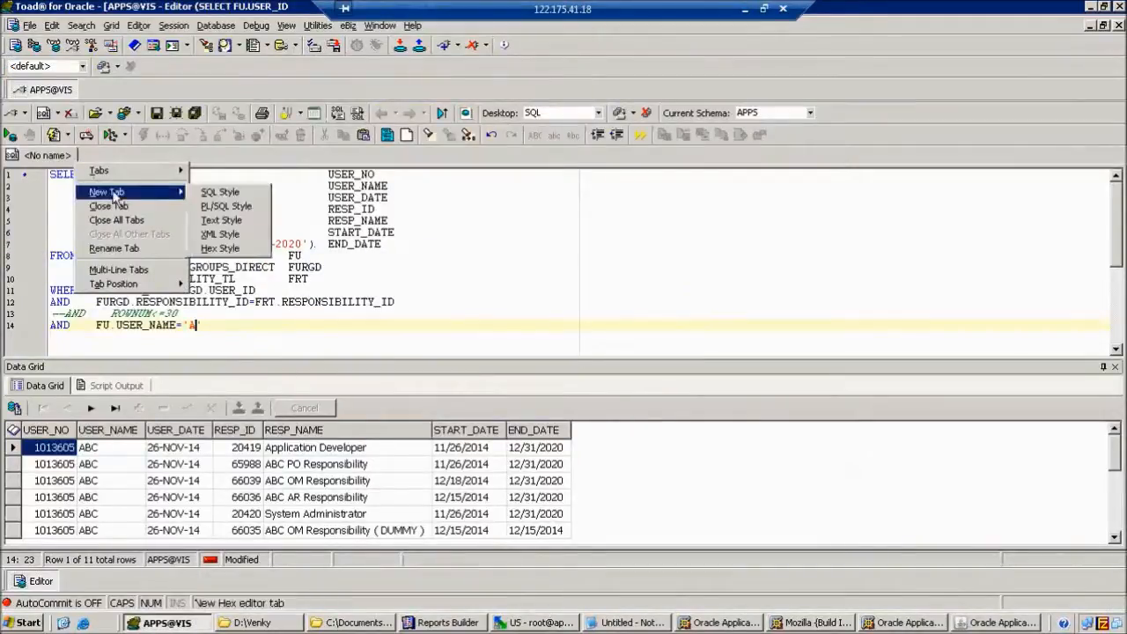
{"action": "left_click", "coordinate": [218, 192]}
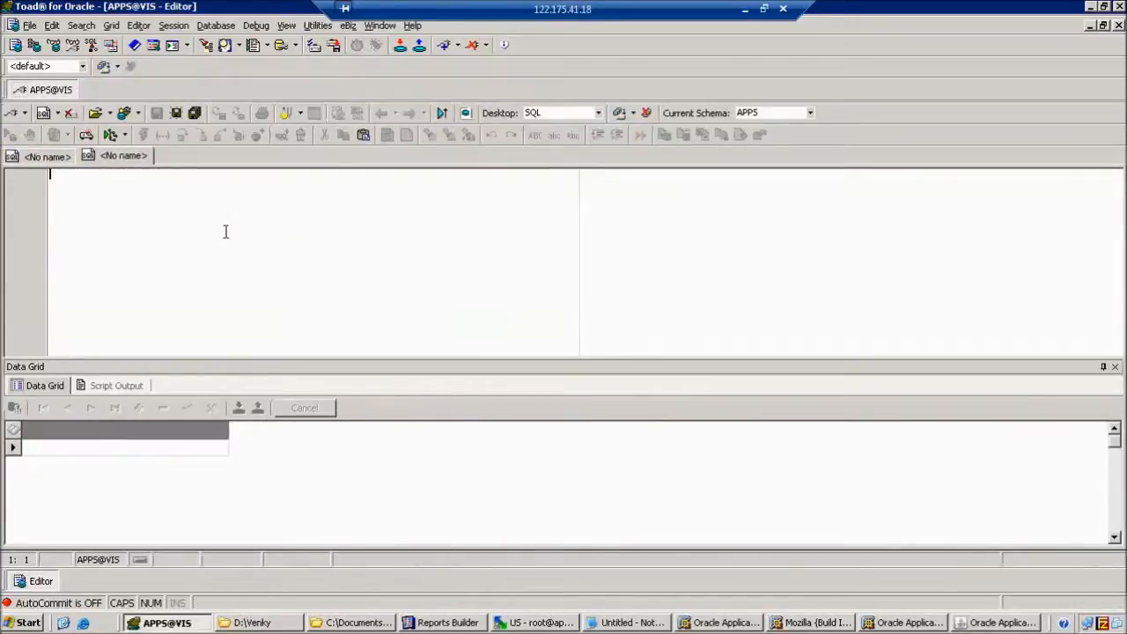
{"action": "key", "text": "ctrl+v"}
{"action": "left_click", "coordinate": [161, 174]}
{"action": "key", "text": "F4"}
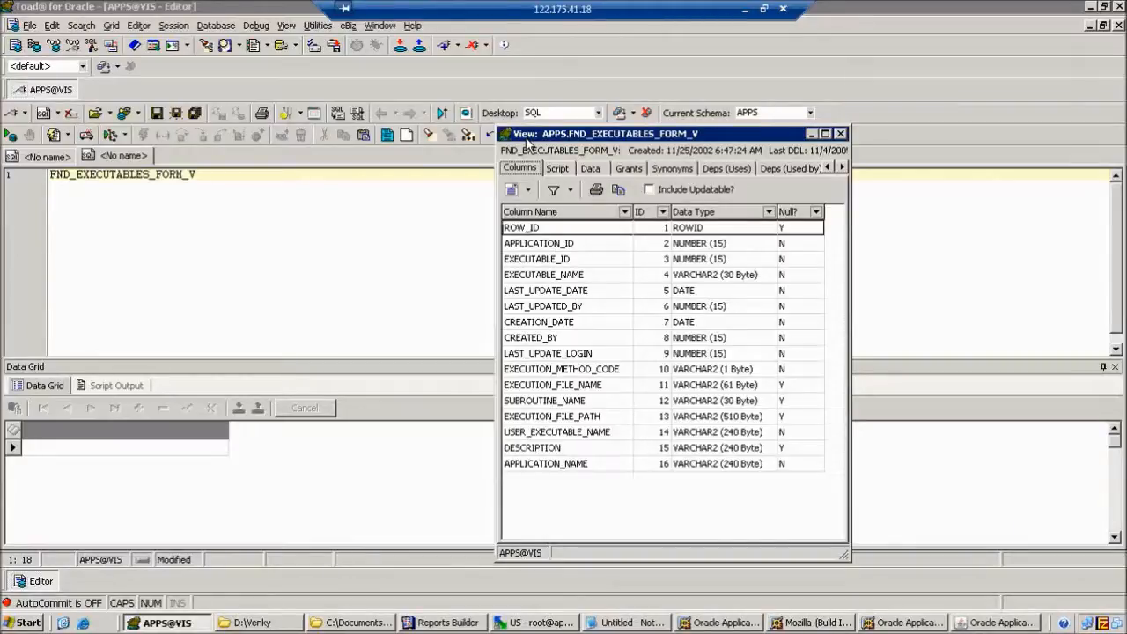
Bring the FND_EXECUTABLES_FORM_V description forward, reposition it, and switch to its Script tab.
{"action": "left_click", "coordinate": [1006, 623]}
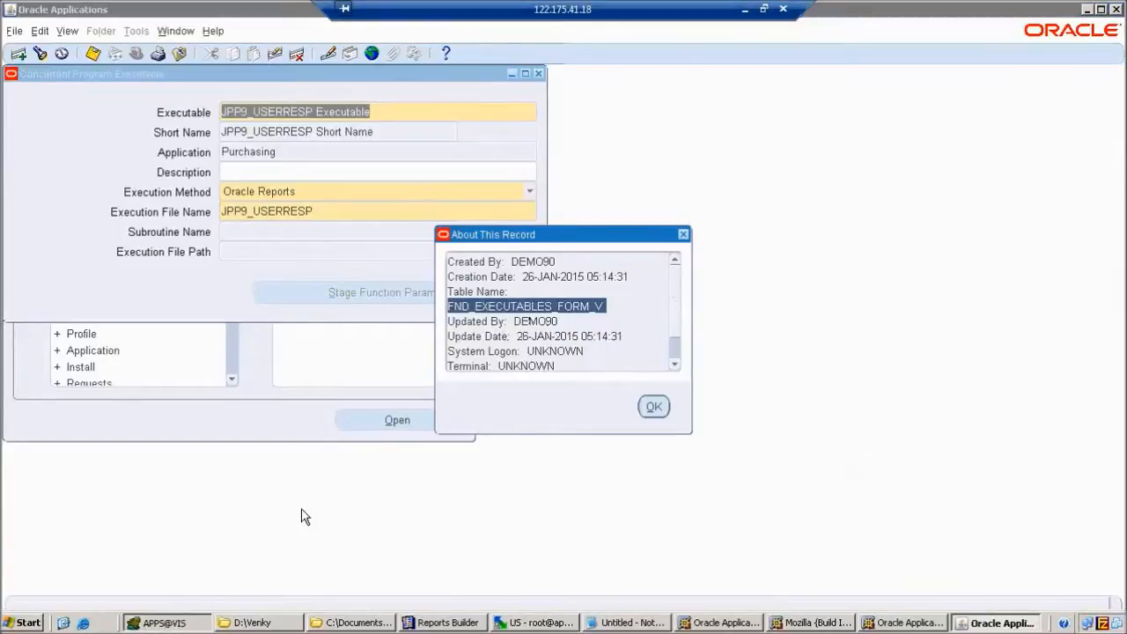
{"action": "key", "text": "alt+Tab"}
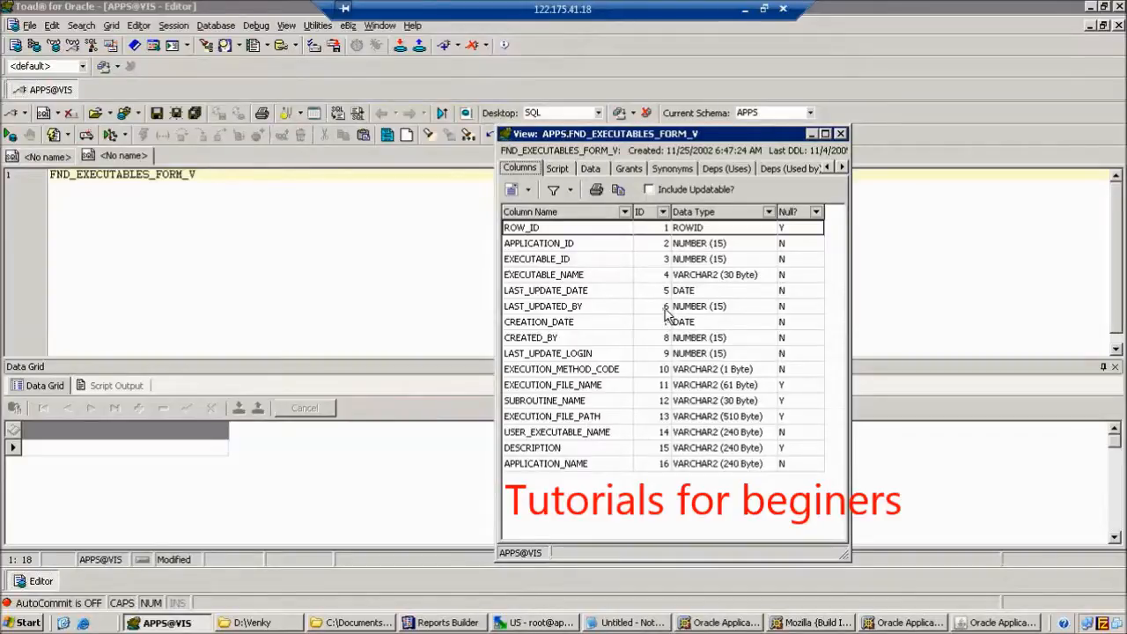
{"action": "left_click_drag", "start_coordinate": [634, 133], "coordinate": [546, 52]}
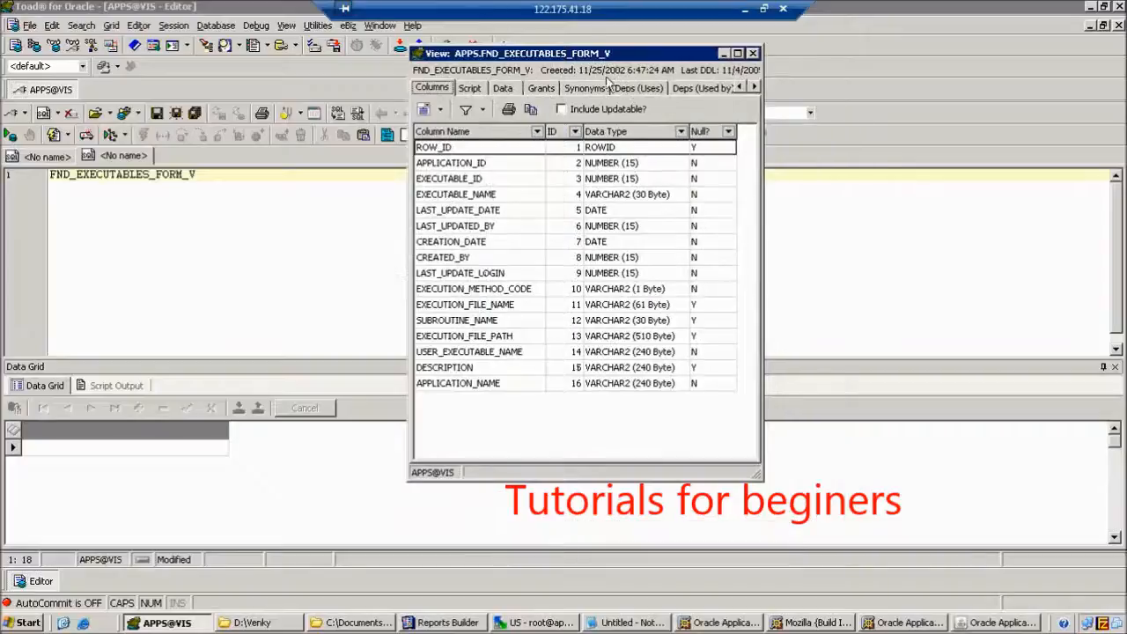
{"action": "left_click", "coordinate": [467, 90]}
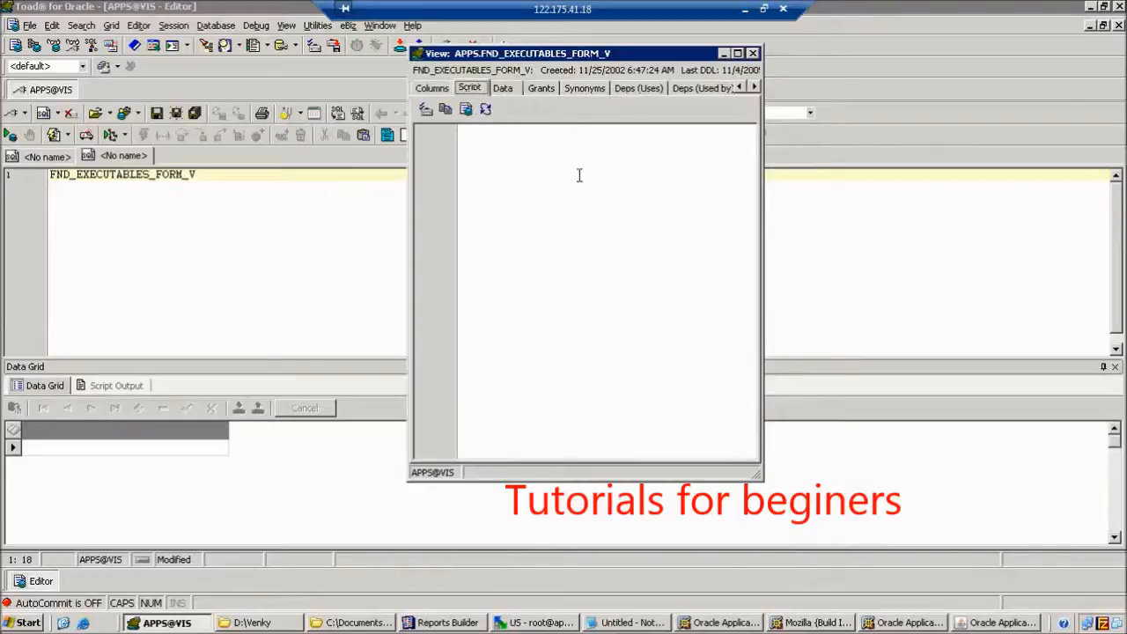
Maximize the view script window and select its full definition from CREATE through WHERE.
{"action": "left_click", "coordinate": [738, 54]}
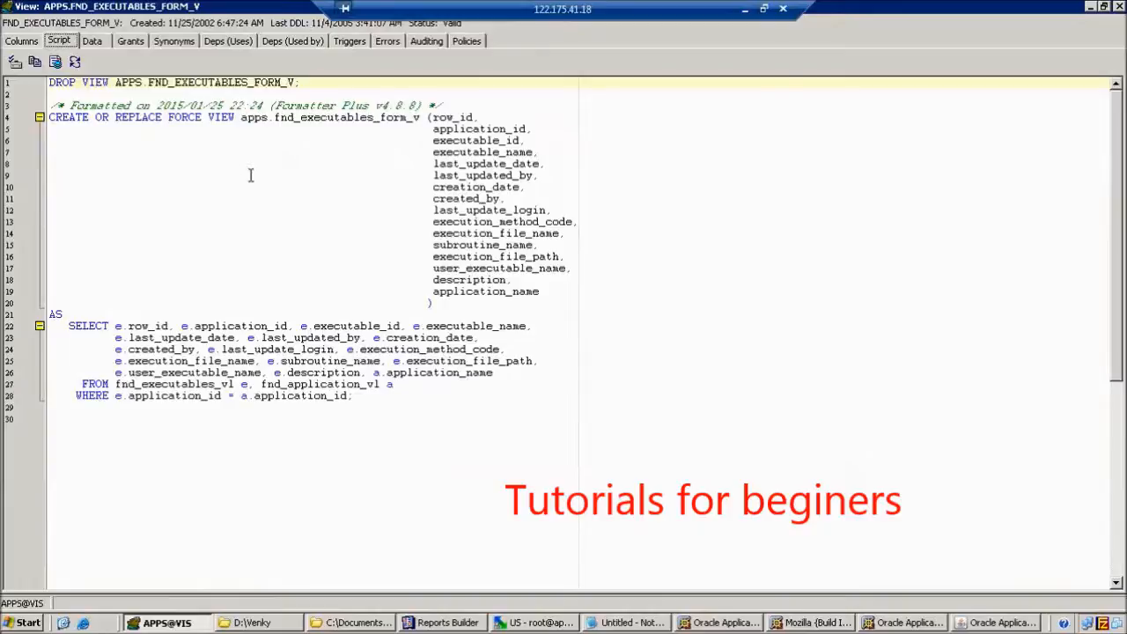
{"action": "left_click_drag", "start_coordinate": [50, 119], "coordinate": [519, 308]}
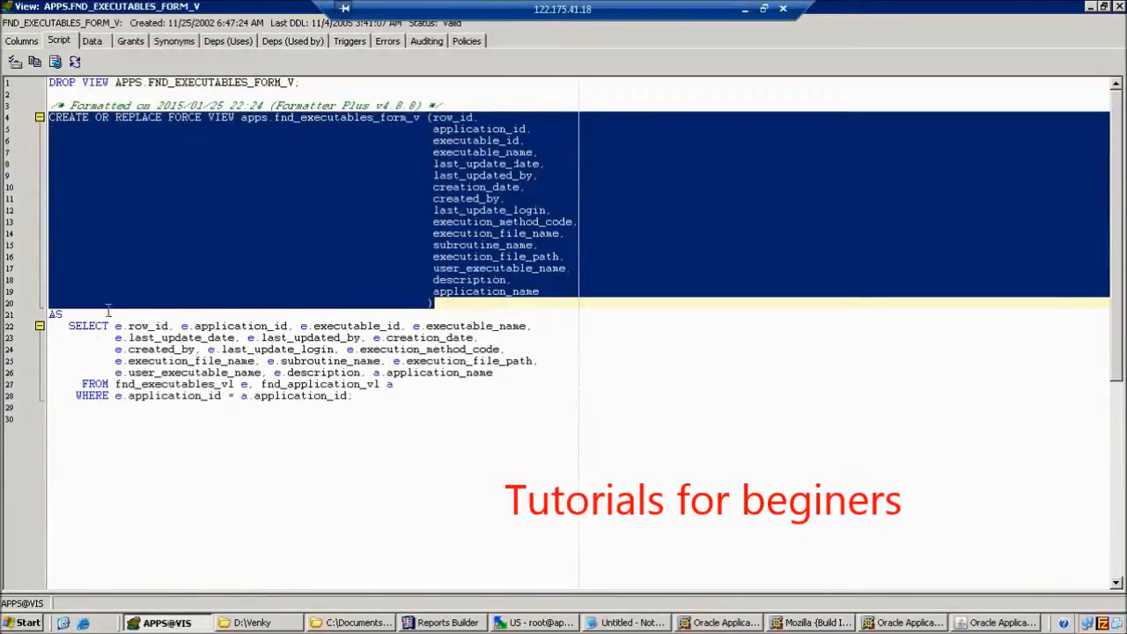
{"action": "left_click_drag", "start_coordinate": [67, 326], "coordinate": [328, 407]}
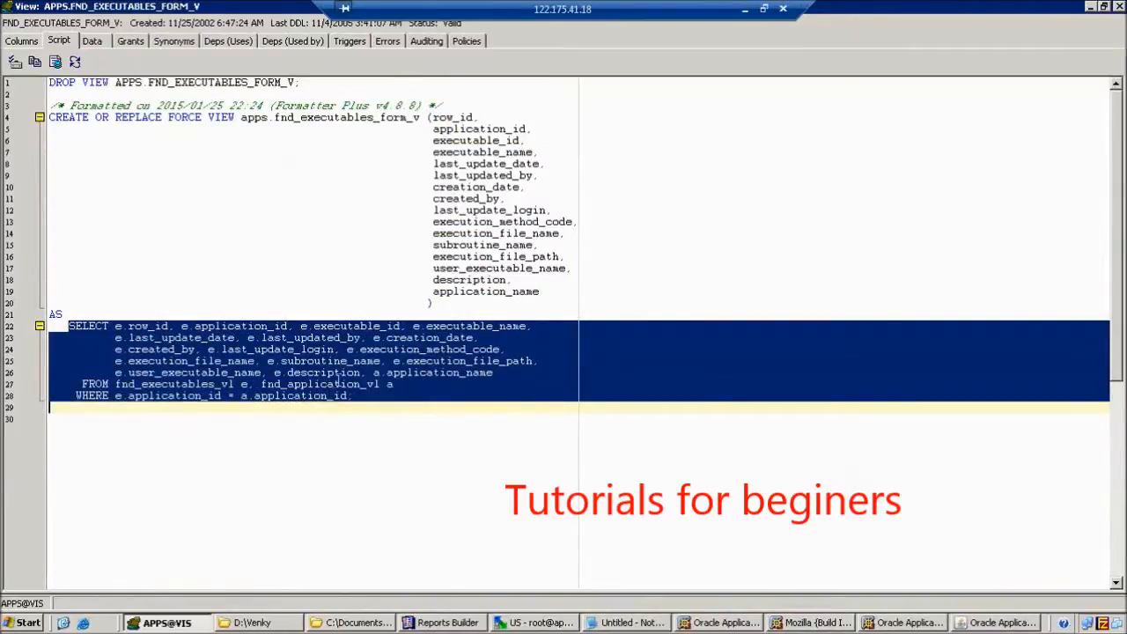
{"action": "left_click", "coordinate": [340, 382]}
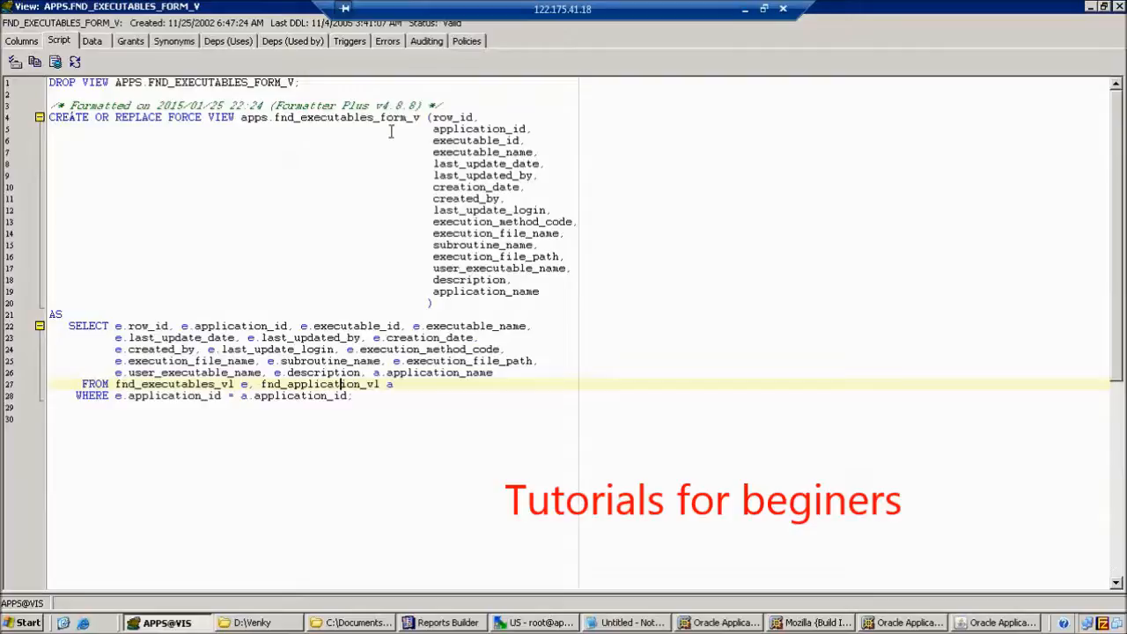
{"action": "left_click_drag", "start_coordinate": [71, 328], "coordinate": [331, 407]}
{"action": "left_click", "coordinate": [332, 407]}
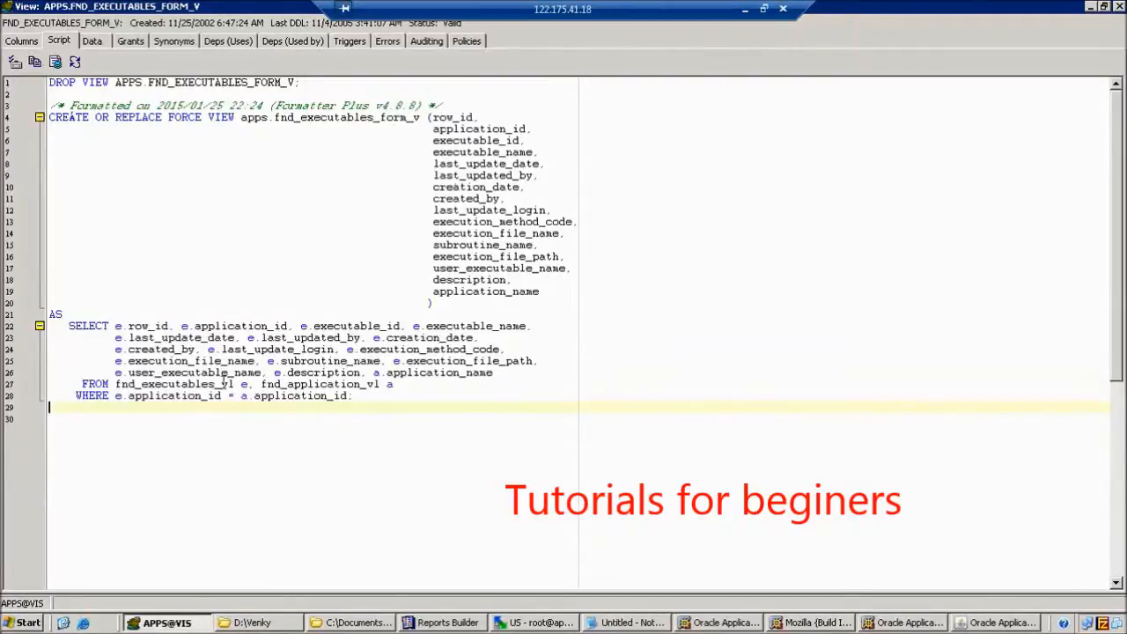
{"action": "left_click", "coordinate": [215, 211]}
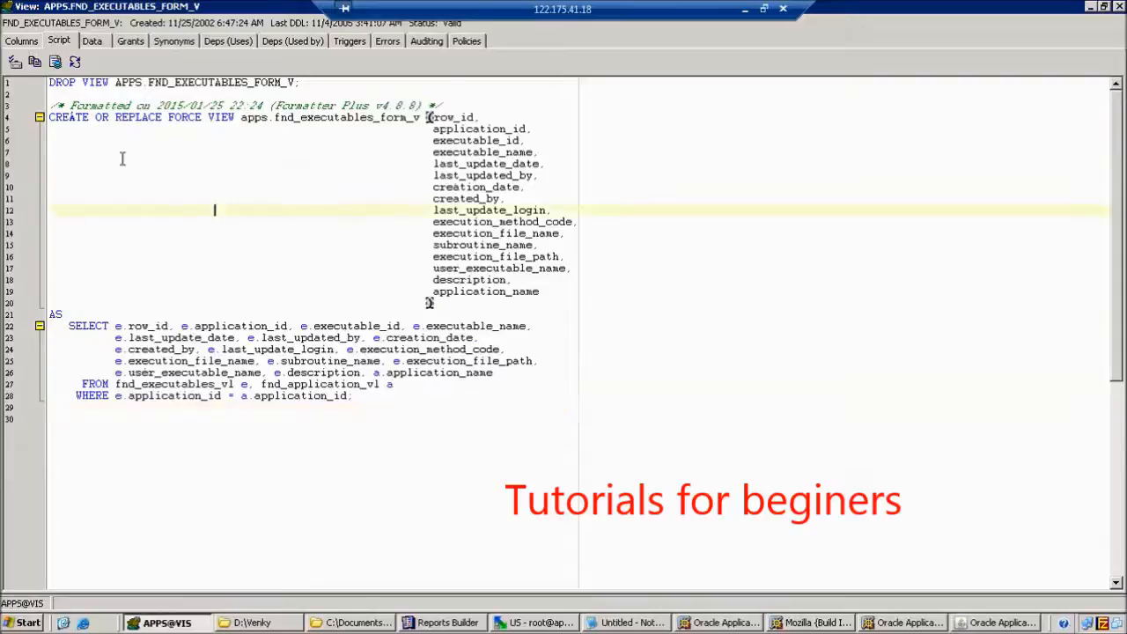
{"action": "left_click_drag", "start_coordinate": [51, 117], "coordinate": [368, 404]}
{"action": "key", "text": "ctrl+c"}
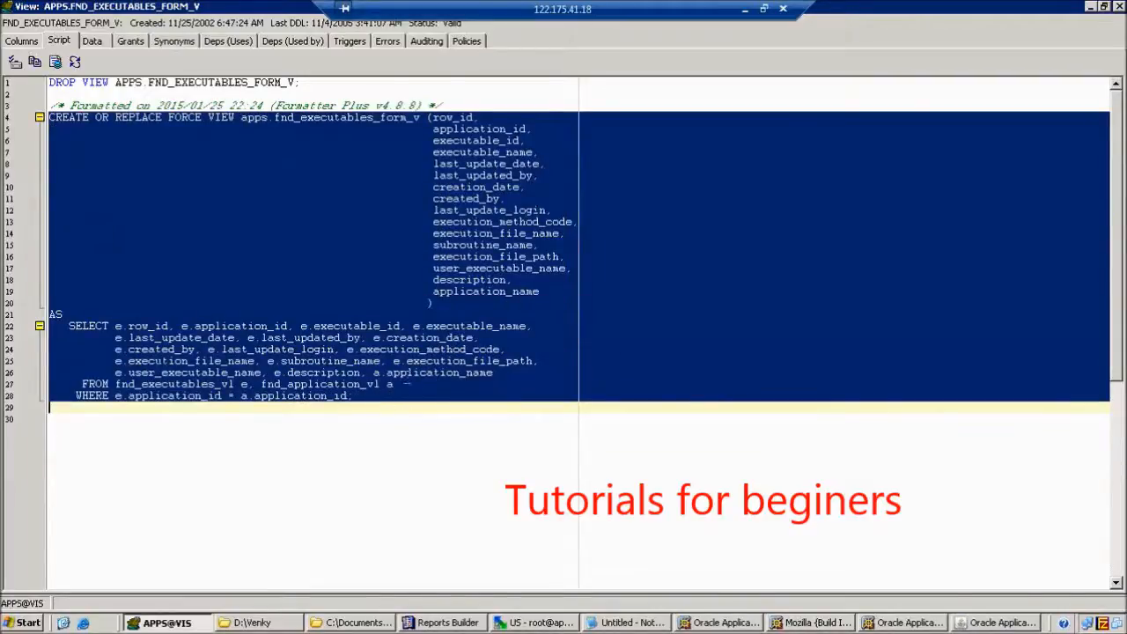
{"action": "left_click", "coordinate": [627, 622]}
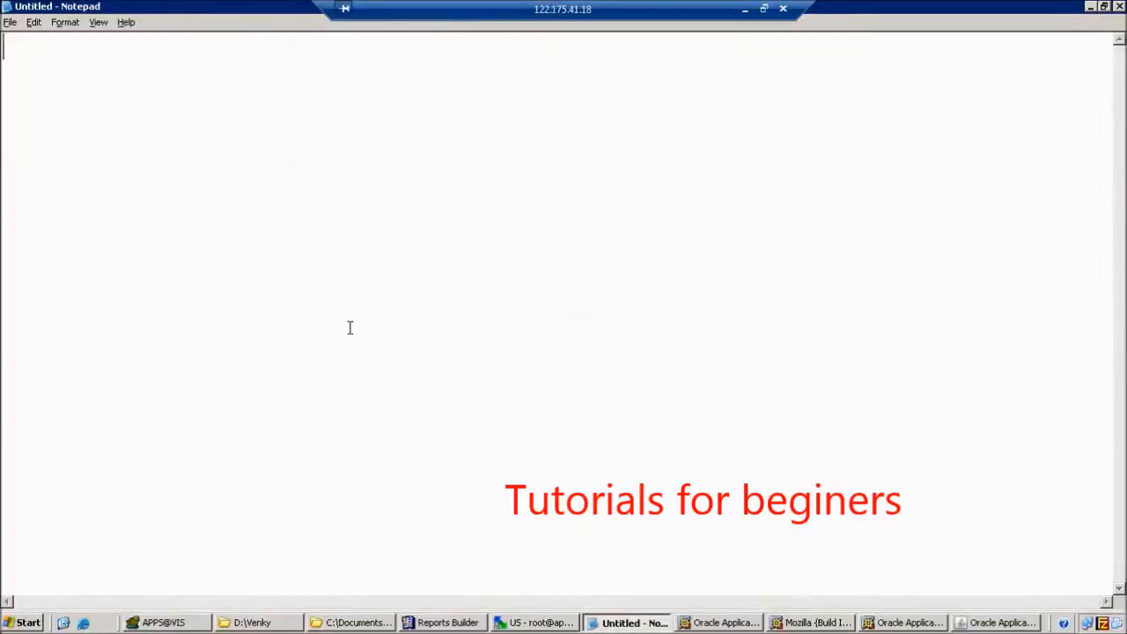
Paste the view definition into Notepad and delete the CREATE VIEW header block.
{"action": "key", "text": "ctrl+v"}
{"action": "scroll", "coordinate": [349, 328], "scroll_direction": "up", "scroll_amount": 3}
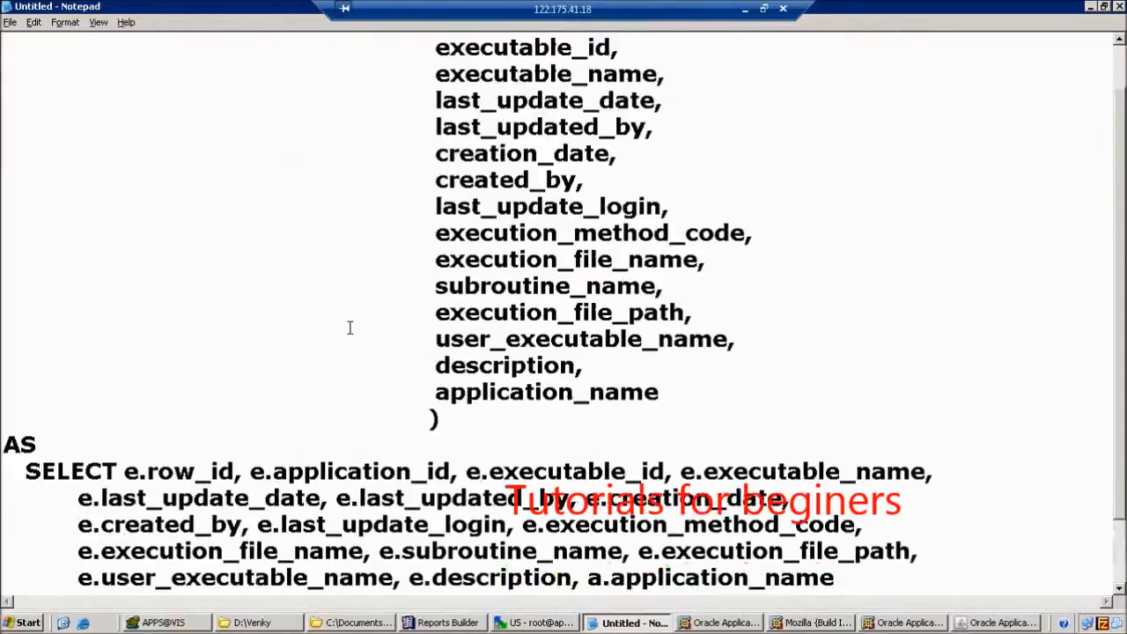
{"action": "left_click_drag", "start_coordinate": [11, 48], "coordinate": [520, 480]}
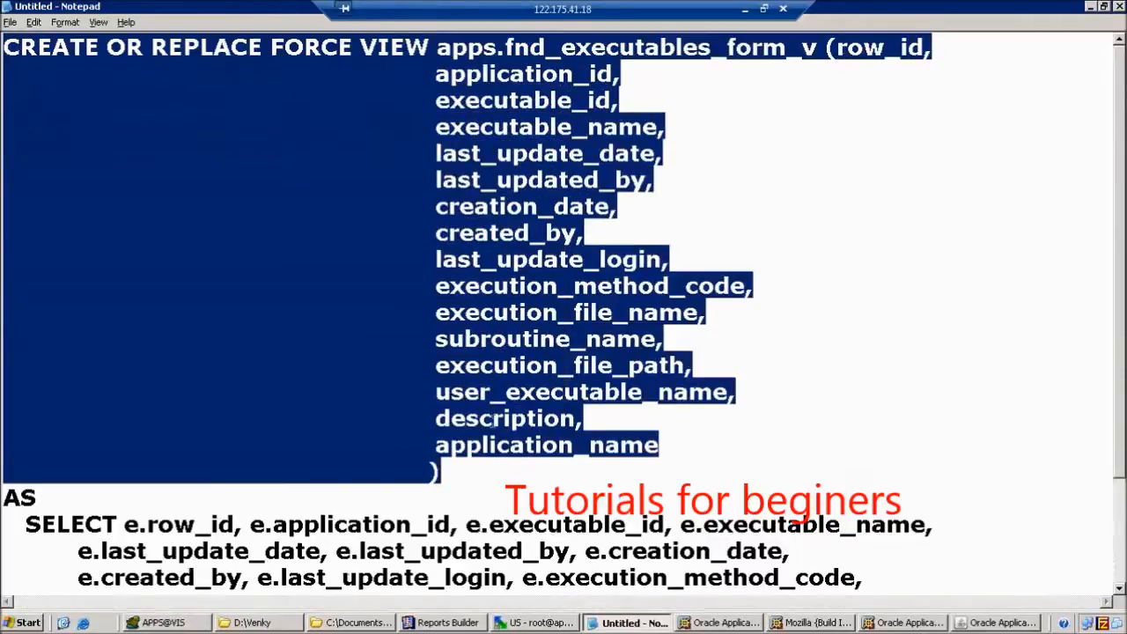
{"action": "scroll", "coordinate": [501, 410], "scroll_direction": "down", "scroll_amount": 2}
{"action": "key", "text": "Delete"}
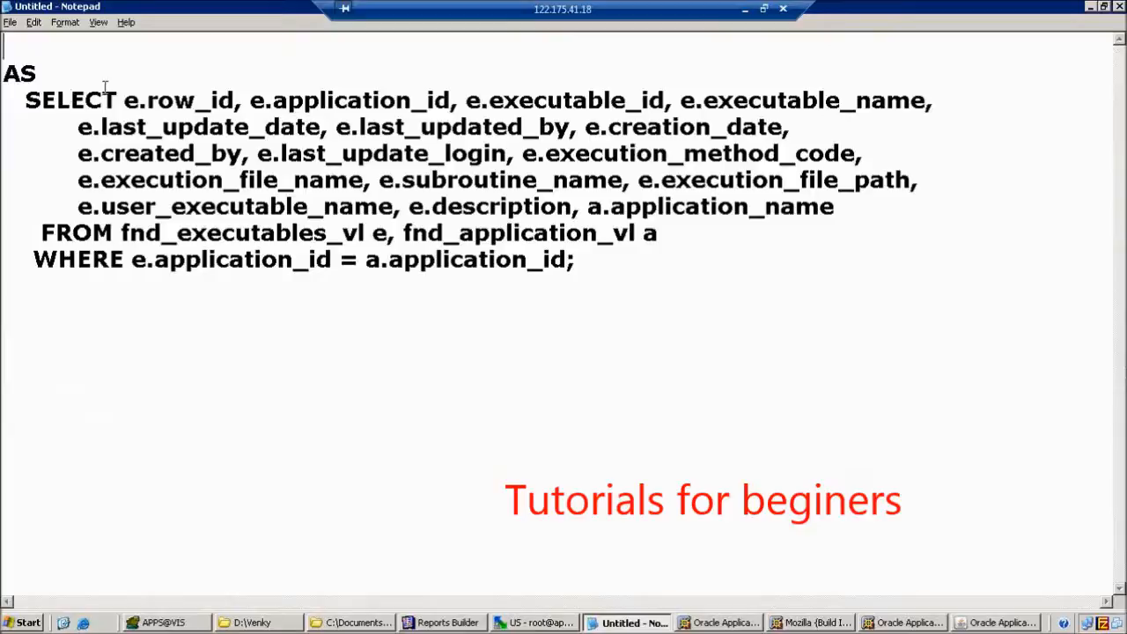
Put AS, FROM, WHERE and fnd_application_vl a on separate lines, then return to Oracle Applications.
{"action": "left_click", "coordinate": [76, 85]}
{"action": "key", "text": "Return"}
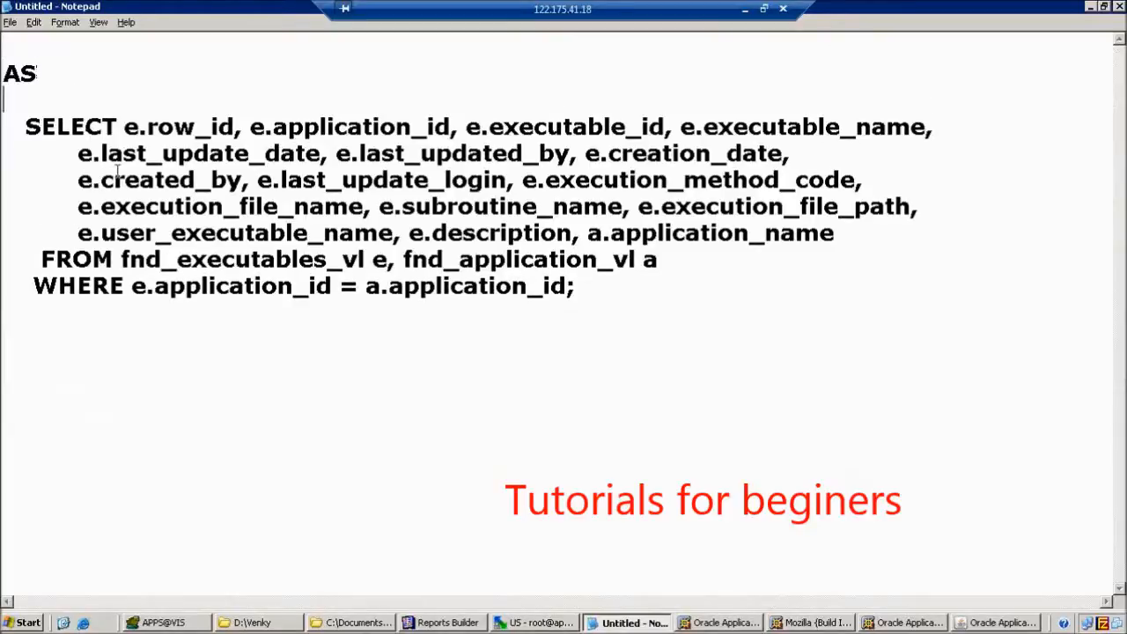
{"action": "left_click", "coordinate": [42, 259]}
{"action": "key", "text": "Return"}
{"action": "left_click", "coordinate": [34, 312]}
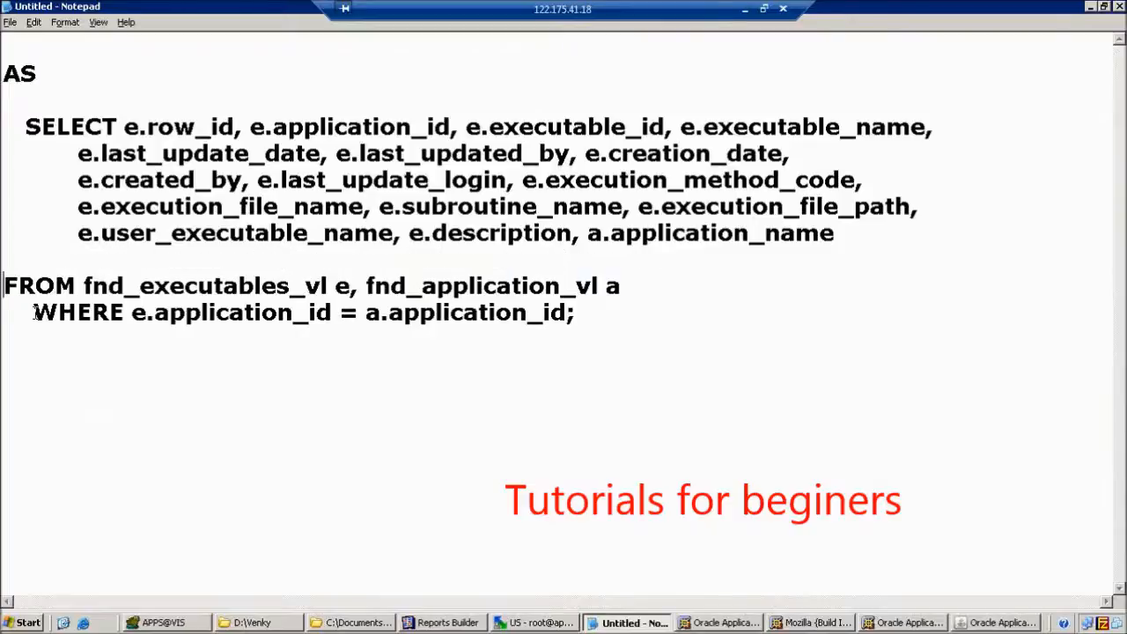
{"action": "key", "text": "Return"}
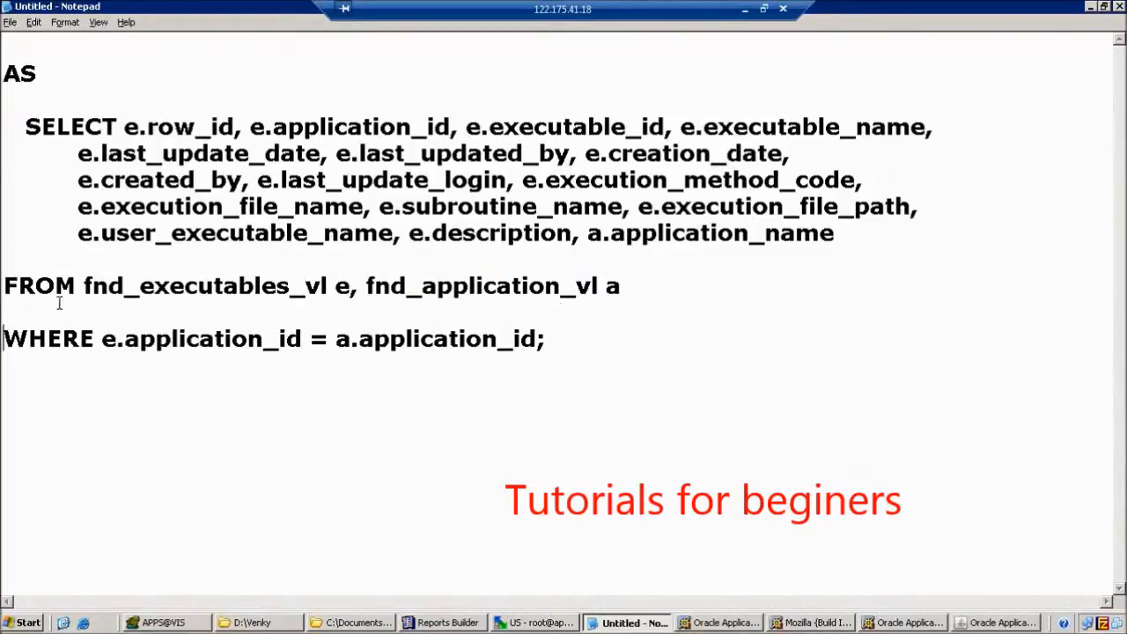
{"action": "left_click", "coordinate": [85, 295]}
{"action": "left_click", "coordinate": [364, 285]}
{"action": "key", "text": "Return"}
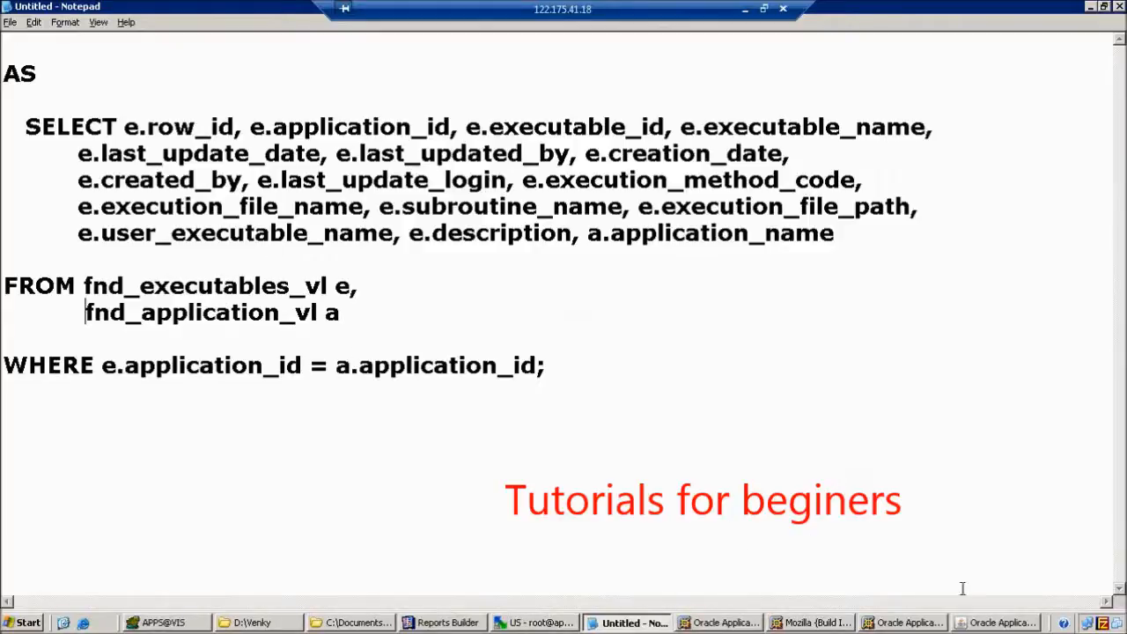
{"action": "left_click", "coordinate": [1002, 623]}
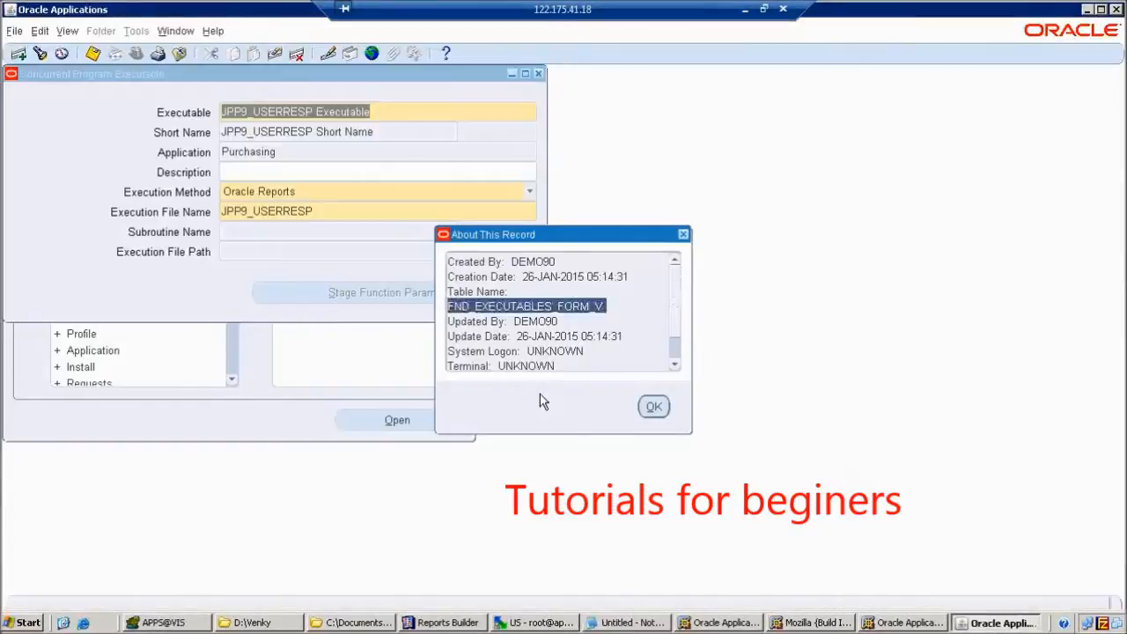
Examine the Executable field via Help > Diagnostics with the diagnostics password, revealing block FND_EXECUTABLES, field USER_EXECUTABLE_NAME.
{"action": "left_click", "coordinate": [655, 407]}
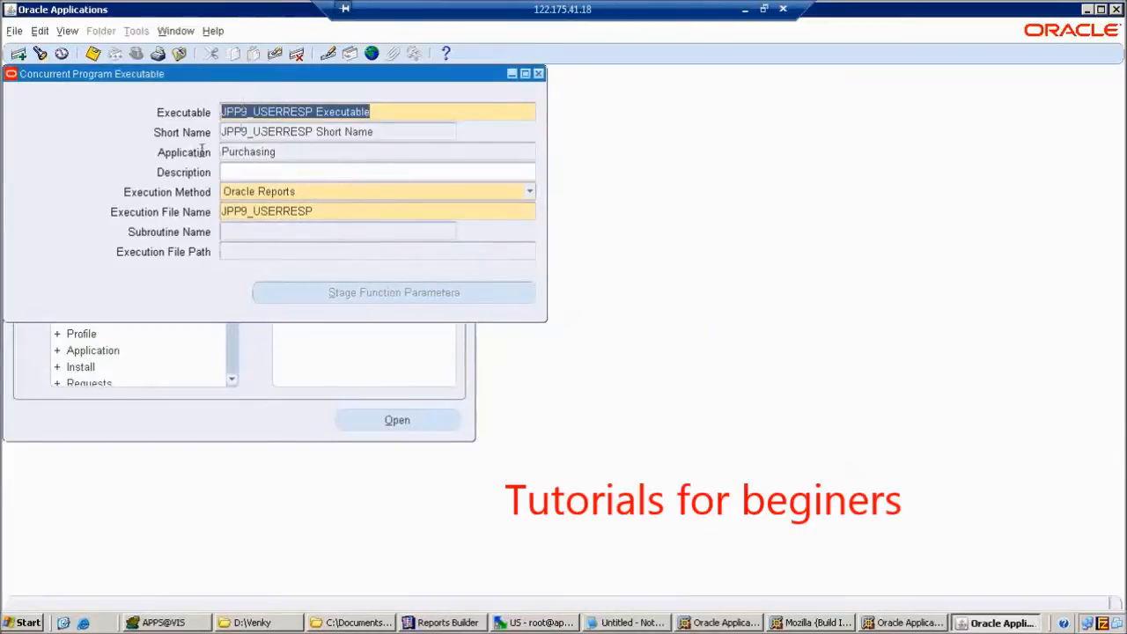
{"action": "left_click", "coordinate": [213, 31]}
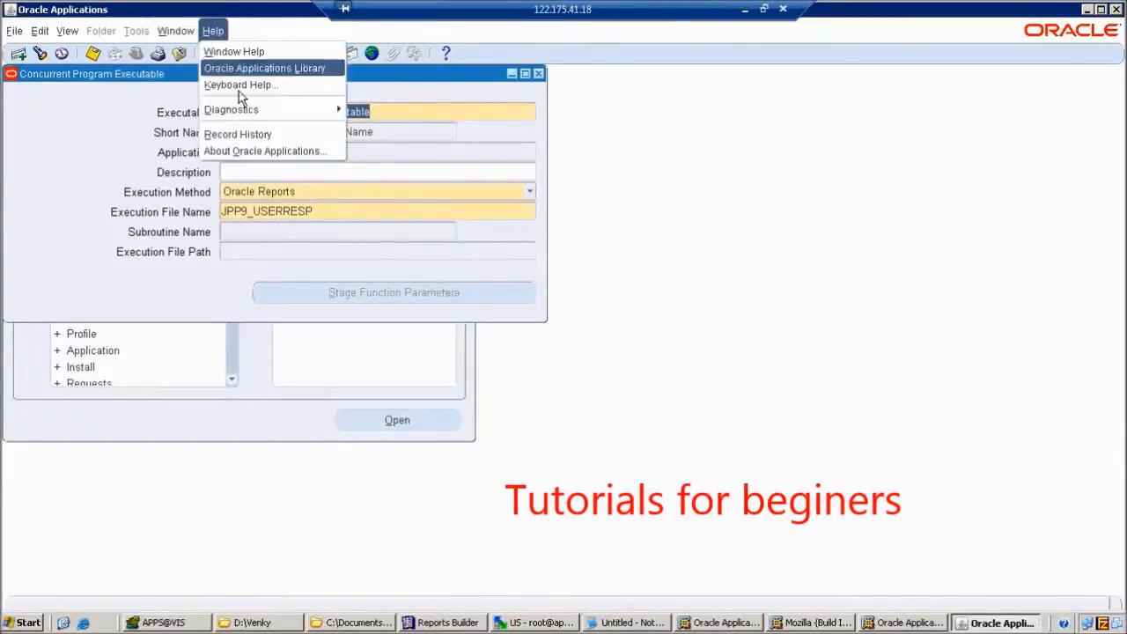
{"action": "mouse_move", "coordinate": [276, 110]}
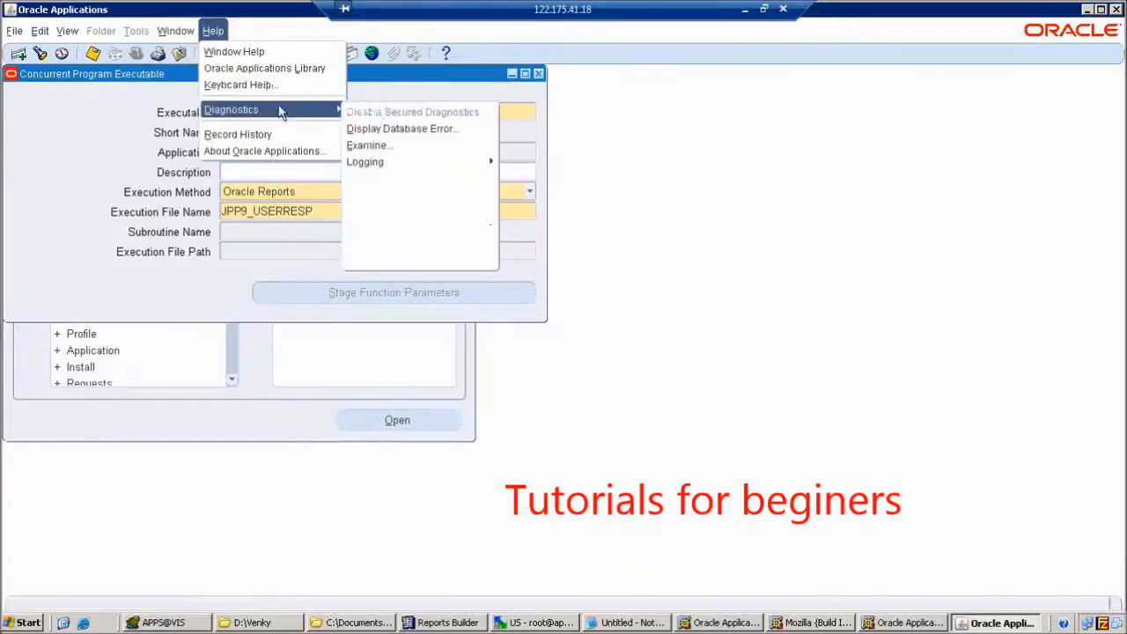
{"action": "left_click", "coordinate": [387, 146]}
{"action": "type", "text": "apps"}
{"action": "key", "text": "Return"}
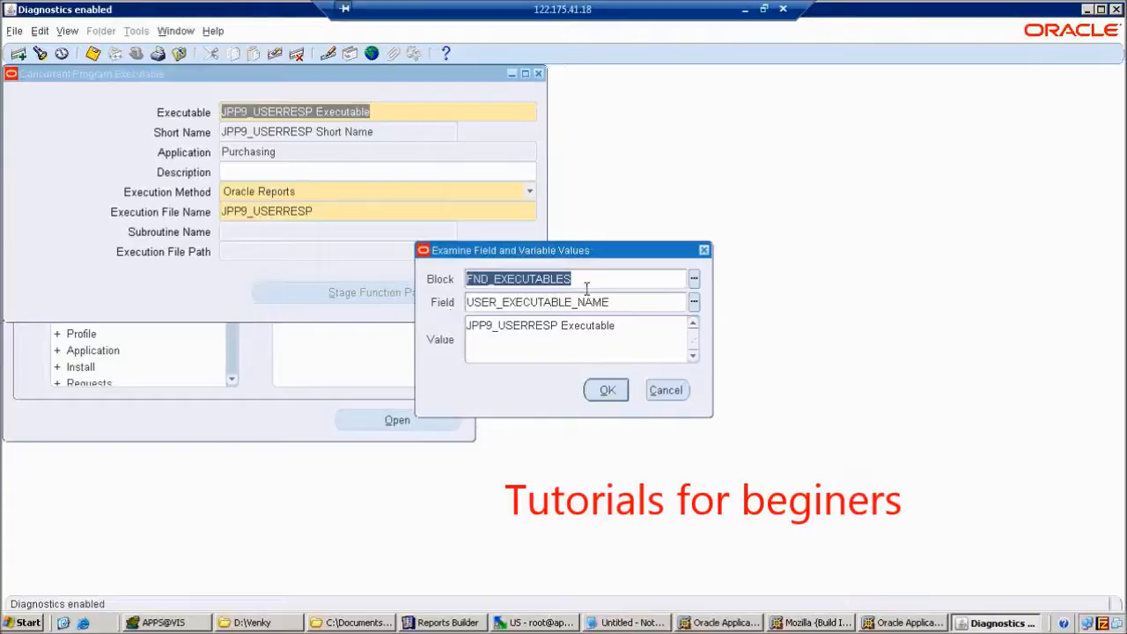
{"action": "left_click", "coordinate": [163, 623]}
Highlight user_executable_name in the FND_EXECUTABLES_FORM_V script's column list, then return to the Notepad query.
{"action": "left_click", "coordinate": [373, 257]}
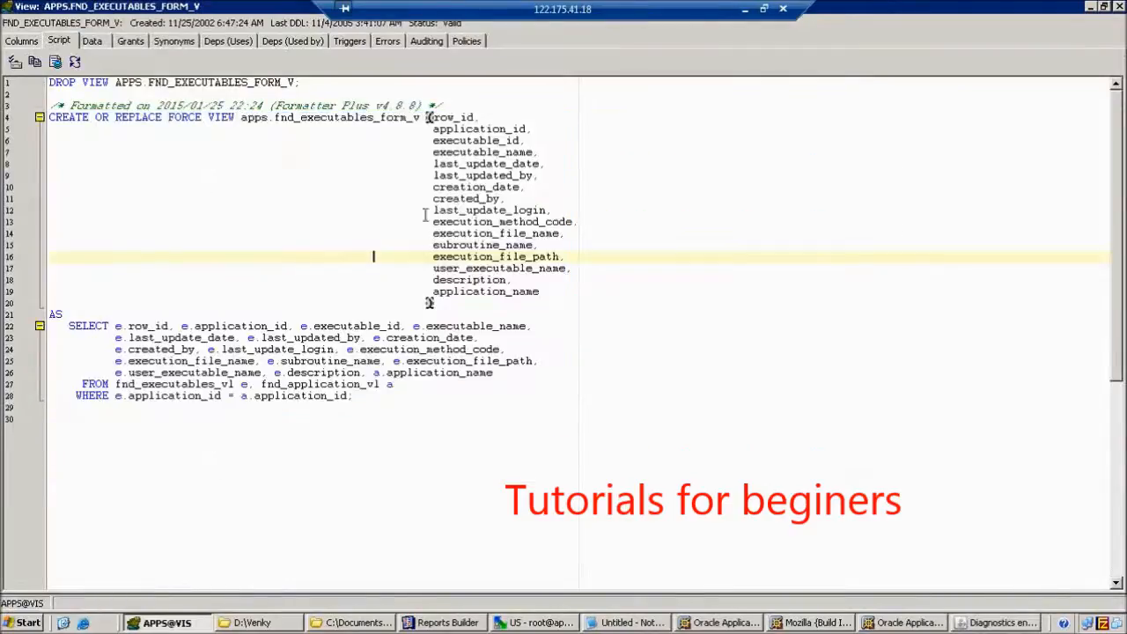
{"action": "left_click_drag", "start_coordinate": [432, 267], "coordinate": [567, 268]}
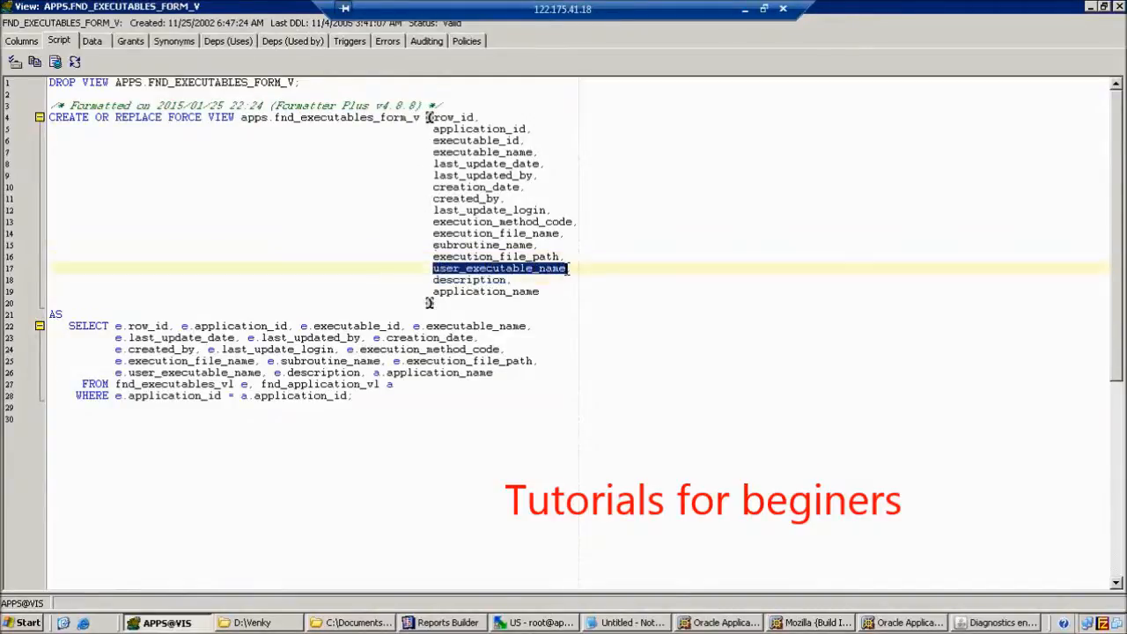
{"action": "left_click", "coordinate": [632, 622]}
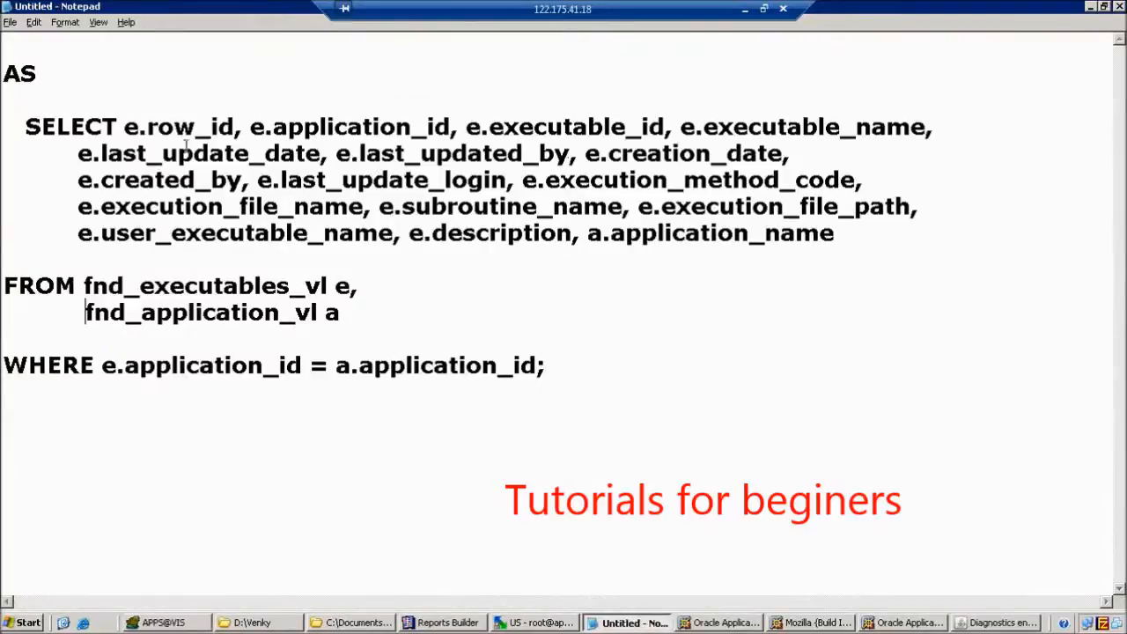
Highlight user_executable_name and fnd_executables_vl in the Notepad query, then cancel closing it so the text stays.
{"action": "left_click_drag", "start_coordinate": [102, 233], "coordinate": [394, 236]}
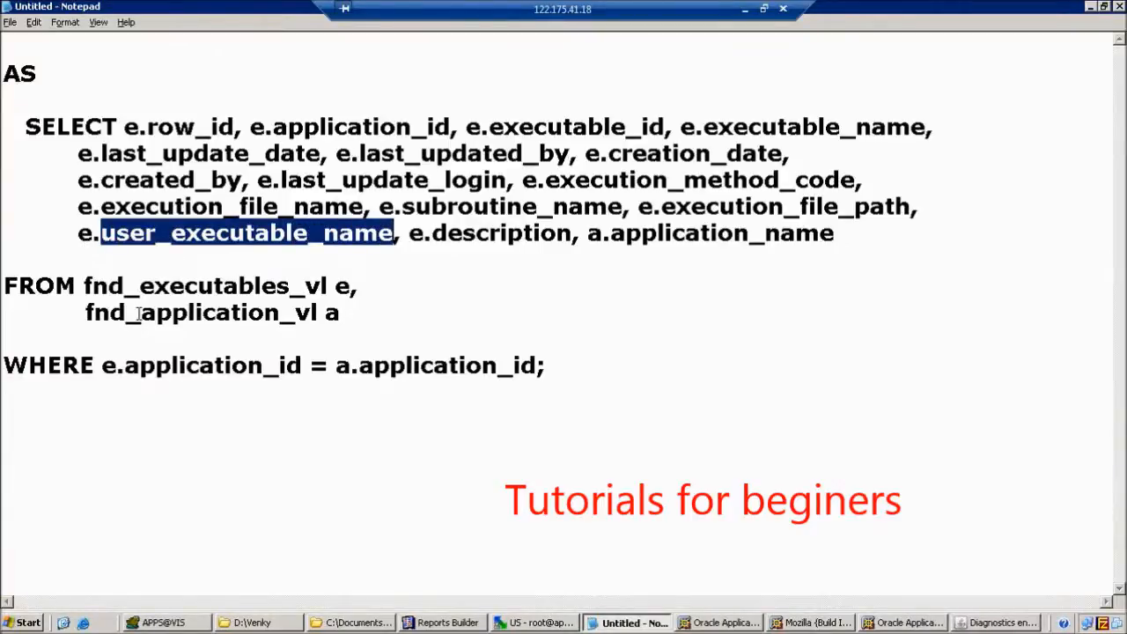
{"action": "left_click_drag", "start_coordinate": [85, 283], "coordinate": [328, 284]}
{"action": "key", "text": "ctrl+c"}
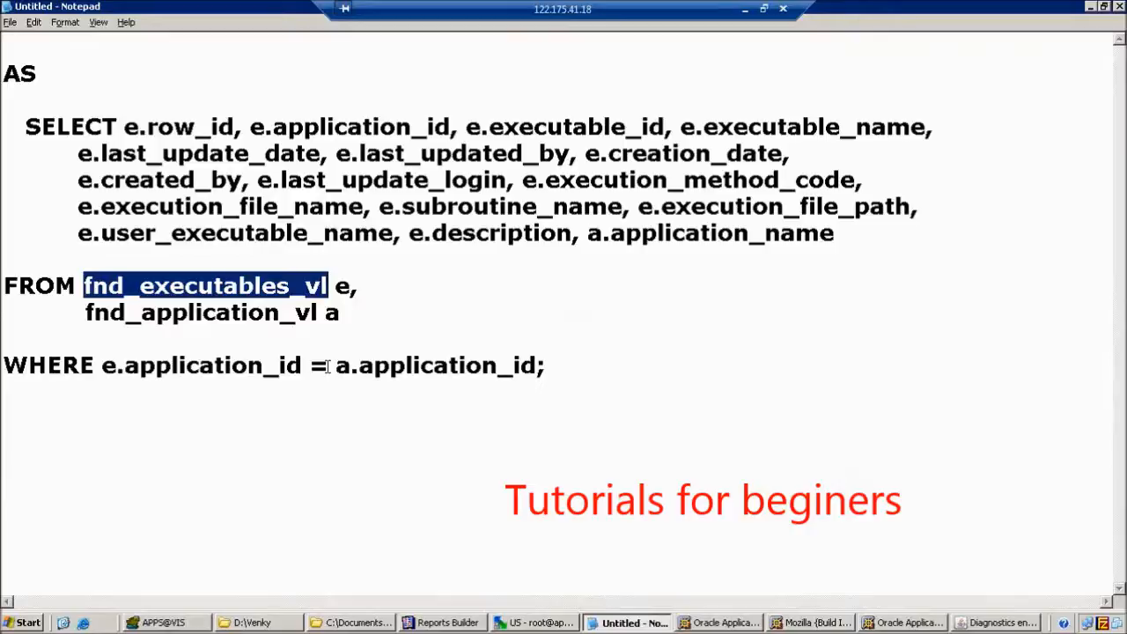
{"action": "left_click", "coordinate": [1090, 68]}
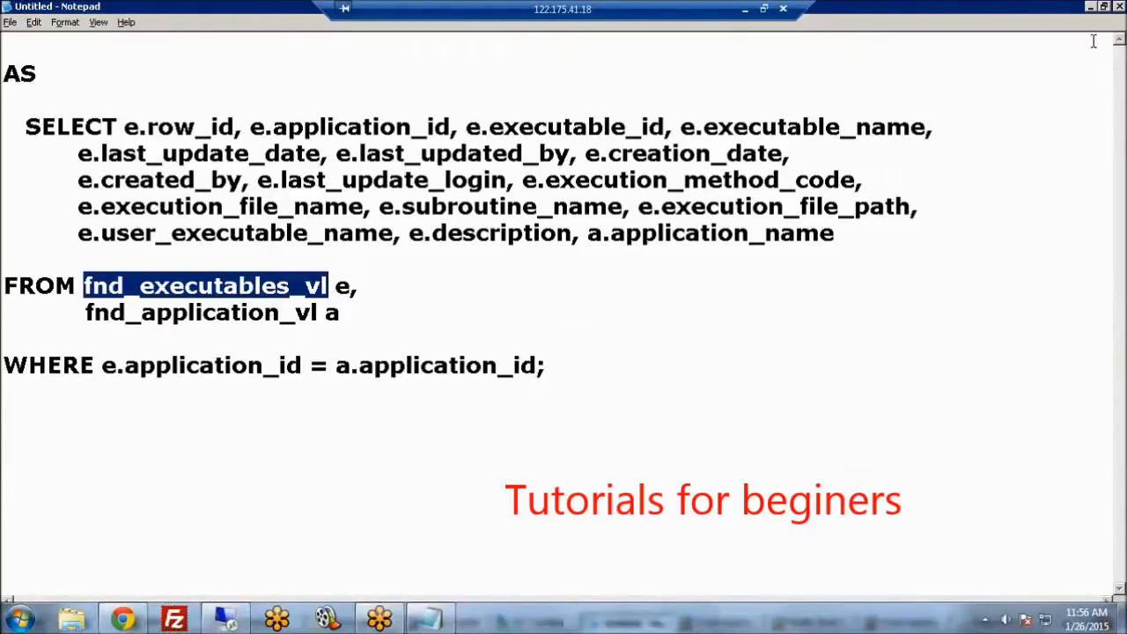
{"action": "left_click", "coordinate": [1120, 7]}
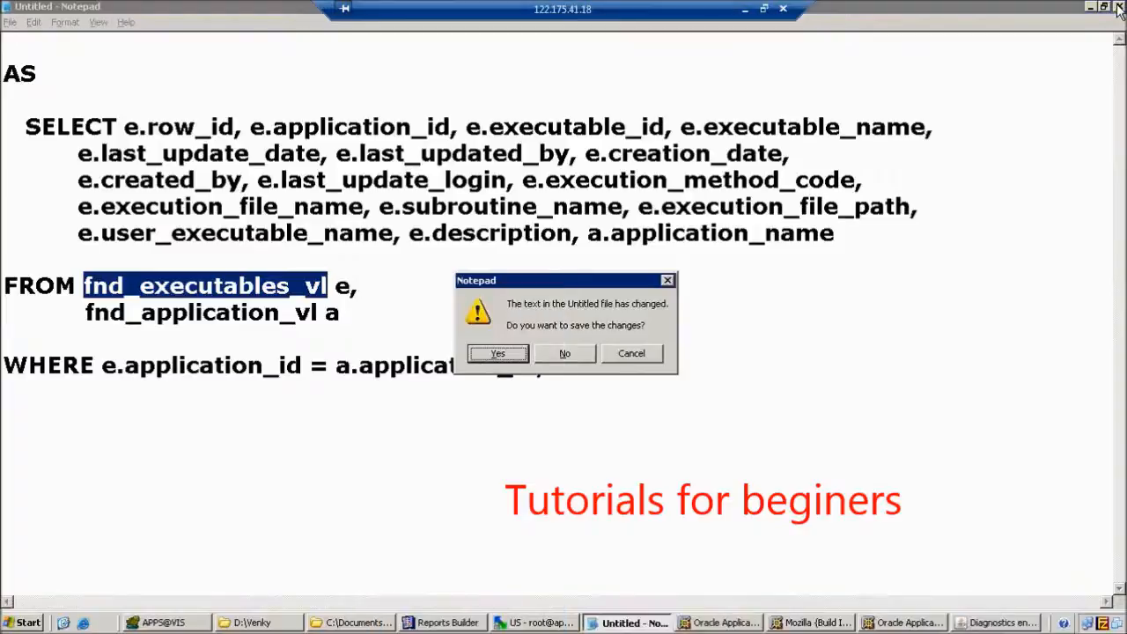
{"action": "left_click", "coordinate": [616, 355]}
Close the FND_EXECUTABLES_FORM_V script and add FND_EXECUTABLES_VL in uppercase on editor line 3.
{"action": "left_click", "coordinate": [1091, 7]}
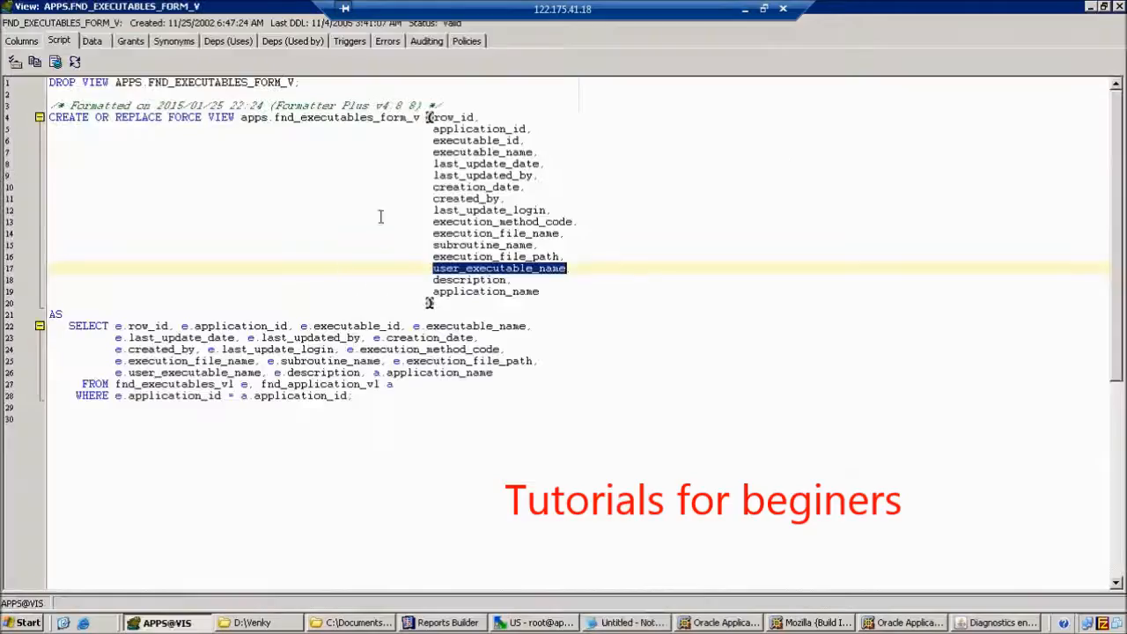
{"action": "left_click_drag", "start_coordinate": [265, 408], "coordinate": [264, 397]}
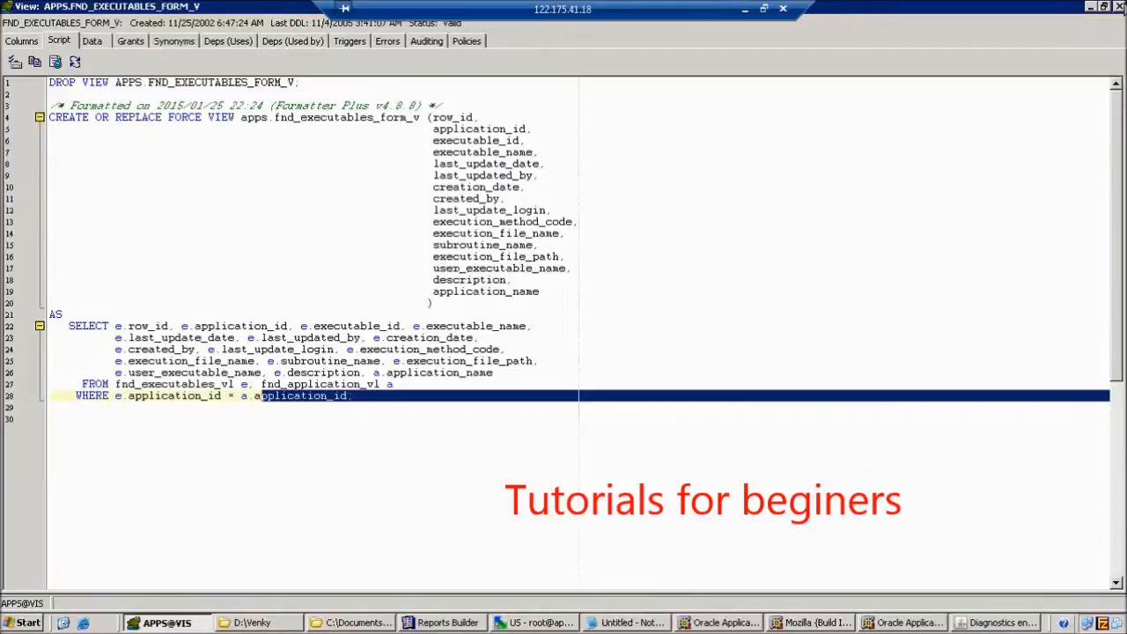
{"action": "left_click", "coordinate": [1122, 6]}
{"action": "left_click", "coordinate": [345, 209]}
{"action": "key", "text": "Return"}
{"action": "key", "text": "Return"}
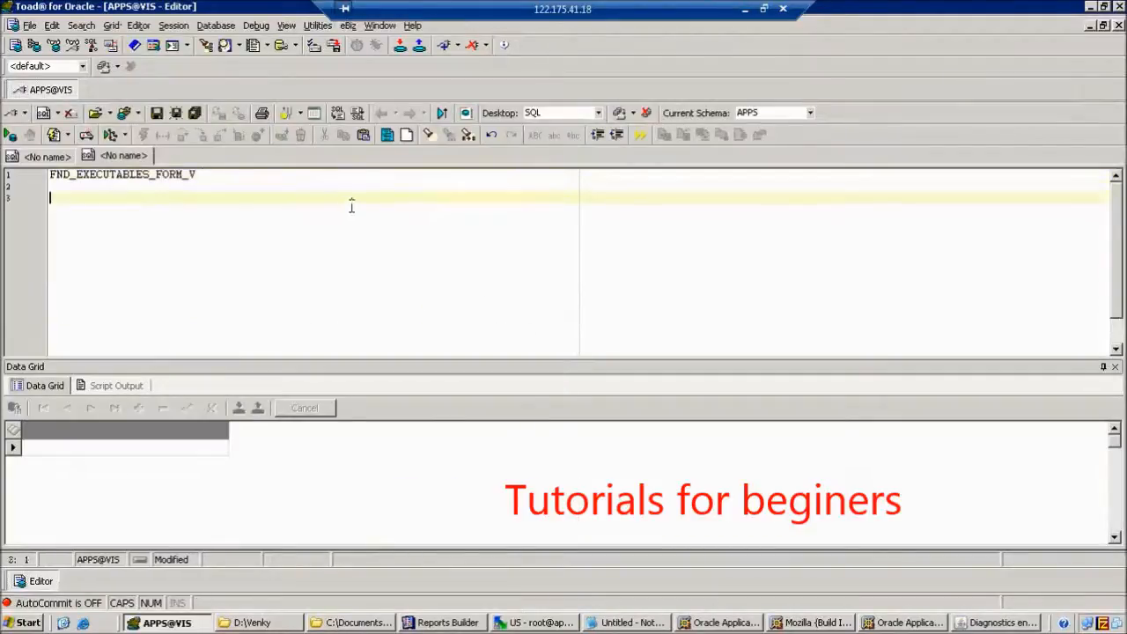
{"action": "key", "text": "ctrl+v"}
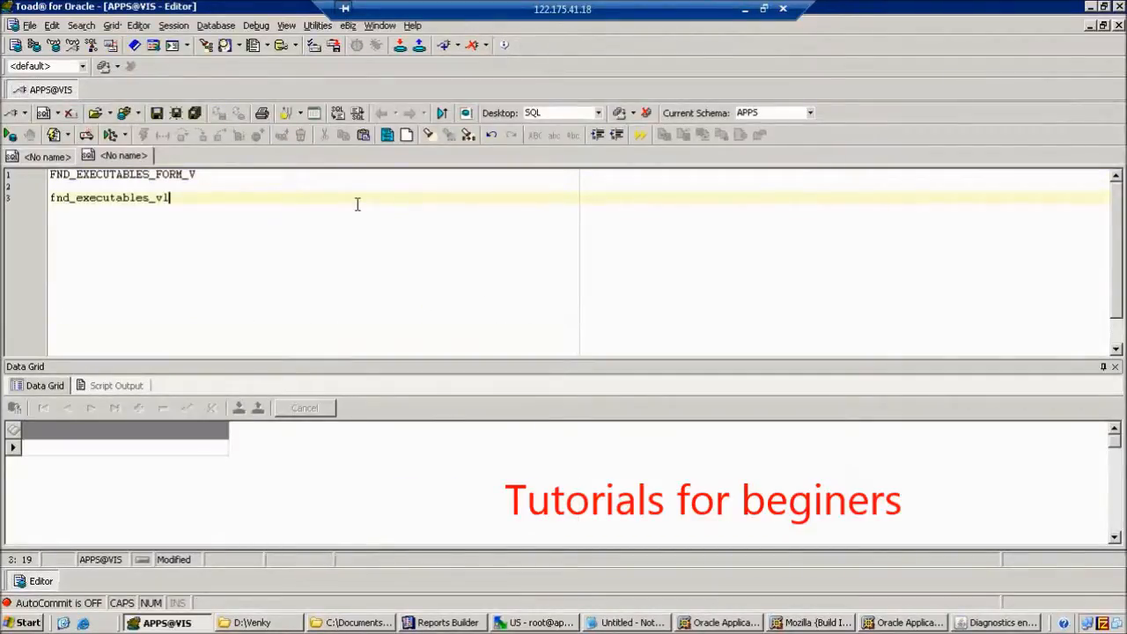
{"action": "key", "text": "shift+Home"}
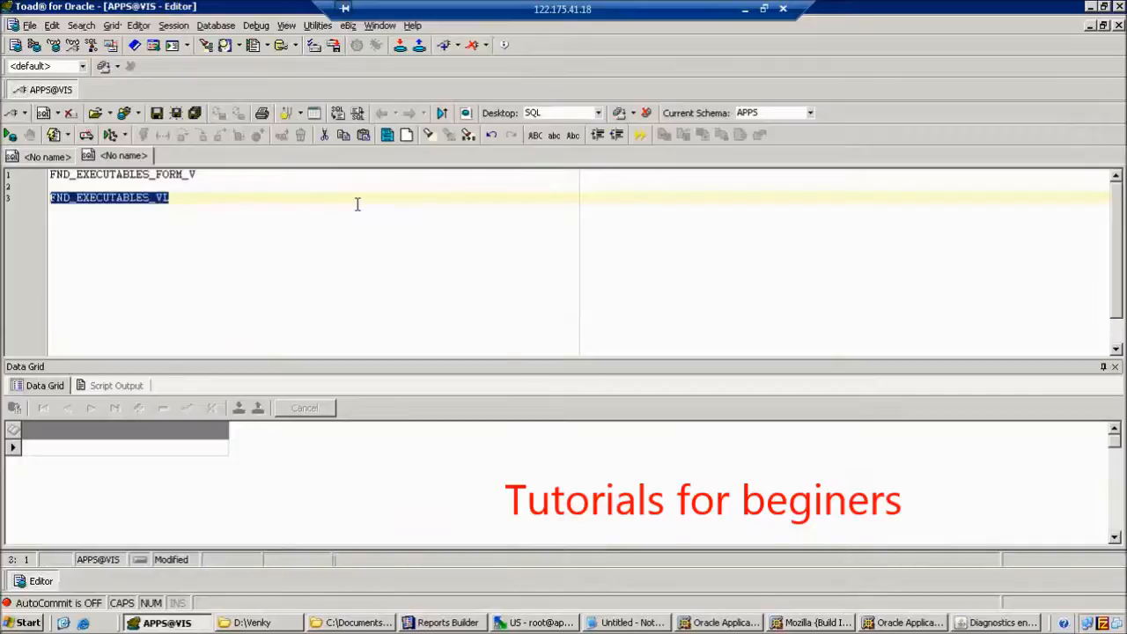
{"action": "key", "text": "ctrl+u"}
Describe FND_EXECUTABLES_VL and select the CREATE VIEW statement in its maximized Script tab.
{"action": "left_click", "coordinate": [150, 197]}
{"action": "key", "text": "F4"}
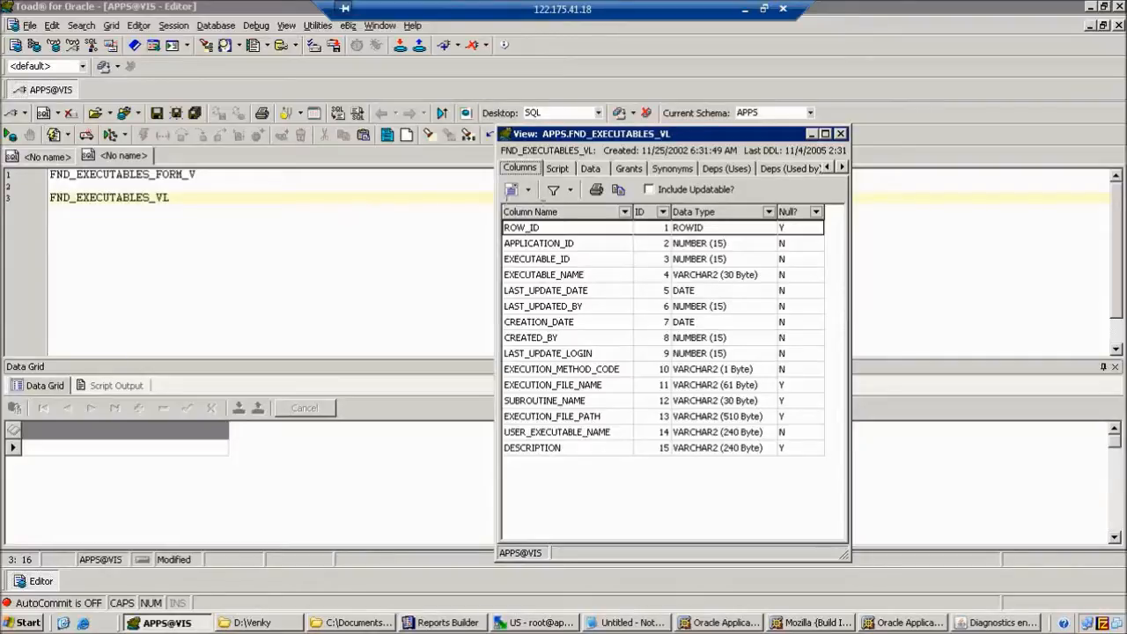
{"action": "left_click", "coordinate": [568, 169]}
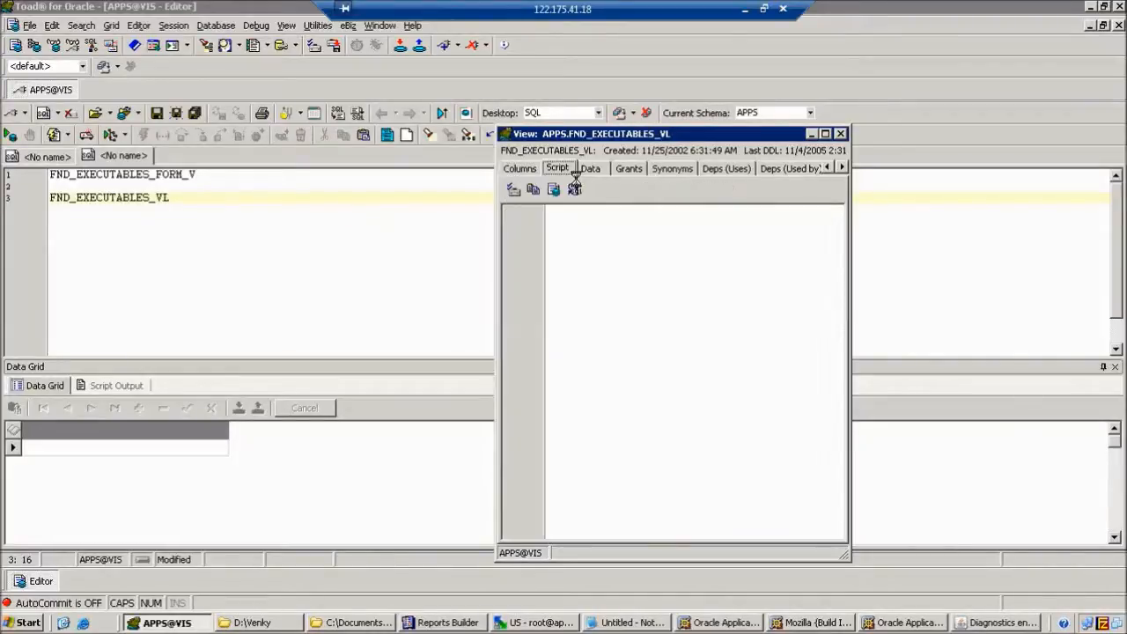
{"action": "left_click", "coordinate": [825, 134]}
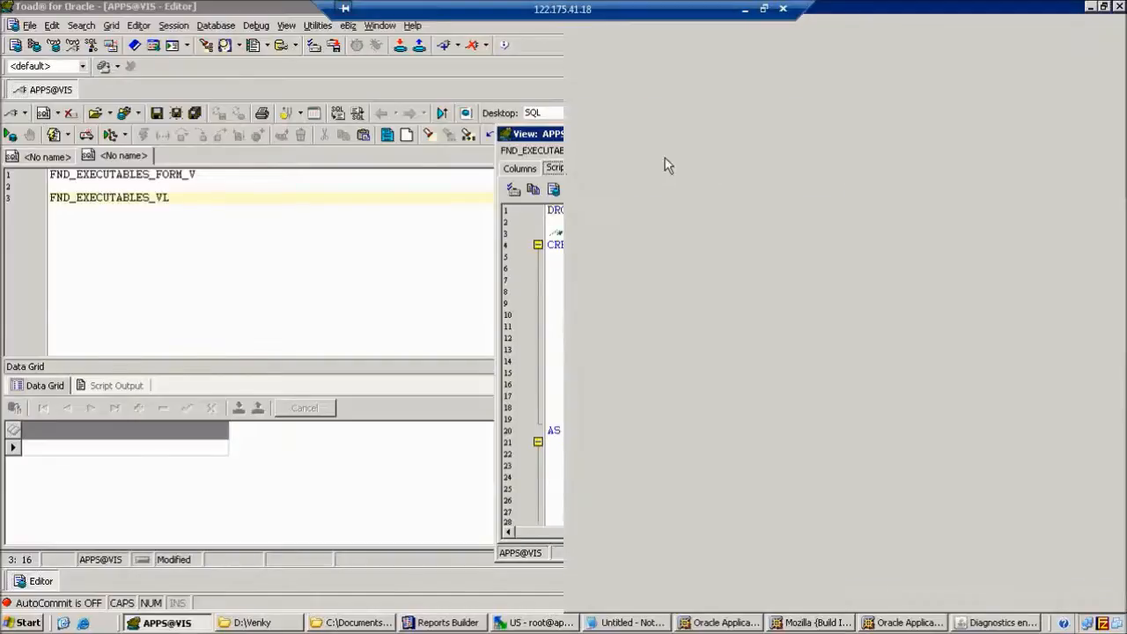
{"action": "left_click_drag", "start_coordinate": [50, 117], "coordinate": [336, 418]}
{"action": "key", "text": "ctrl+c"}
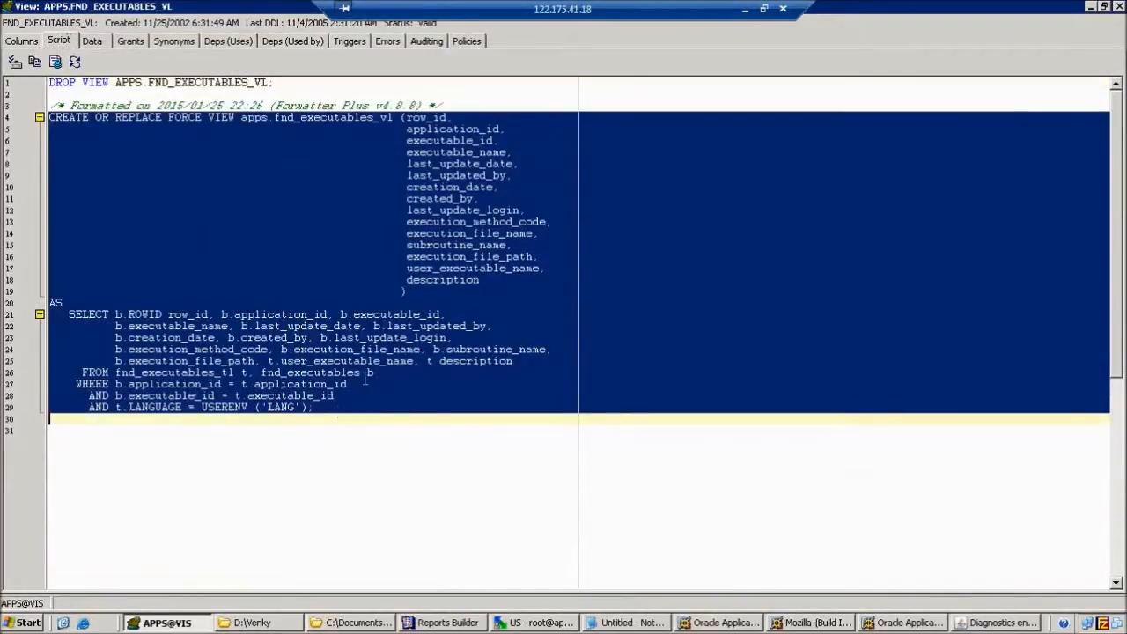
{"action": "left_click", "coordinate": [630, 623]}
Replace the old Notepad query with the FND_EXECUTABLES_VL DDL, deleting its CREATE VIEW header and column list.
{"action": "key", "text": "ctrl+a"}
{"action": "key", "text": "Delete"}
{"action": "key", "text": "ctrl+v"}
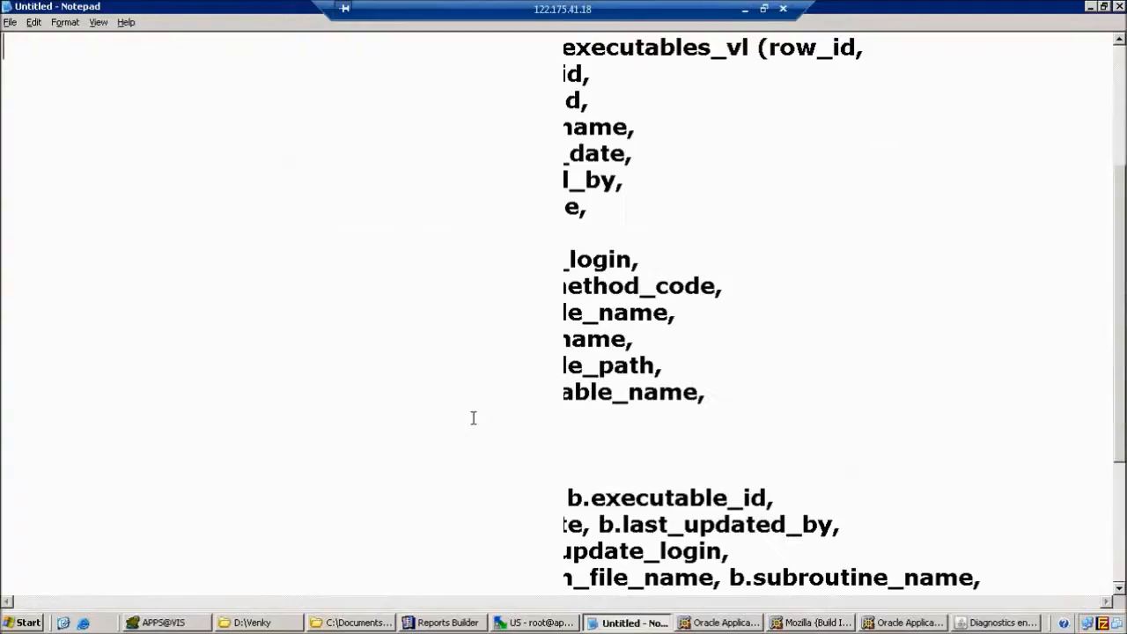
{"action": "scroll", "coordinate": [476, 371], "scroll_direction": "up", "scroll_amount": 2}
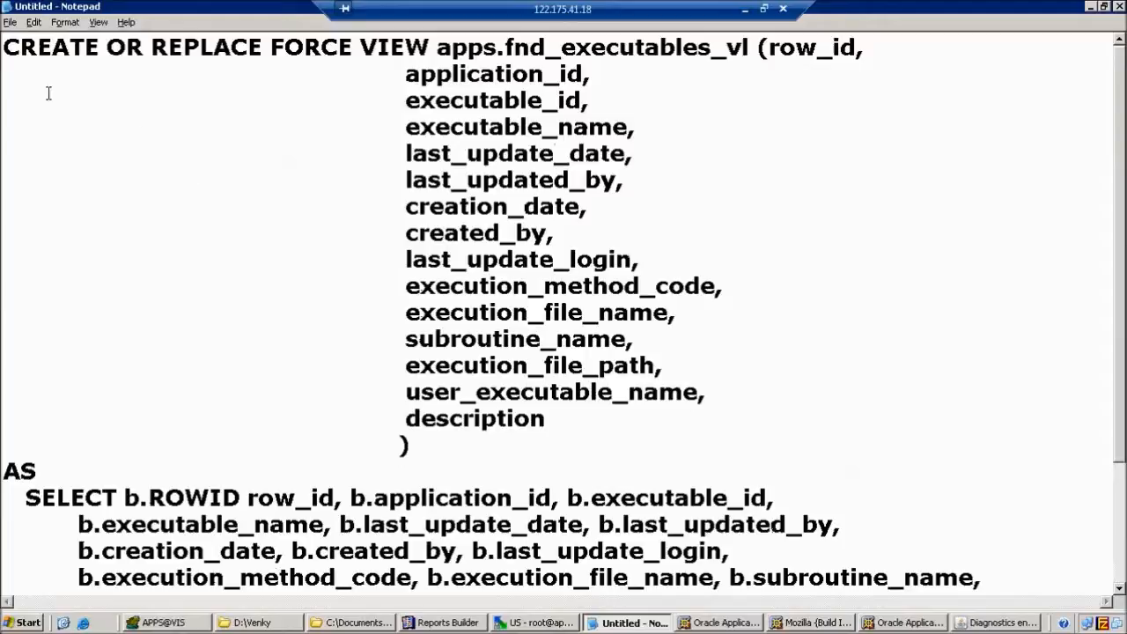
{"action": "left_click_drag", "start_coordinate": [9, 49], "coordinate": [456, 439]}
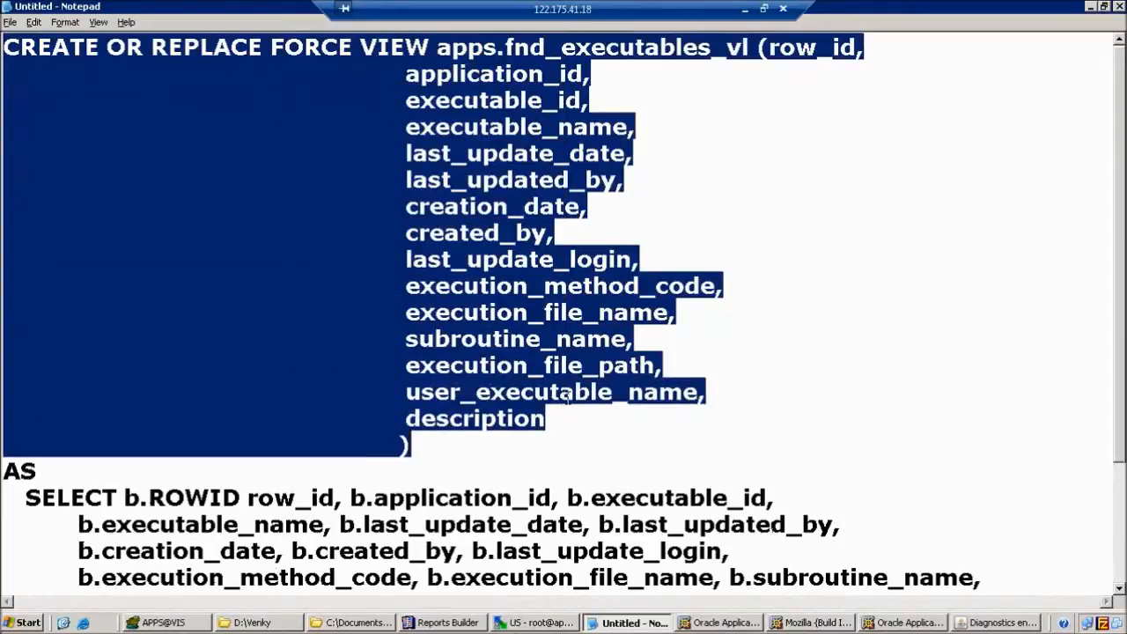
{"action": "key", "text": "Delete"}
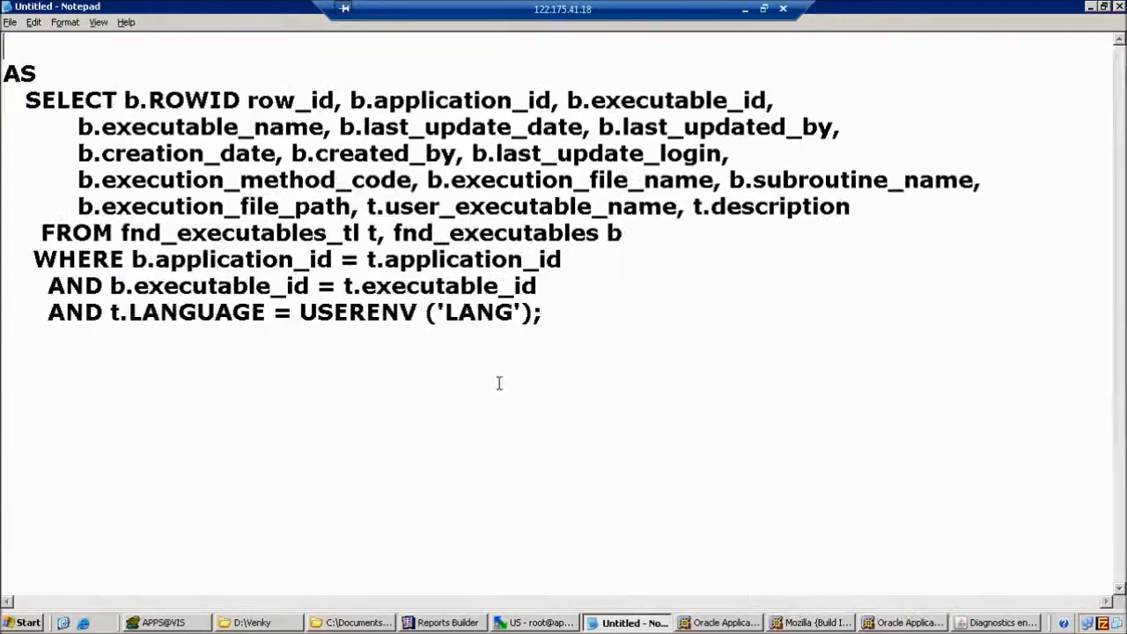
Add a blank line after AS, put FROM and WHERE on their own lines, and unindent WHERE.
{"action": "left_click", "coordinate": [71, 81]}
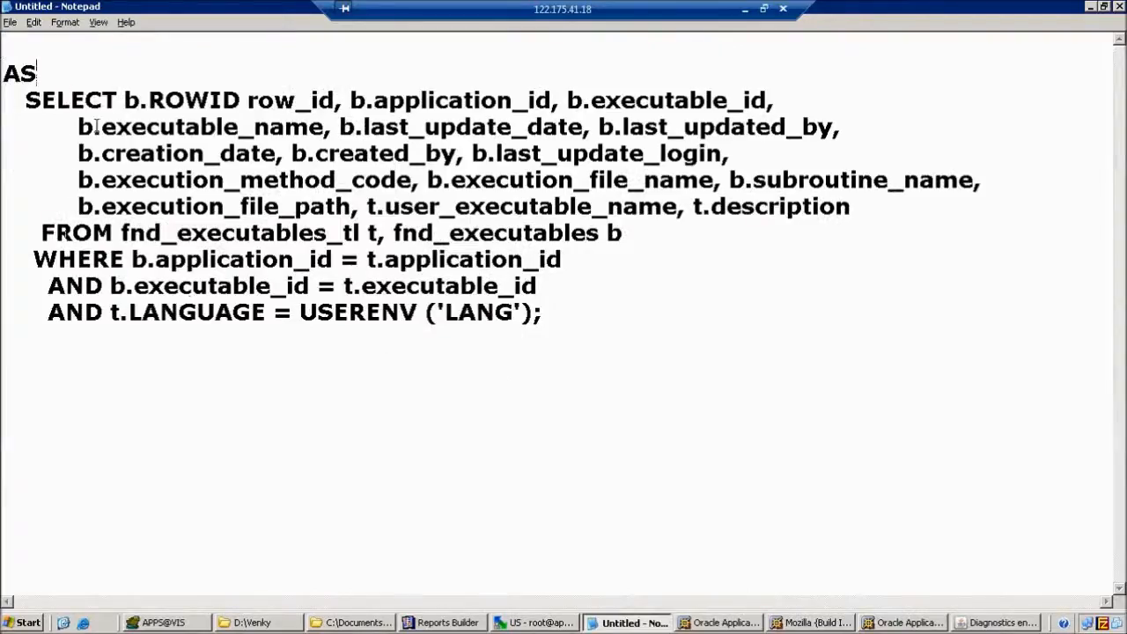
{"action": "key", "text": "Return"}
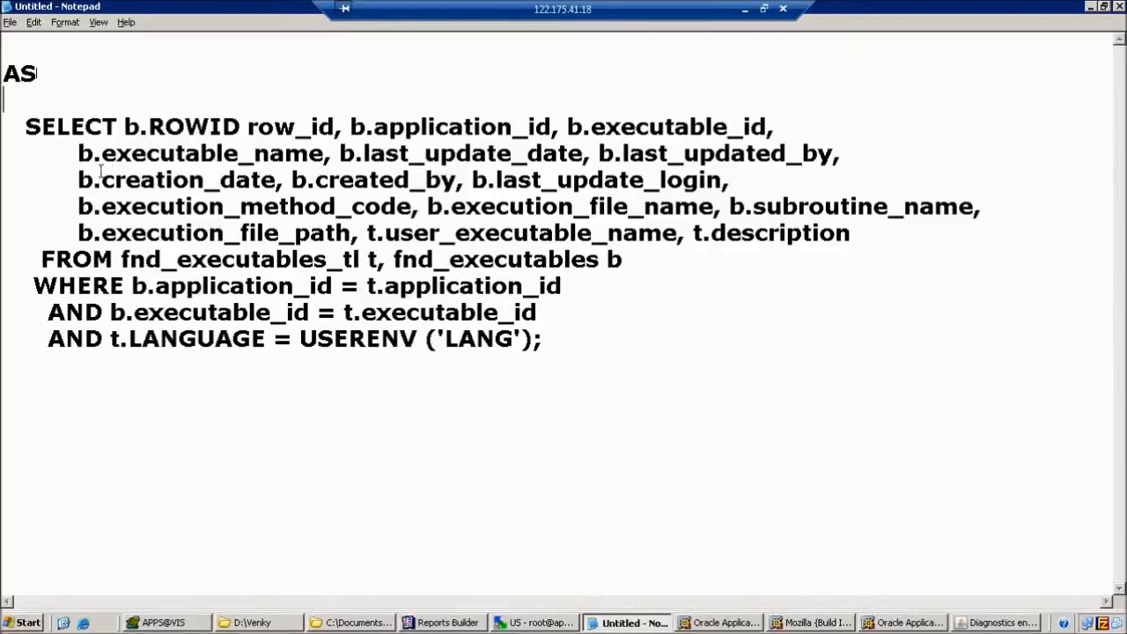
{"action": "left_click", "coordinate": [41, 258]}
{"action": "key", "text": "Return"}
{"action": "key", "text": "Down"}
{"action": "key", "text": "Return"}
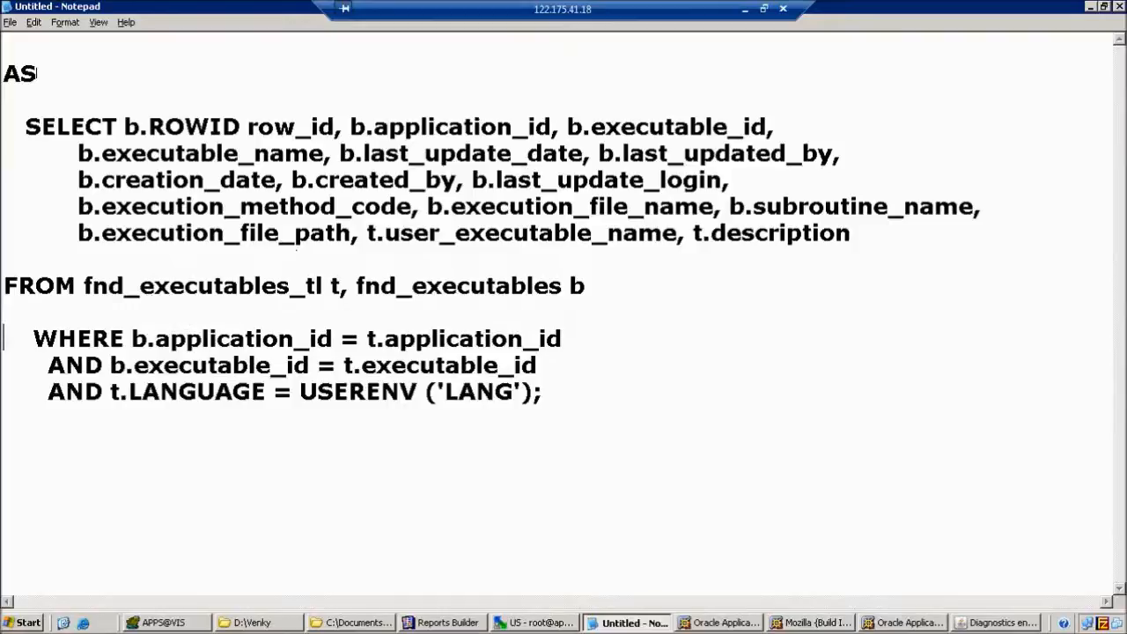
{"action": "key", "text": "Delete"}
{"action": "key", "text": "Delete"}
{"action": "key", "text": "Delete"}
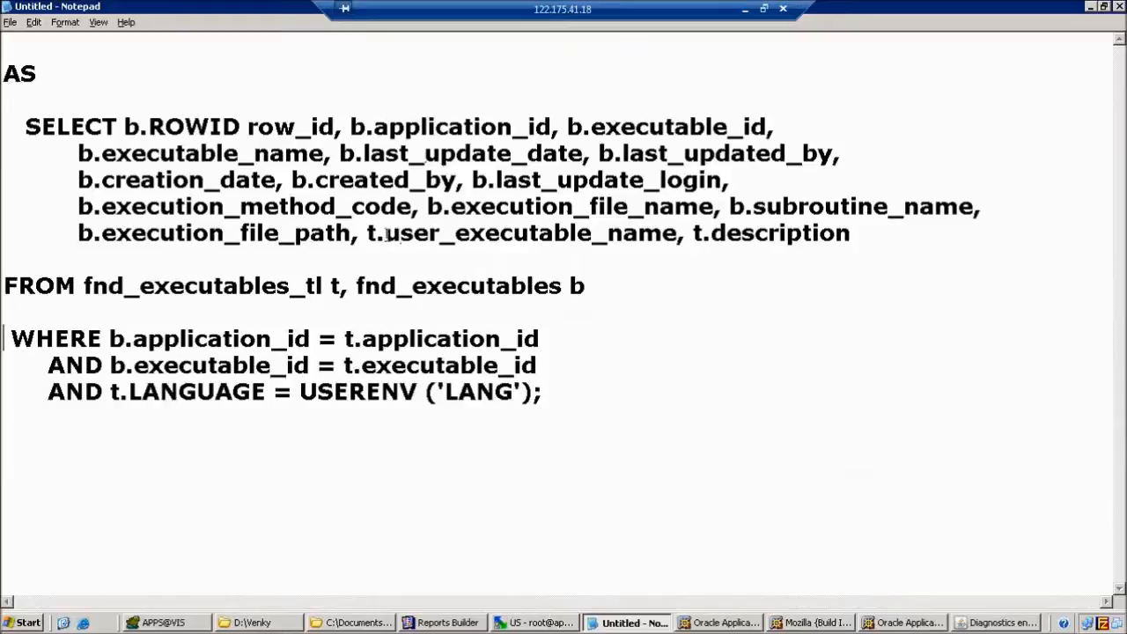
Highlight user_executable_name in the column list, then select the fnd_executables_tl table name.
{"action": "left_click_drag", "start_coordinate": [385, 234], "coordinate": [486, 234]}
{"action": "left_click_drag", "start_coordinate": [558, 234], "coordinate": [680, 235]}
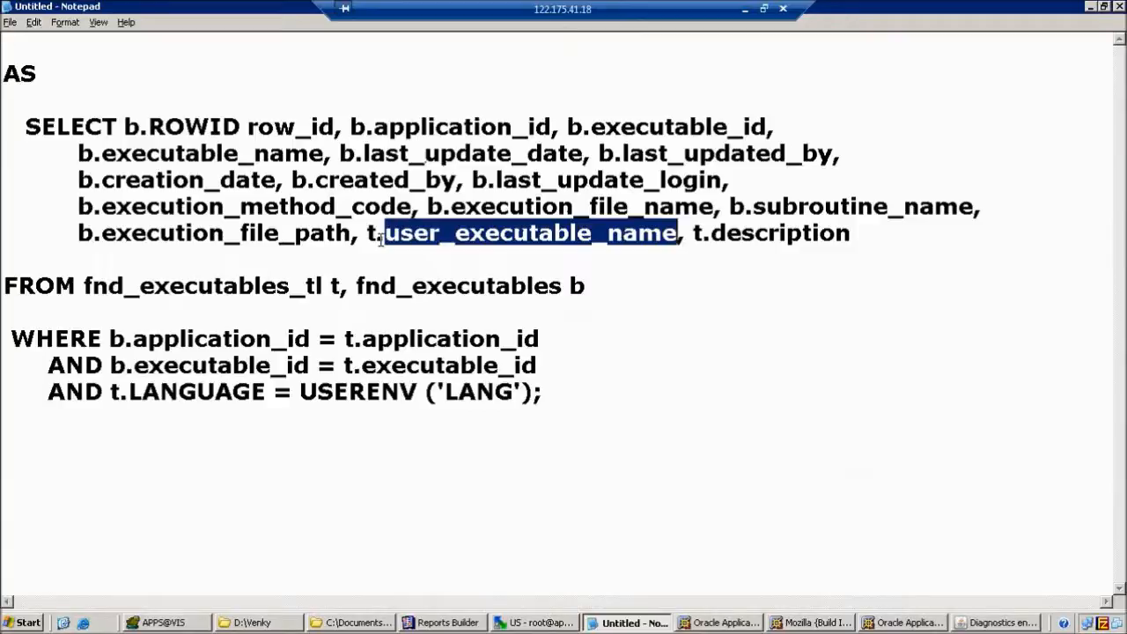
{"action": "left_click", "coordinate": [160, 308]}
{"action": "left_click_drag", "start_coordinate": [86, 287], "coordinate": [331, 286]}
{"action": "key", "text": "ctrl+c"}
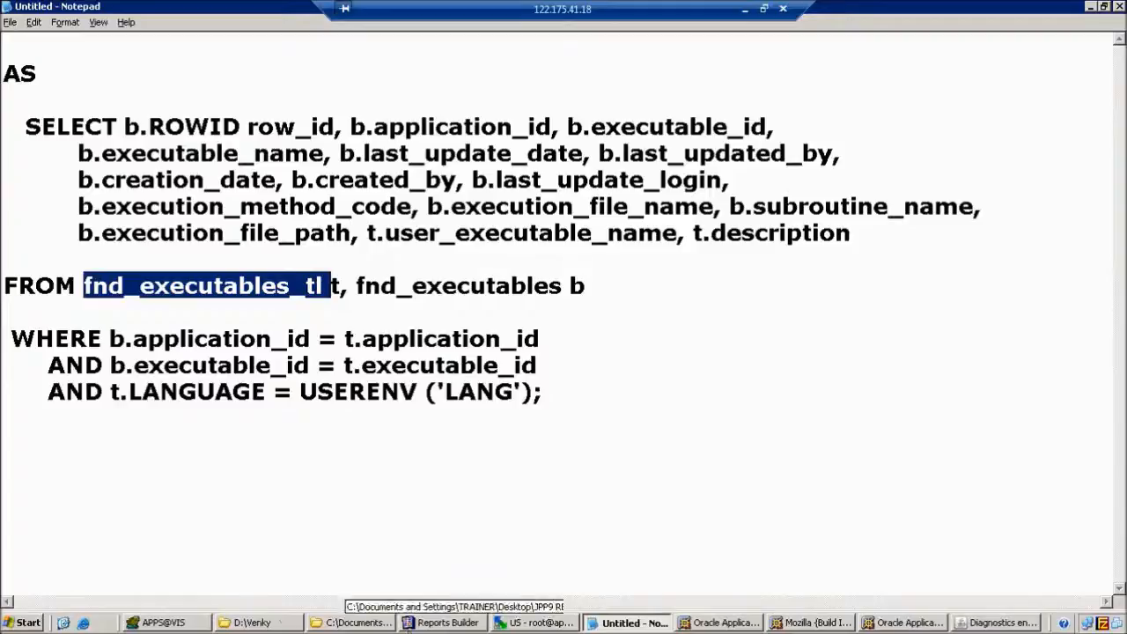
Close the FND_EXECUTABLES_VL script, add FND_EXECUTABLES_TL in uppercase on line 5, and describe it with F4.
{"action": "left_click", "coordinate": [208, 625]}
{"action": "left_click", "coordinate": [462, 405]}
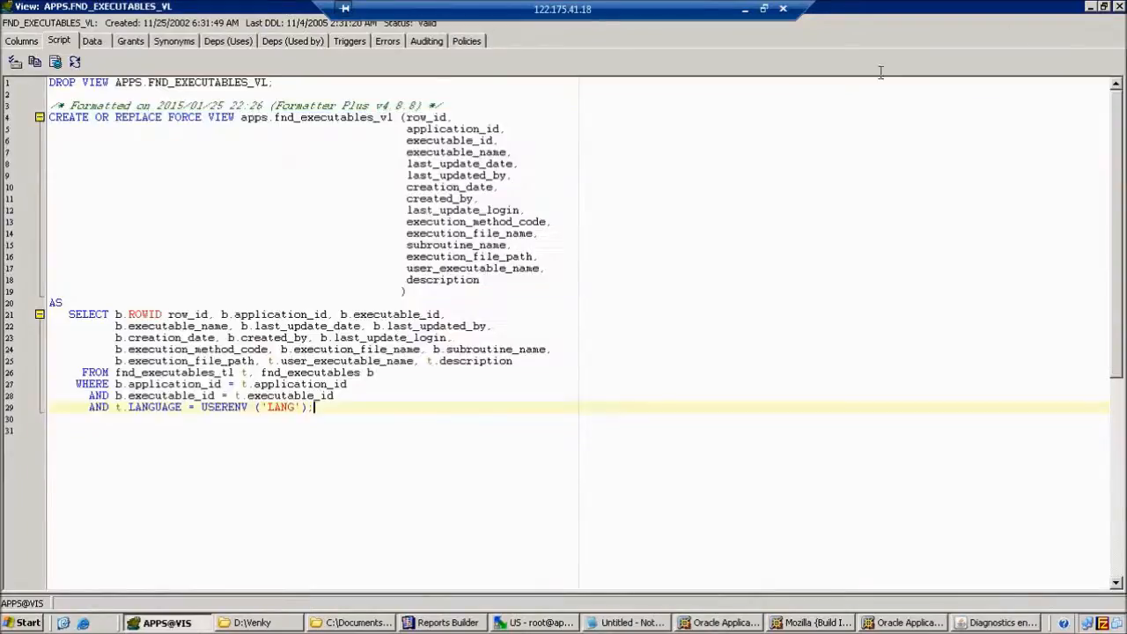
{"action": "left_click", "coordinate": [1120, 8]}
{"action": "key", "text": "Return"}
{"action": "key", "text": "Return"}
{"action": "key", "text": "ctrl+v"}
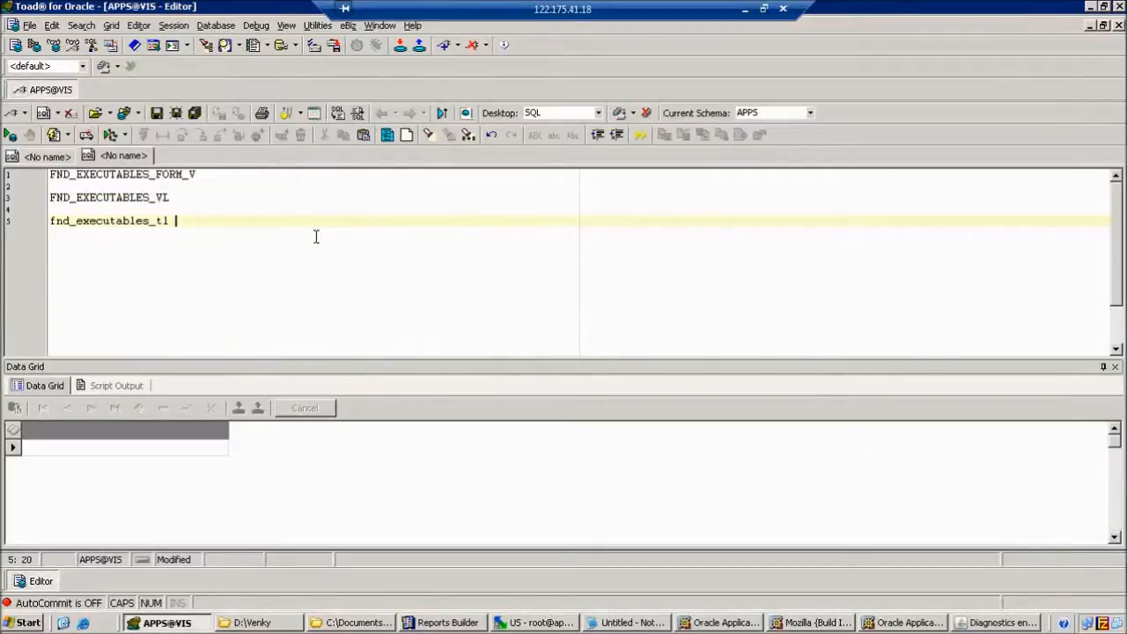
{"action": "key", "text": "shift+Home"}
{"action": "key", "text": "ctrl+shift+u"}
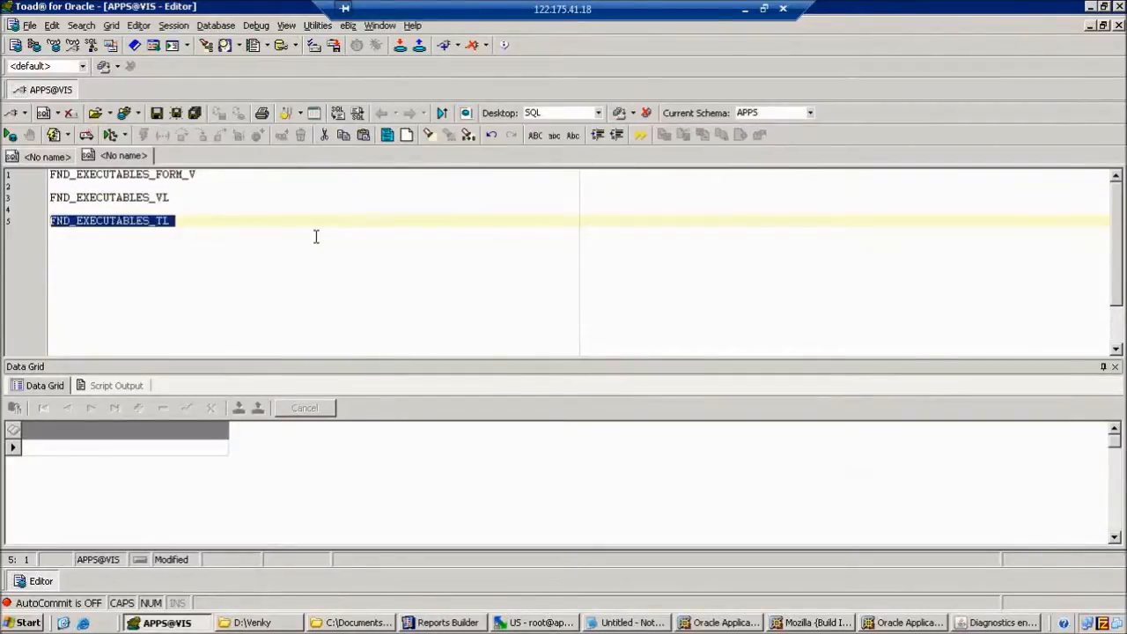
{"action": "key", "text": "End"}
{"action": "left_click", "coordinate": [150, 224]}
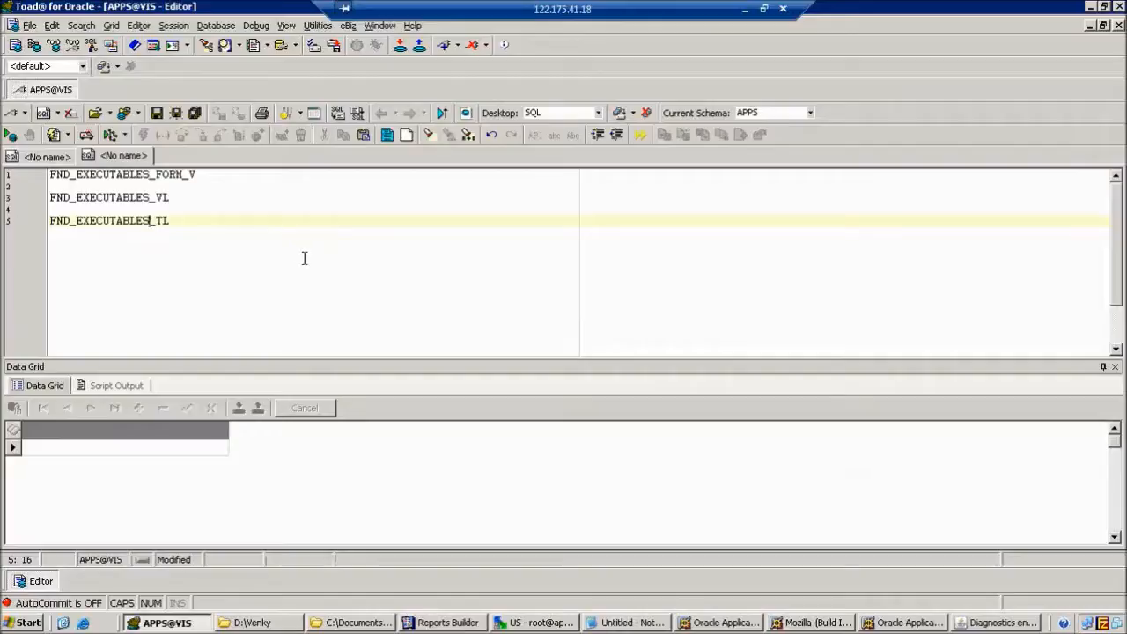
{"action": "key", "text": "F4"}
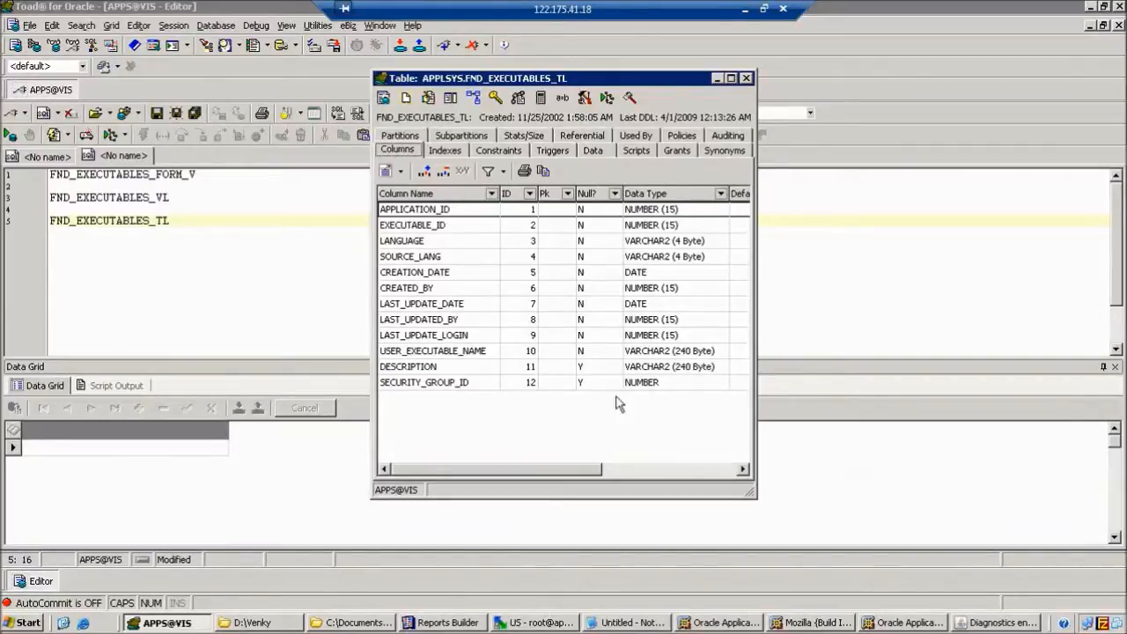
Select the fnd_executables table name in the Notepad query.
{"action": "left_click", "coordinate": [633, 623]}
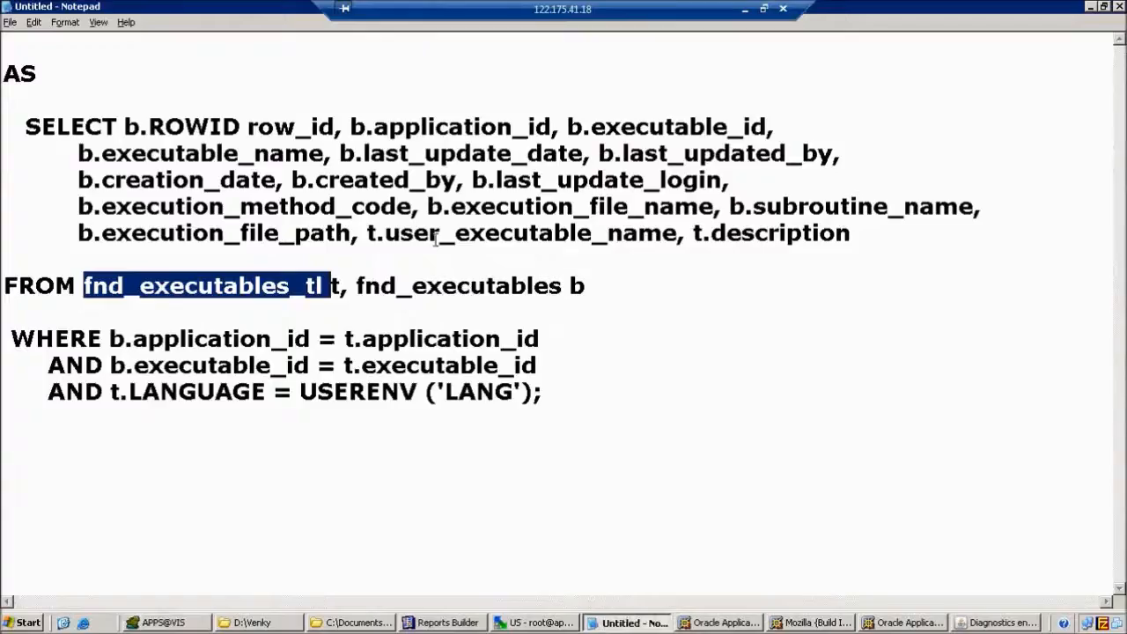
{"action": "left_click_drag", "start_coordinate": [362, 286], "coordinate": [473, 287]}
{"action": "left_click", "coordinate": [538, 305]}
{"action": "left_click_drag", "start_coordinate": [359, 286], "coordinate": [563, 286]}
{"action": "key", "text": "ctrl+c"}
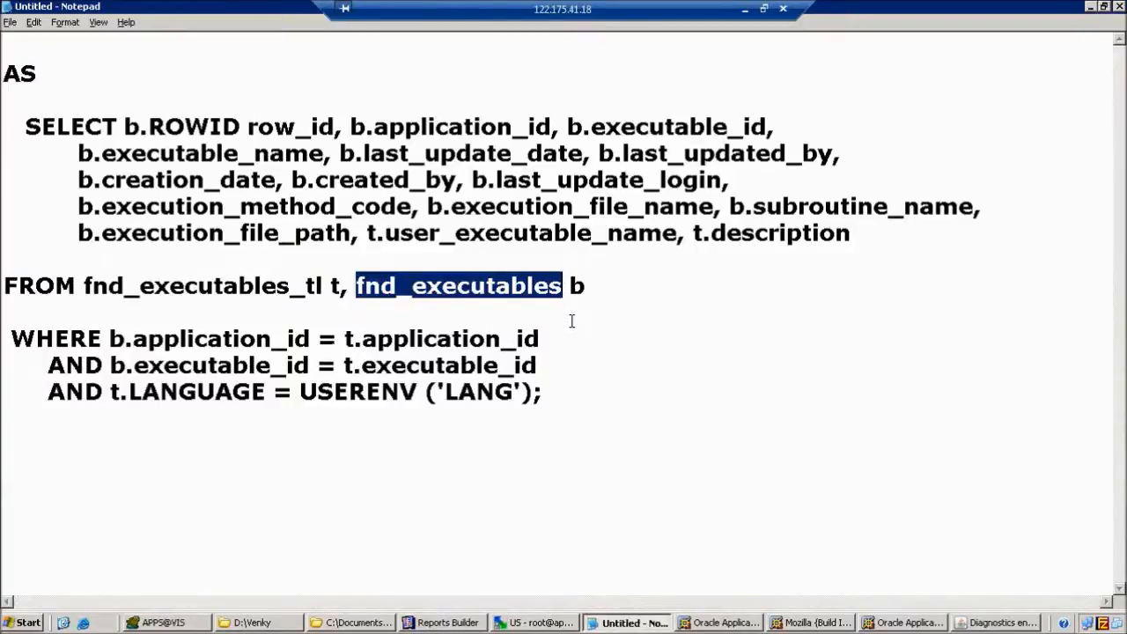
Add FND_EXECUTABLES in uppercase on editor line 7 and describe it with F4.
{"action": "left_click", "coordinate": [181, 622]}
{"action": "key", "text": "Return"}
{"action": "key", "text": "Return"}
{"action": "key", "text": "ctrl+v"}
{"action": "key", "text": "shift+Home"}
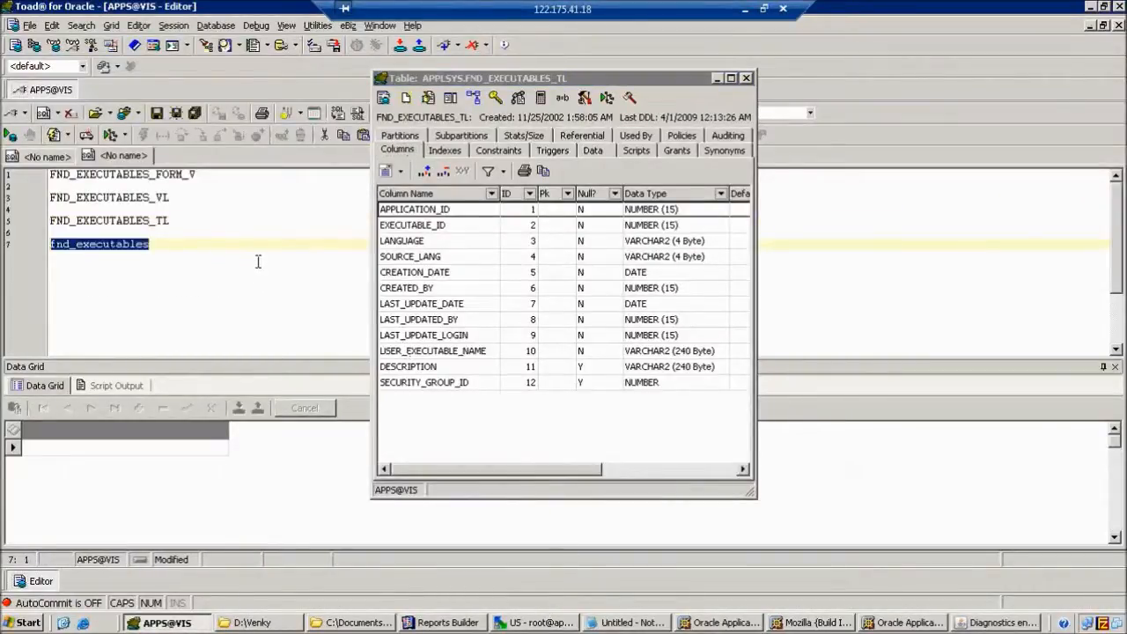
{"action": "key", "text": "ctrl+shift+u"}
{"action": "left_click", "coordinate": [116, 245]}
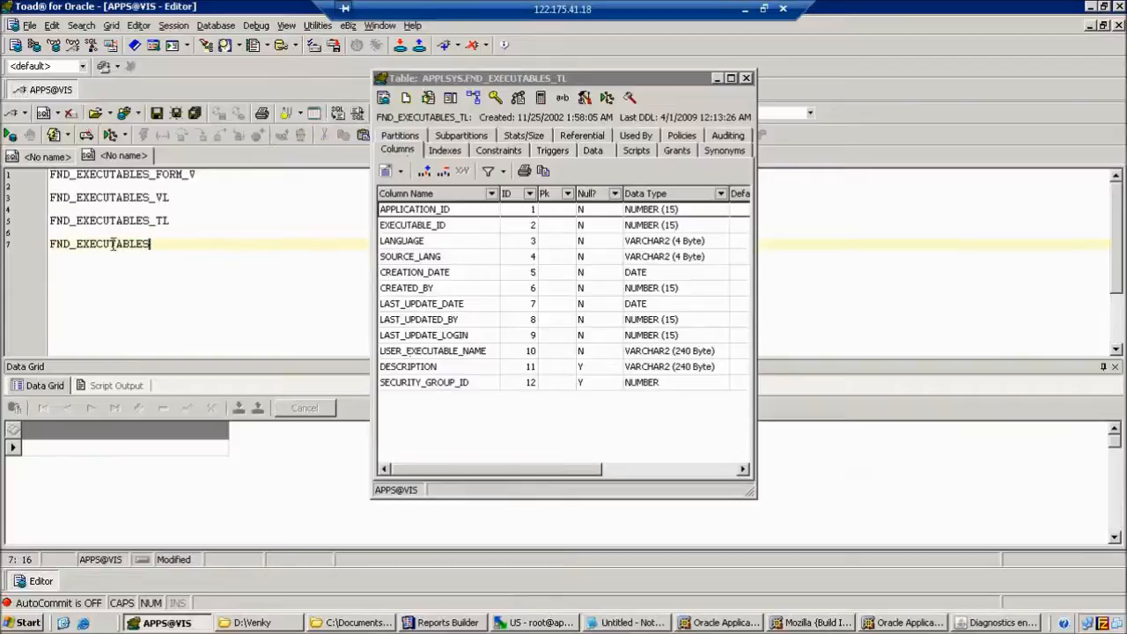
{"action": "key", "text": "F4"}
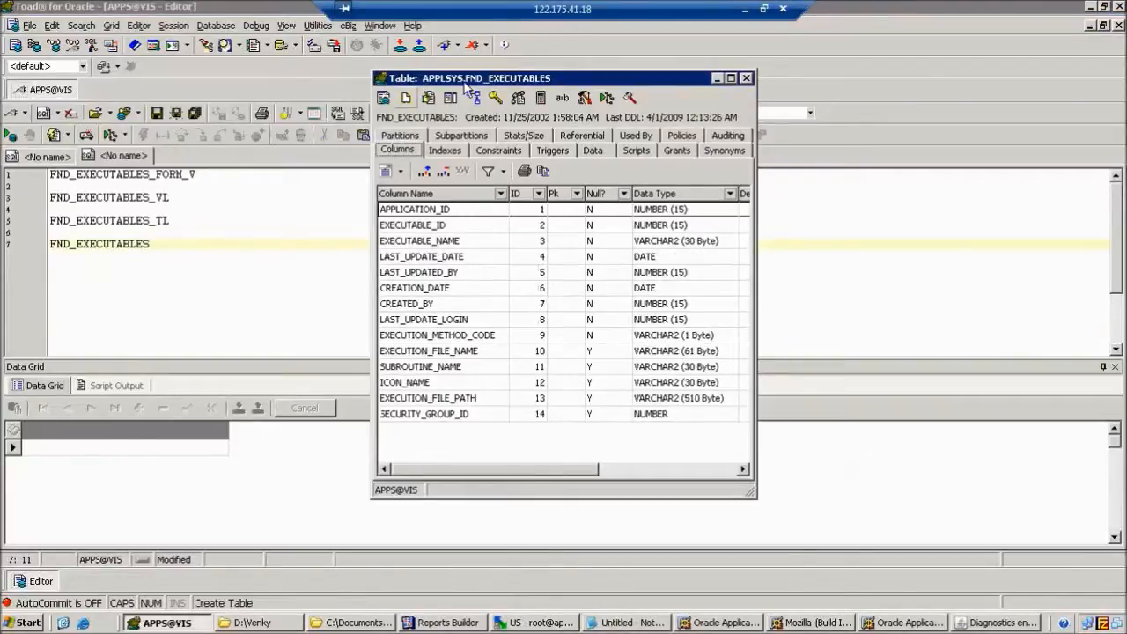
Compare the FND_EXECUTABLES_TL and FND_EXECUTABLES descriptions side by side, then close both.
{"action": "left_click_drag", "start_coordinate": [465, 78], "coordinate": [736, 81]}
{"action": "left_click_drag", "start_coordinate": [592, 78], "coordinate": [362, 95]}
{"action": "left_click_drag", "start_coordinate": [752, 82], "coordinate": [641, 102]}
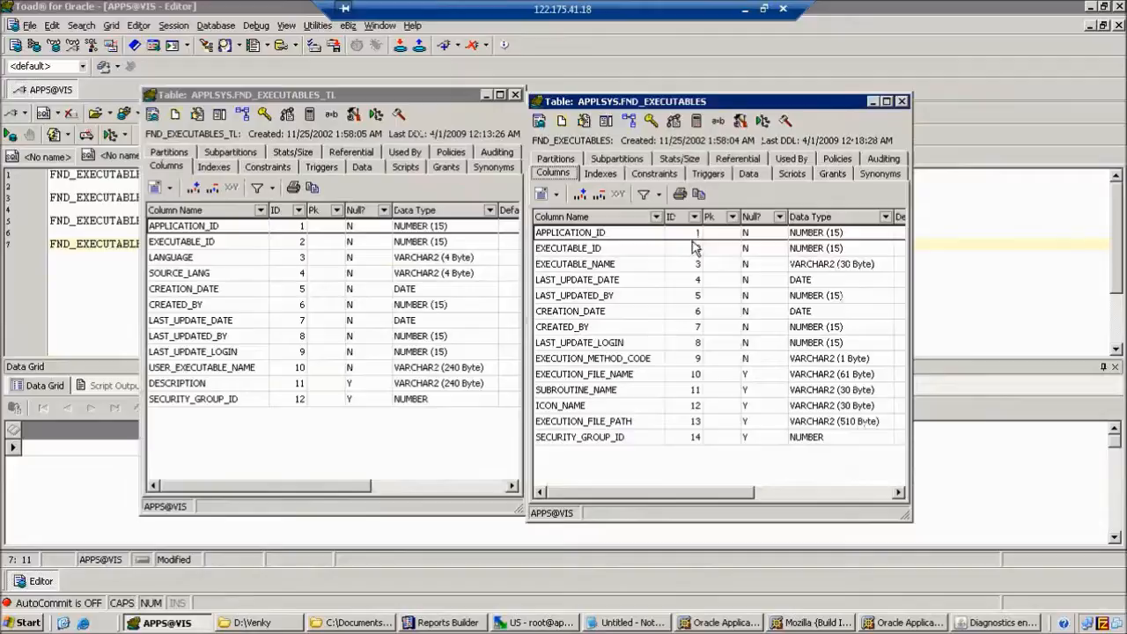
{"action": "left_click", "coordinate": [901, 102]}
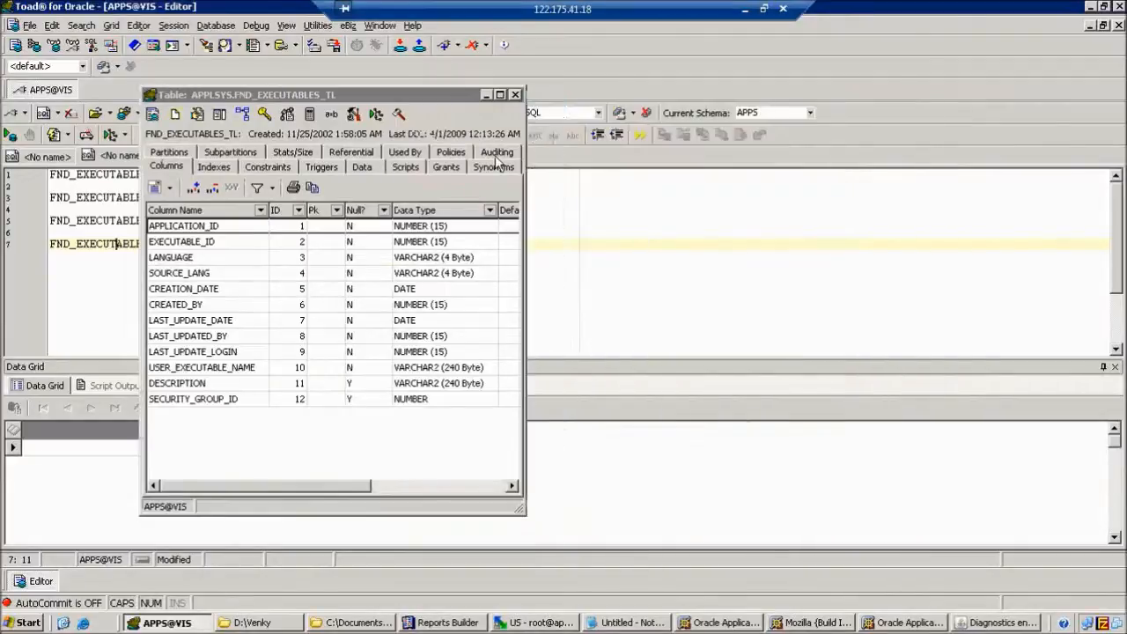
{"action": "left_click", "coordinate": [358, 102]}
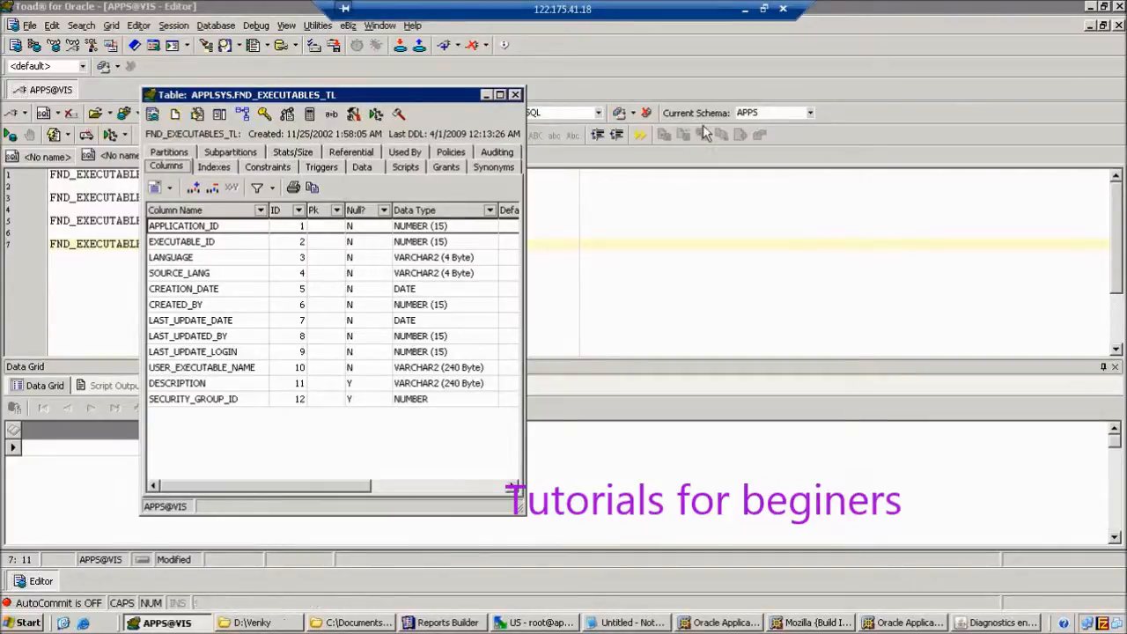
{"action": "left_click", "coordinate": [517, 96]}
{"action": "left_click", "coordinate": [484, 233]}
{"action": "left_click", "coordinate": [980, 627]}
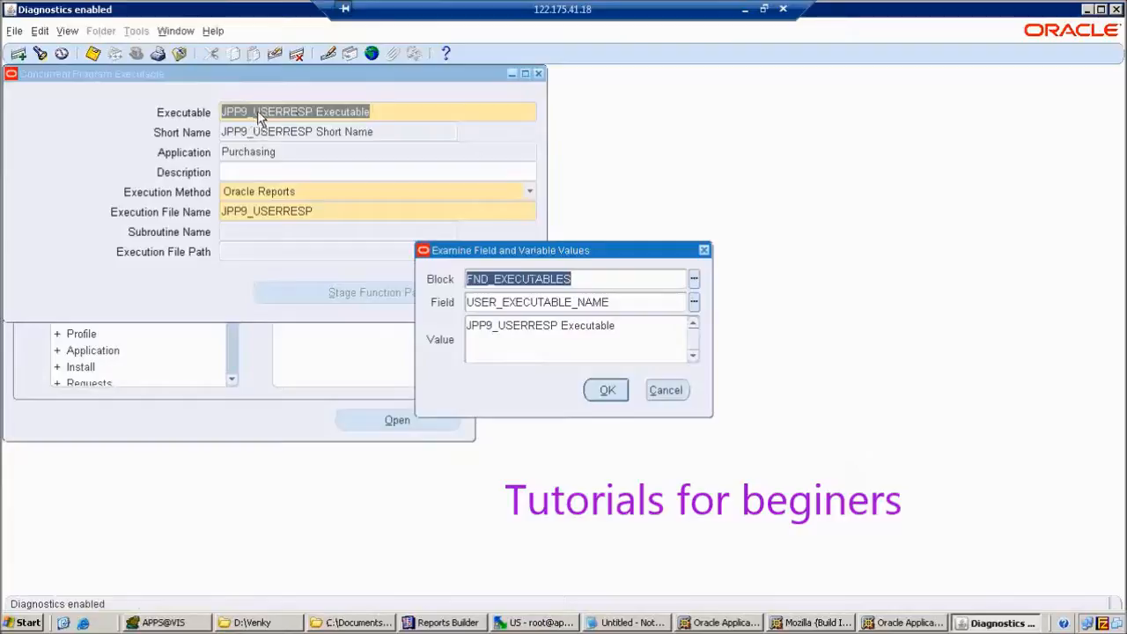
Cancel the Examine dialog showing USER_EXECUTABLE_NAME to return to the JPP9_USERRESP executable form.
{"action": "left_click", "coordinate": [665, 390]}
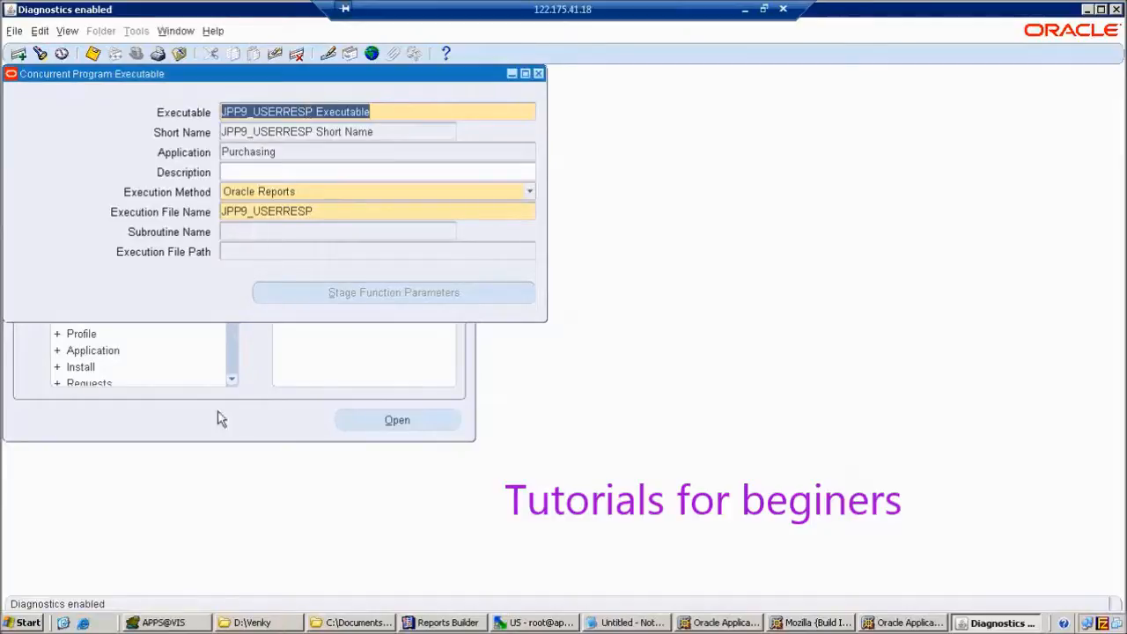
Turn line 5 into SELECT * FROM FND_EXECUTABLES_TL and run it.
{"action": "left_click", "coordinate": [169, 622]}
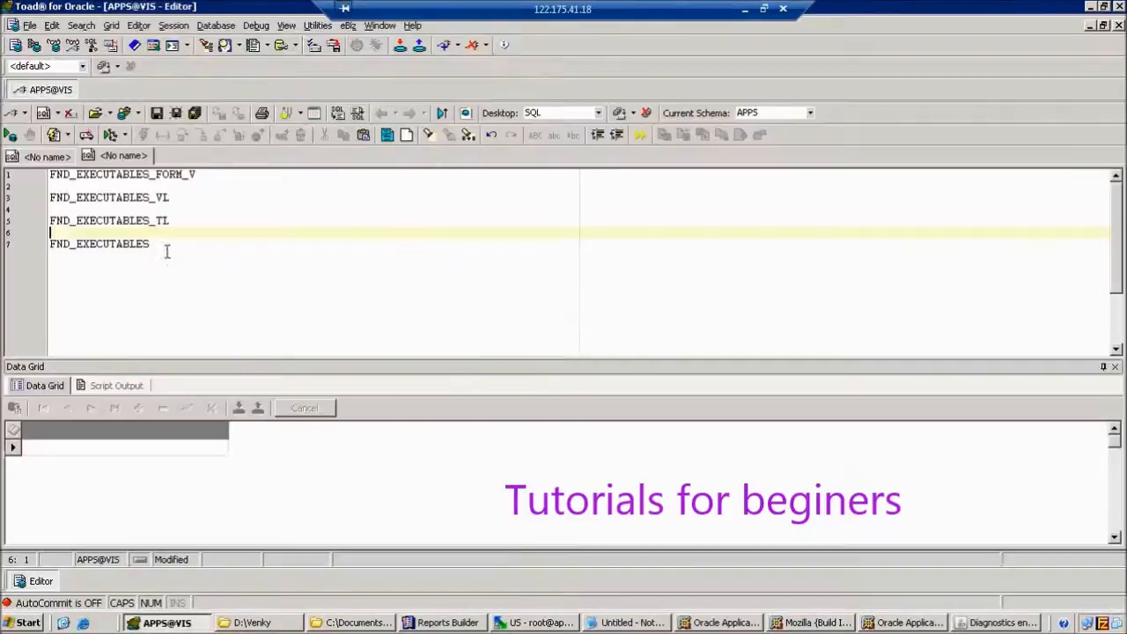
{"action": "left_click", "coordinate": [50, 244]}
{"action": "left_click", "coordinate": [51, 220]}
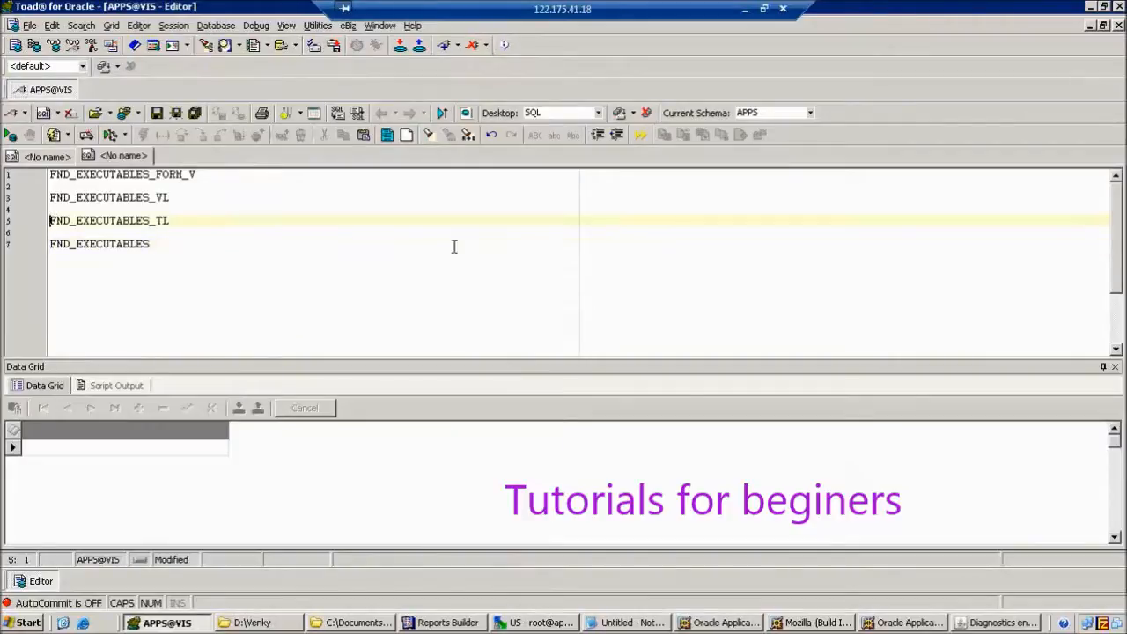
{"action": "type", "text": "SELECT "}
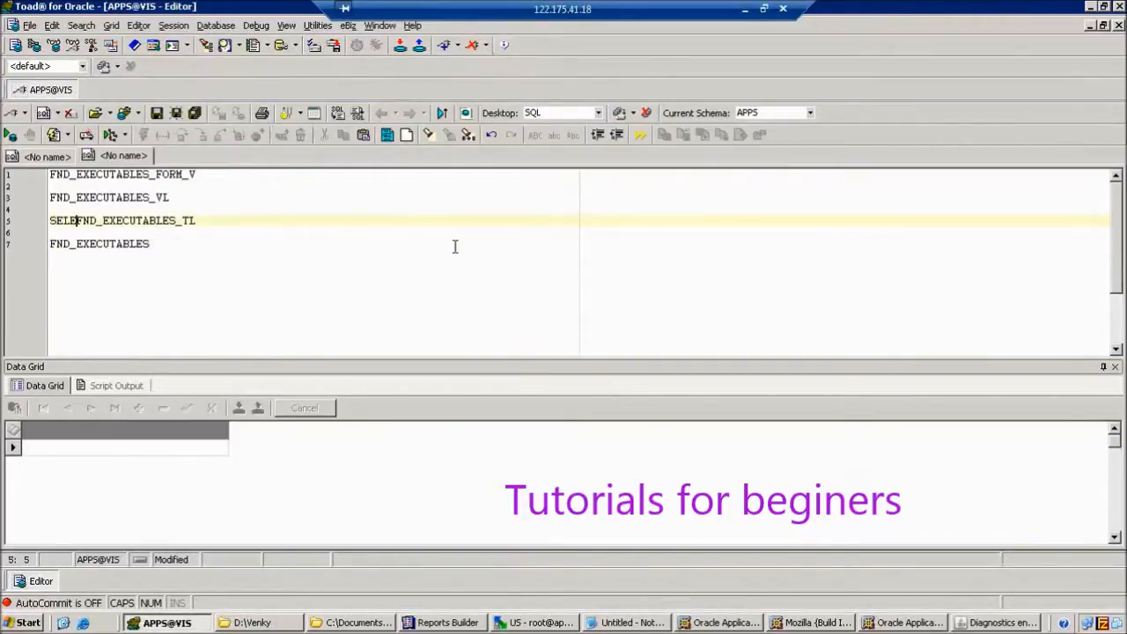
{"action": "type", "text": "* FROM"}
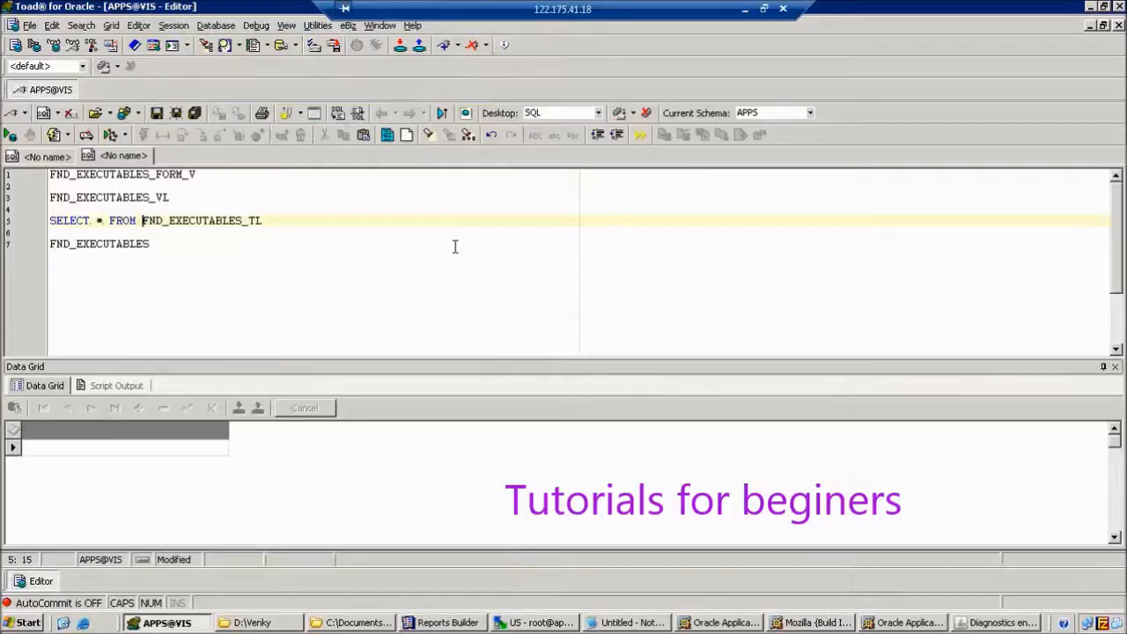
{"action": "key", "text": "F9"}
Add WHERE USER_EXECUTABLE_NAME LIKE 'JPP9_U%' and rerun, finding EXECUTABLE_ID 16298.
{"action": "key", "text": "End"}
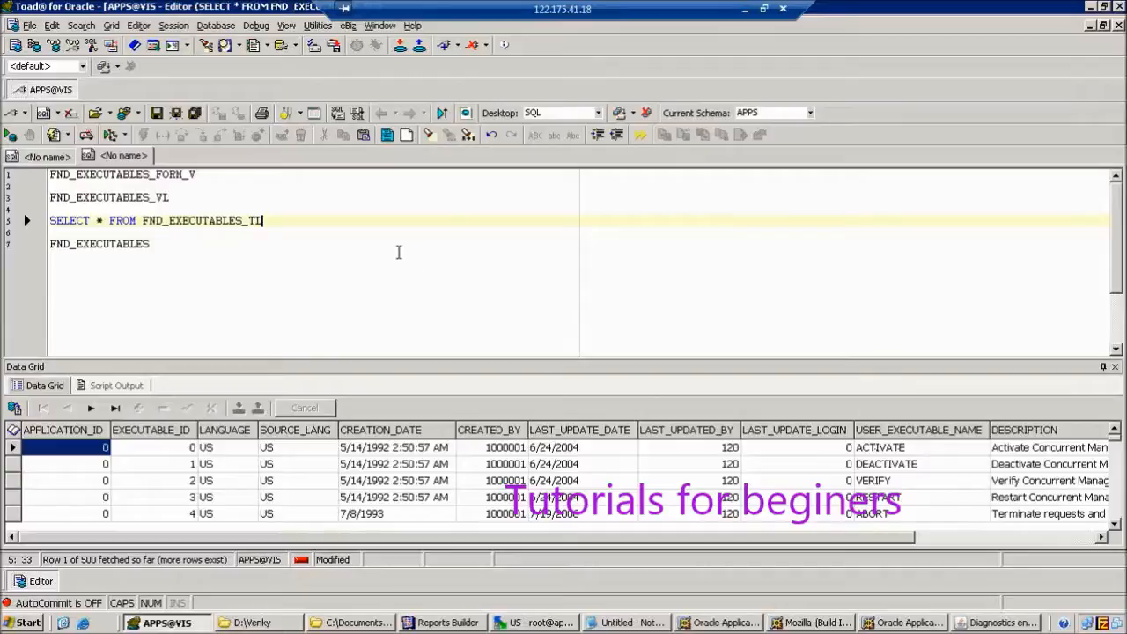
{"action": "type", "text": "WHERE USER"}
{"action": "type", "text": "_EXECUTABLE"}
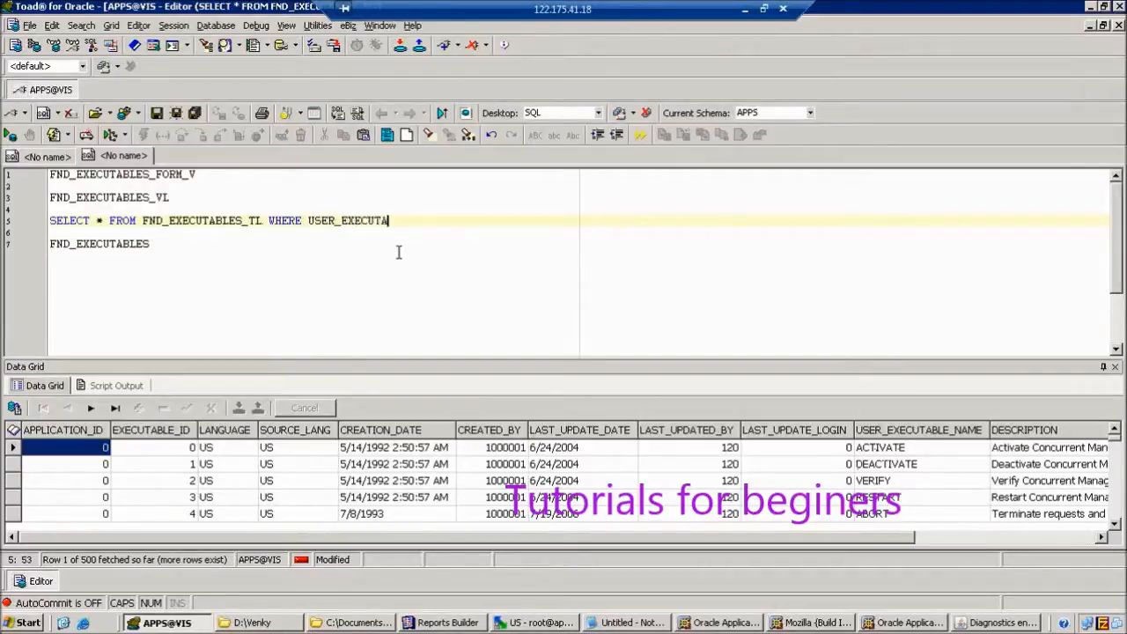
{"action": "type", "text": "_NAME I"}
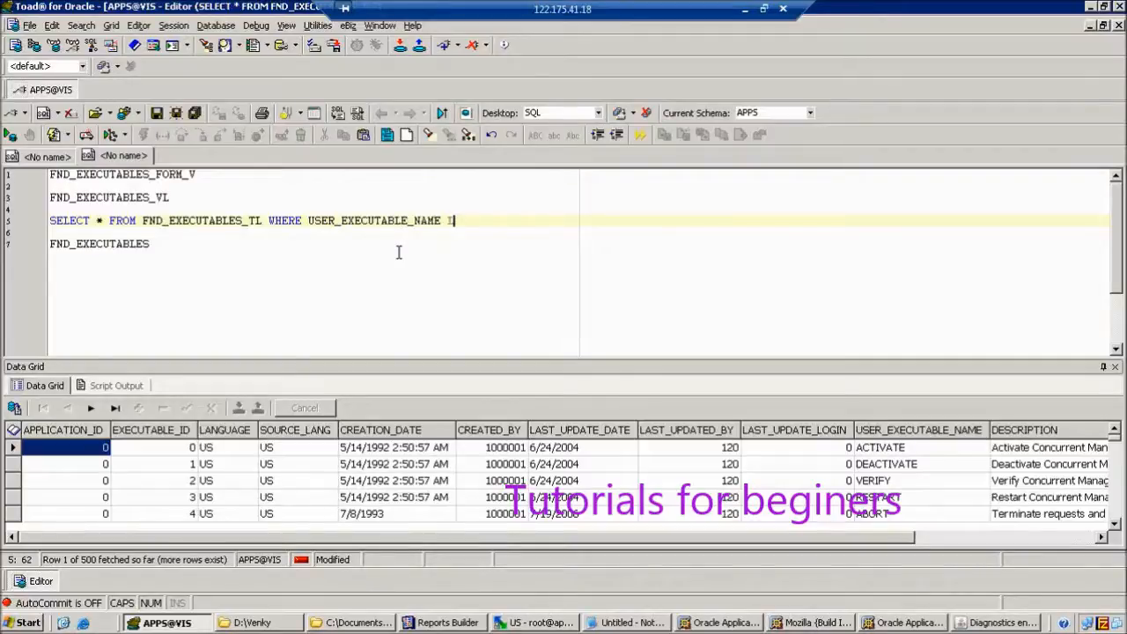
{"action": "key", "text": "BackSpace"}
{"action": "type", "text": "LIKE '"}
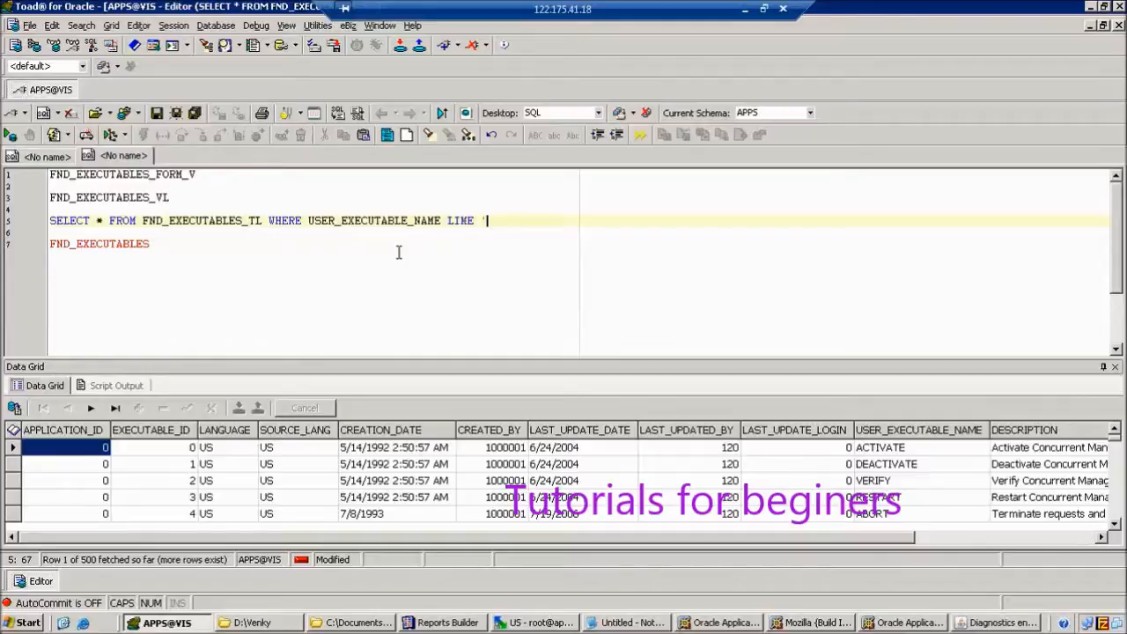
{"action": "type", "text": "JPPB"}
{"action": "key", "text": "BackSpace"}
{"action": "type", "text": "9_U%'"}
{"action": "key", "text": "F9"}
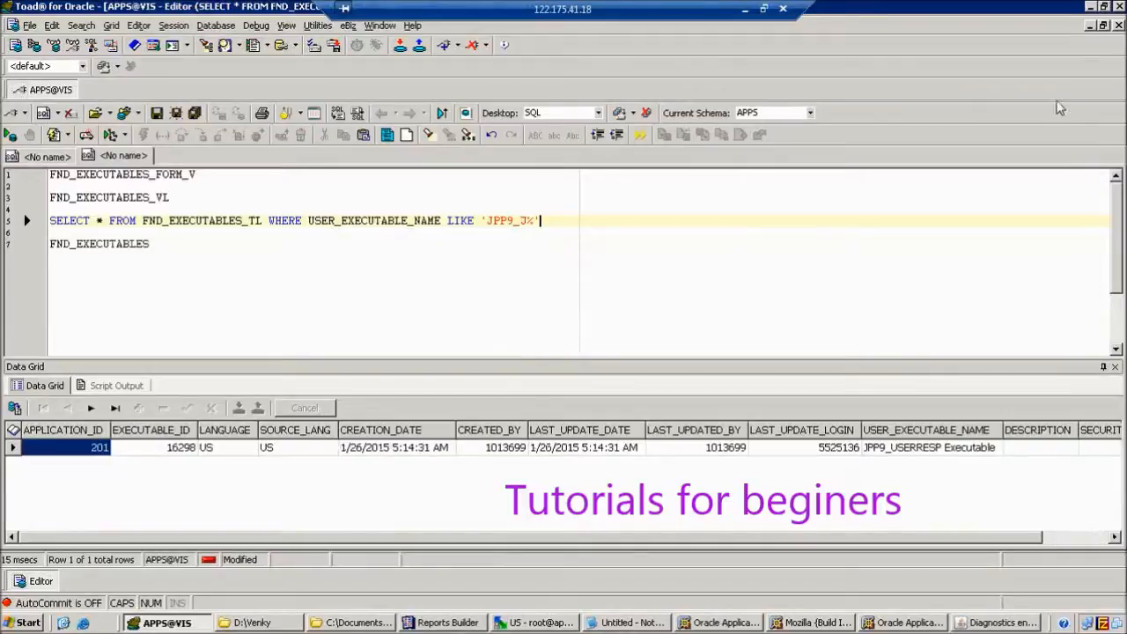
{"action": "left_click", "coordinate": [1103, 58]}
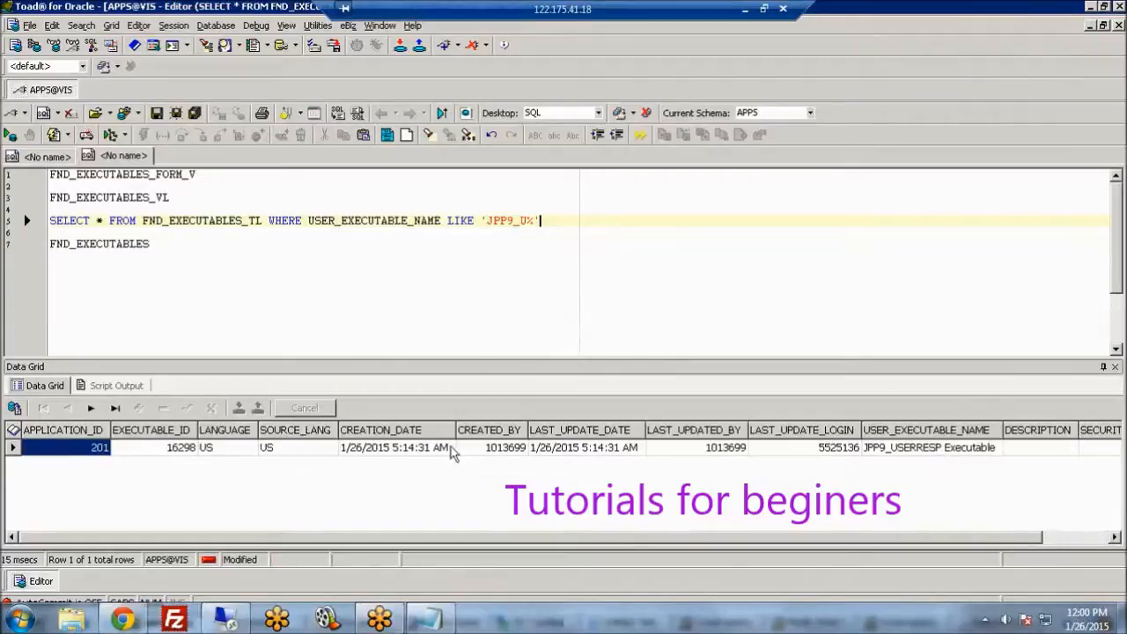
{"action": "left_click", "coordinate": [176, 451]}
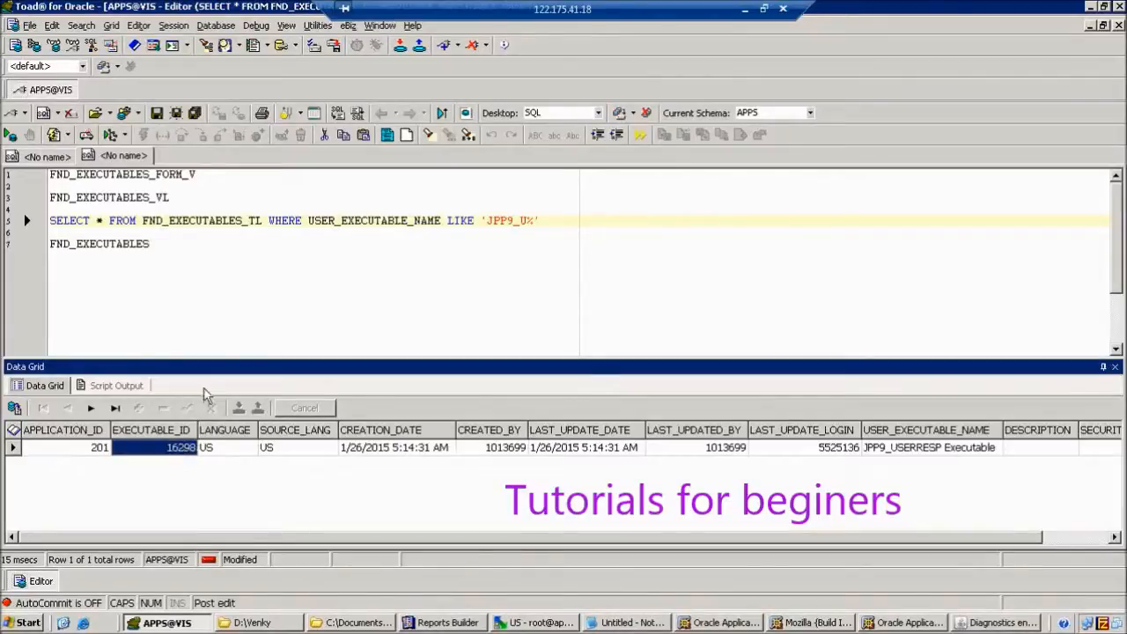
Turn line 7 into SELECT * FROM FND_EXECUTABLES and run it.
{"action": "left_click", "coordinate": [51, 244]}
{"action": "type", "text": "SELECT * "}
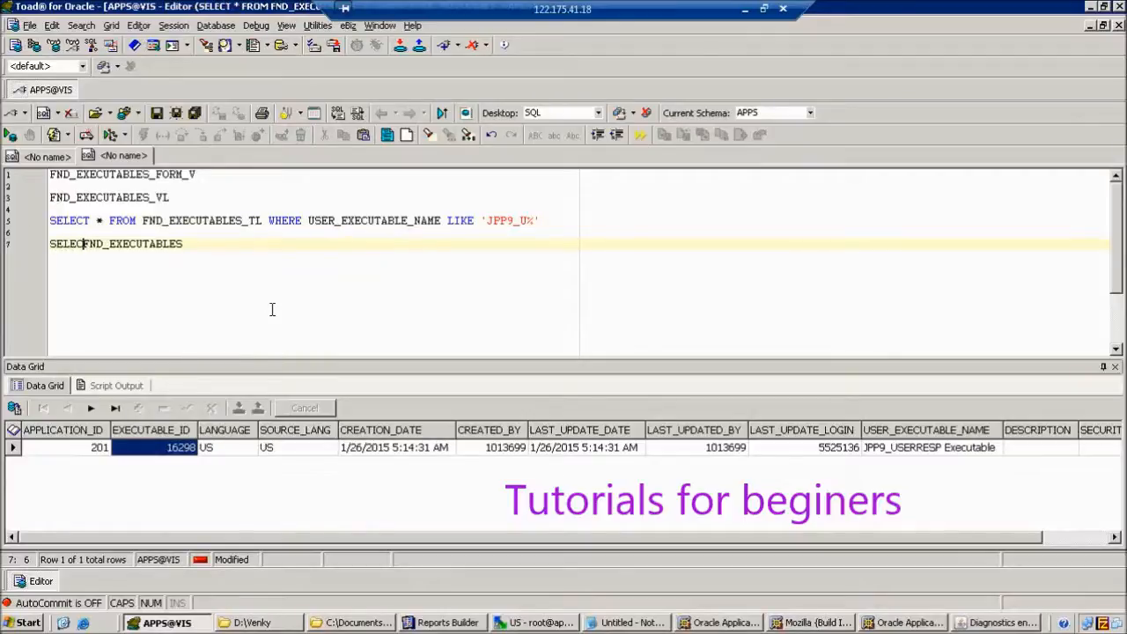
{"action": "type", "text": "FROM"}
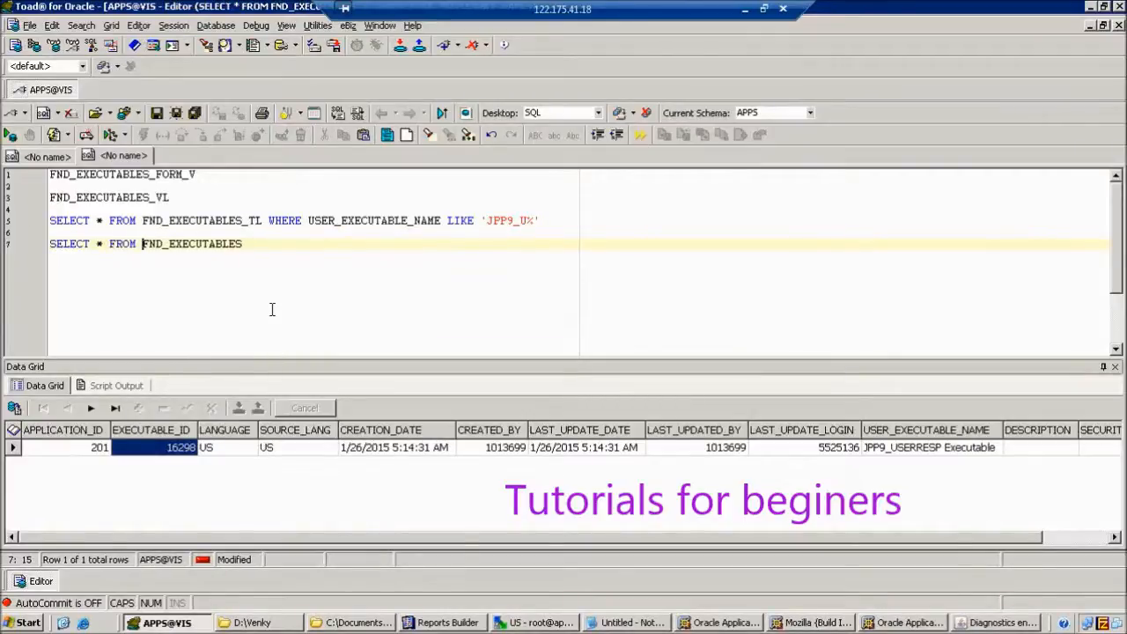
{"action": "key", "text": "F9"}
Filter line 7 by EXECUTABLE_ID='16298' to get JPP9_USERRESP, then rerun the FND_EXECUTABLES_TL query.
{"action": "left_click", "coordinate": [277, 247]}
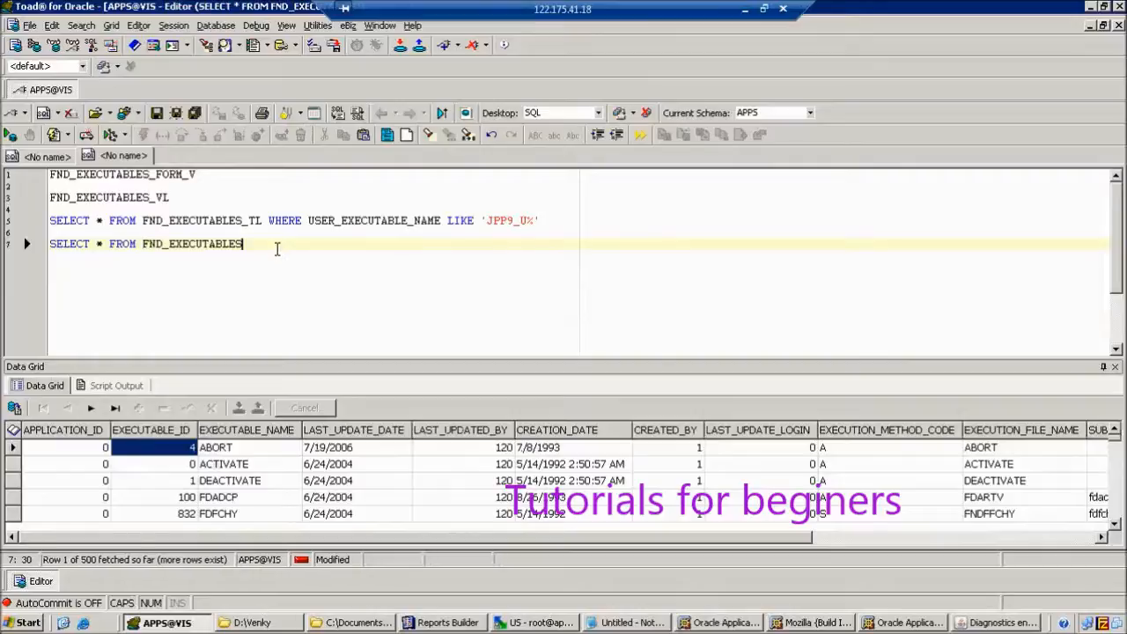
{"action": "type", "text": "WHERE EXECUTABLE"}
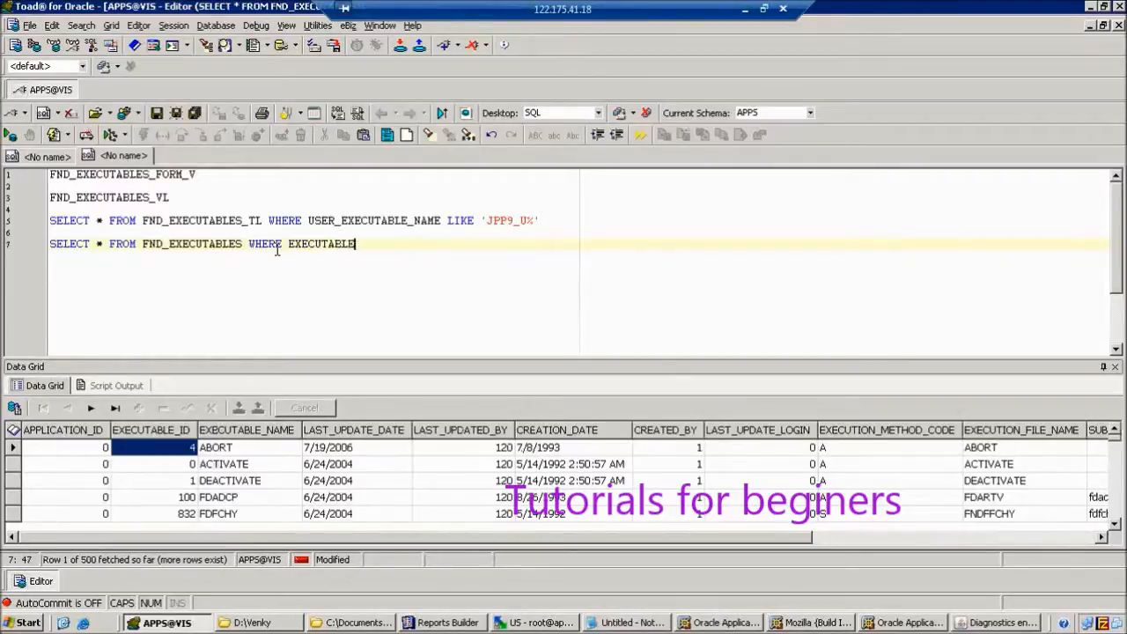
{"action": "type", "text": "_ID=''"}
{"action": "key", "text": "Up"}
{"action": "key", "text": "Up"}
{"action": "key", "text": "ctrl+Return"}
{"action": "key", "text": "Down"}
{"action": "key", "text": "Down"}
{"action": "key", "text": "Left"}
{"action": "type", "text": "16298"}
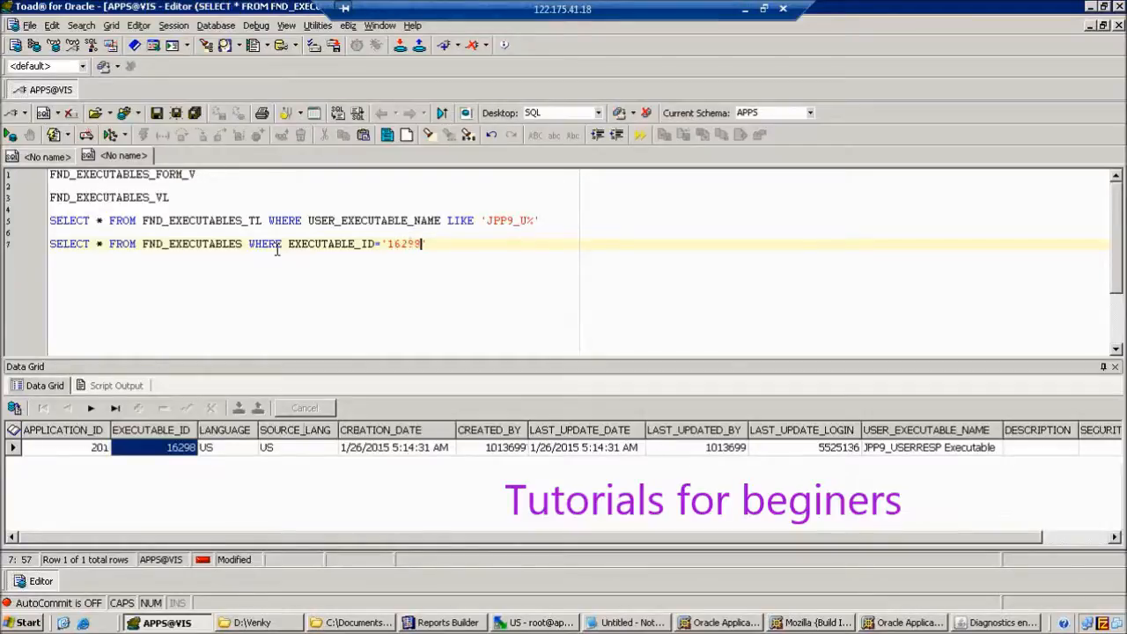
{"action": "key", "text": "F9"}
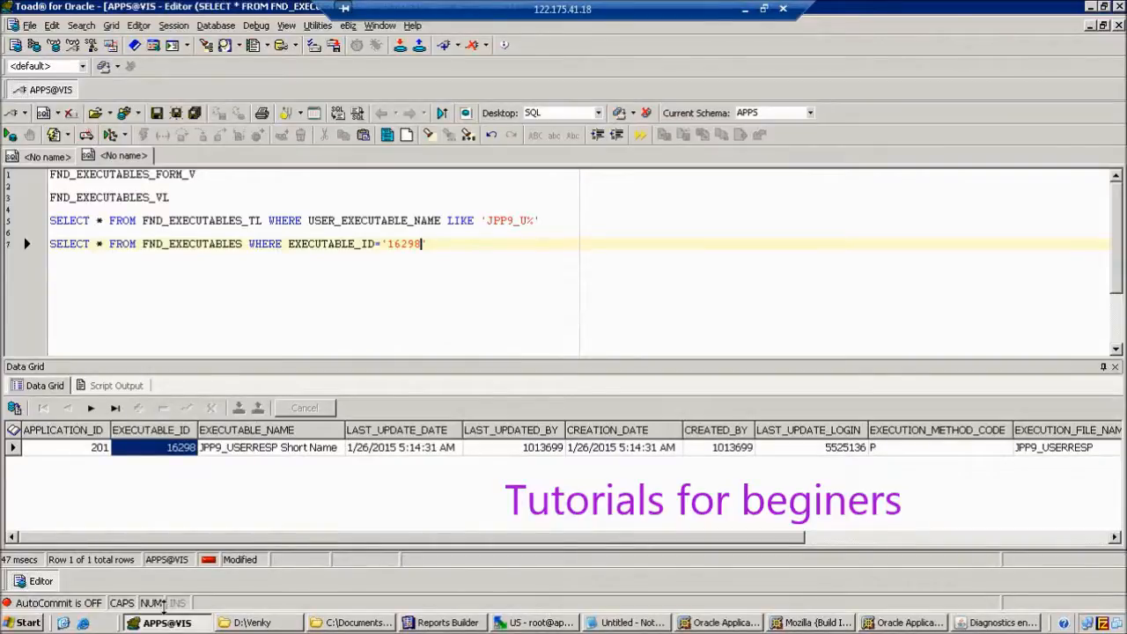
{"action": "left_click", "coordinate": [242, 449]}
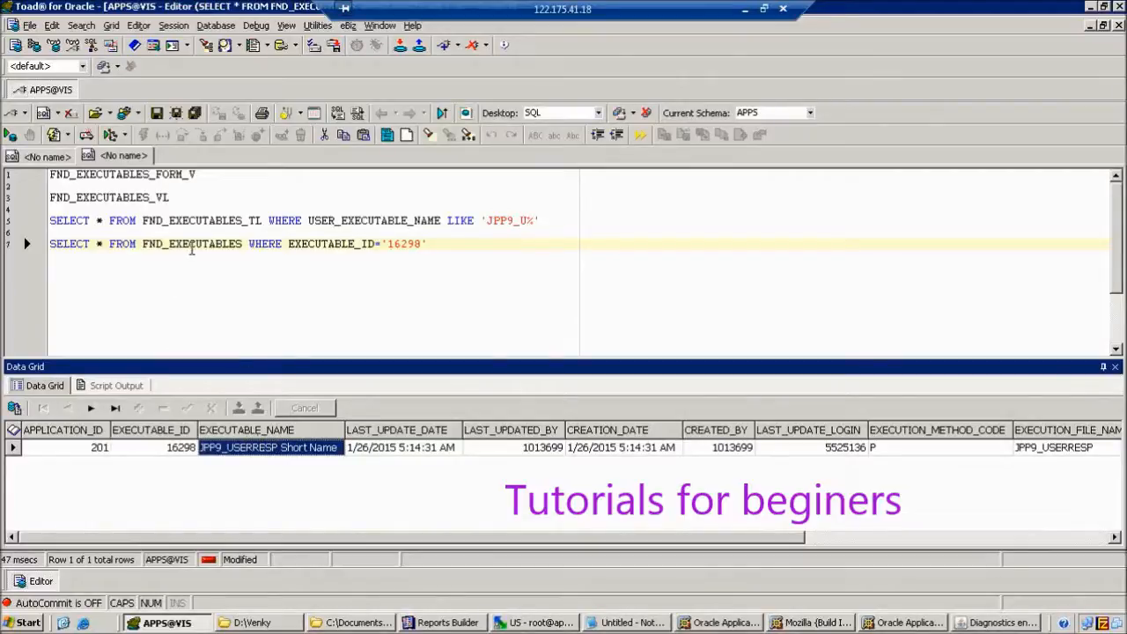
{"action": "left_click", "coordinate": [394, 220]}
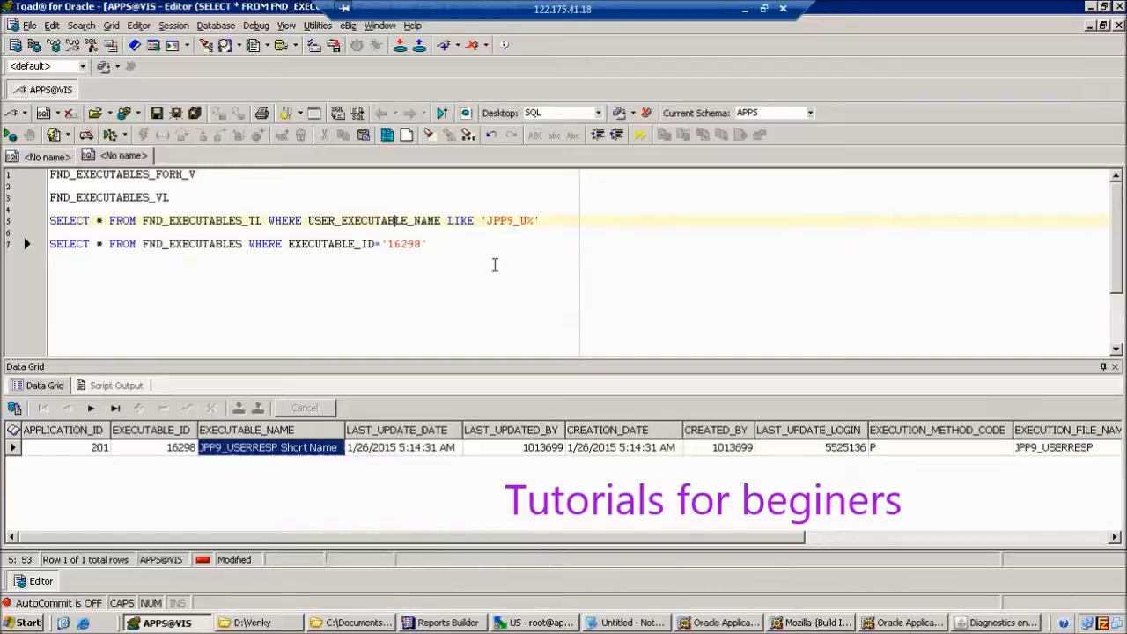
{"action": "key", "text": "F9"}
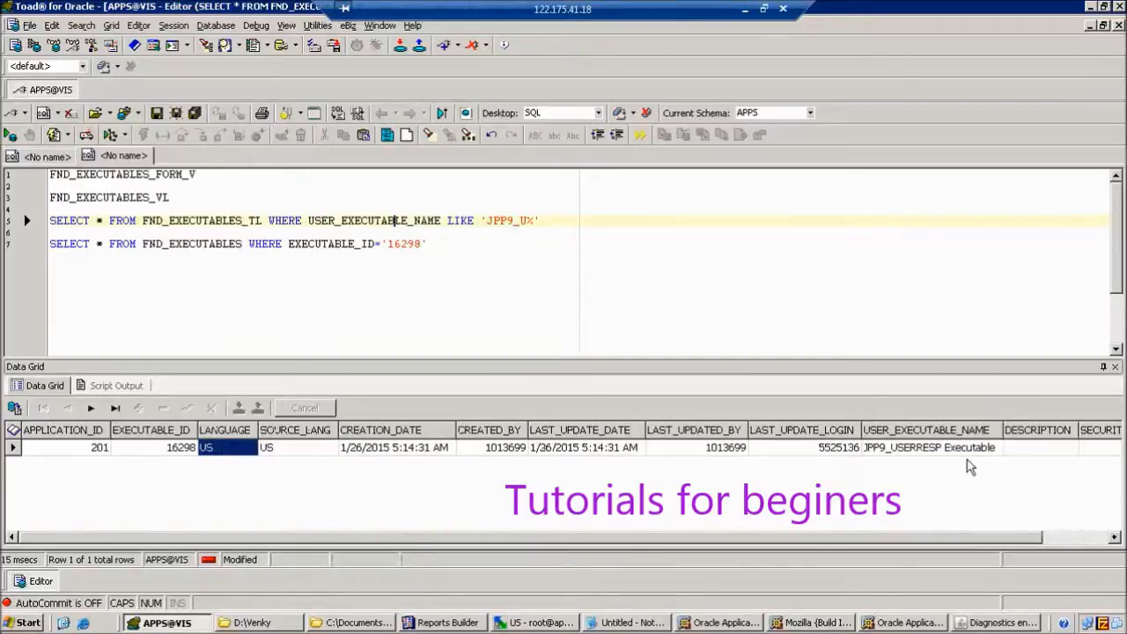